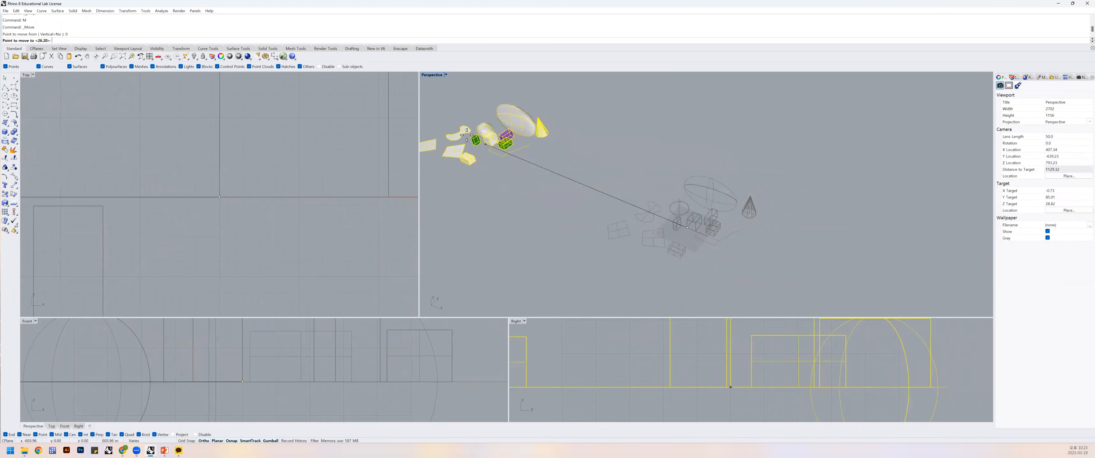
Place the moved objects well away from the origin and clear the selection.
left_click(496, 143)
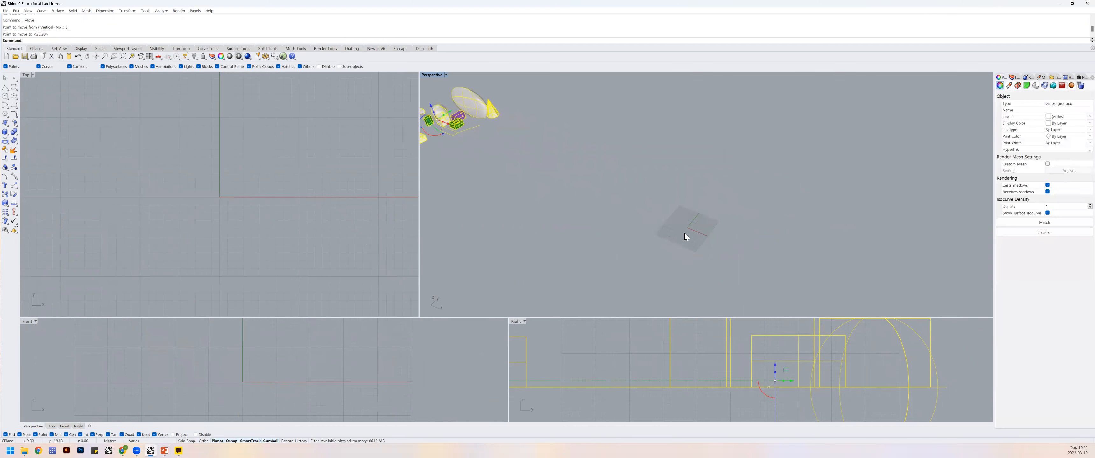
left_click(688, 242)
Draw a rectangle with its first corner at the origin (0) and its longer side along the X axis.
scroll(689, 241, "up", 3)
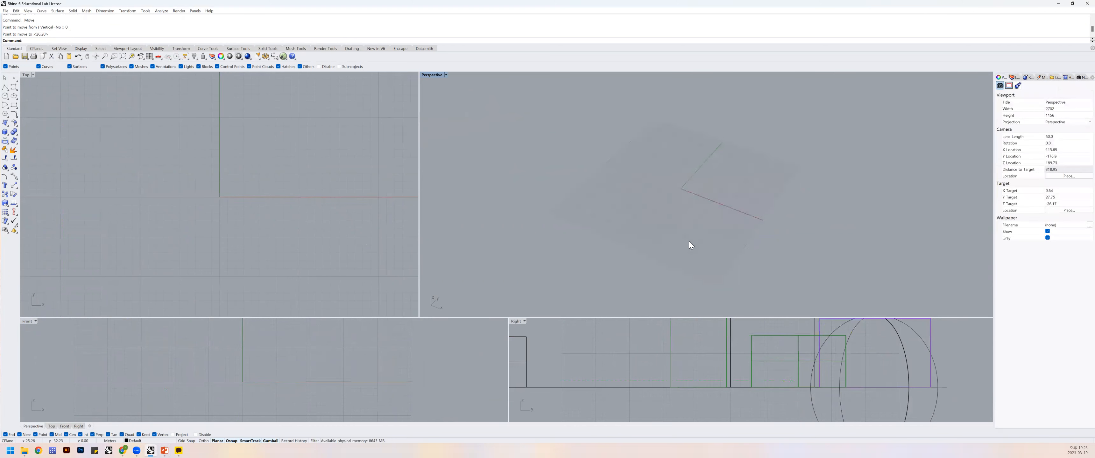
right_click_drag(688, 242, 681, 205)
scroll(684, 200, "up", 2)
type("Rectangle")
key("Return")
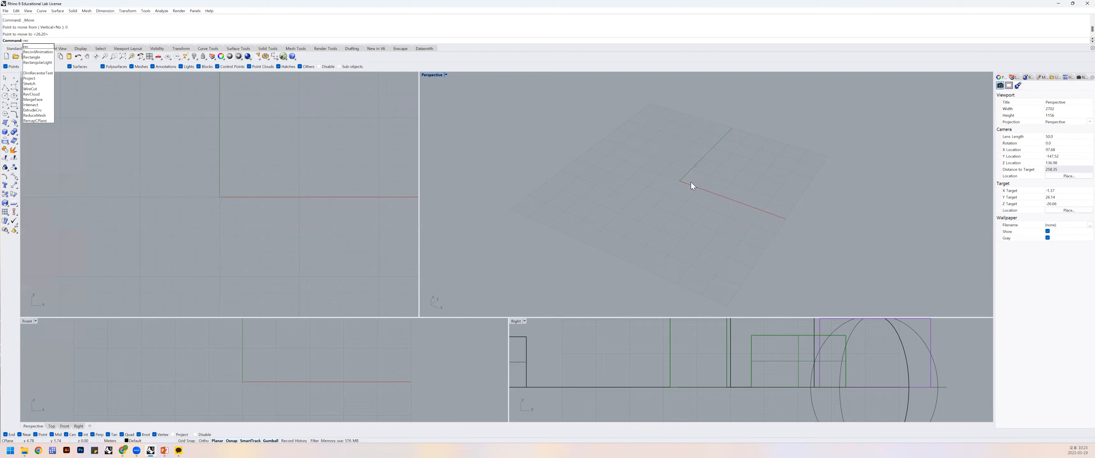
type("0")
key("Return")
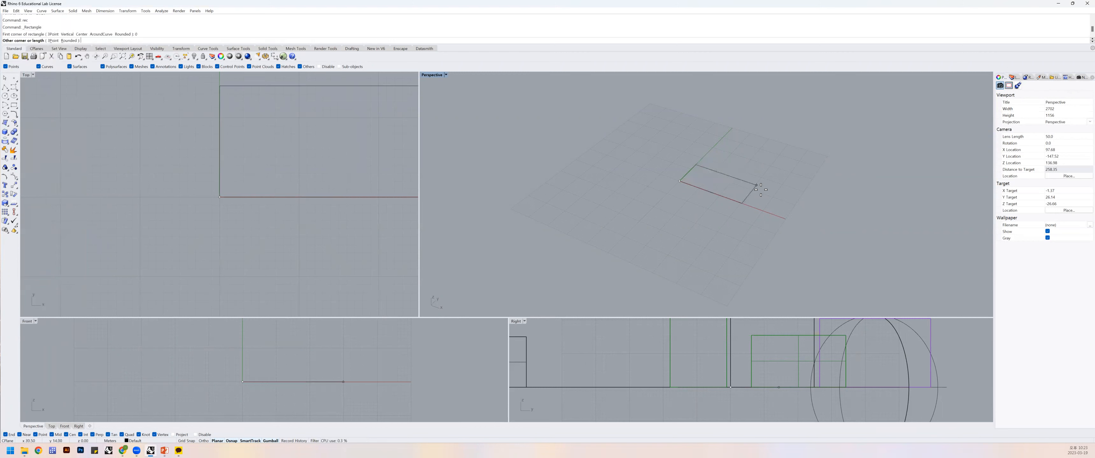
left_click(770, 187)
Draw an open wavy control-point curve with six points on the ground plane beside the rectangle.
scroll(740, 194, "up", 1)
scroll(697, 201, "up", 1)
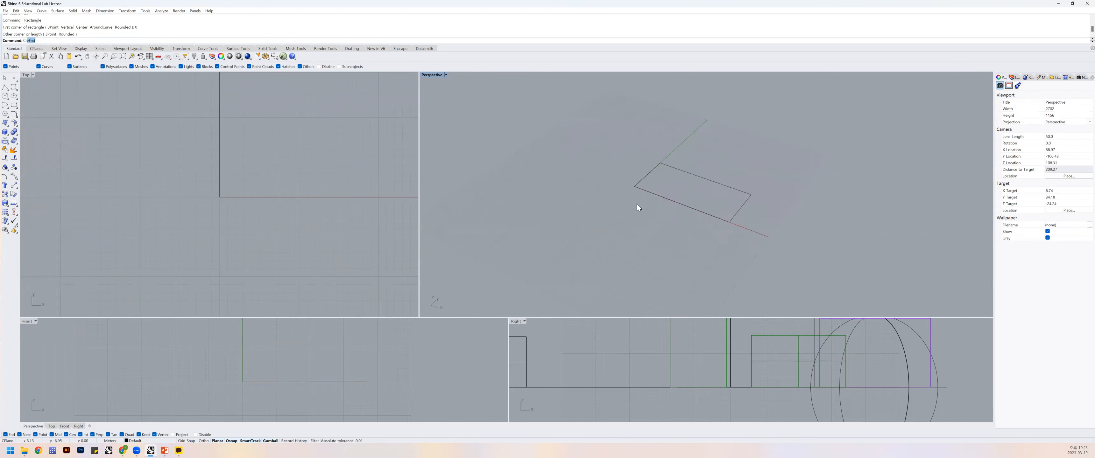
key("BackSpace")
key("BackSpace")
key("BackSpace")
key("Return")
left_click(530, 171)
left_click(509, 202)
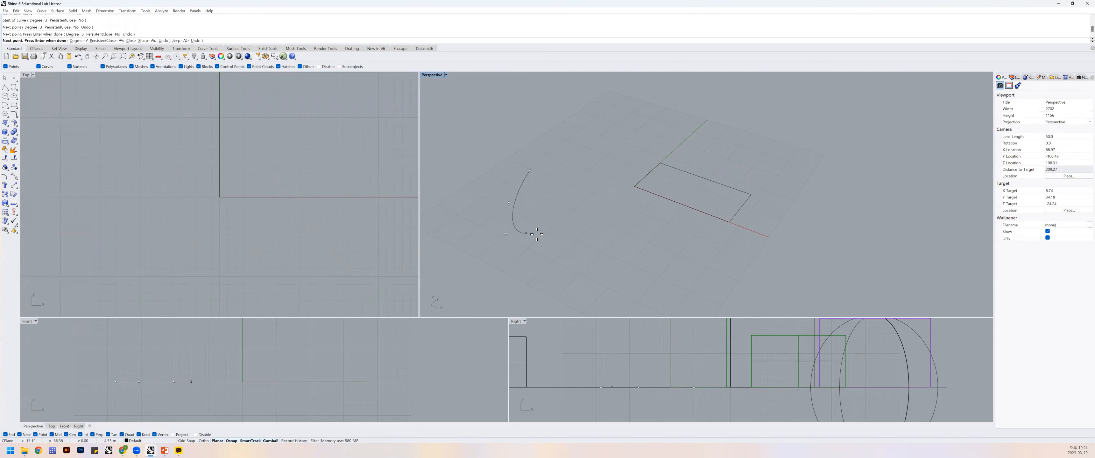
left_click(505, 234)
left_click(542, 237)
left_click(556, 216)
left_click(571, 237)
key("Return")
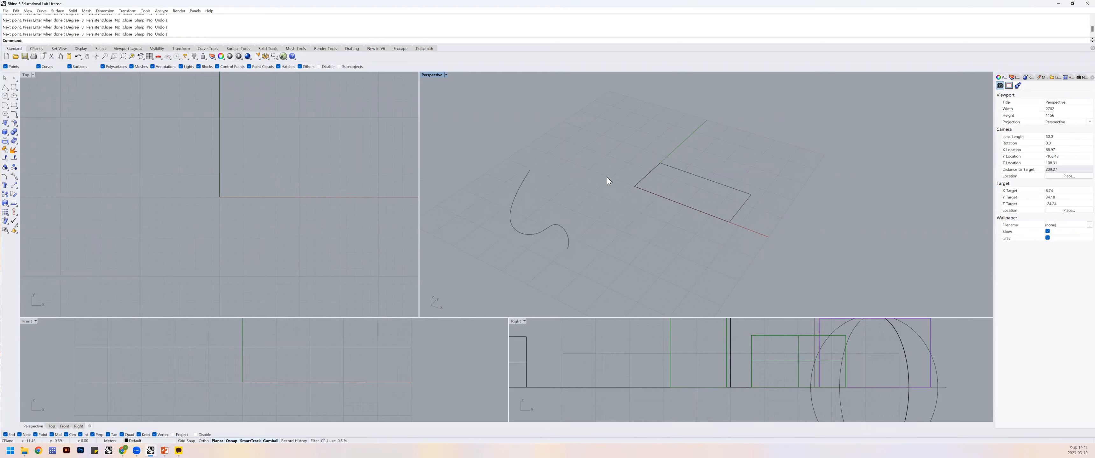
Create a four-corner surface with SrfPt on the ground plane between the wavy curve and the rectangle.
type("SrfPt")
key("Return")
left_click(574, 146)
left_click(587, 172)
left_click(629, 122)
left_click(609, 101)
Zoom the perspective view to the selected rectangle and back out, two times.
right_click_drag(665, 164, 745, 167, "shift")
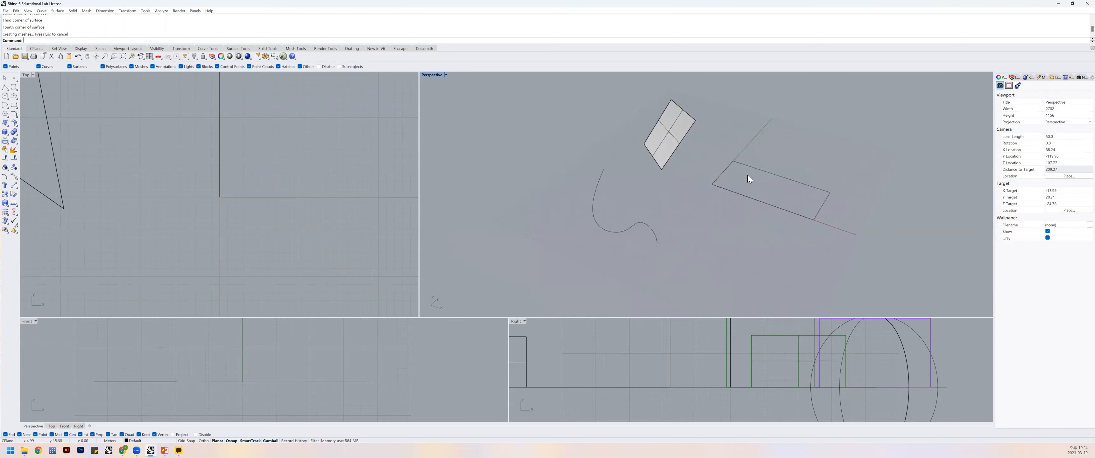
left_click(766, 173)
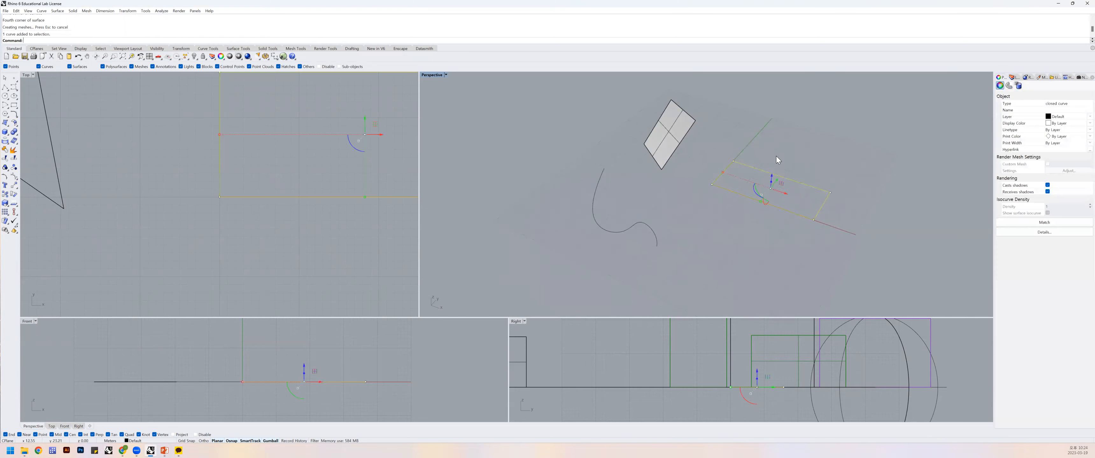
key("Return")
key("Escape")
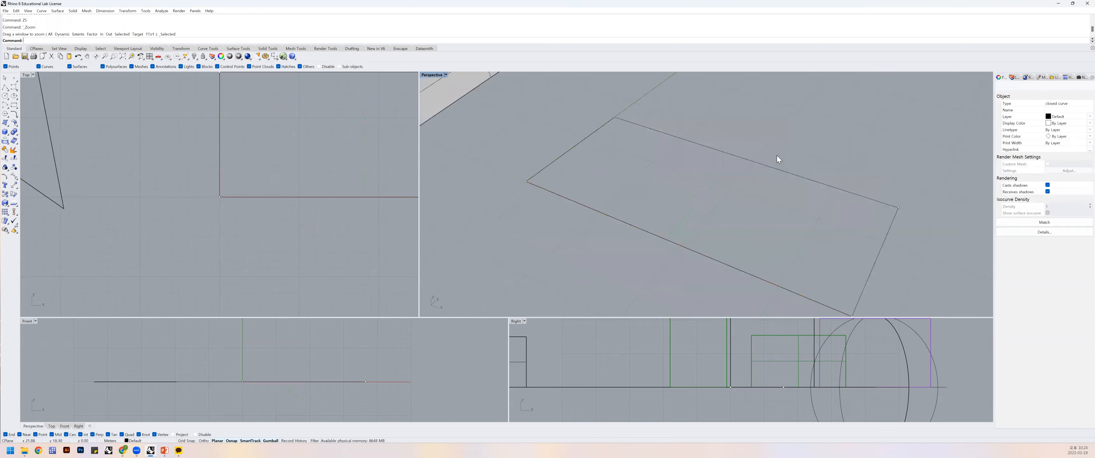
scroll(673, 205, "down", 5)
scroll(680, 211, "up", 4)
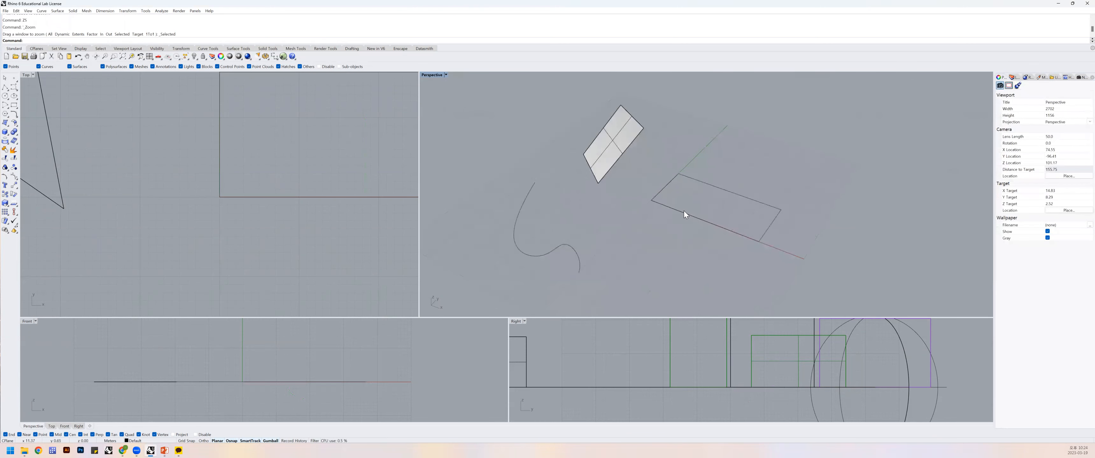
scroll(658, 205, "down", 10)
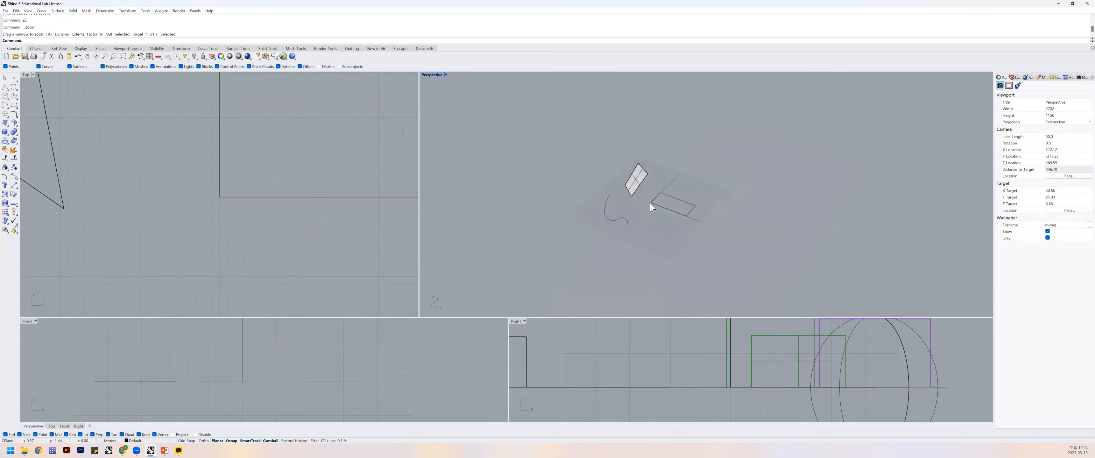
scroll(643, 198, "up", 3)
left_click(658, 208)
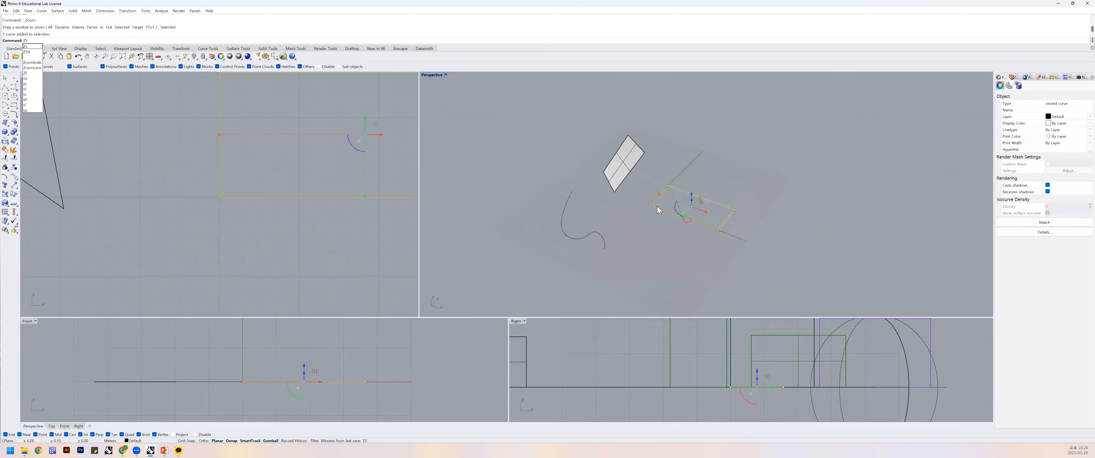
key("Return")
left_click(551, 229)
scroll(554, 218, "down", 13)
scroll(553, 218, "down", 2)
right_click_drag(545, 218, 629, 226, "shift")
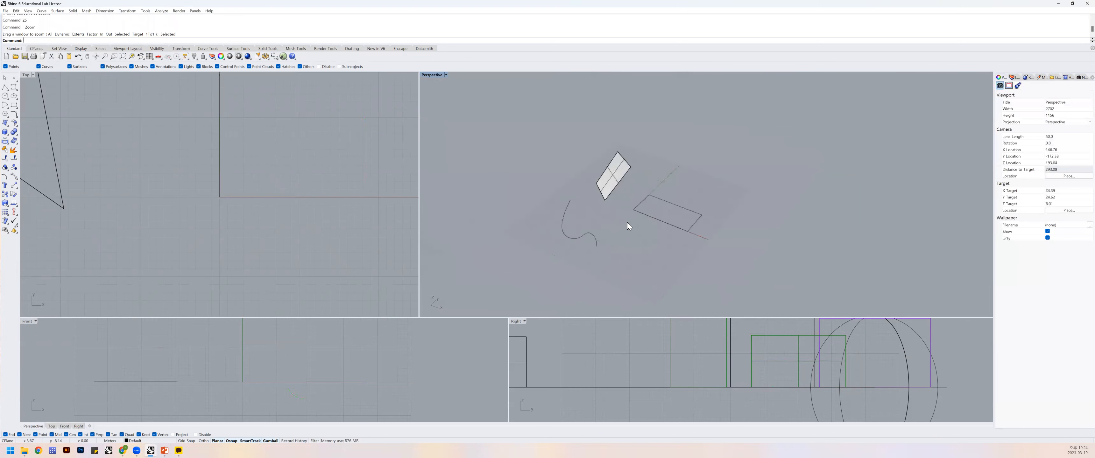
Extrude the wavy curve upward by 10 with ExtrudeCrv, with the Solid option off.
left_click(585, 240)
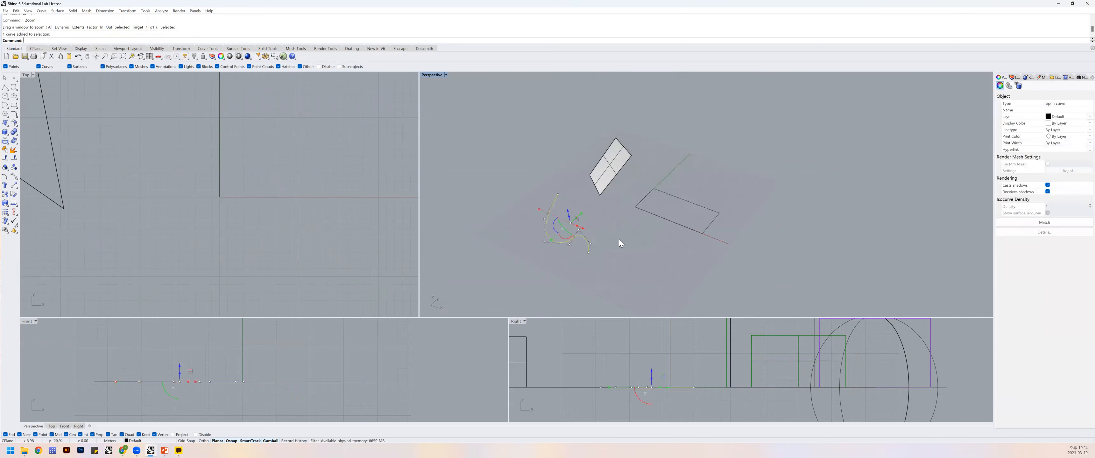
type("ext")
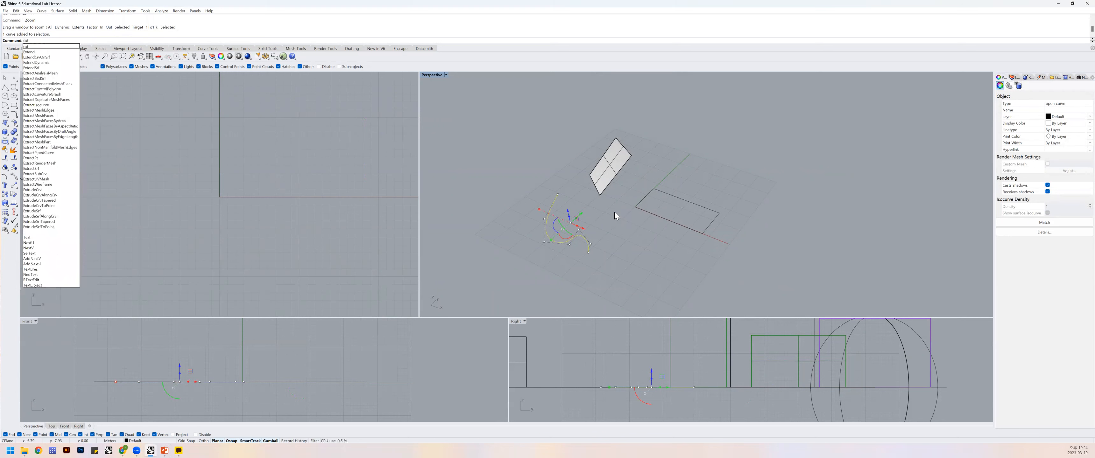
key("Return")
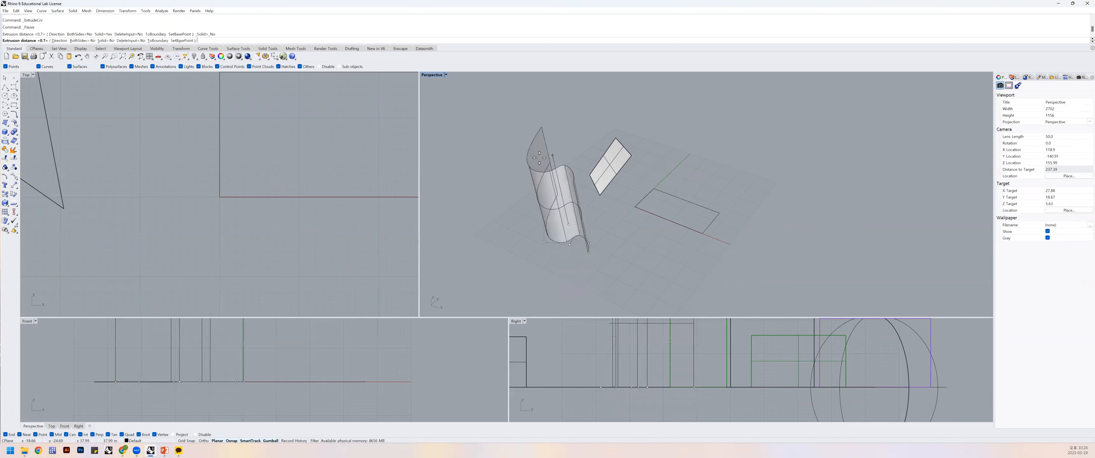
type("10")
key("Return")
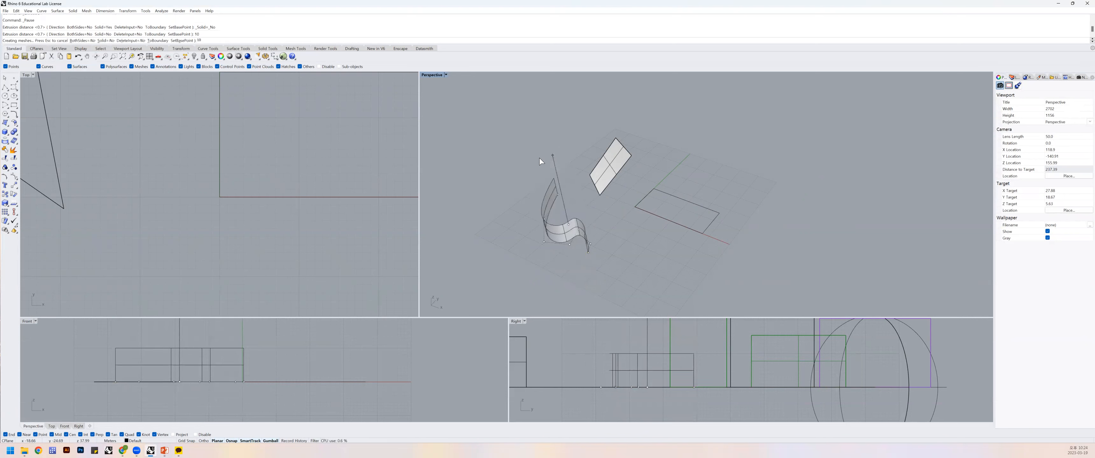
Select the wavy base curve and the extruded surface individually to inspect them as separate objects.
mouse_move(606, 236)
right_mouse_down()
mouse_move(605, 206)
mouse_move(613, 228)
right_mouse_up()
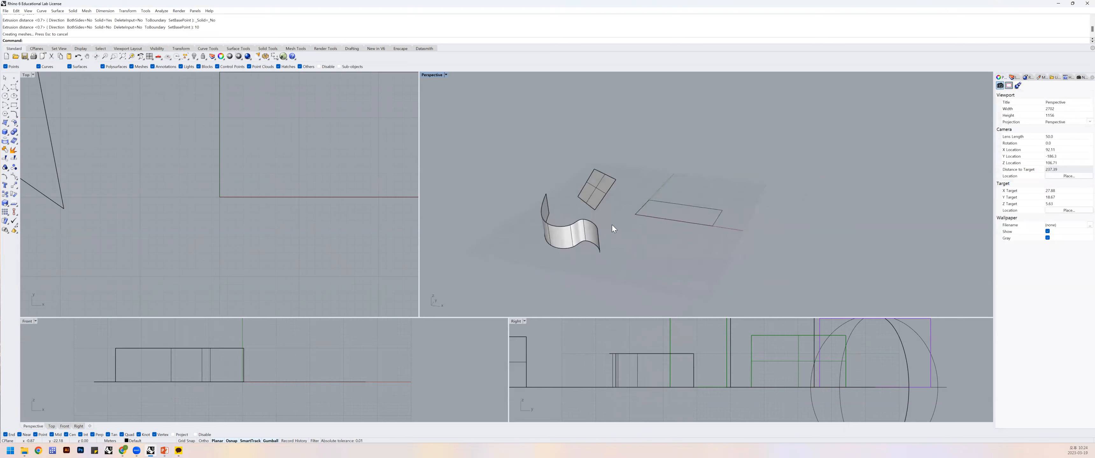
left_click(571, 248)
left_click(582, 262)
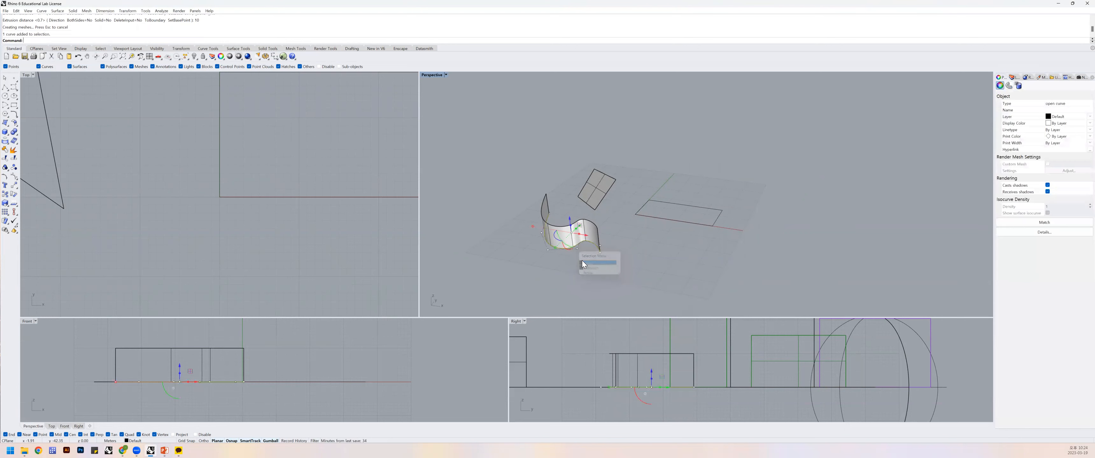
left_click(594, 231)
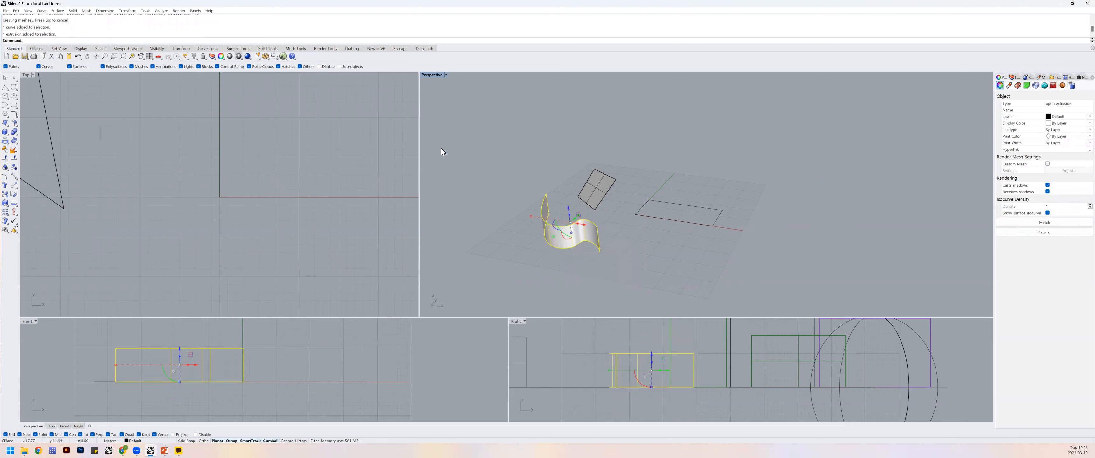
right_click_drag(592, 239, 586, 250)
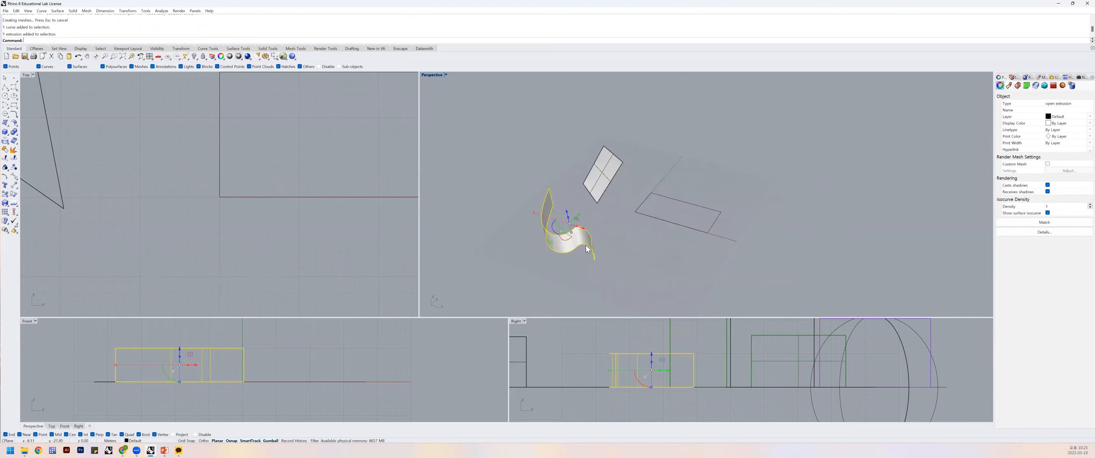
left_click(609, 235)
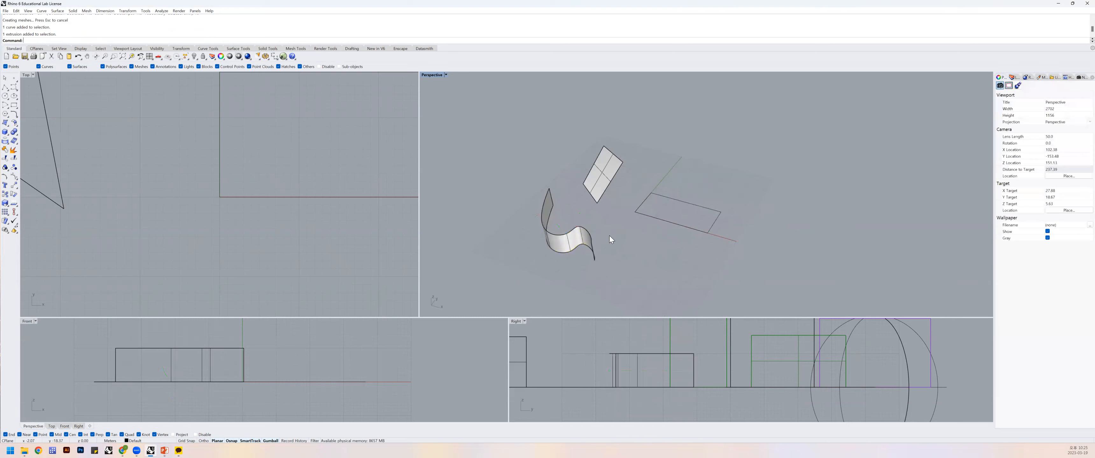
Start extruding the rectangle vertically and preview the BothSides option by switching it on and back off.
left_click(668, 226)
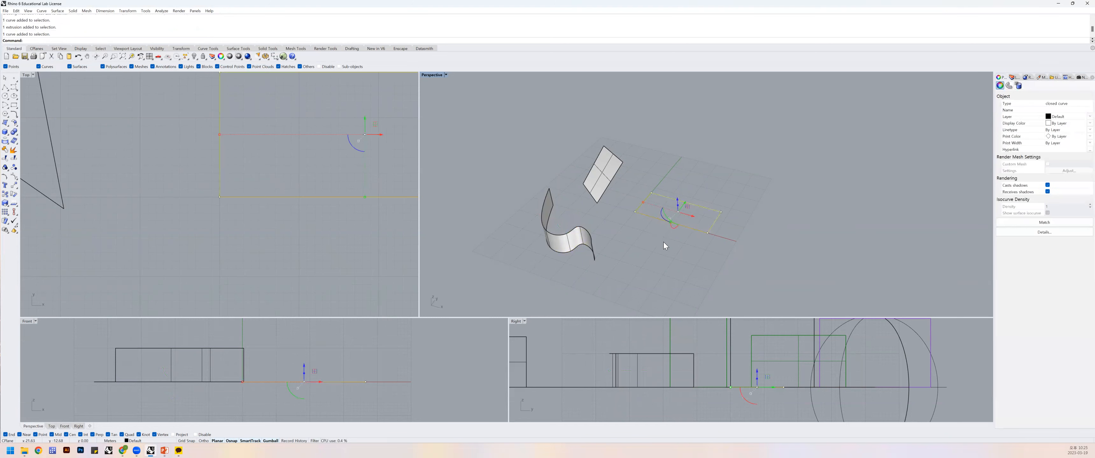
key("Return")
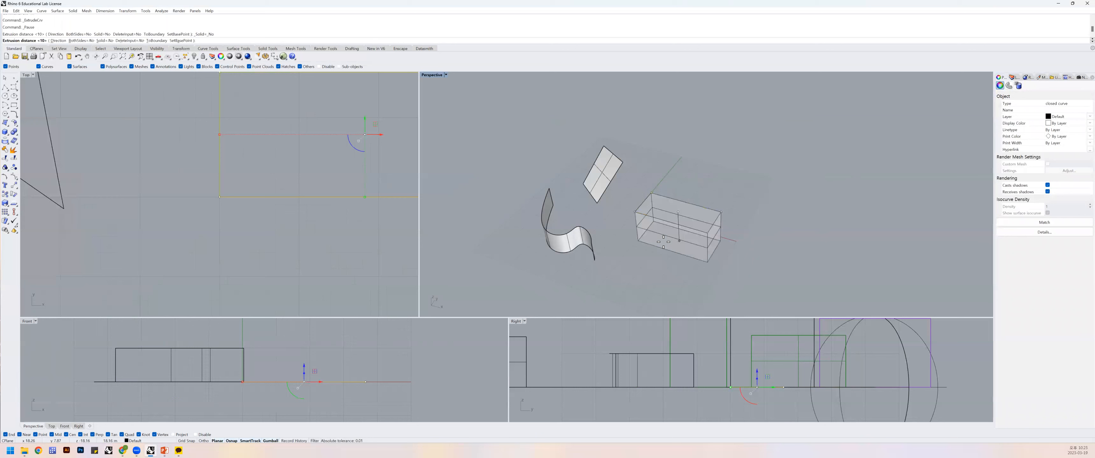
right_click_drag(673, 166, 660, 178)
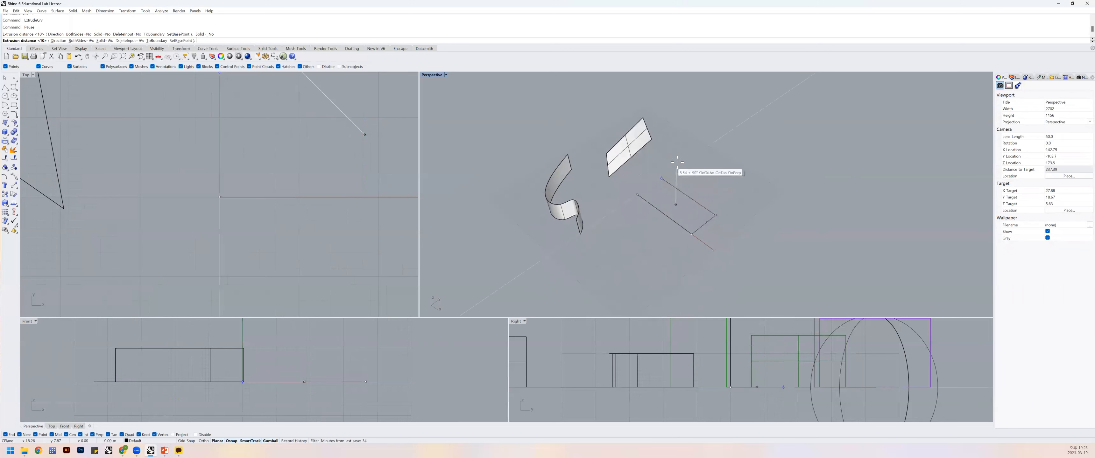
scroll(698, 172, "up", 8)
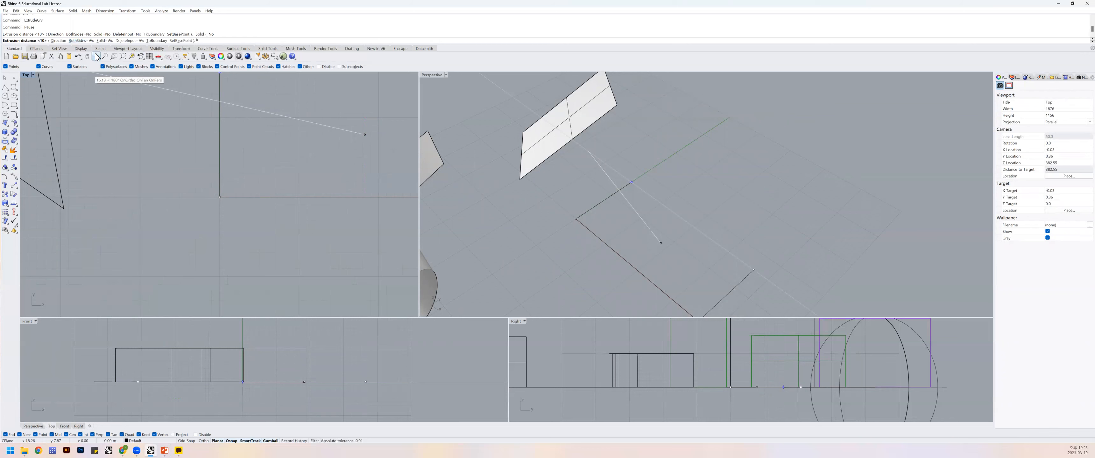
type("b")
key("Return")
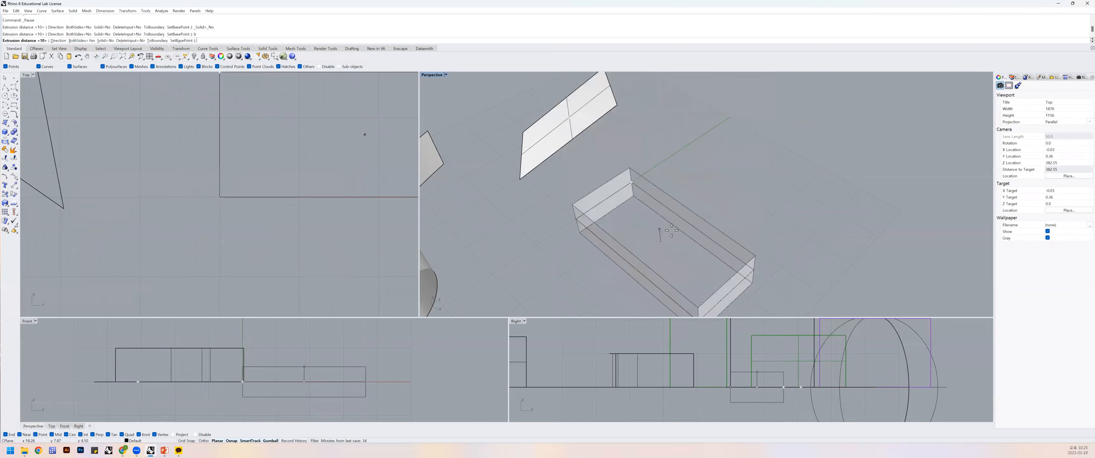
left_click(649, 178)
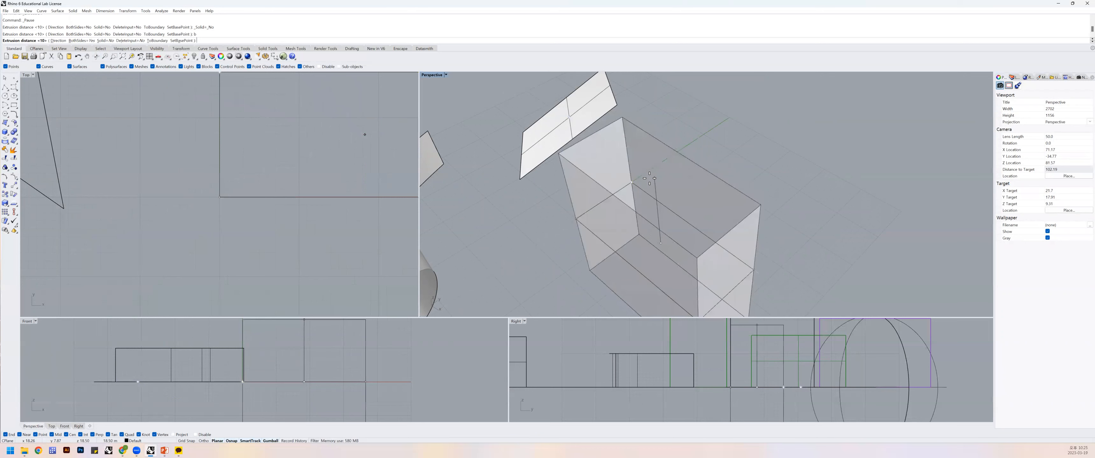
mouse_move(649, 178)
right_mouse_down()
mouse_move(672, 156)
mouse_move(646, 168)
mouse_move(666, 171)
right_mouse_up()
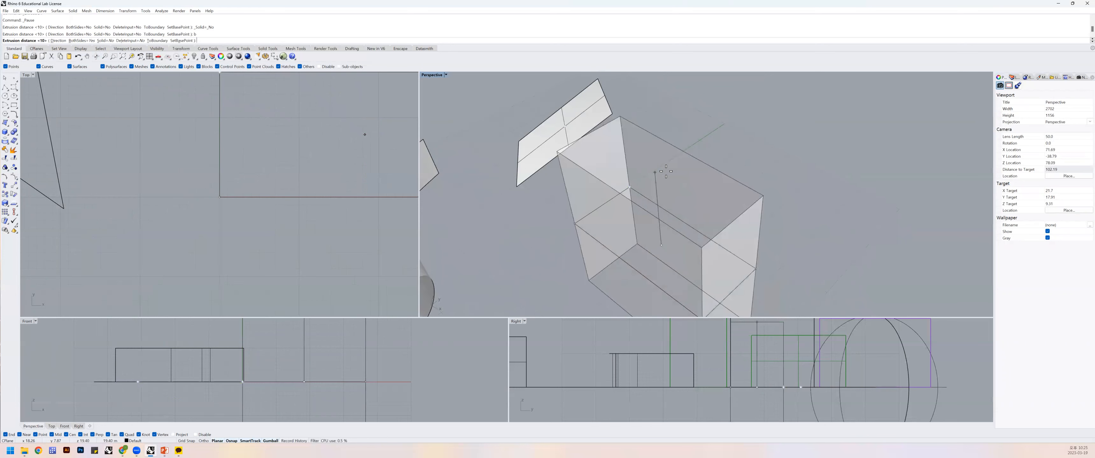
type("b")
key("Return")
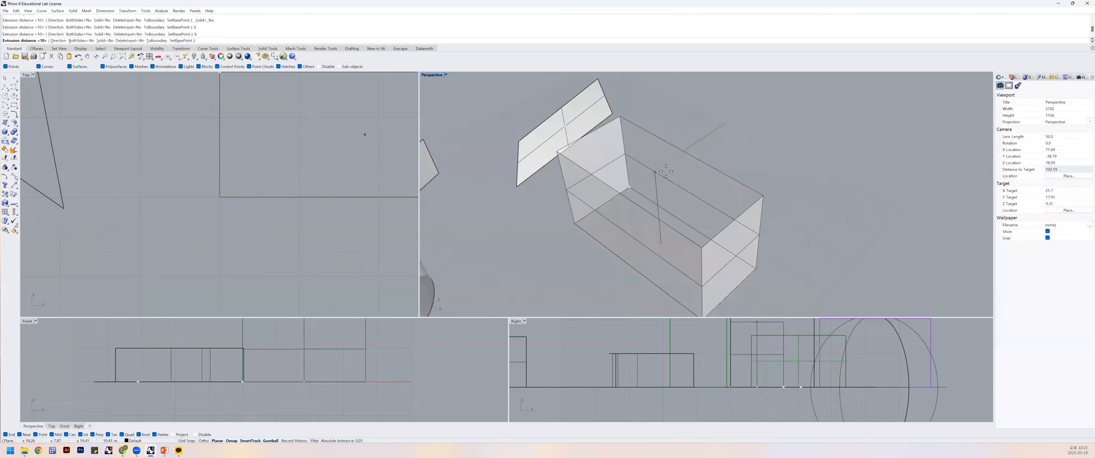
Turn on the Solid and DeleteInput options for the rectangle's extrusion.
right_click_drag(668, 151, 689, 144)
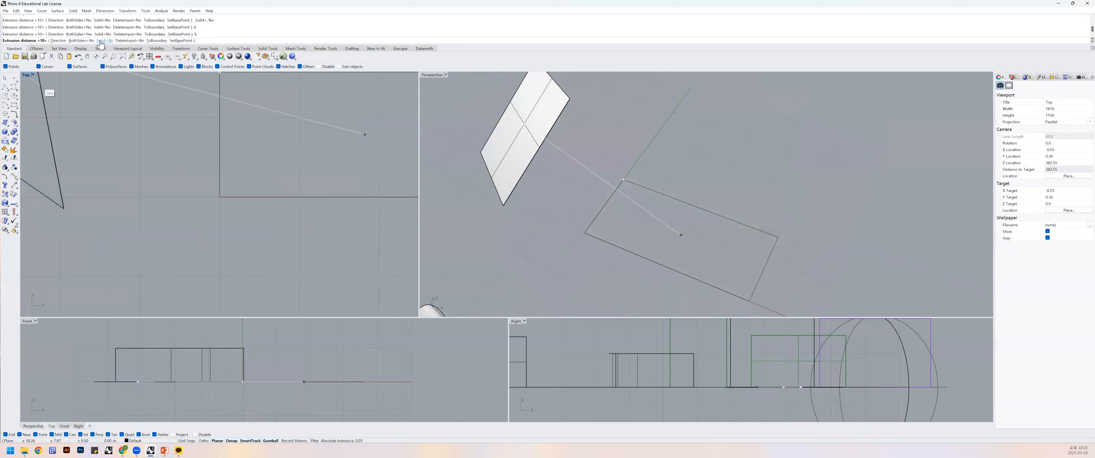
key("Return")
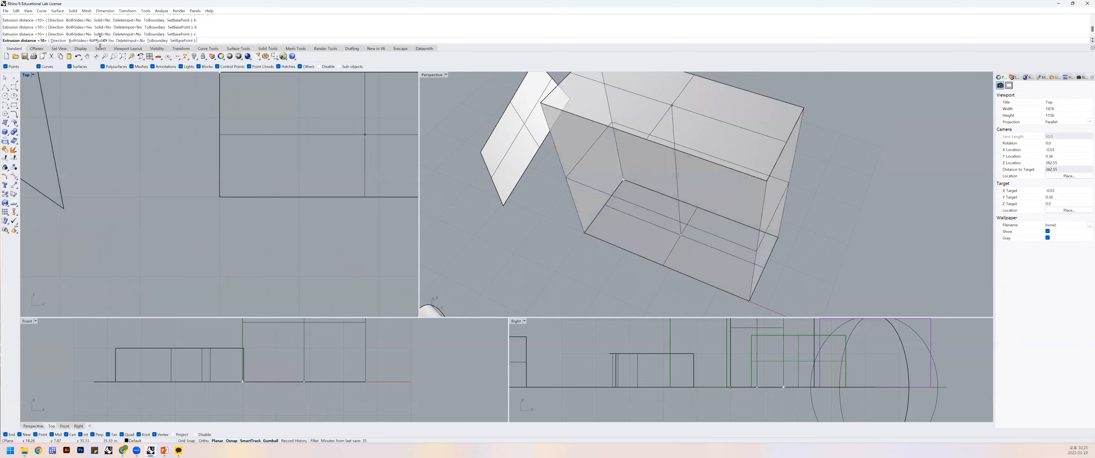
right_click_drag(706, 153, 695, 180)
scroll(696, 180, "up", 6)
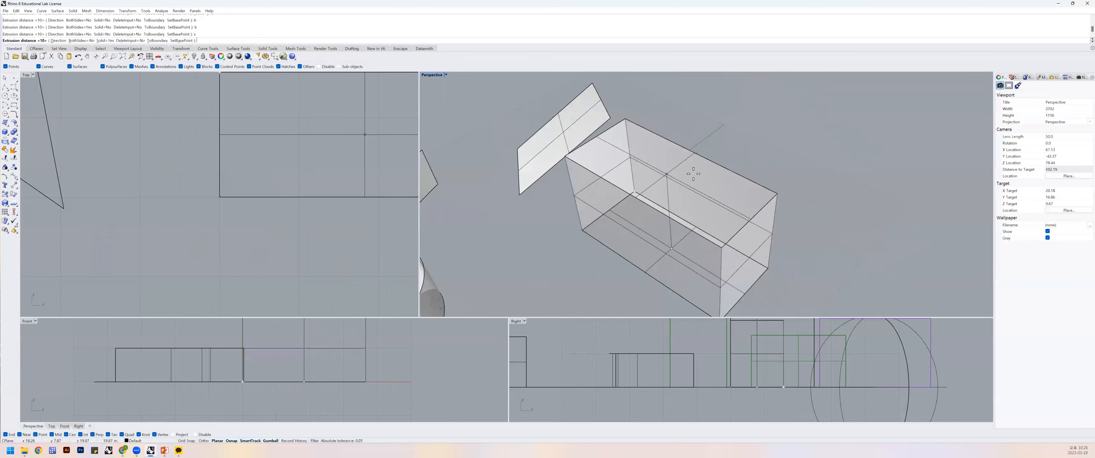
type("l")
key("Return")
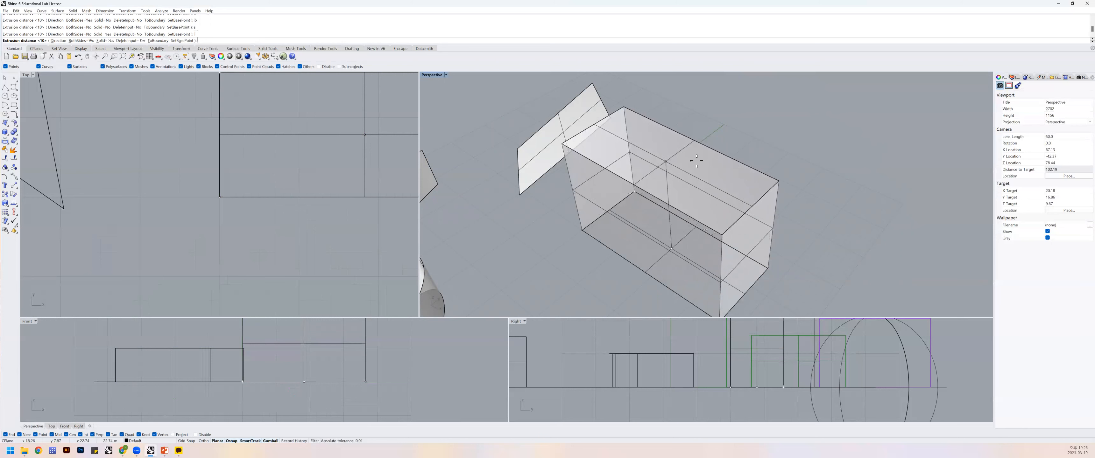
Extrude the rectangle into a closed solid 10 high and select the resulting box.
type("10")
key("Return")
mouse_move(695, 222)
right_mouse_down()
mouse_move(689, 202)
mouse_move(683, 213)
right_mouse_up()
left_click(683, 213)
scroll(683, 213, "down", 3)
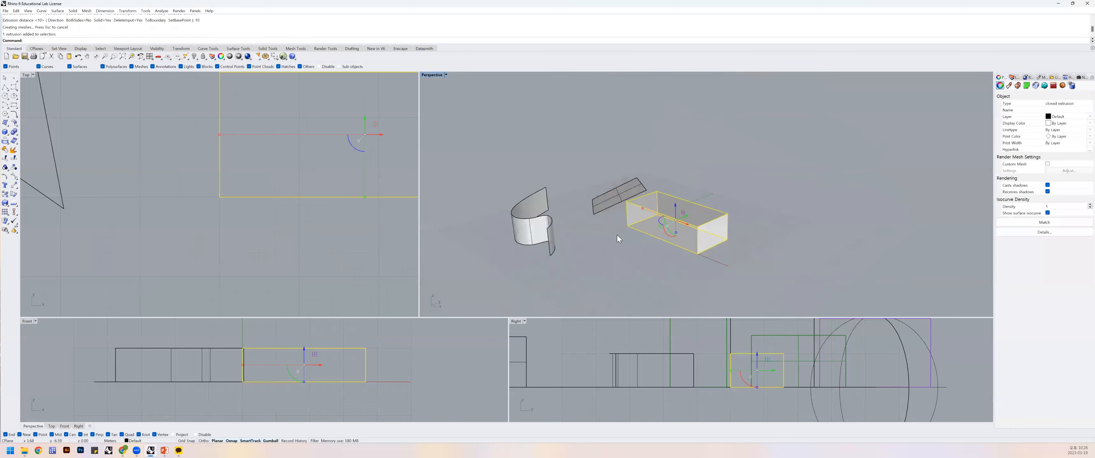
Inspect the closed box from several angles and compare it with the wavy surface and its overlapping base curve.
left_click(553, 253)
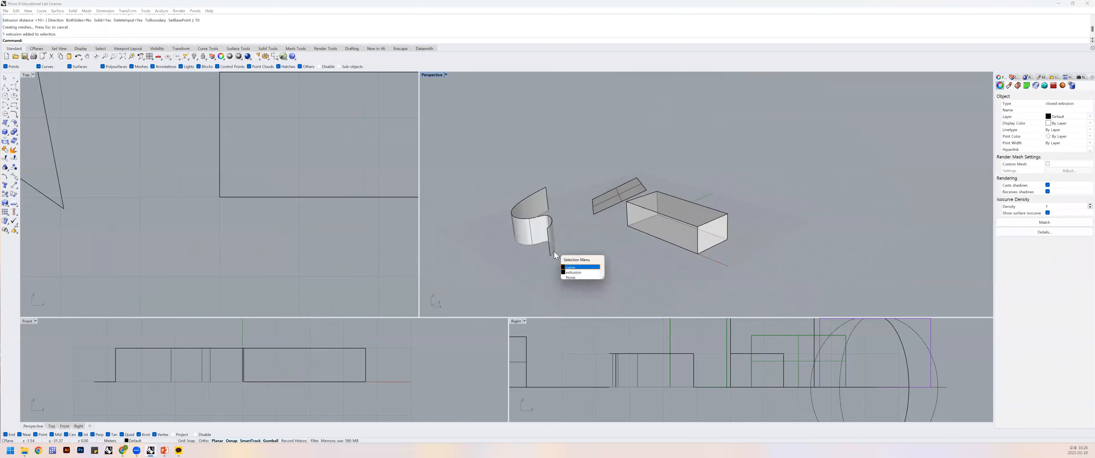
left_click(659, 238)
left_click(656, 242)
right_click_drag(652, 246, 688, 255)
left_click(706, 246)
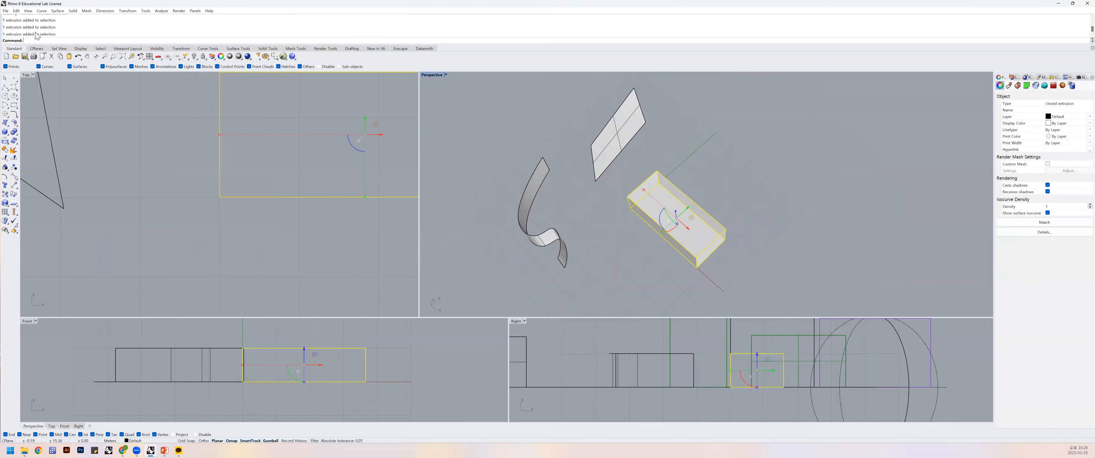
left_click(716, 197)
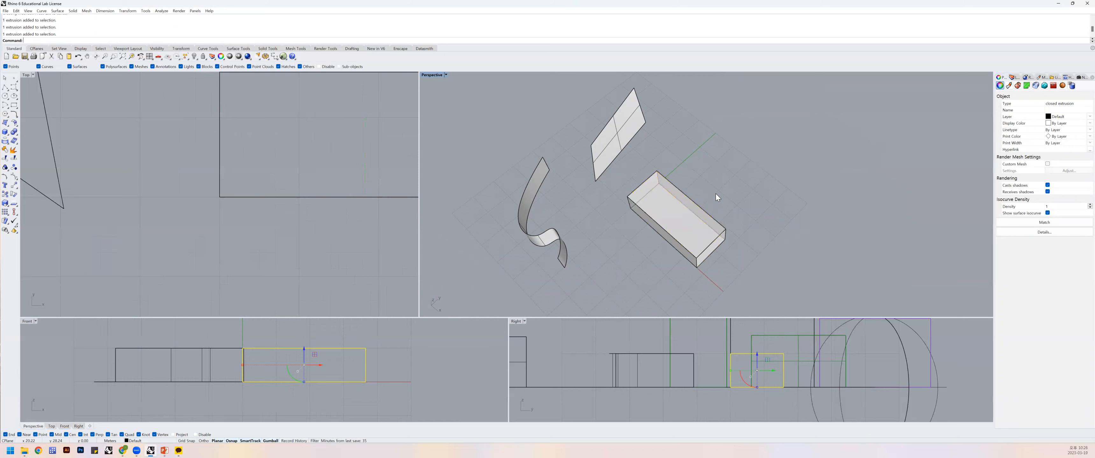
left_click(691, 213)
left_click(710, 191)
right_click_drag(703, 200, 653, 224)
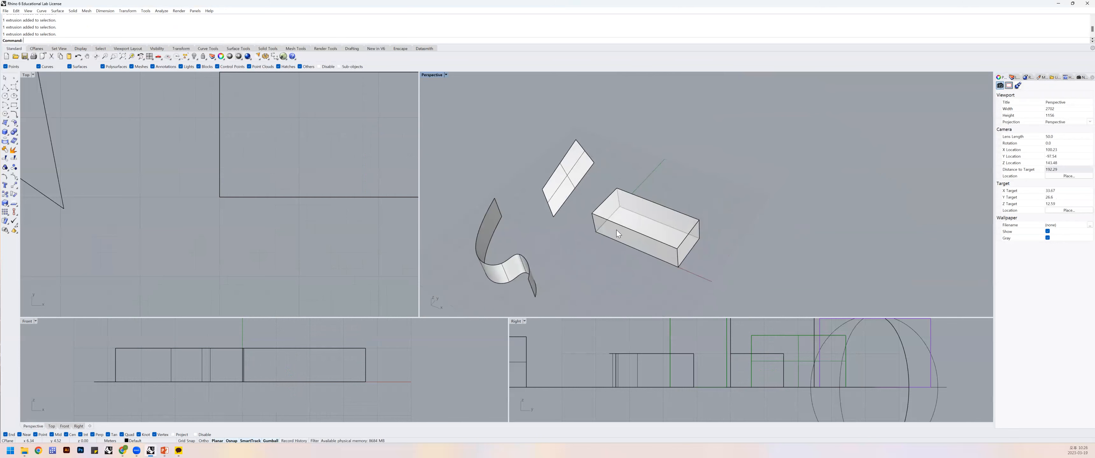
mouse_move(649, 226)
right_mouse_down()
mouse_move(644, 209)
mouse_move(642, 228)
right_mouse_up()
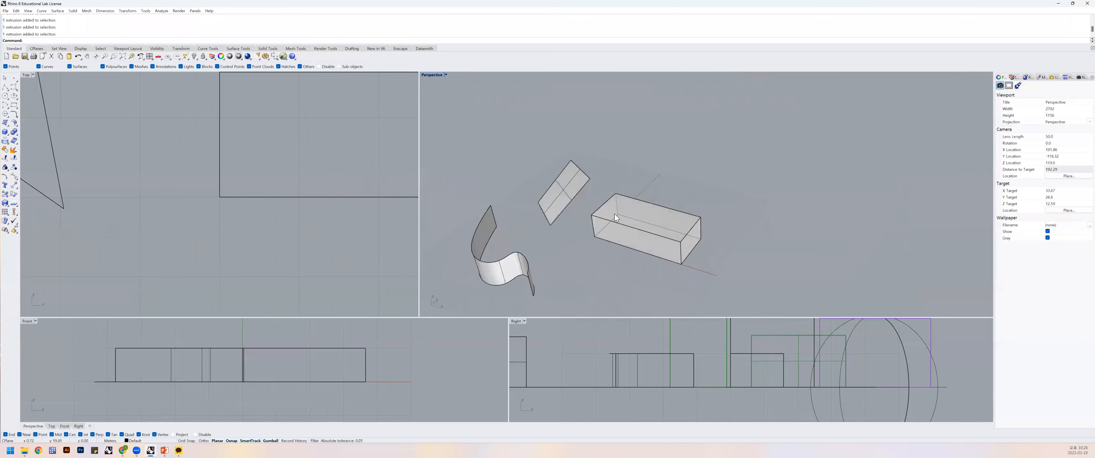
left_click(629, 215)
scroll(637, 221, "up", 2)
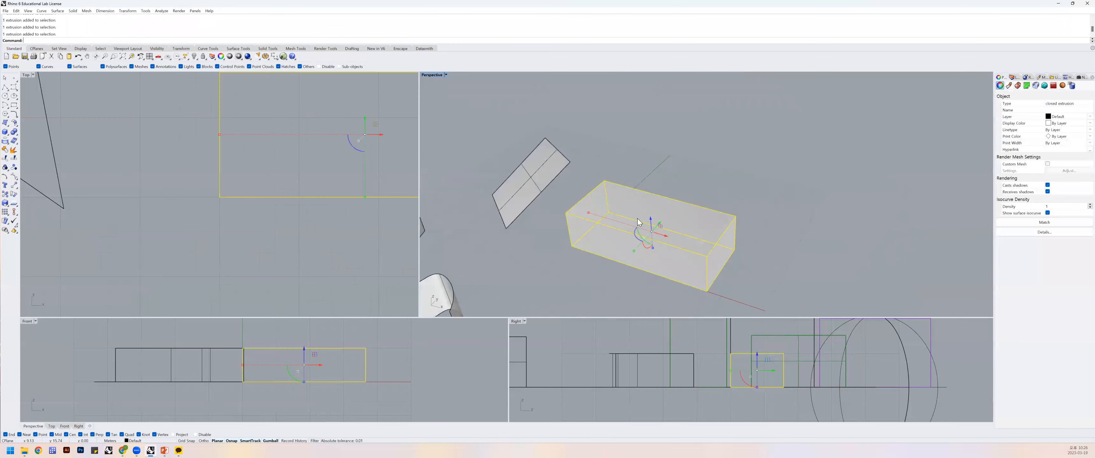
right_click_drag(685, 220, 609, 230)
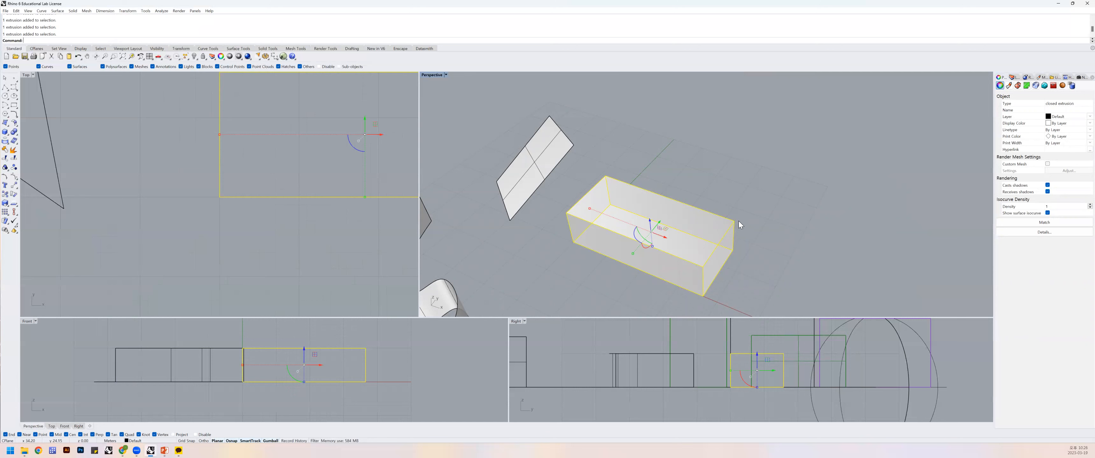
left_click(706, 195)
left_click(697, 221)
left_click(715, 200)
mouse_move(715, 200)
right_mouse_down()
mouse_move(701, 201)
mouse_move(736, 209)
mouse_move(713, 208)
right_mouse_up()
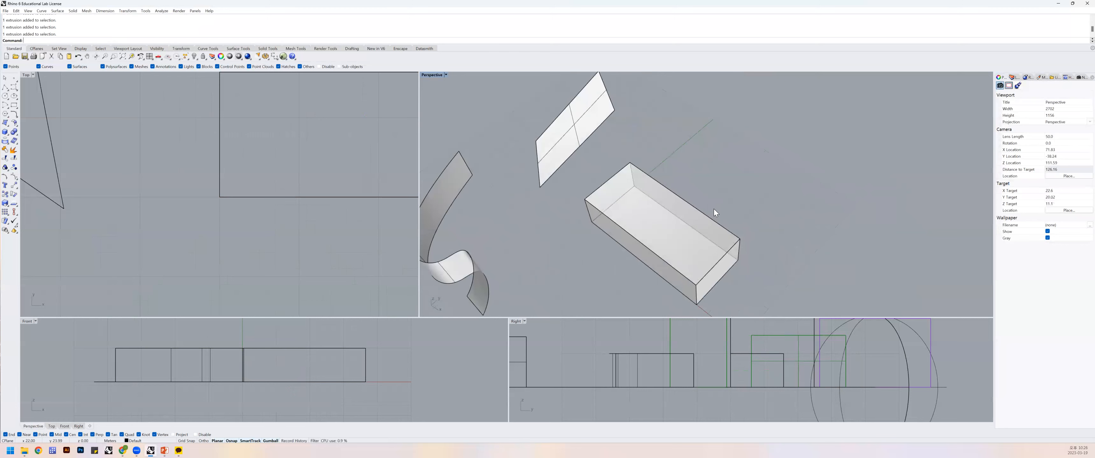
Draw a narrow rectangle on the ground plane behind the closed box.
type("rec")
key("Return")
left_click(673, 168)
left_click(809, 215)
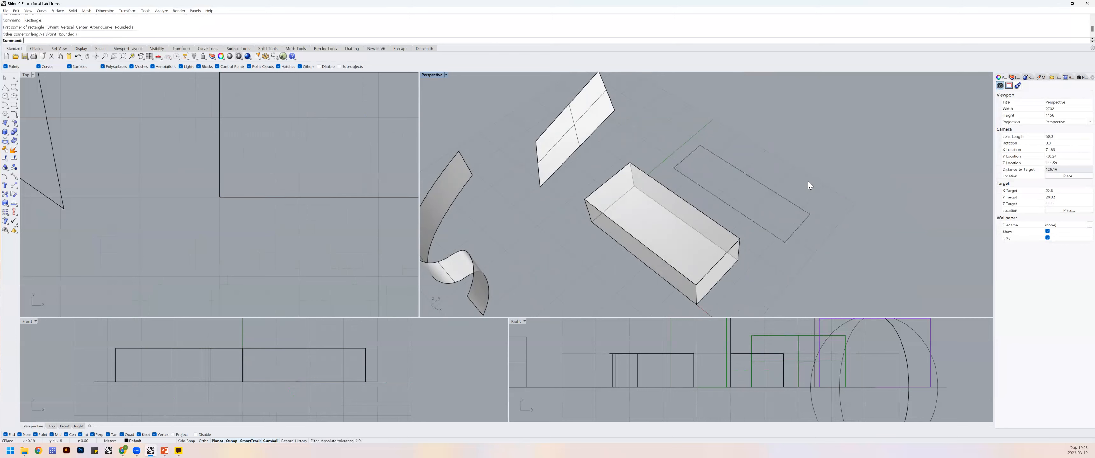
Extrude the narrow rectangle about 26.8 upward with ExtrudeCrv, with Solid on and DeleteInput off.
left_click(775, 193)
type("ex")
key("Return")
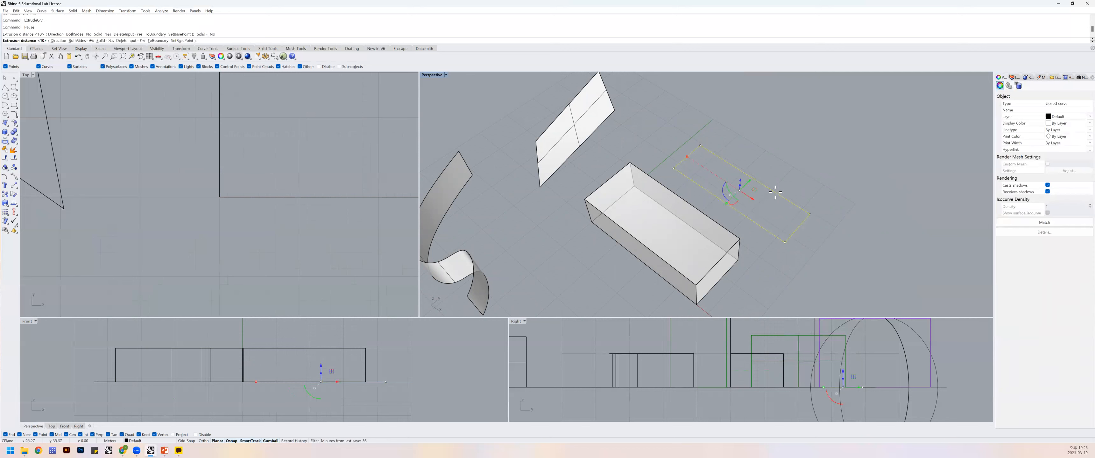
right_click_drag(754, 155, 752, 156)
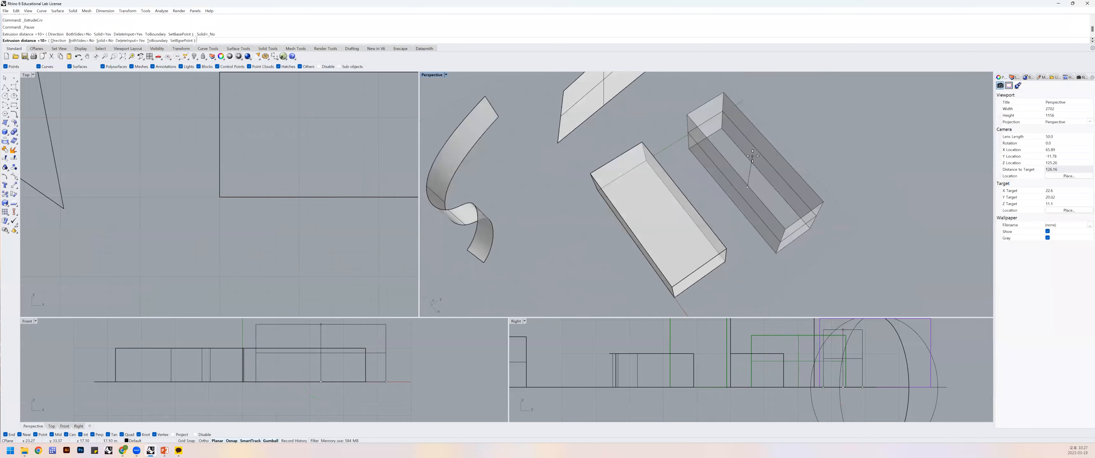
key("Return")
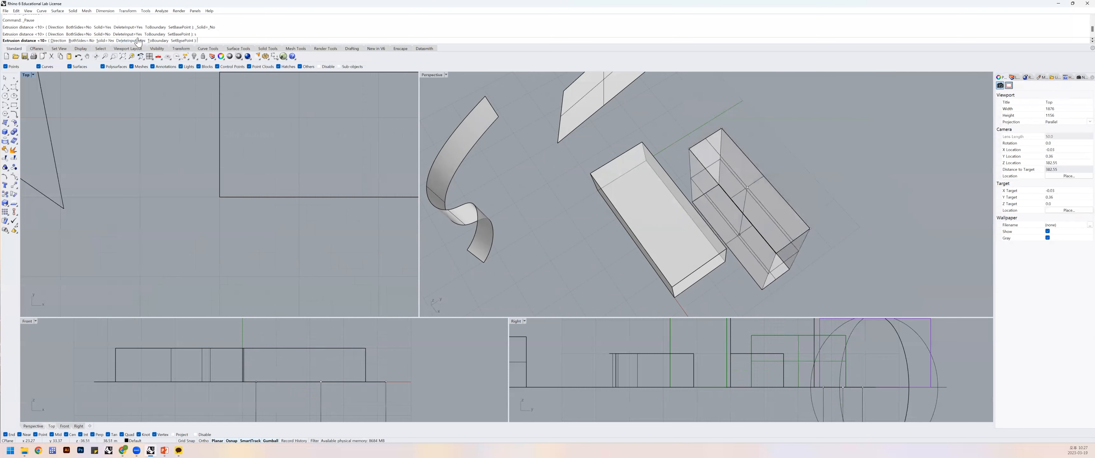
type("l")
key("Return")
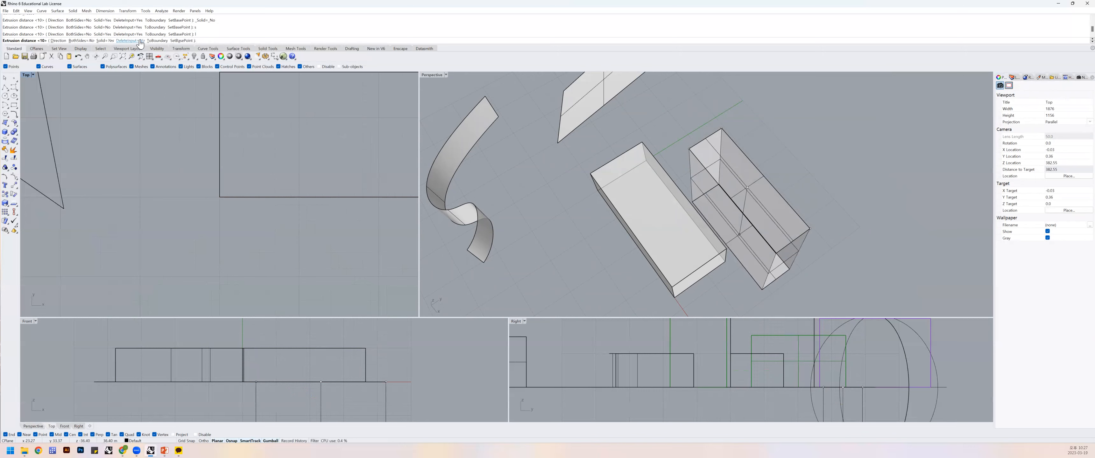
left_click(842, 176)
Select the base curve at the foot of the new tall box separately from its extrusion.
right_click_drag(833, 204, 801, 238)
left_click(800, 234)
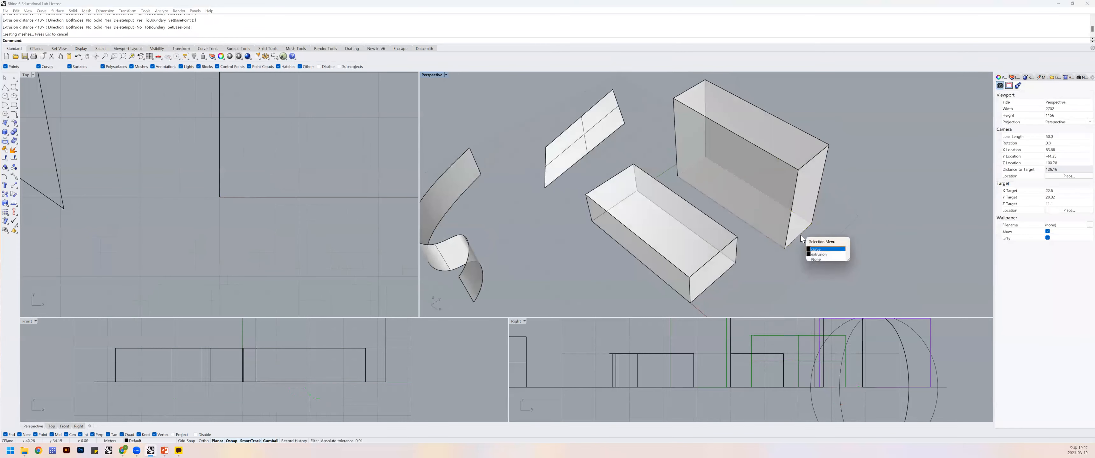
left_click(818, 249)
right_click_drag(621, 204, 644, 206)
right_click_drag(574, 196, 613, 164, "shift")
scroll(613, 164, "down", 4)
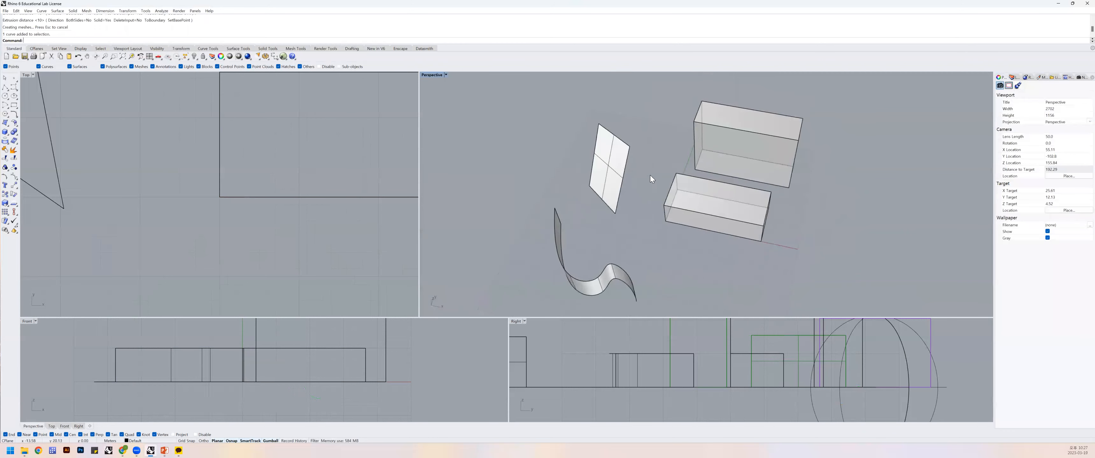
left_click(617, 163)
type("Ext")
key("Return")
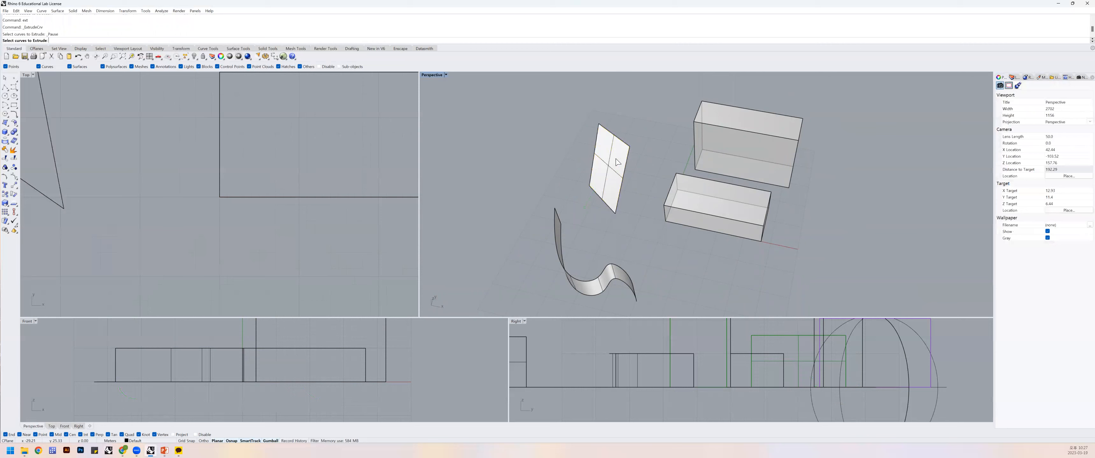
right_click_drag(638, 168, 631, 167)
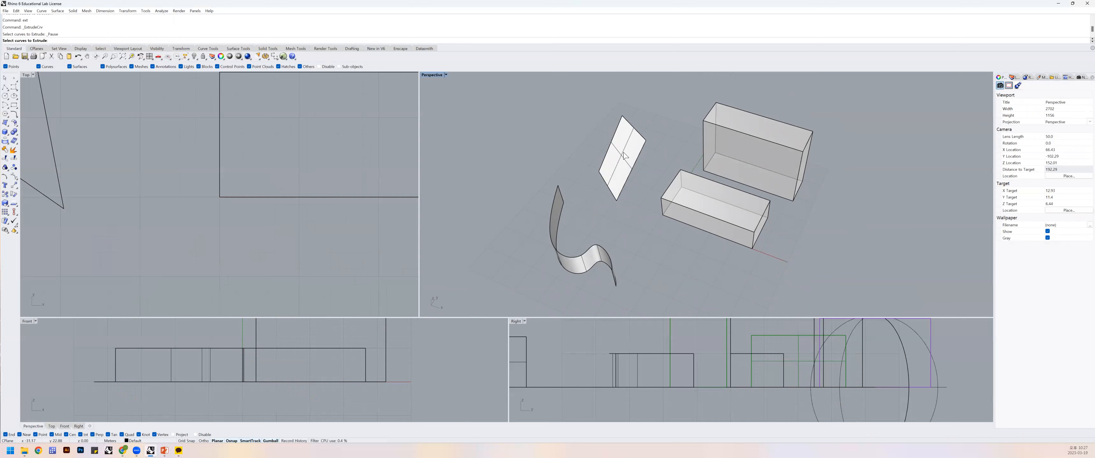
key("Escape")
Select the flat tilted surface and the low box in turn to compare their object types.
right_click_drag(647, 164, 635, 172, "shift")
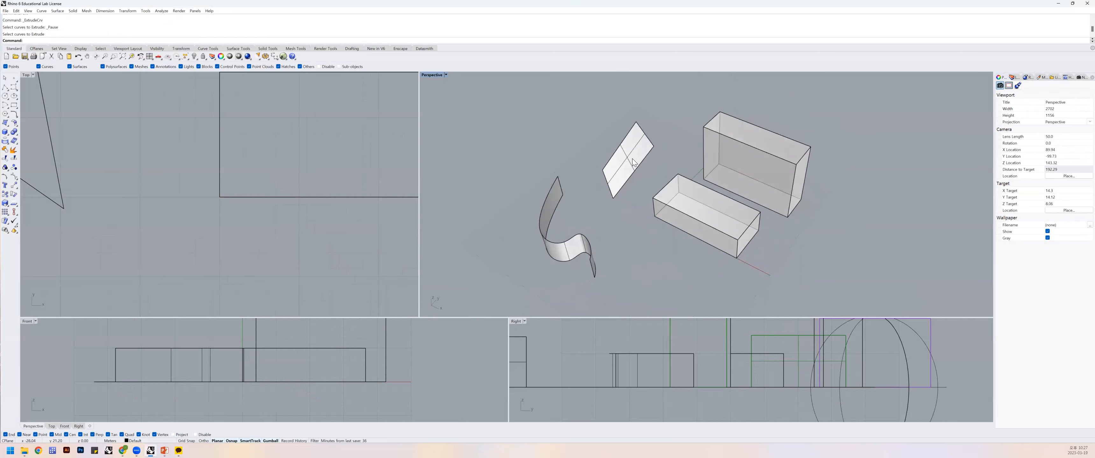
left_click(632, 159)
left_click(656, 154)
left_click(641, 152)
left_click(661, 159)
left_click(643, 154)
left_click(692, 192)
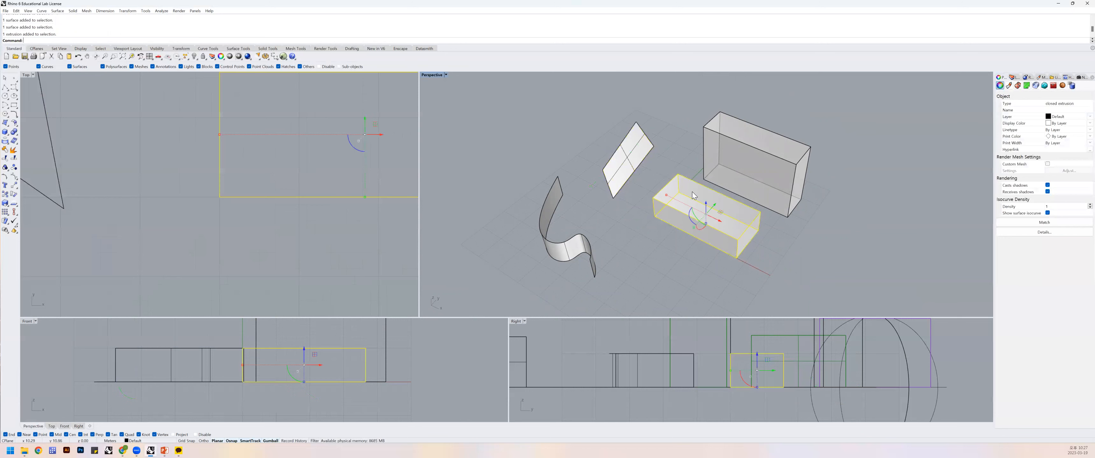
left_click(641, 160)
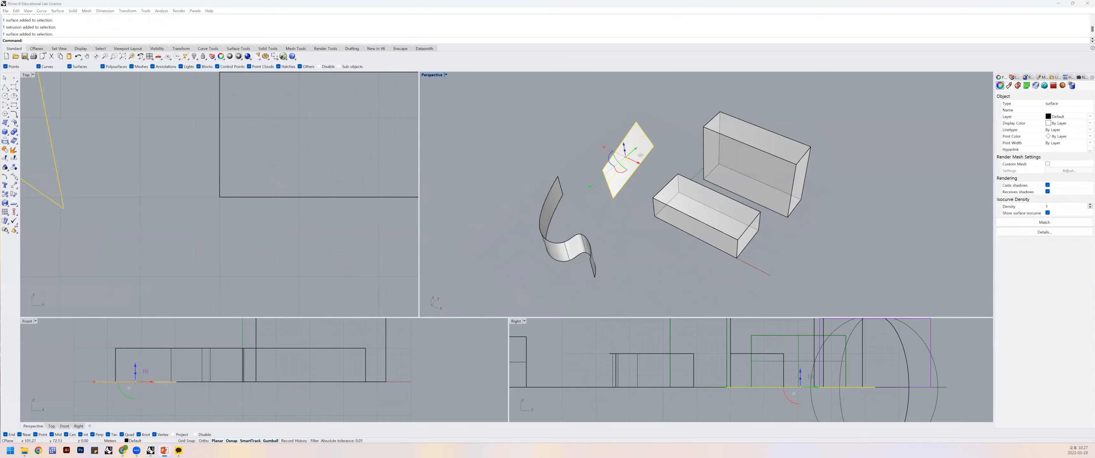
left_click(634, 226)
Draw another rectangle on the ground plane in front of the low box.
scroll(618, 229, "down", 3)
type("Rec")
key("Return")
left_click(602, 260)
left_click(678, 268)
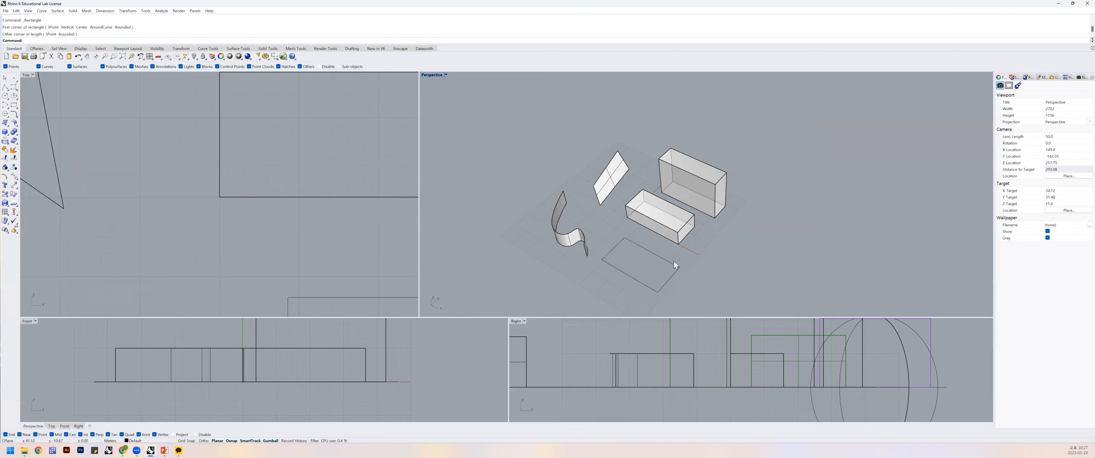
Extrude the front rectangle about 51.3 upward with ExtrudeCrv, with Solid and DeleteInput off.
type("Ext")
key("Return")
left_click(665, 260)
key("Return")
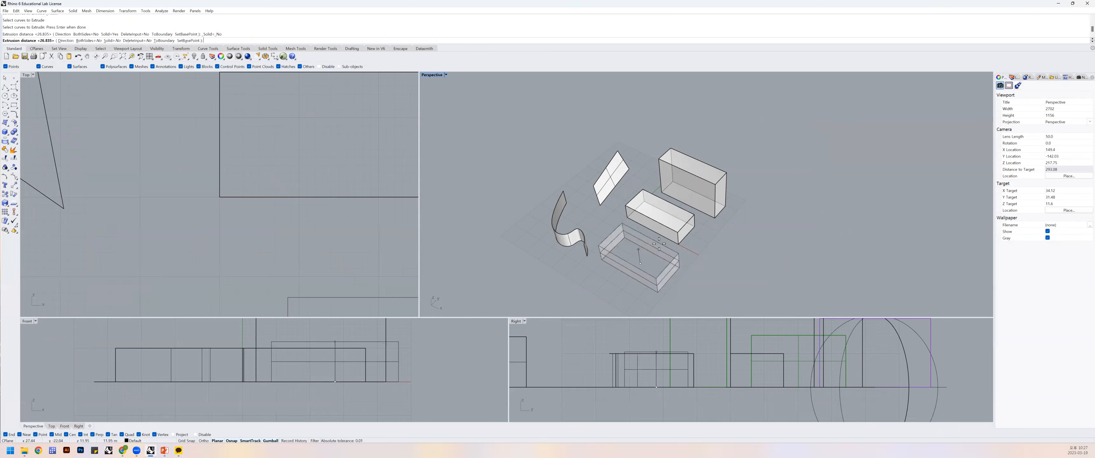
left_click(627, 196)
Select the front rectangle's open extrusion and close both of its ends with Cap.
right_click_drag(642, 205, 667, 232)
left_click(675, 268)
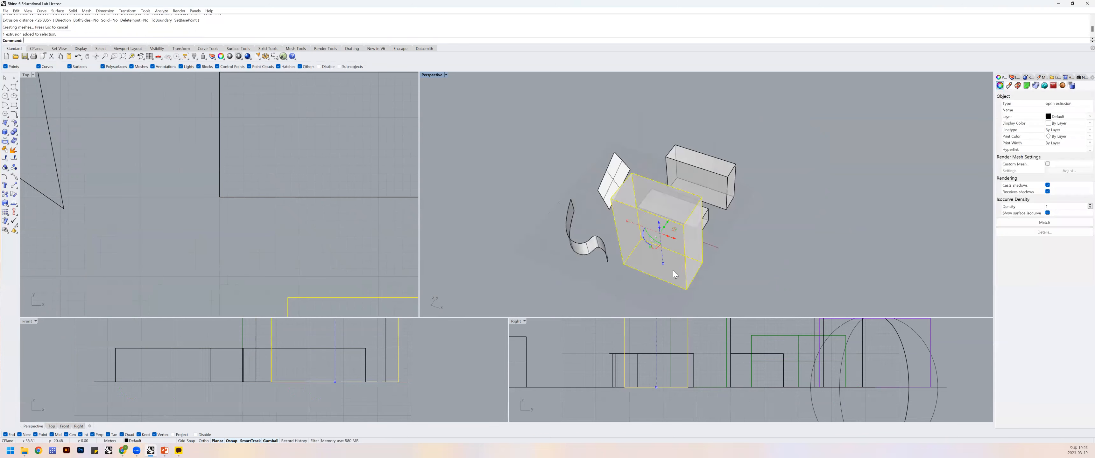
left_click(651, 286)
right_click_drag(716, 241, 706, 242)
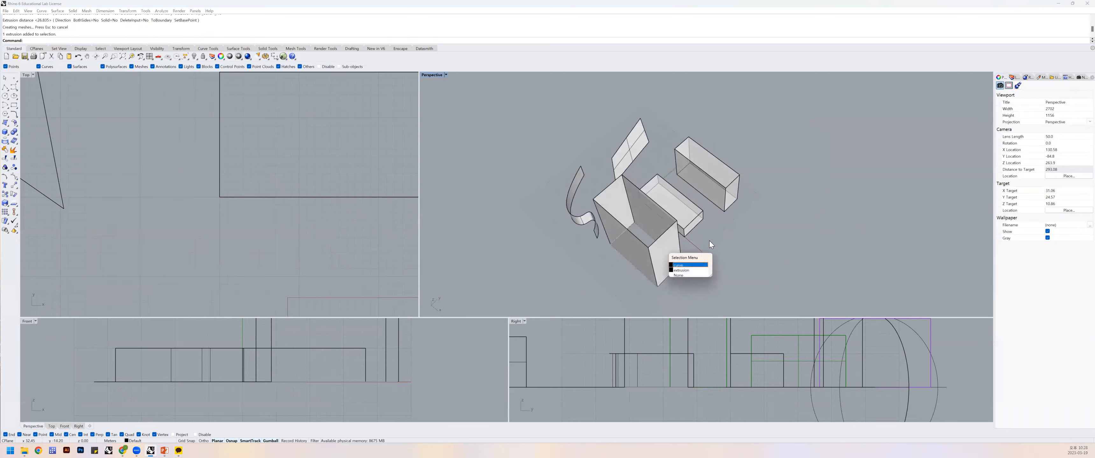
left_click(679, 253)
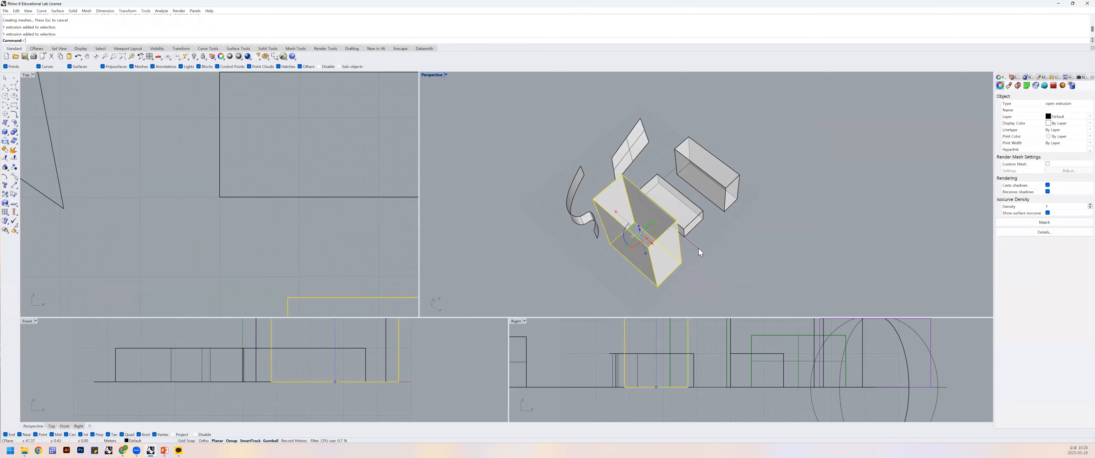
type("Cap")
key("Return")
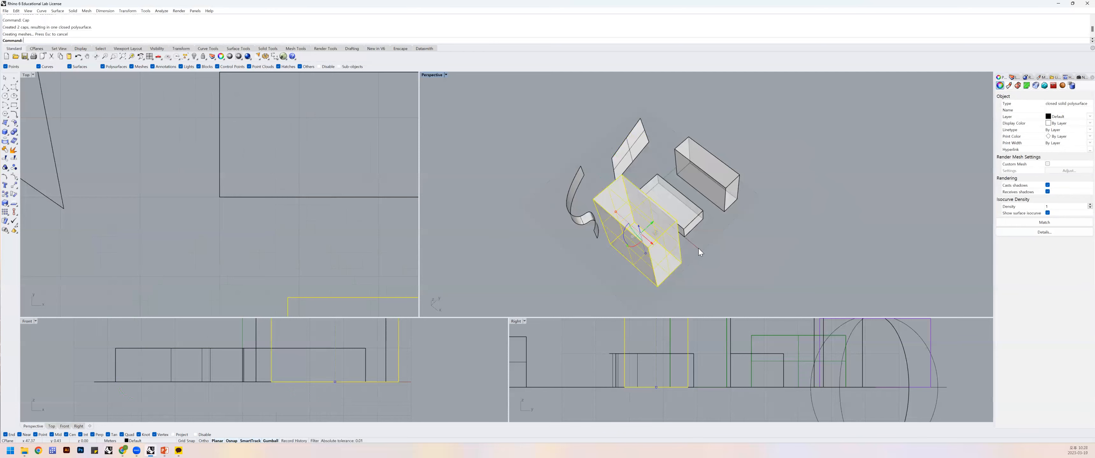
Select the capped polysurface and the tall solid extrusion alternately to compare their object types and isocurves.
left_click(648, 230)
mouse_move(698, 247)
right_mouse_down()
mouse_move(716, 204)
mouse_move(690, 240)
right_mouse_up()
left_click(713, 191)
left_click(729, 205)
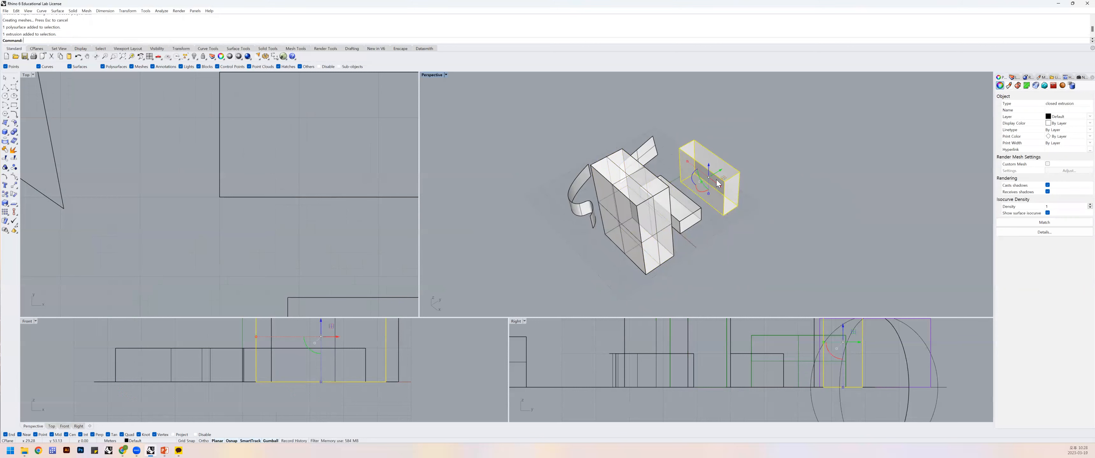
left_click(649, 184)
right_click_drag(649, 184, 635, 228)
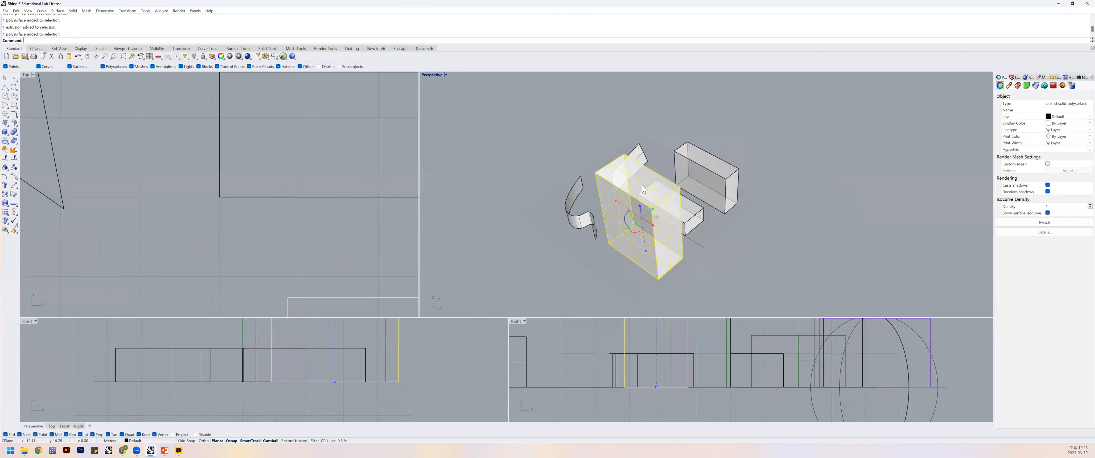
left_click(699, 247)
left_click(677, 235)
right_click_drag(676, 235, 689, 249)
left_click(711, 181)
left_click(662, 179)
left_click(712, 177)
left_click(664, 184)
left_click(688, 246)
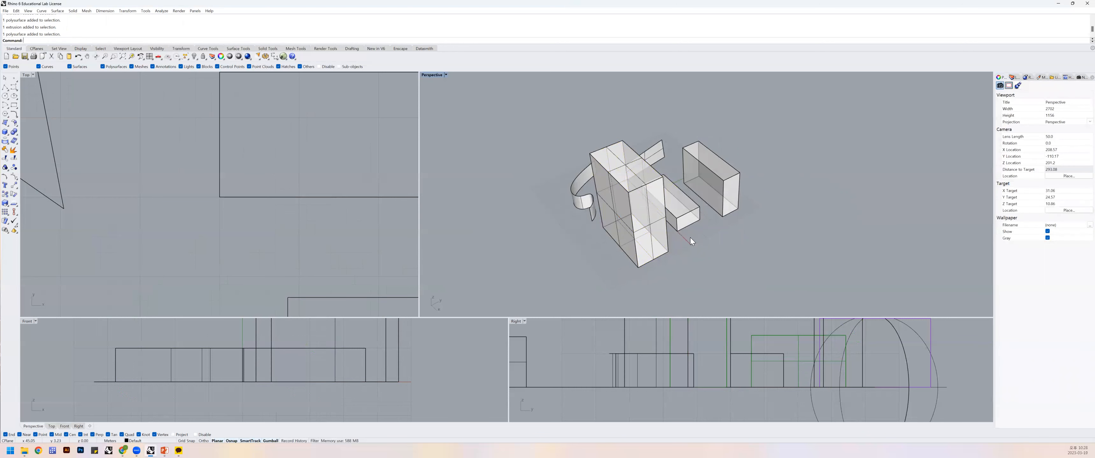
right_click_drag(691, 237, 693, 251, "shift")
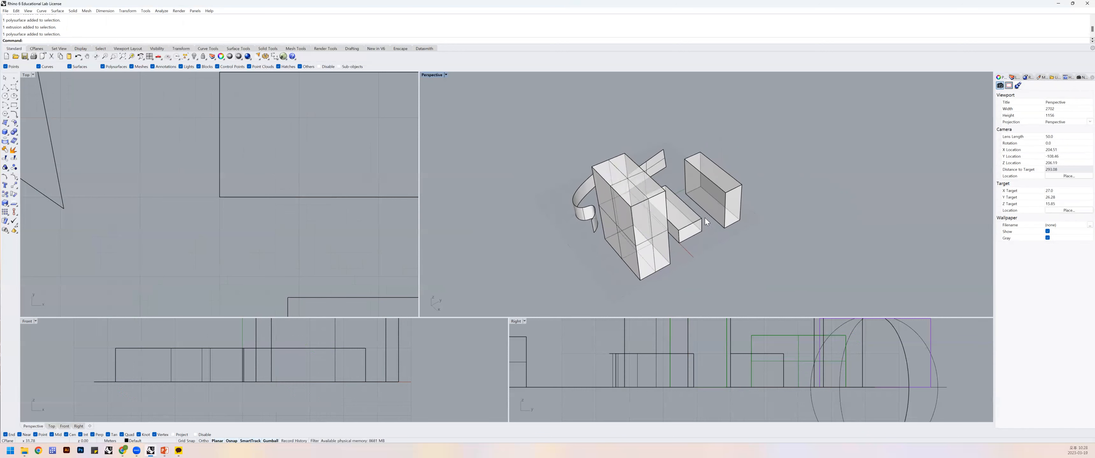
Draw a rectangle on the ground plane behind the tall solid extrusion.
type("rec")
key("Return")
left_click(717, 145)
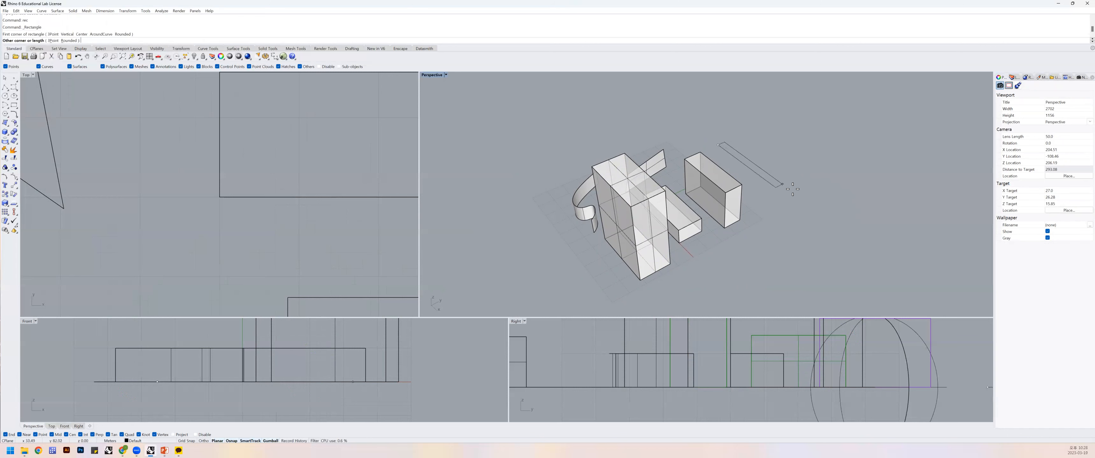
left_click(794, 170)
Extrude the rear rectangle about 26.2 upward with ExtrudeCrv, with Solid off and DeleteInput on.
type("ext")
key("Return")
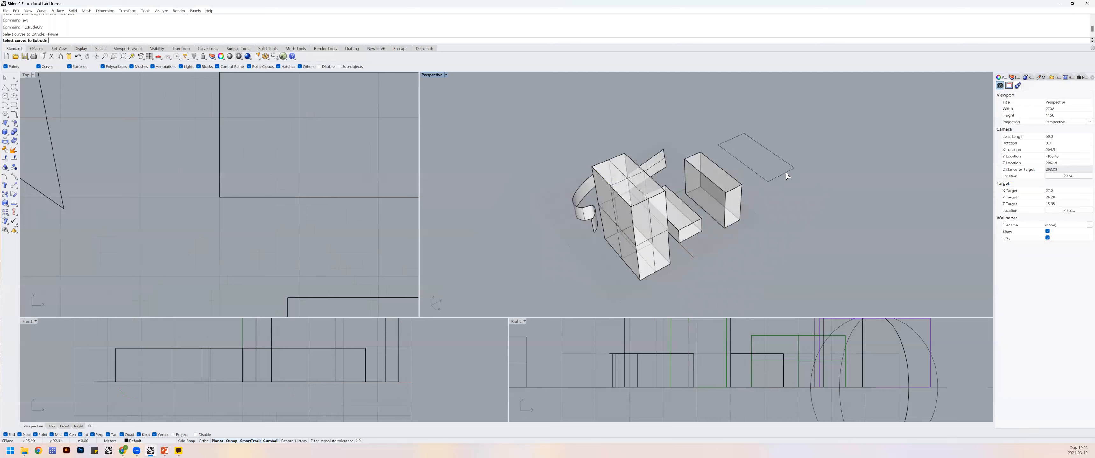
left_click(785, 173)
key("Return")
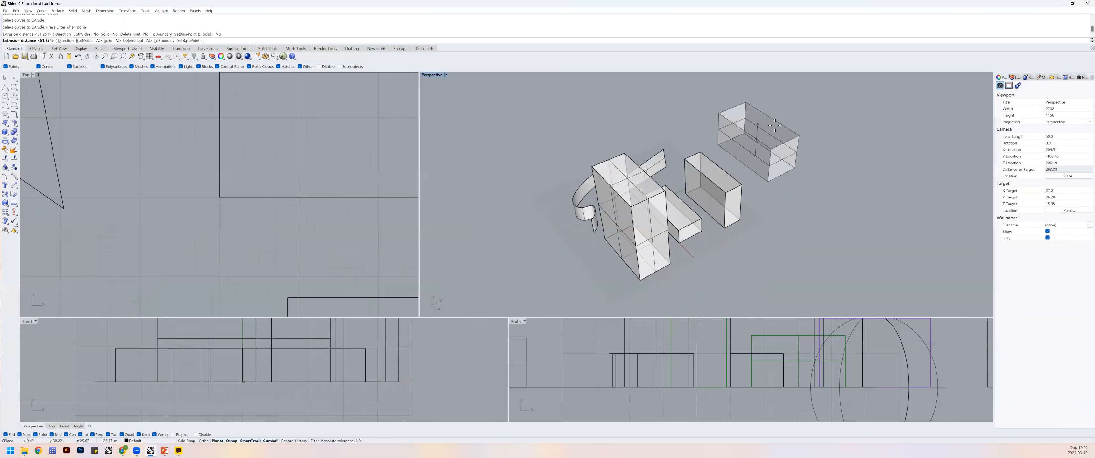
type("I")
key("Return")
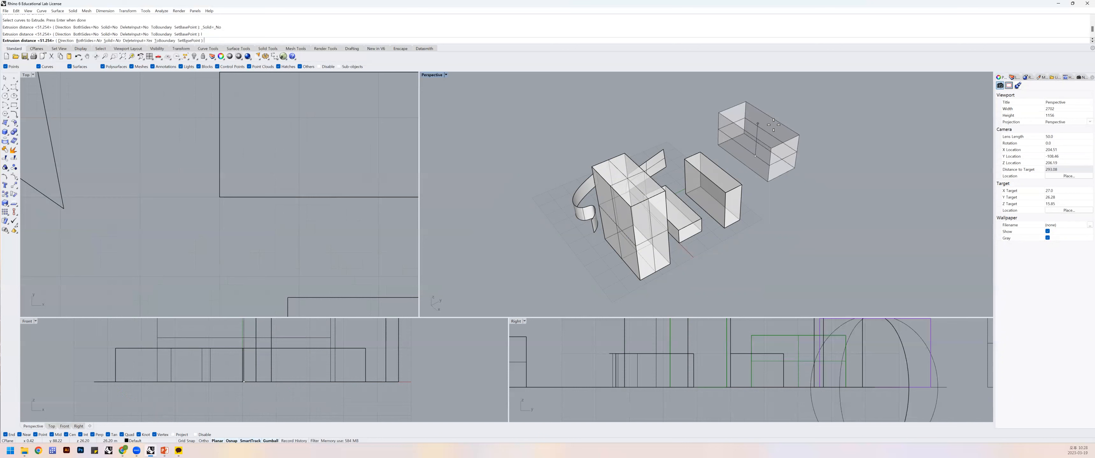
left_click(772, 125)
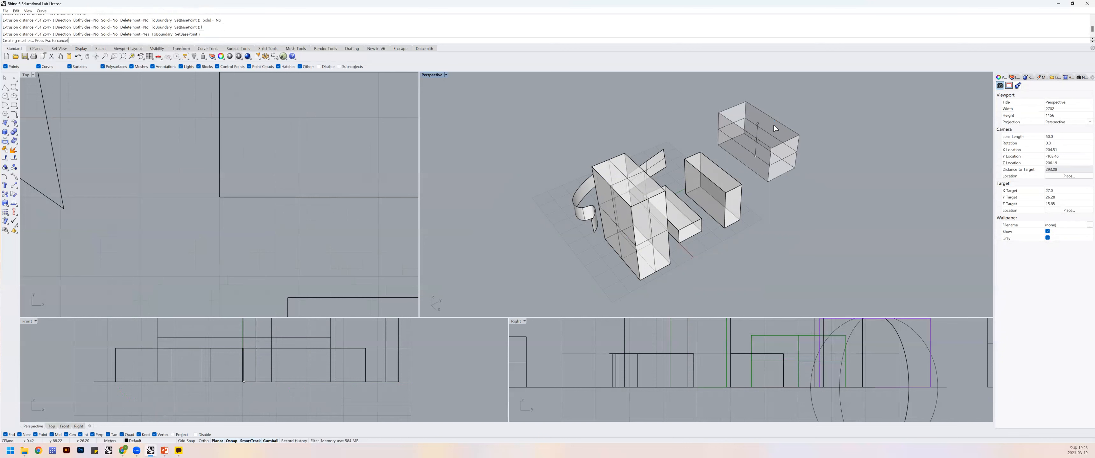
Select the rear rectangle's open extrusion and close both of its ends with Cap.
right_click_drag(773, 125, 683, 169)
left_click(717, 219)
left_click(707, 226)
scroll(702, 225, "up", 6)
scroll(701, 226, "down", 2)
left_click(683, 169)
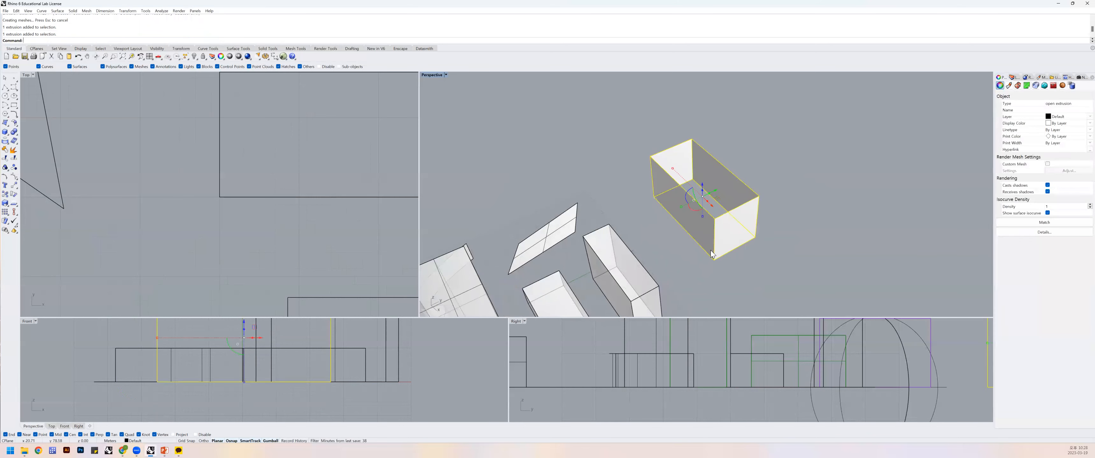
left_click(684, 254)
left_click(726, 233)
type("Cap")
key("Return")
Explode the rear capped box into separate surfaces.
left_click(771, 180)
left_click(745, 188)
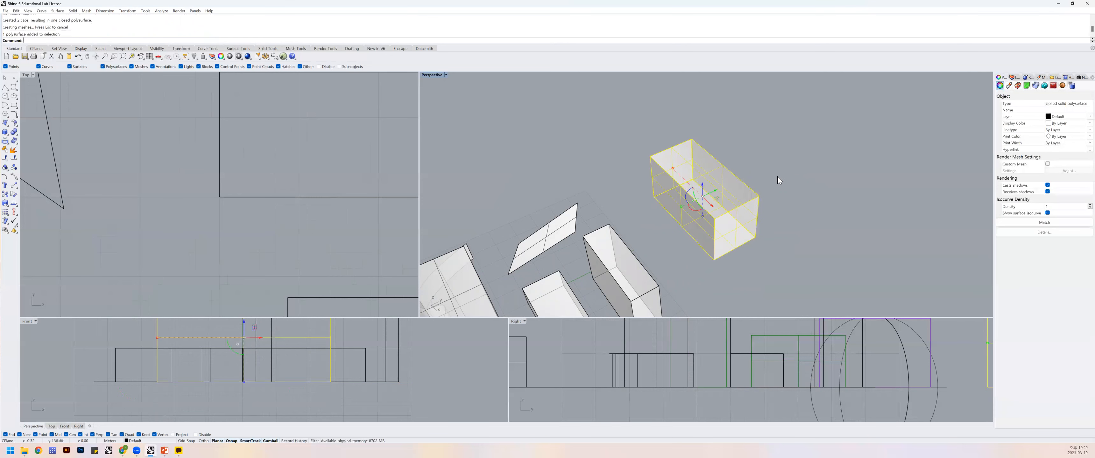
type("ex")
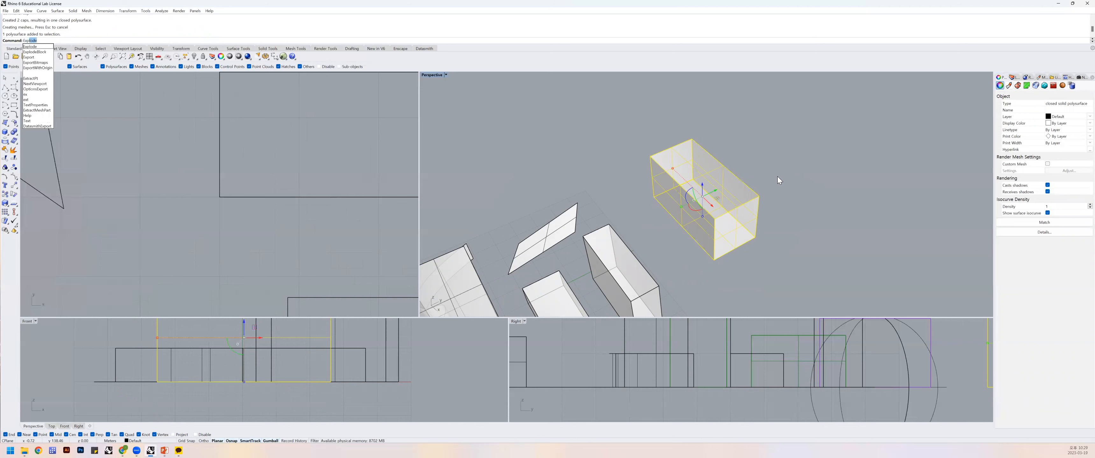
key("Return")
Duplicate the border of the exploded box's top face with DupBorder and check the curve by selecting it.
left_click(754, 188)
left_click(696, 178)
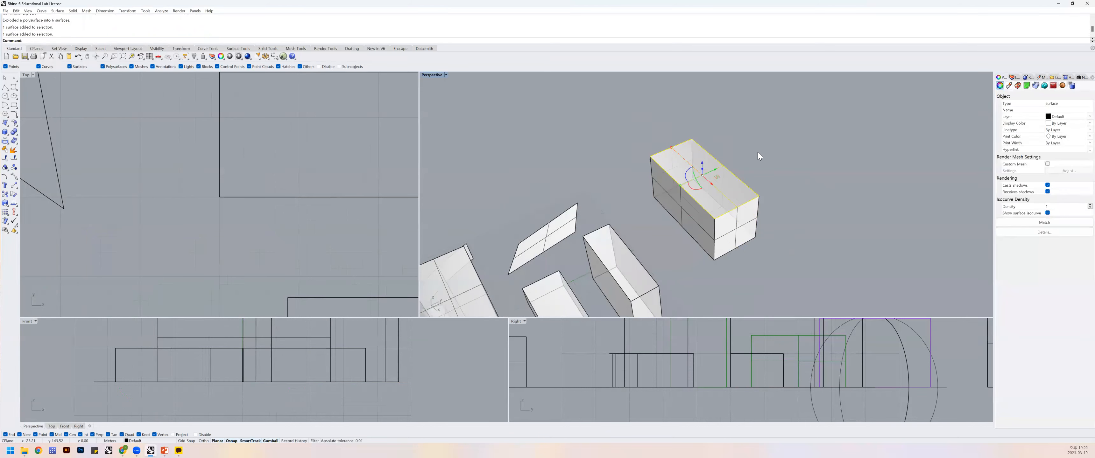
type("DupBorder")
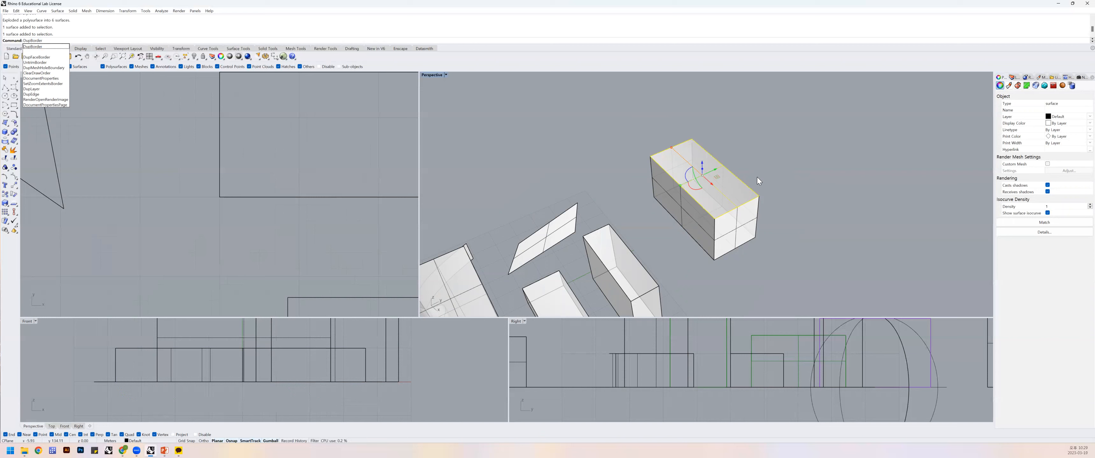
key("Return")
key("Escape")
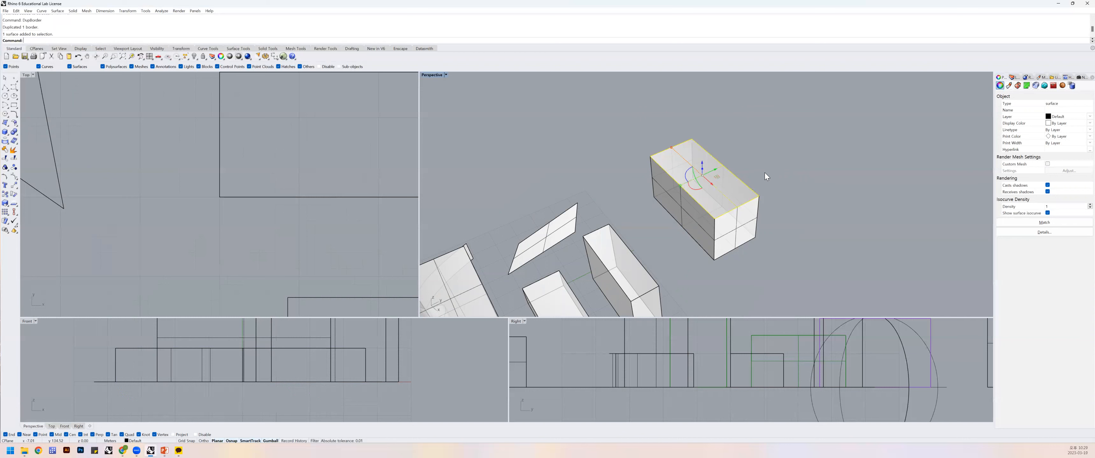
left_click(748, 190)
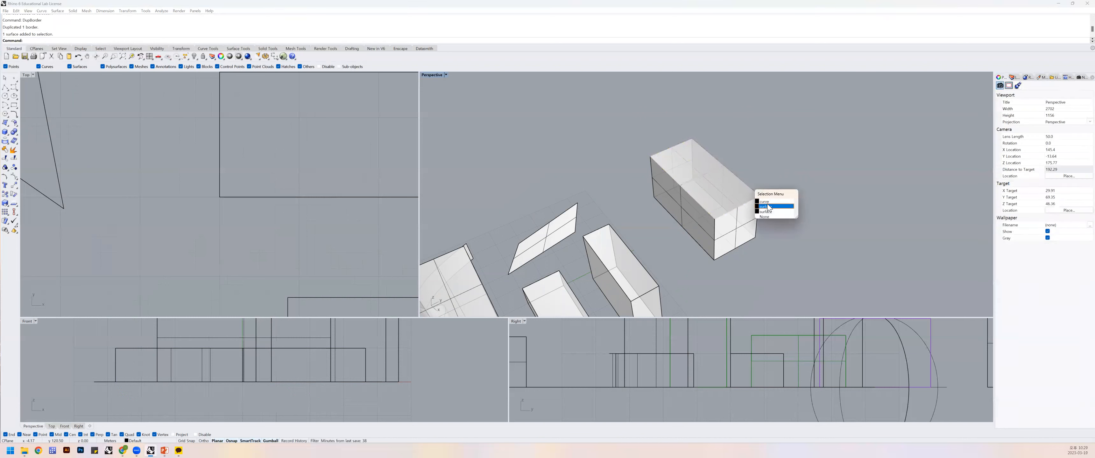
left_click(771, 191)
key("Escape")
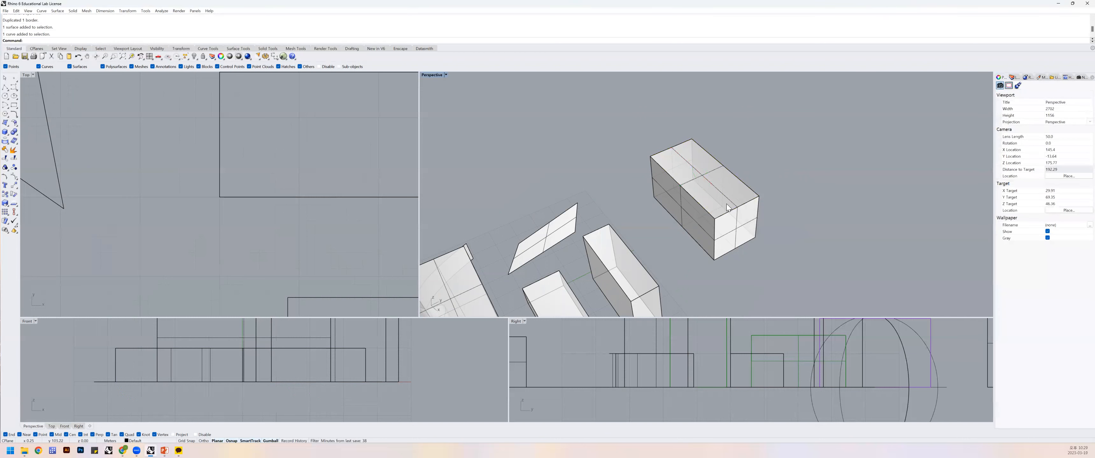
Select the flat four-sided surface behind the tall solid and extract its outline with DupBorder.
scroll(715, 220, "down", 5)
scroll(697, 195, "up", 4)
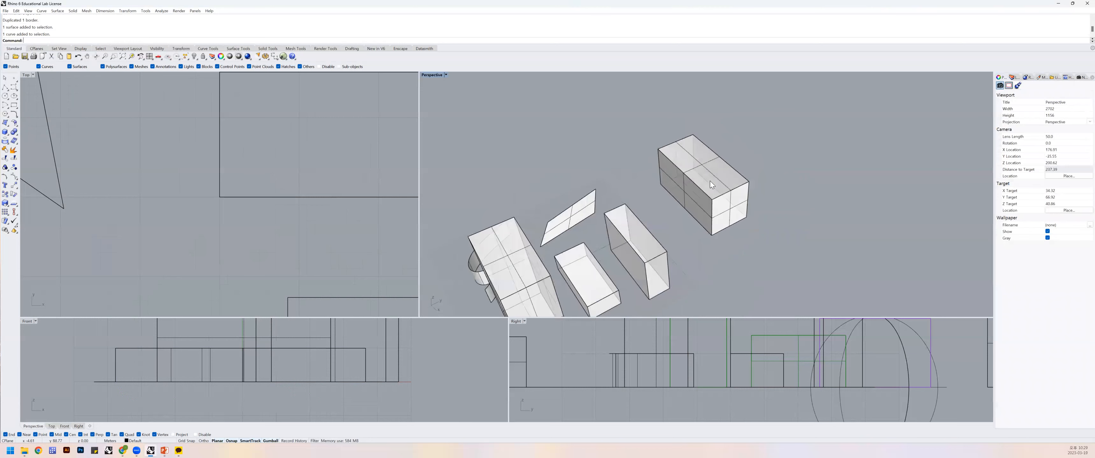
left_click(711, 181)
left_click(594, 208)
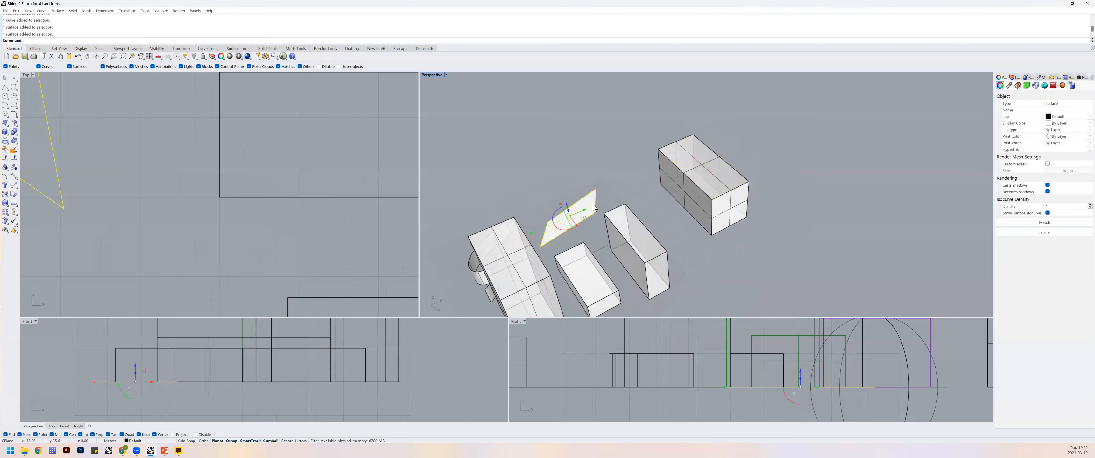
left_click(599, 199)
left_click(593, 201)
type("DupBorder")
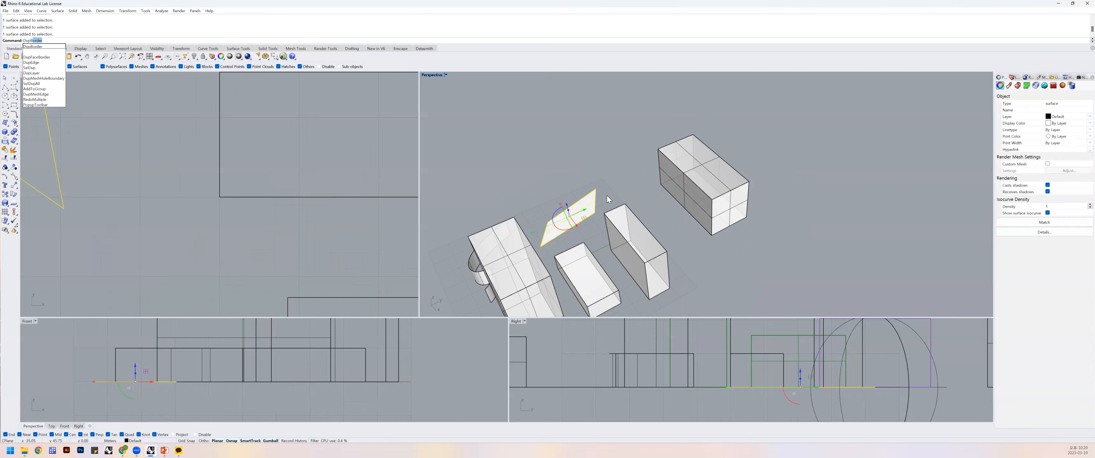
key("Return")
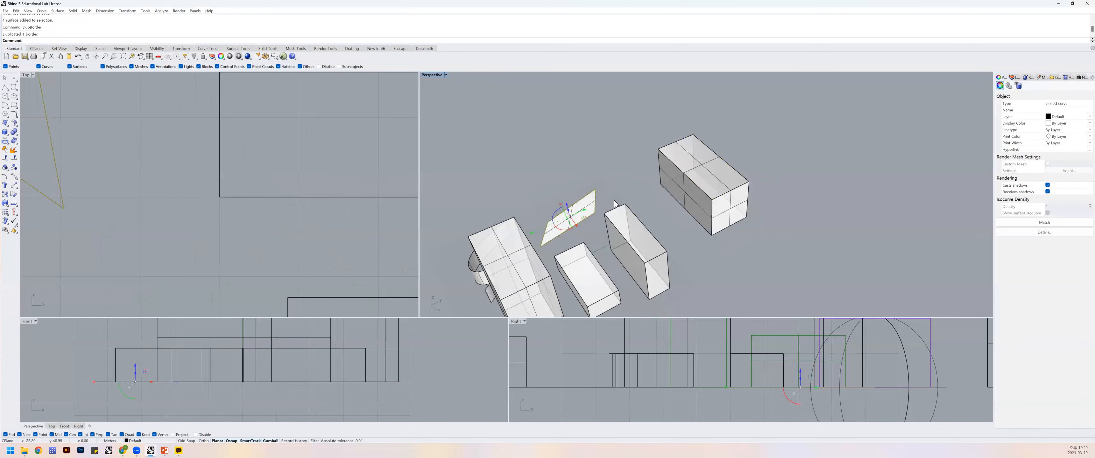
Select the duplicated border of the four-sided surface and extrude it upward with ExtrudeCrv, with Solid off and DeleteInput on.
left_click(607, 196)
left_click(597, 207)
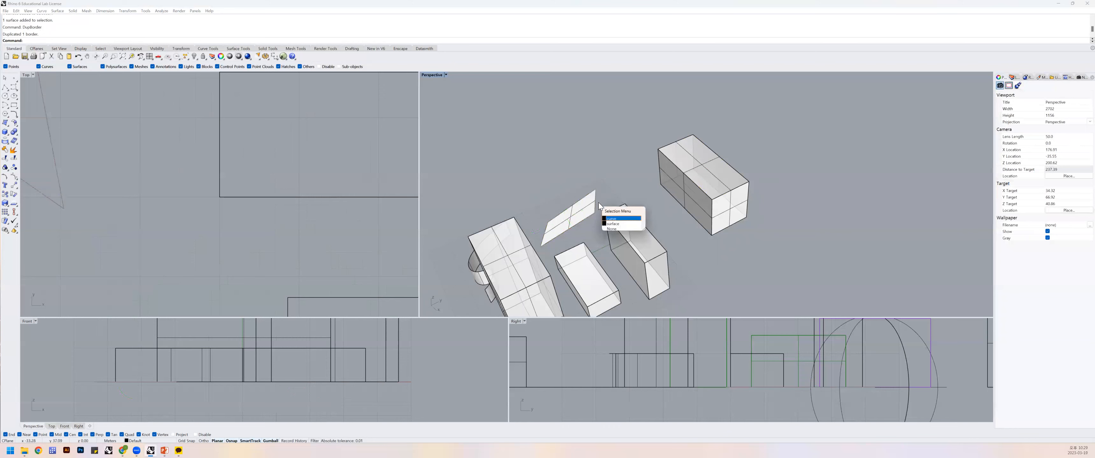
left_click(611, 220)
mouse_move(600, 208)
right_mouse_down()
mouse_move(625, 207)
mouse_move(605, 208)
right_mouse_up()
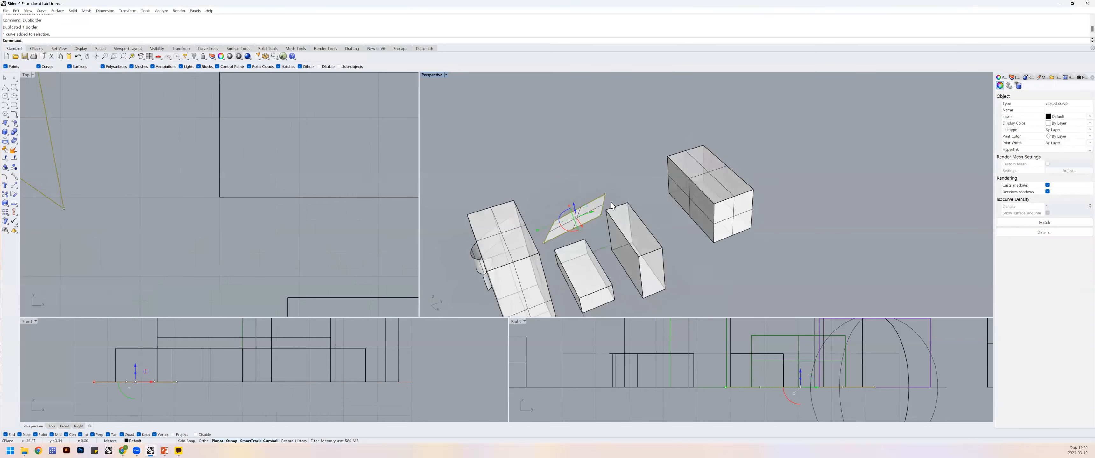
type("ext")
key("Return")
right_click_drag(620, 191, 669, 214)
left_click(589, 165)
Select all of the extruded example objects together and group them.
scroll(615, 177, "down", 2)
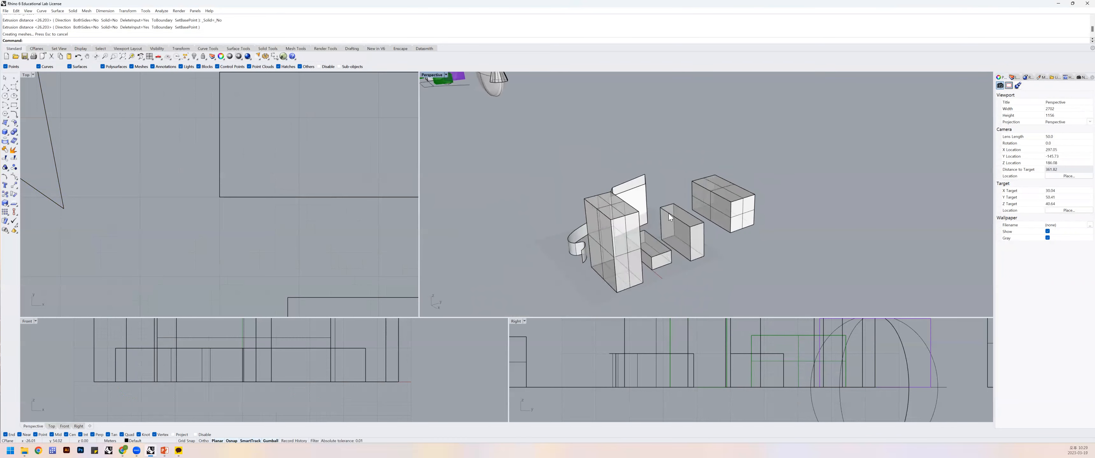
key("alt+Tab")
left_click(758, 261)
scroll(758, 261, "down", 6)
right_click_drag(739, 250, 746, 252)
scroll(708, 218, "up", 6)
scroll(708, 218, "down", 6)
scroll(721, 220, "up", 6)
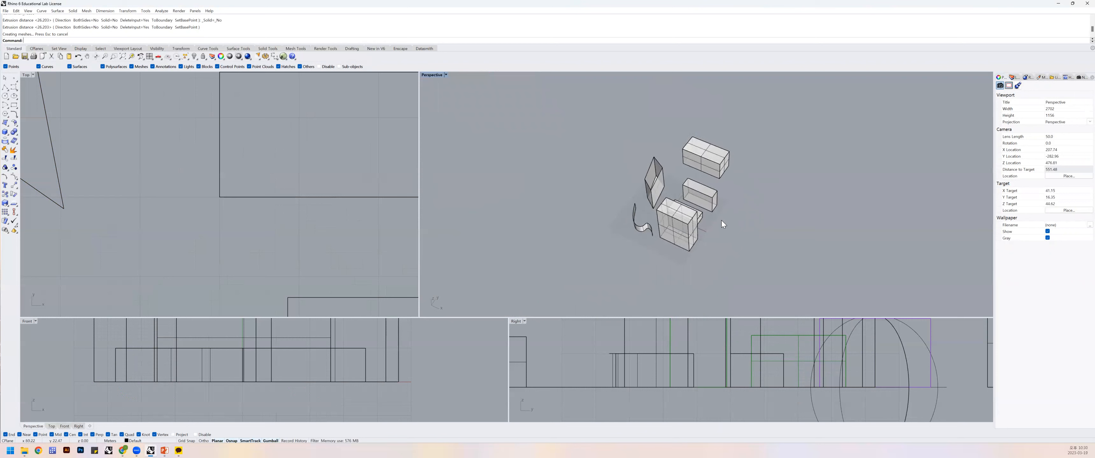
left_click_drag(536, 86, 792, 268)
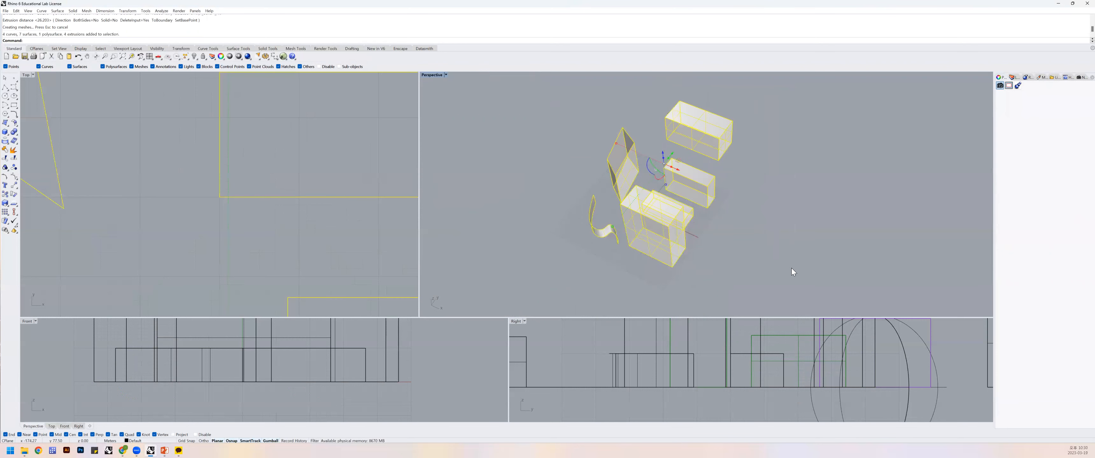
key("ctrl+g")
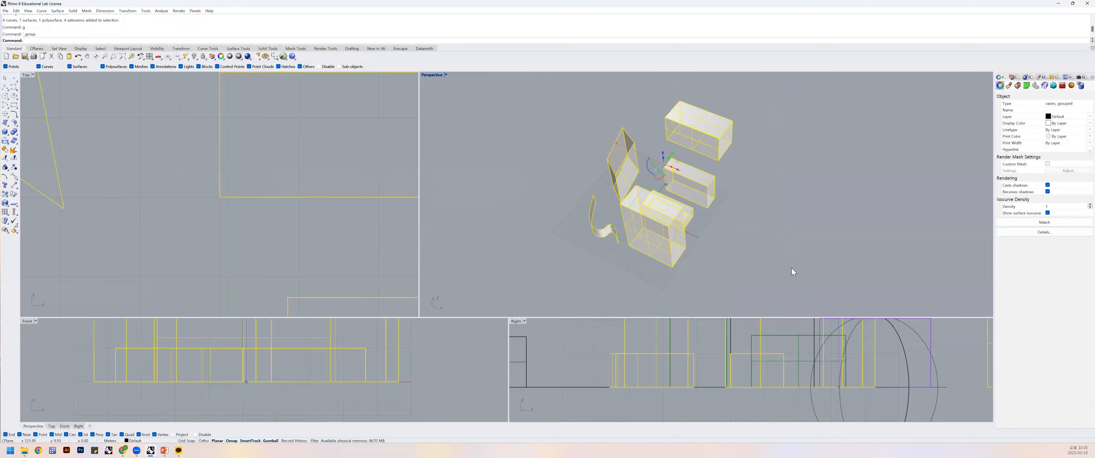
Move the group from the origin to a distant spot behind the construction grid, leaving the work area empty.
type("M")
key("Return")
key("Return")
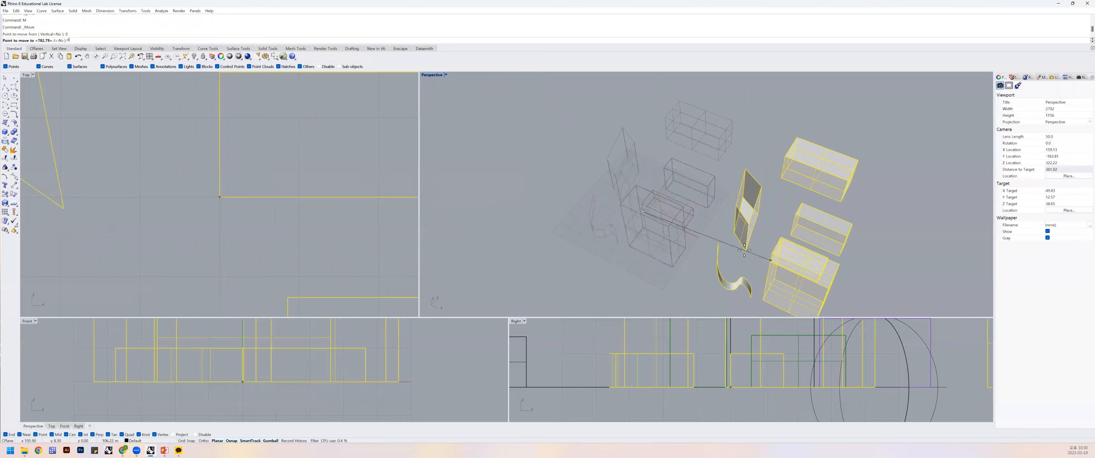
scroll(749, 105, "down", 4)
left_click(723, 195)
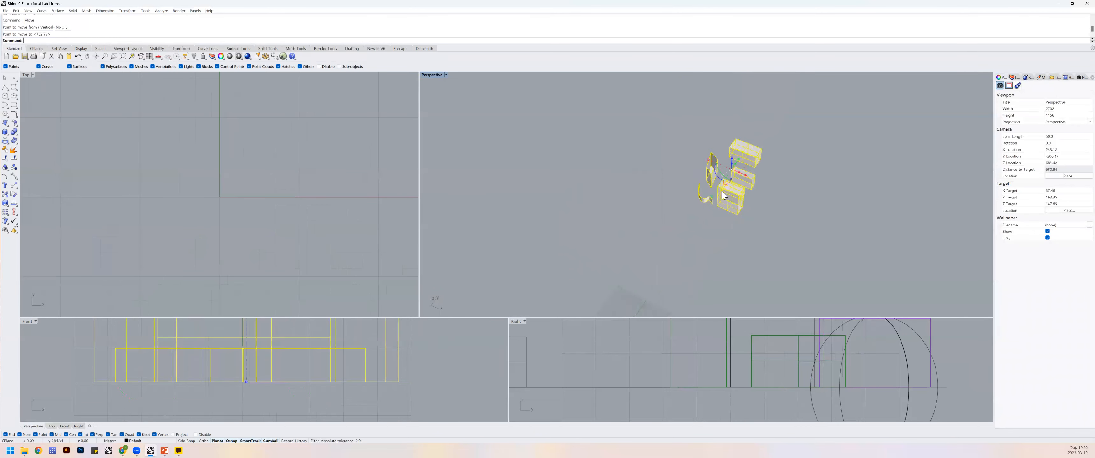
left_click(691, 261)
Draw a new rectangle on the ground plane around the origin.
right_click_drag(650, 275, 702, 187, "shift")
scroll(681, 242, "up", 6)
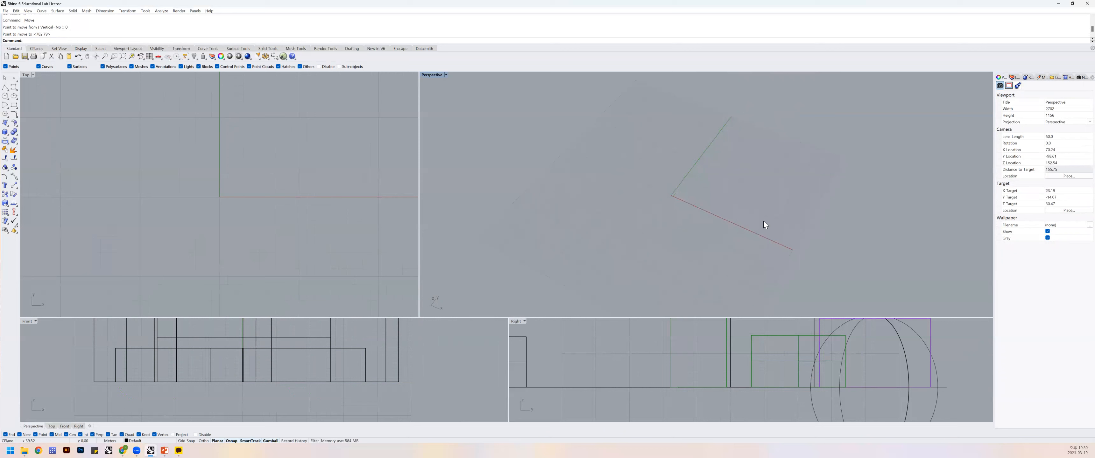
type("rec")
key("Return")
left_click(583, 204)
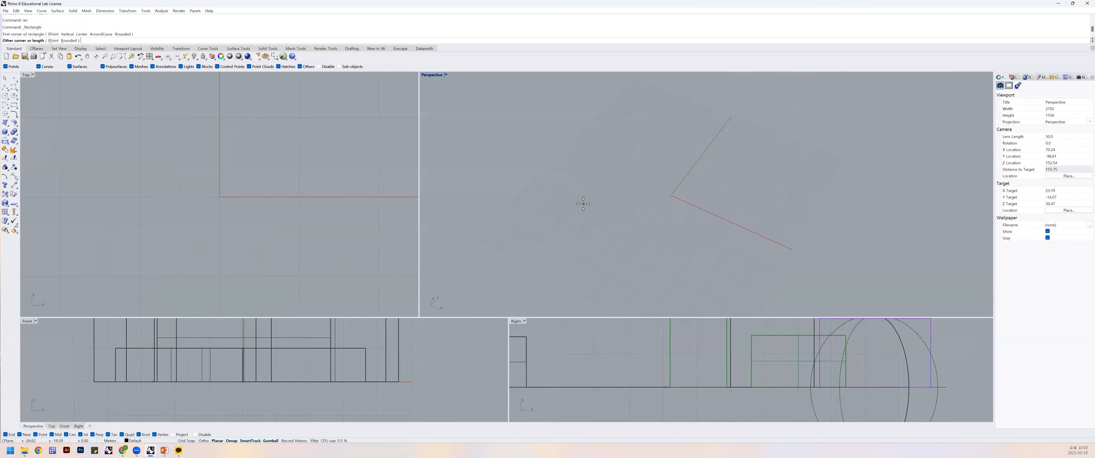
left_click(787, 200)
Draw a straight line across the rectangle parallel to the Y axis, extending past both long edges.
type("l")
key("Return")
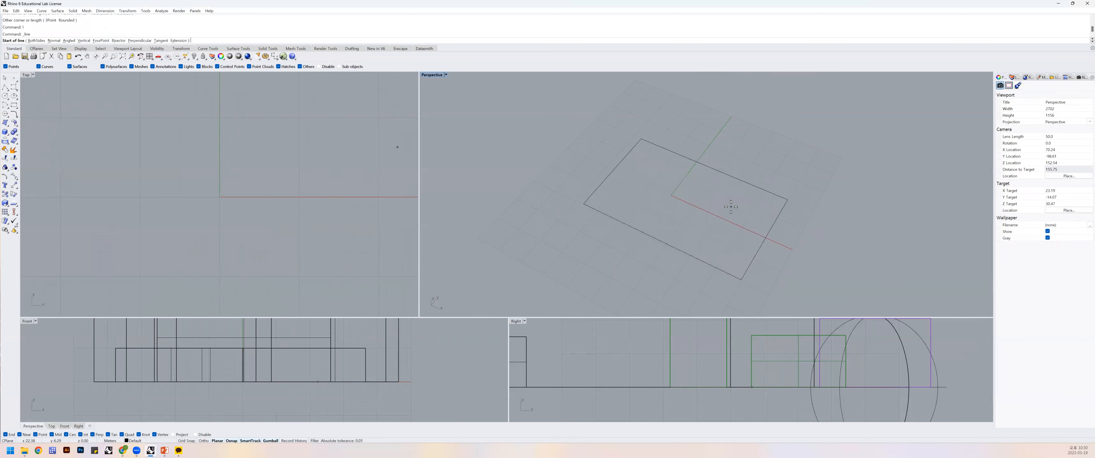
left_click(624, 273)
key("F8")
left_click(724, 140)
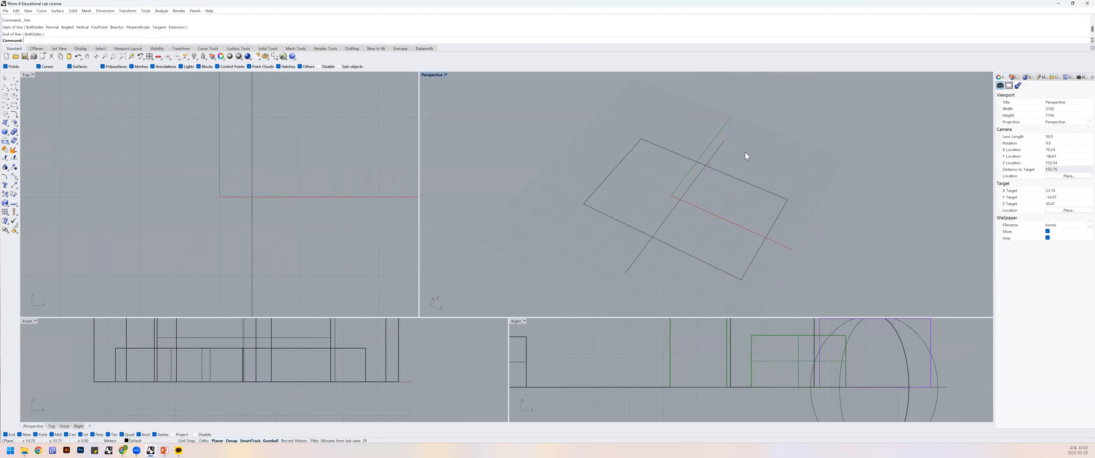
Select the rectangle and the crossing line in turn to compare their curve types and where they intersect.
left_click(738, 179)
key("Escape")
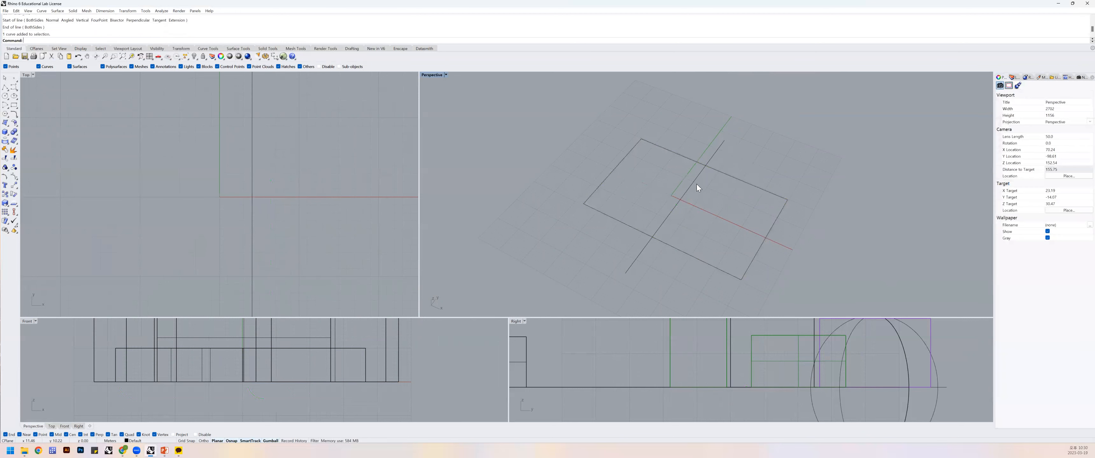
left_click(649, 144)
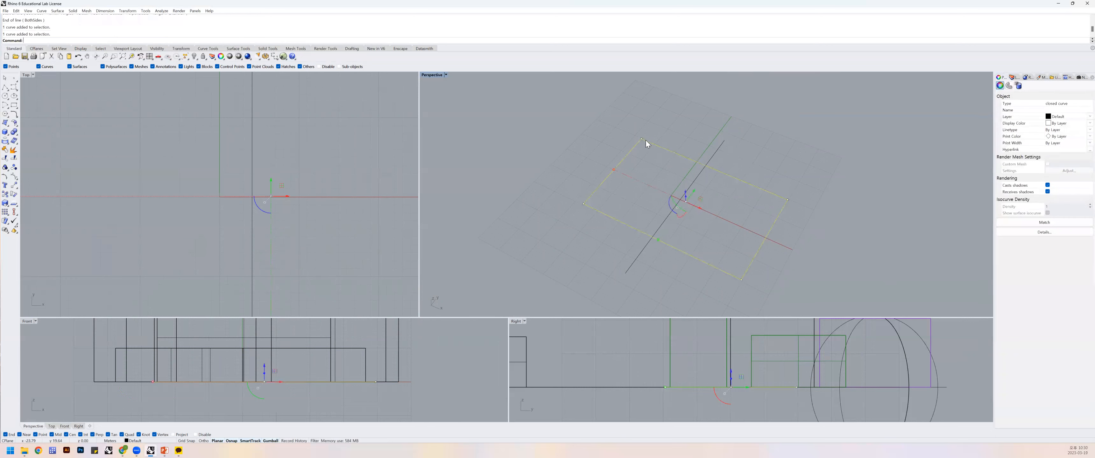
left_click(703, 170)
key("Escape")
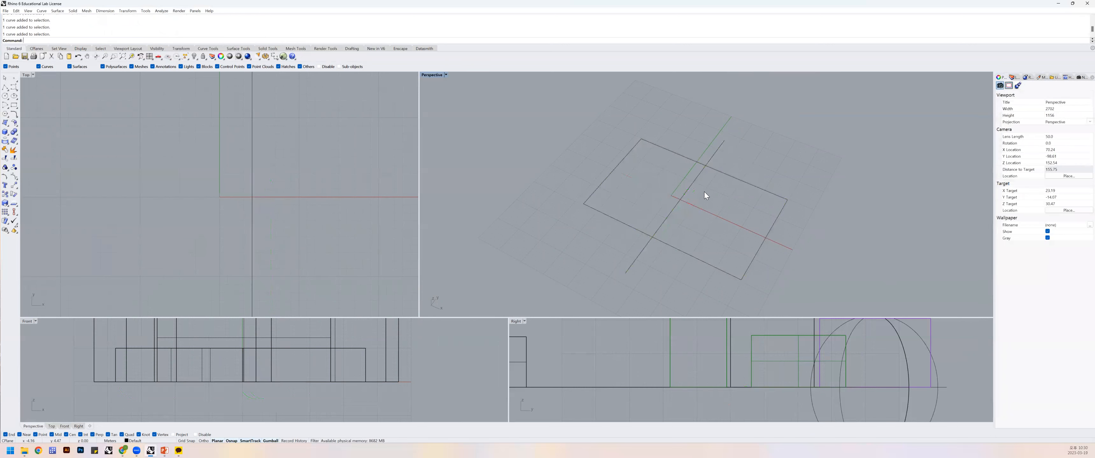
mouse_move(723, 207)
right_mouse_down()
mouse_move(715, 215)
mouse_move(712, 203)
right_mouse_up()
left_click(715, 191)
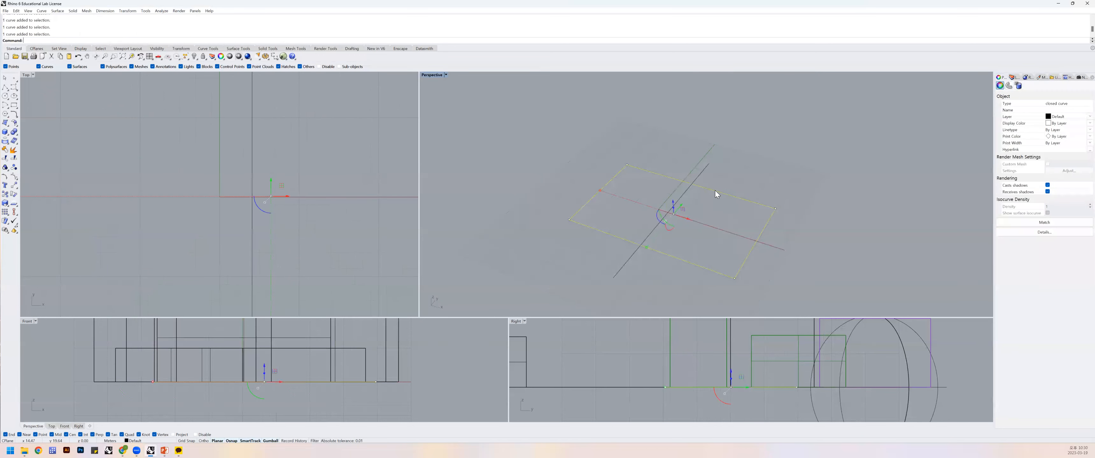
key("Escape")
right_click_drag(701, 210, 693, 203)
left_click(676, 190)
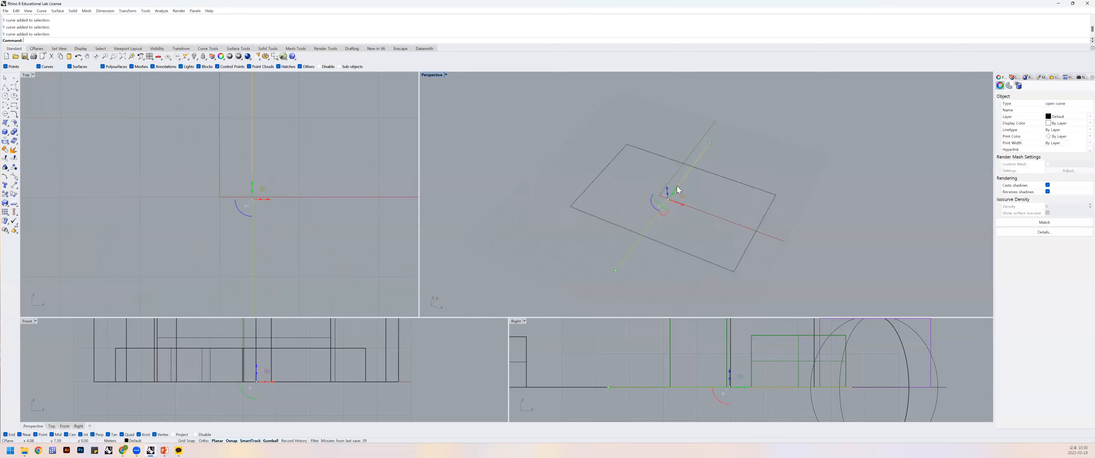
key("Escape")
left_click(715, 175)
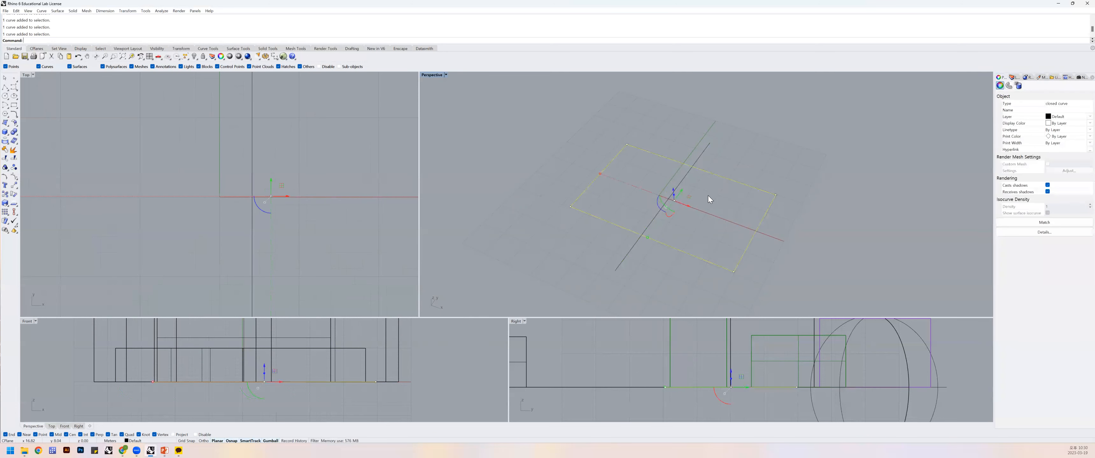
key("Escape")
left_click(718, 176)
key("Escape")
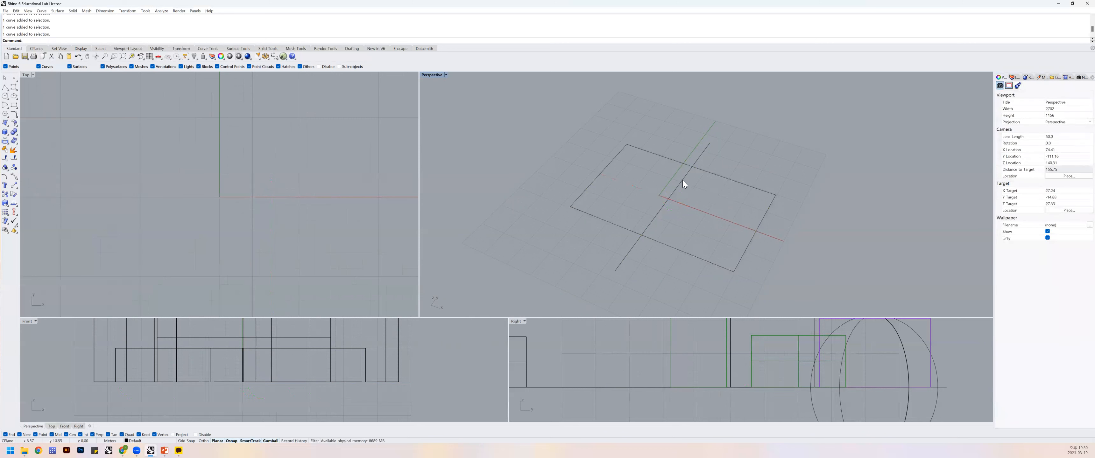
Select the rectangle and the crossing line separately to check which curve is closed and which is open.
left_click(671, 160)
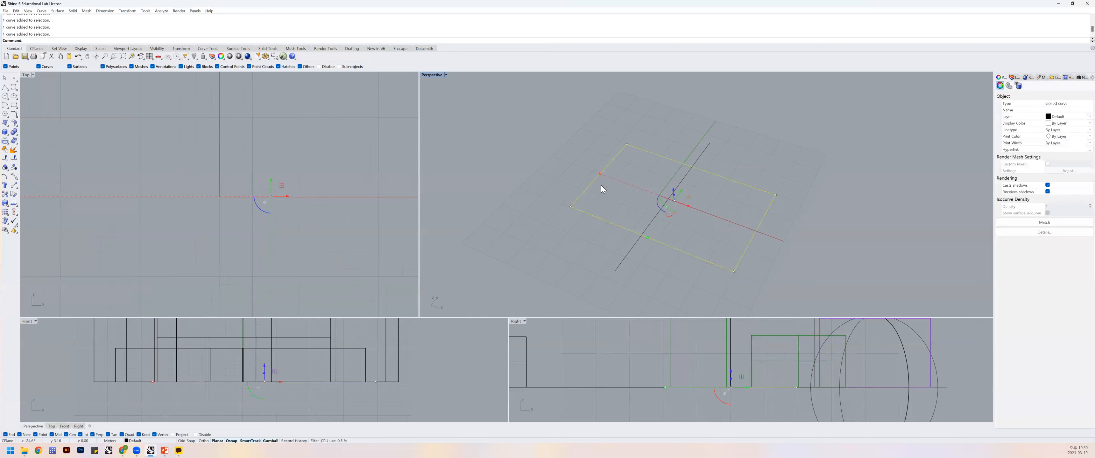
key("Escape")
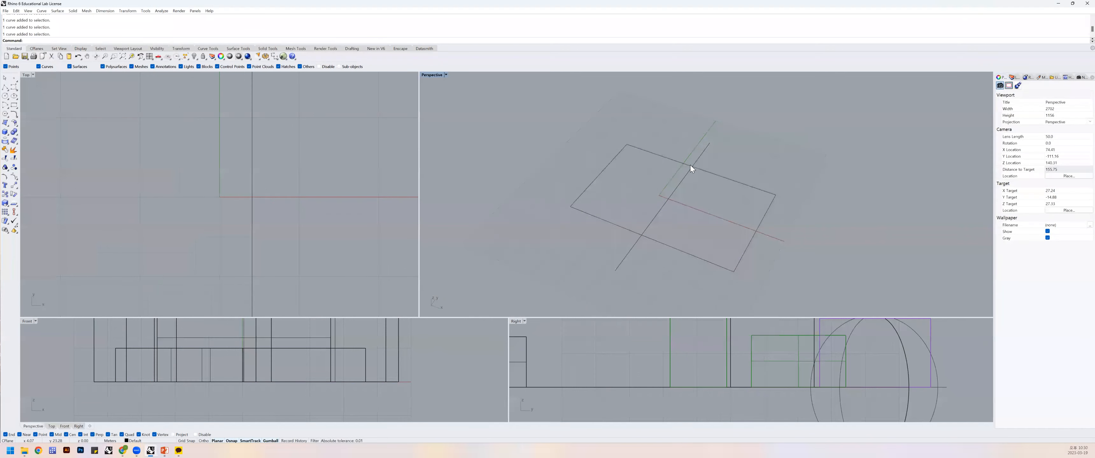
left_click(703, 149)
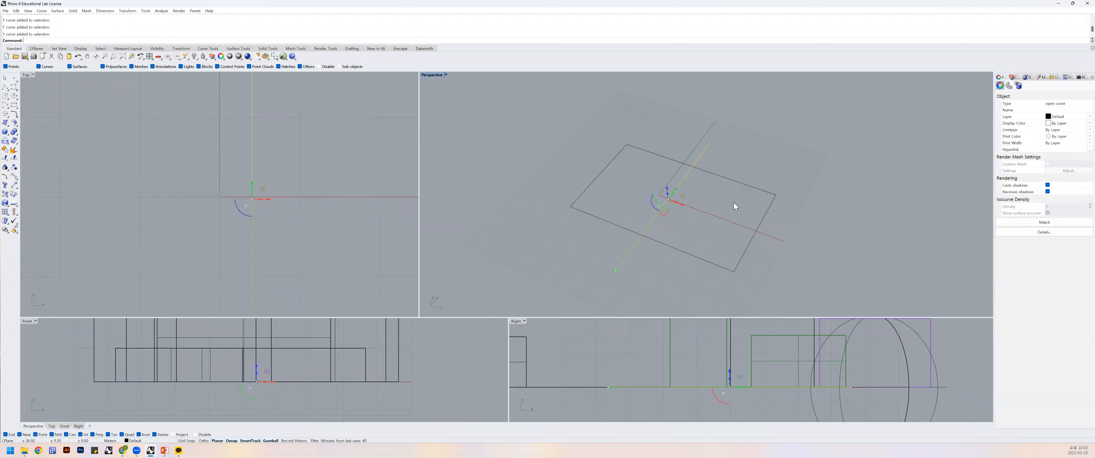
key("Escape")
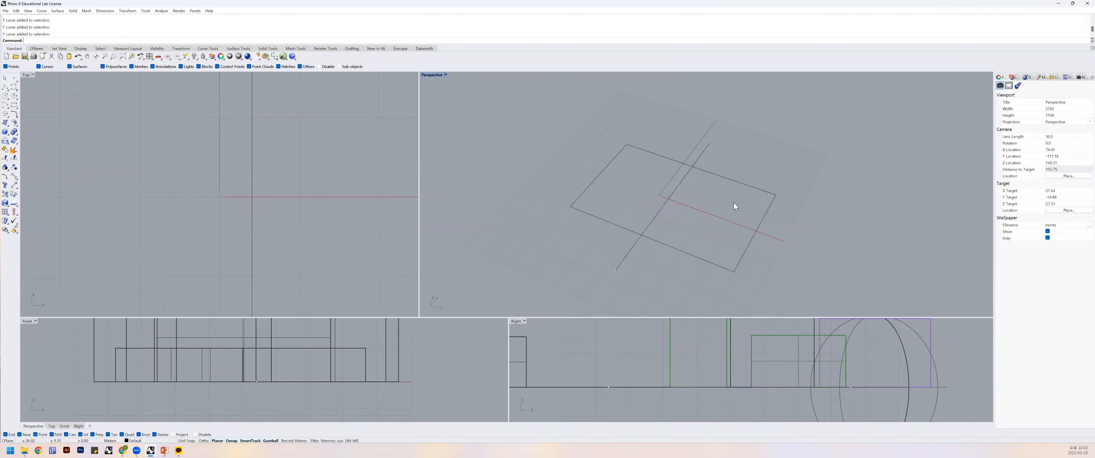
left_click(700, 156)
left_click(716, 175)
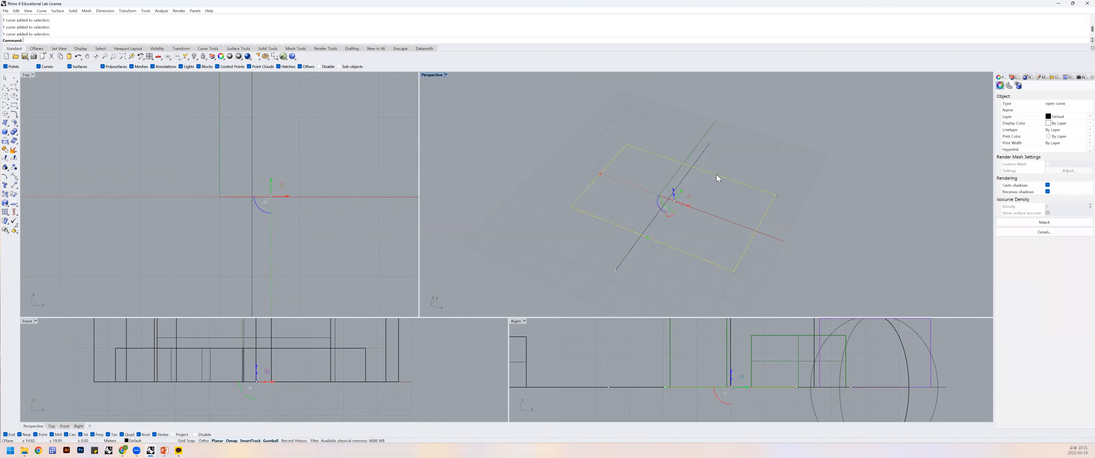
left_click(705, 223)
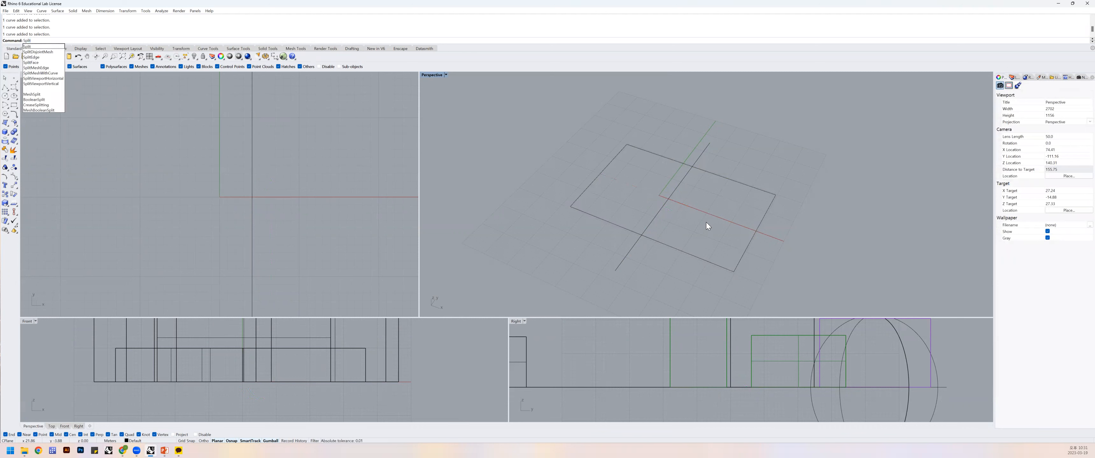
Split the rectangle with the crossing line as the cutting object.
key("Return")
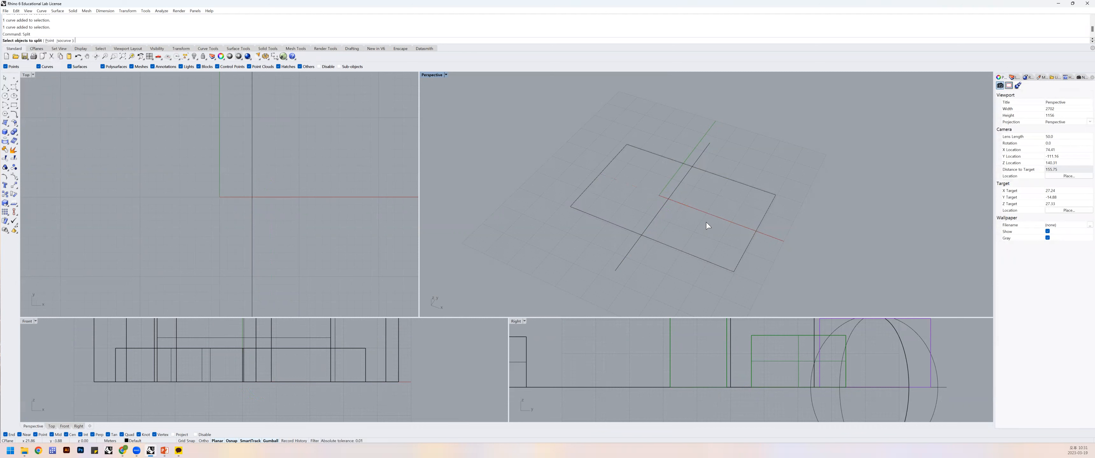
left_click(728, 179)
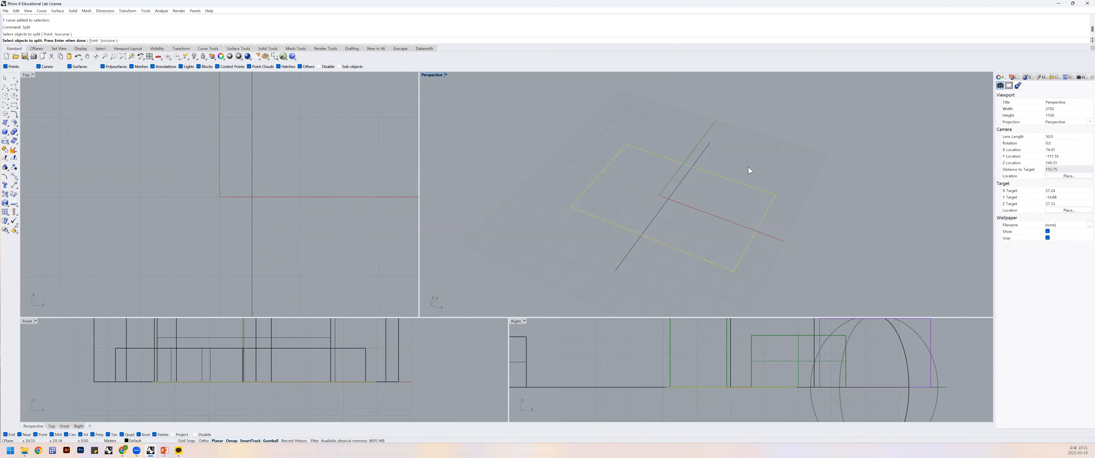
key("Return")
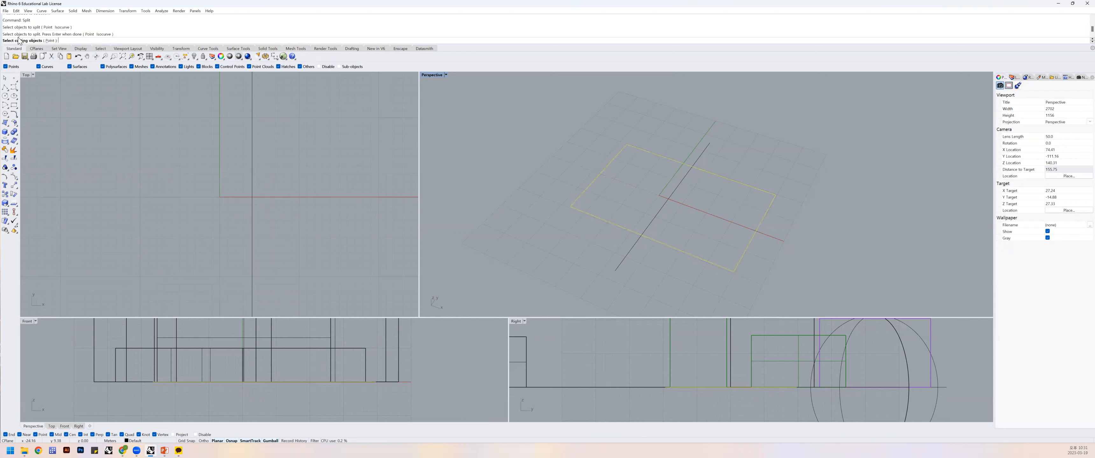
left_click(700, 154)
key("Return")
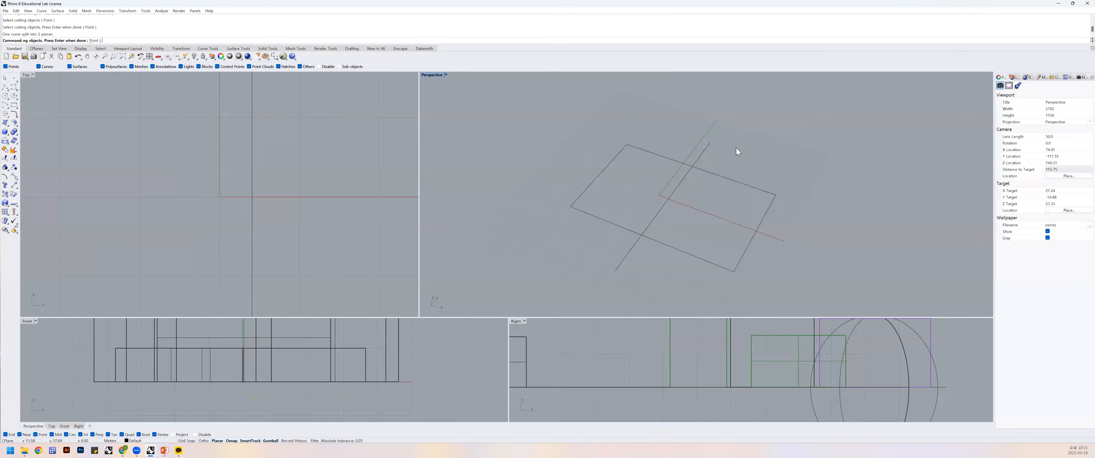
Examine the split result by selecting each part of the rectangle and the crossing line in turn.
left_click(706, 171)
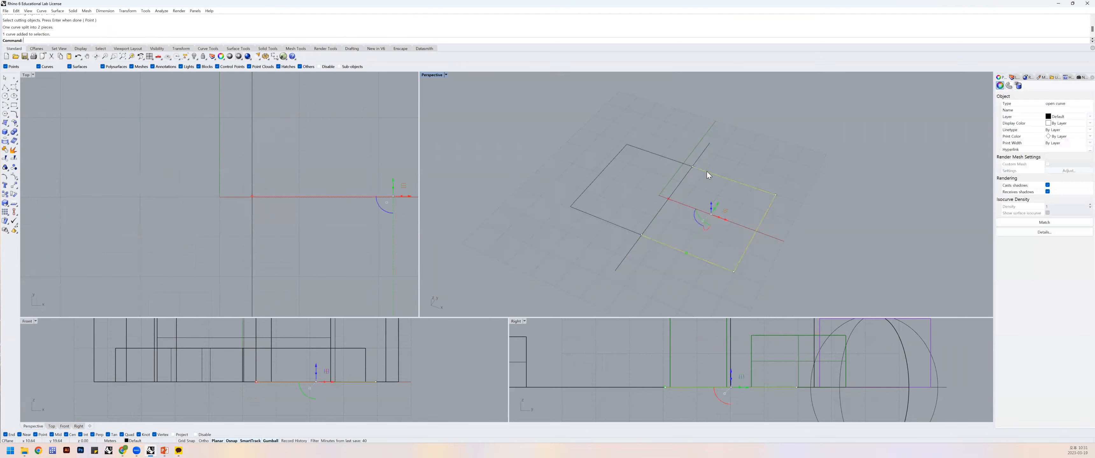
left_click(672, 161)
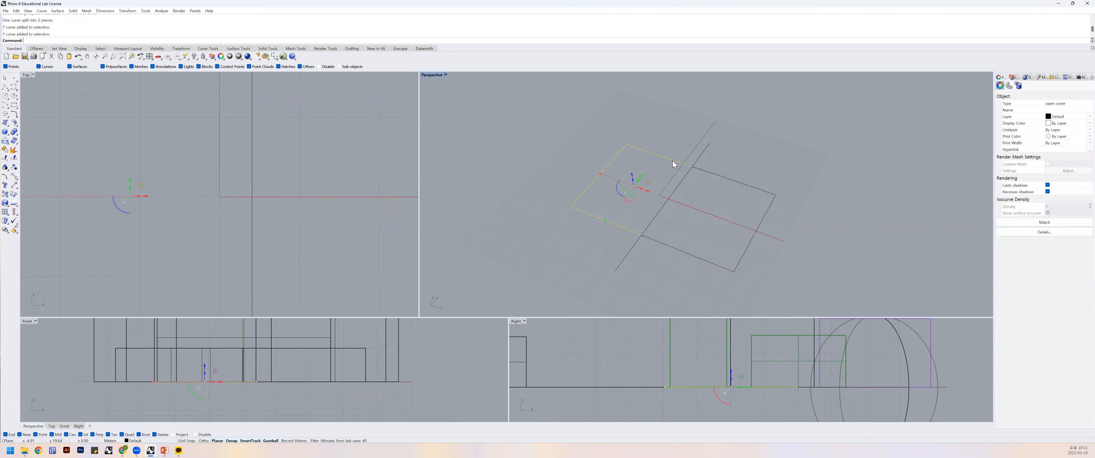
left_click(700, 151)
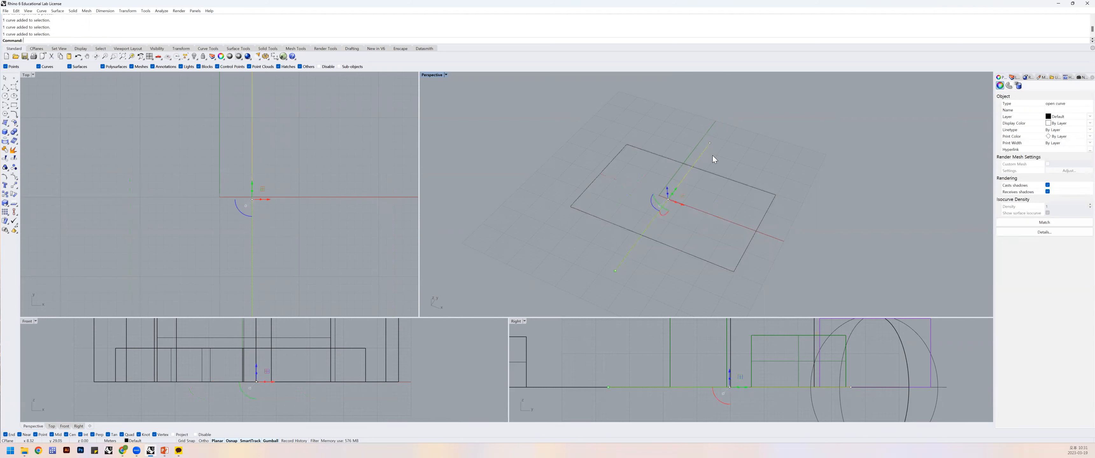
left_click(712, 173)
left_click(680, 163)
left_click(730, 162)
left_click(709, 174)
left_click(659, 168)
left_click(665, 158)
left_click(663, 169)
left_click(668, 160)
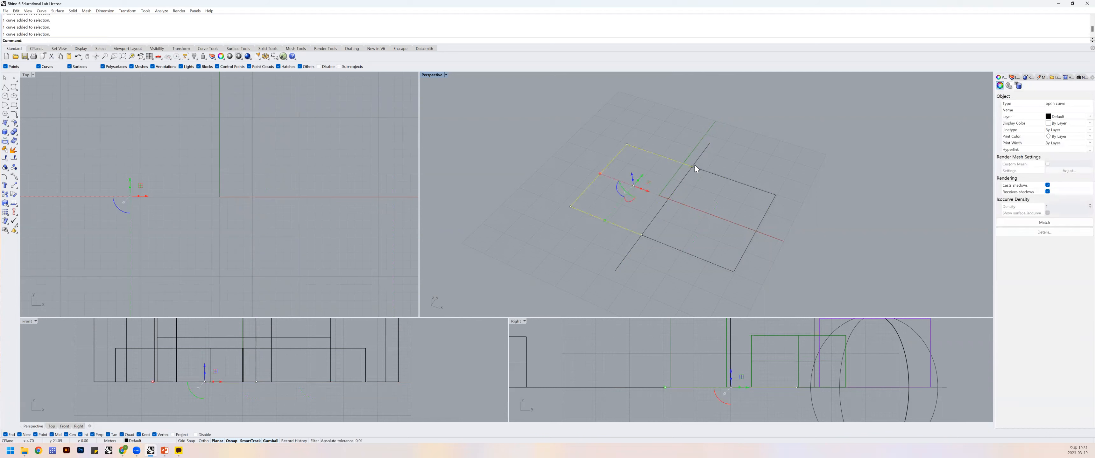
left_click(701, 200)
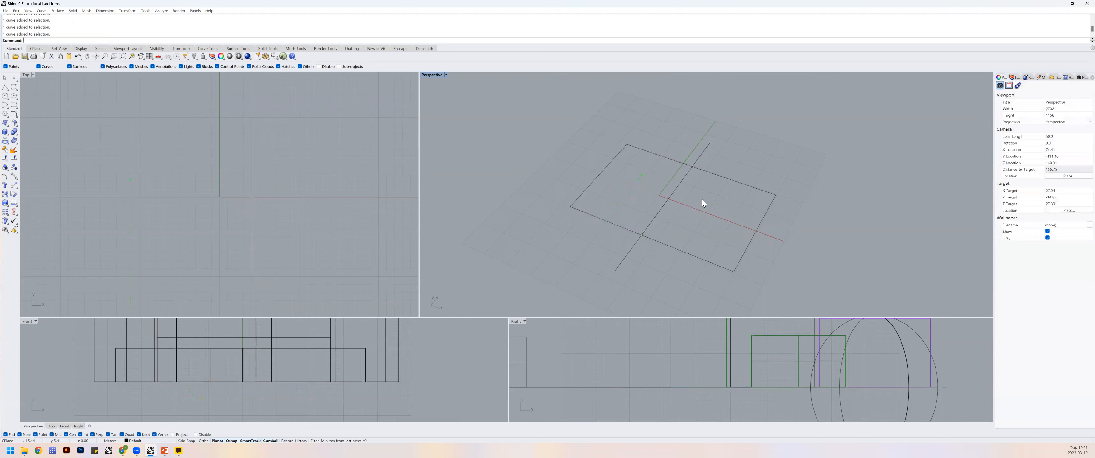
Delete the crossing line and draw a shorter line between the two split points on the rectangle's long edges.
left_click(678, 186)
left_click(680, 181)
left_click(681, 185)
key("Delete")
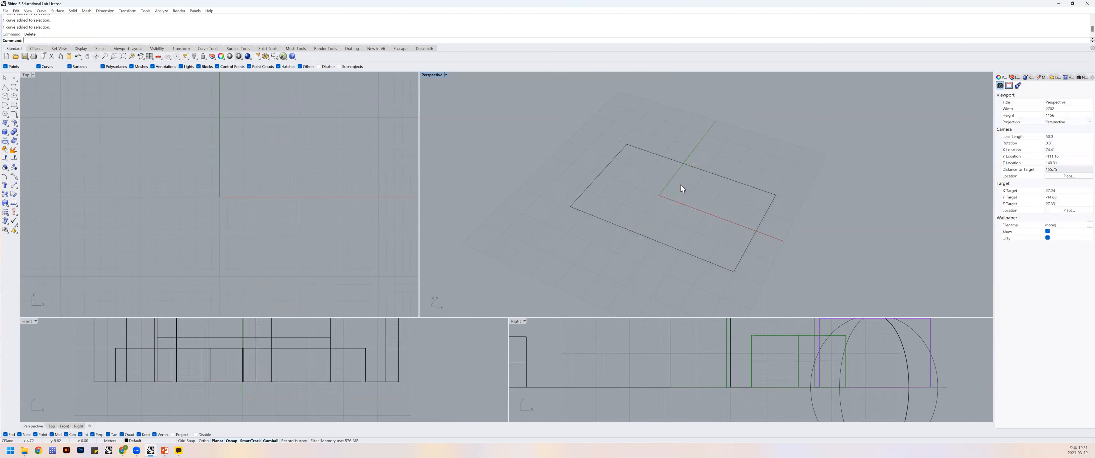
type("l")
key("Return")
left_click(692, 166)
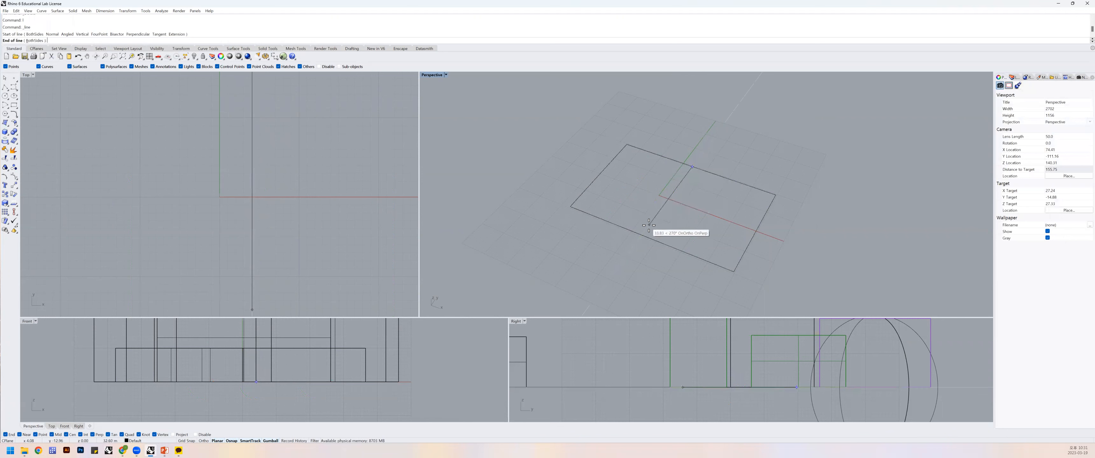
left_click(641, 235)
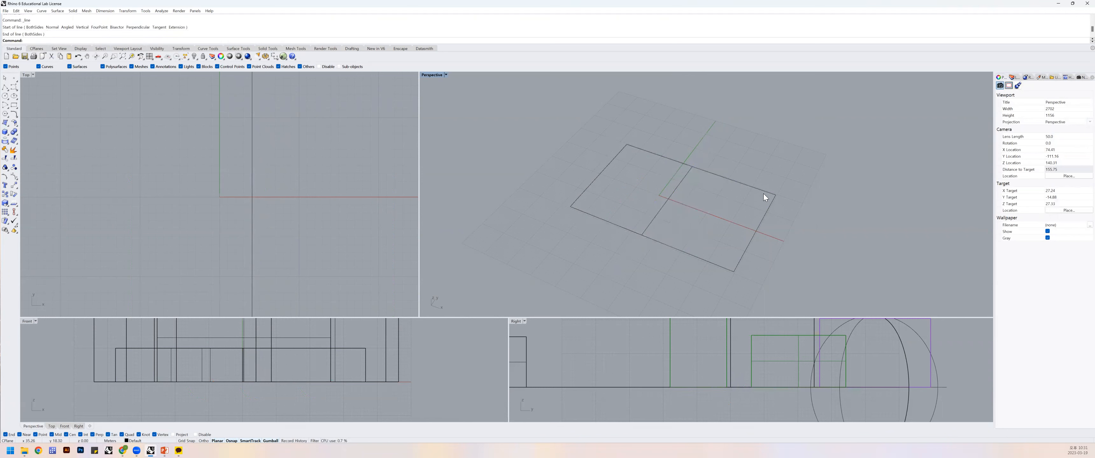
Undo the short replacement line and the deletion of the original crossing line.
left_click(661, 157)
left_click(681, 182)
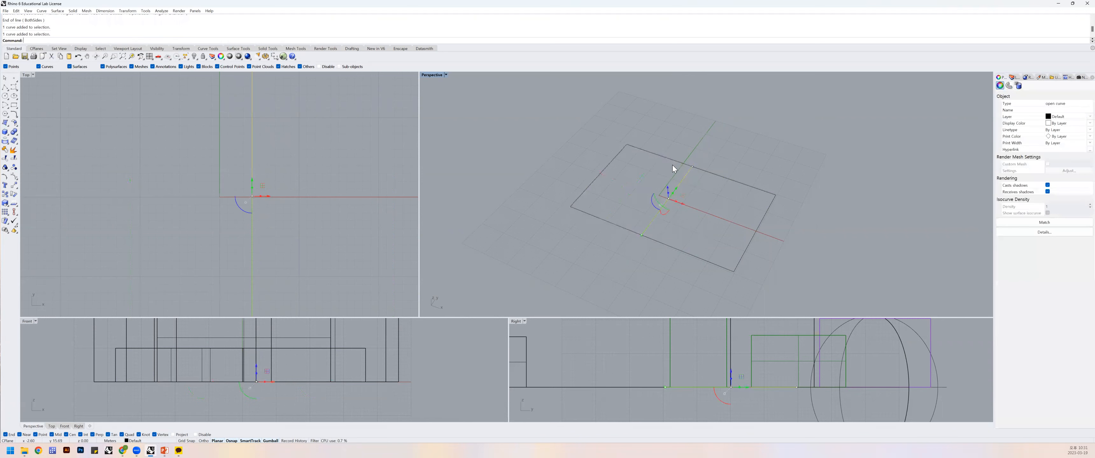
left_click(671, 160)
left_click(682, 182)
left_click(703, 195)
key("ctrl+z")
key("ctrl+z")
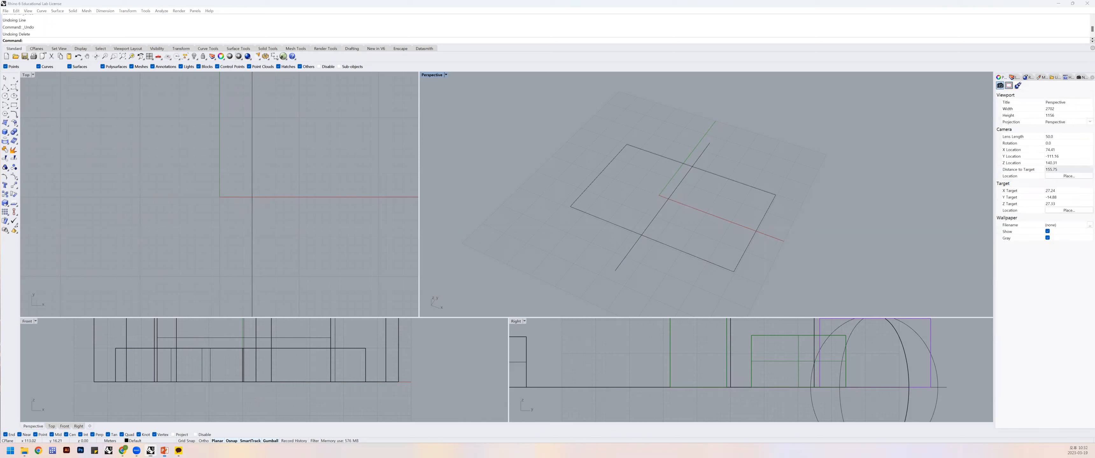
Trim both ends of the crossing line that extend past the rectangle, using both rectangle parts and the line as cutting objects.
left_click(726, 216)
left_click(698, 159)
left_click(706, 172, "shift")
left_click(674, 162, "shift")
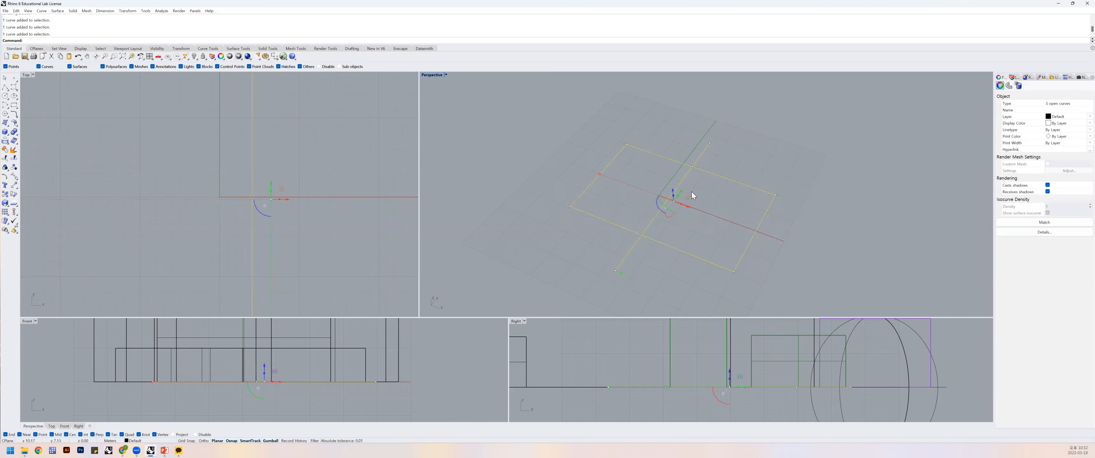
key("Return")
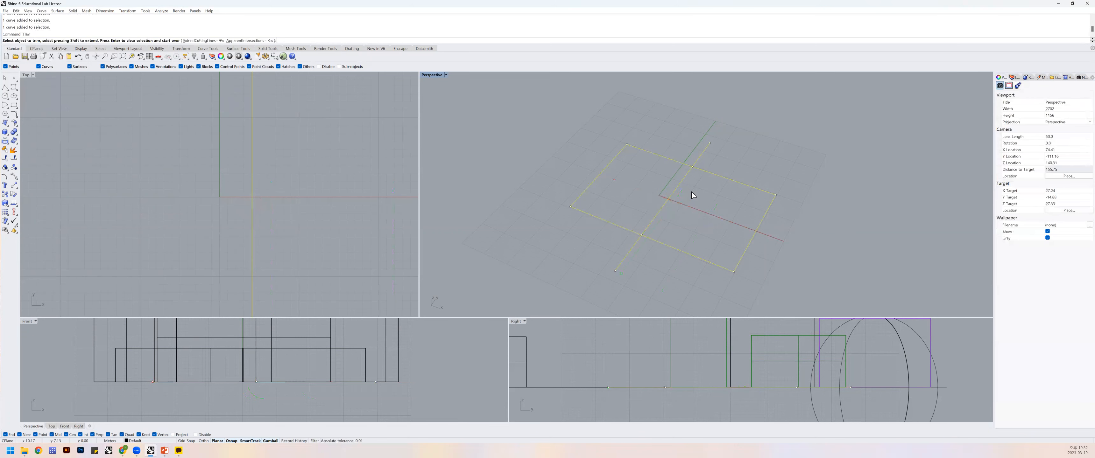
left_click(700, 156)
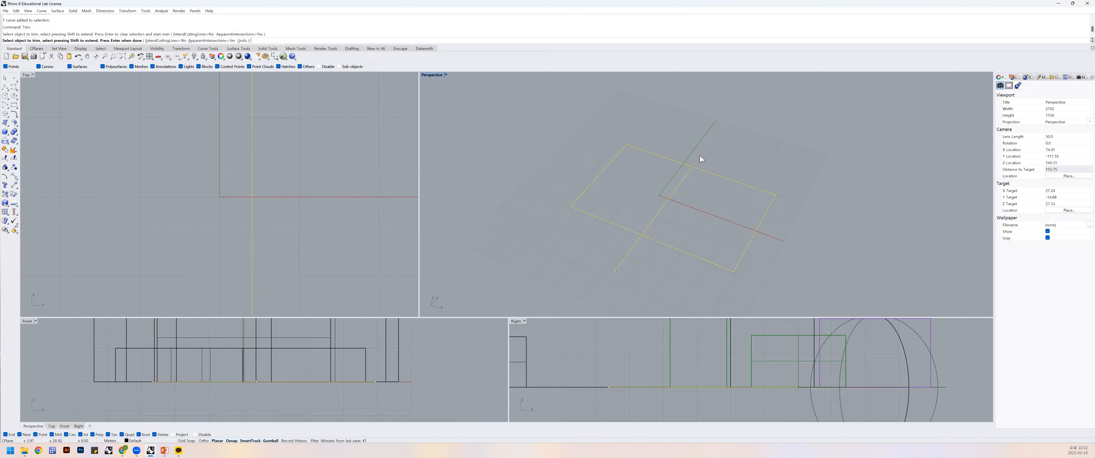
left_click(623, 259)
key("Return")
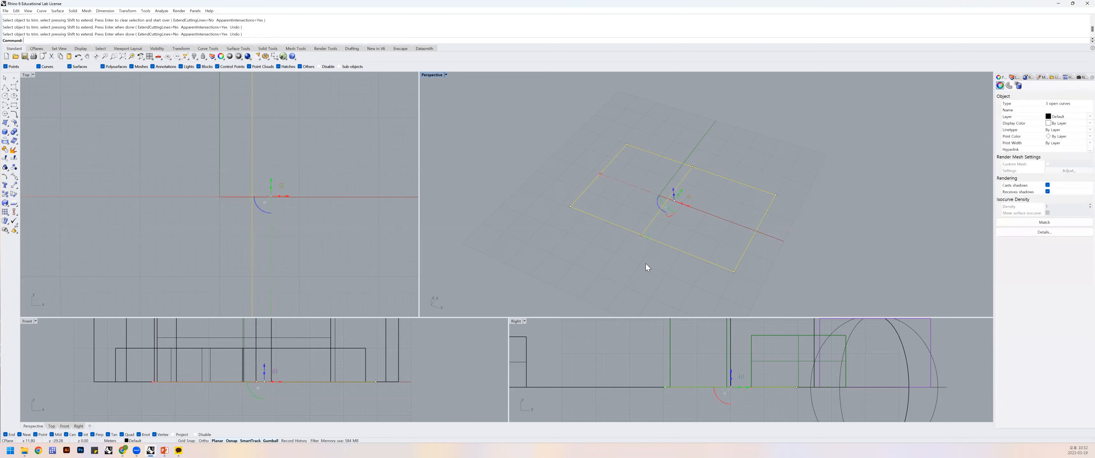
Join the rectangle part on the negative X side with the trimmed dividing line into one closed curve.
left_click(684, 219)
left_click(666, 207)
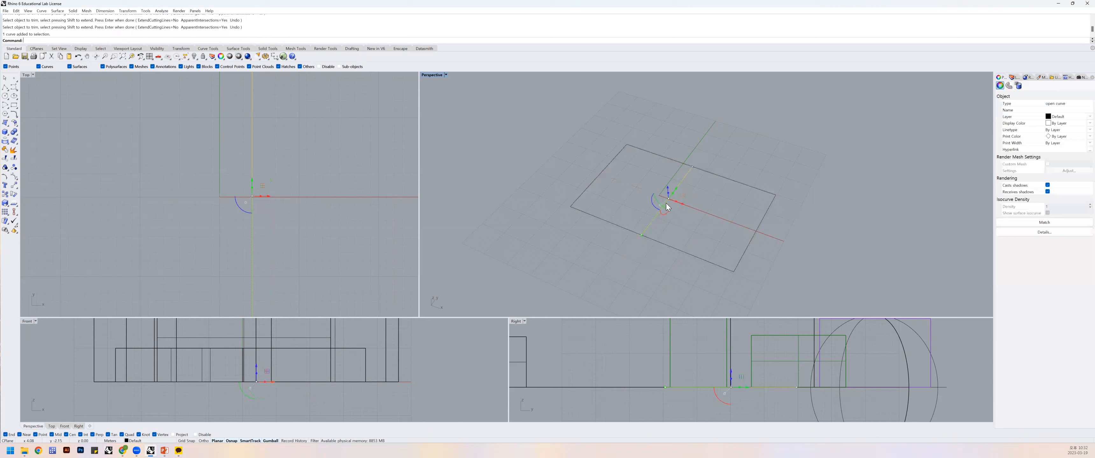
left_click(701, 218)
left_click(672, 161)
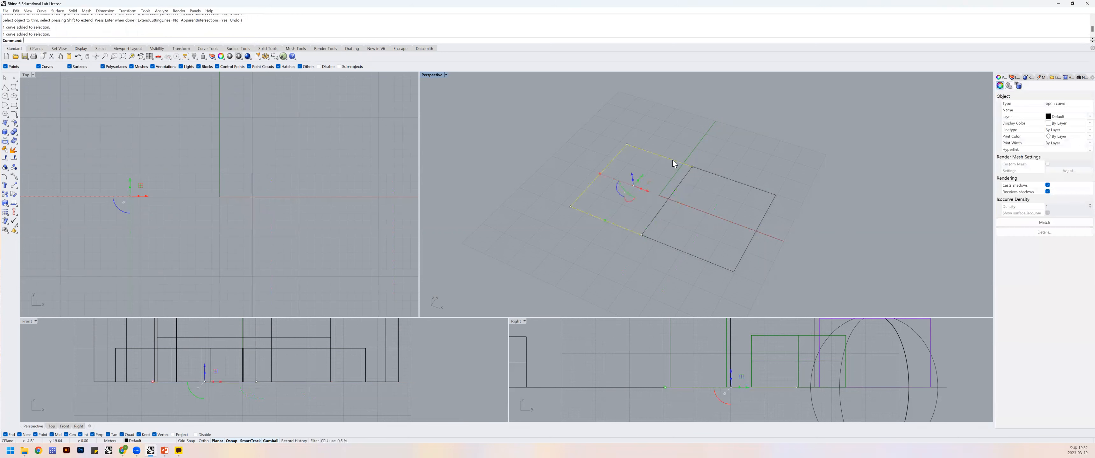
left_click(679, 183, "shift")
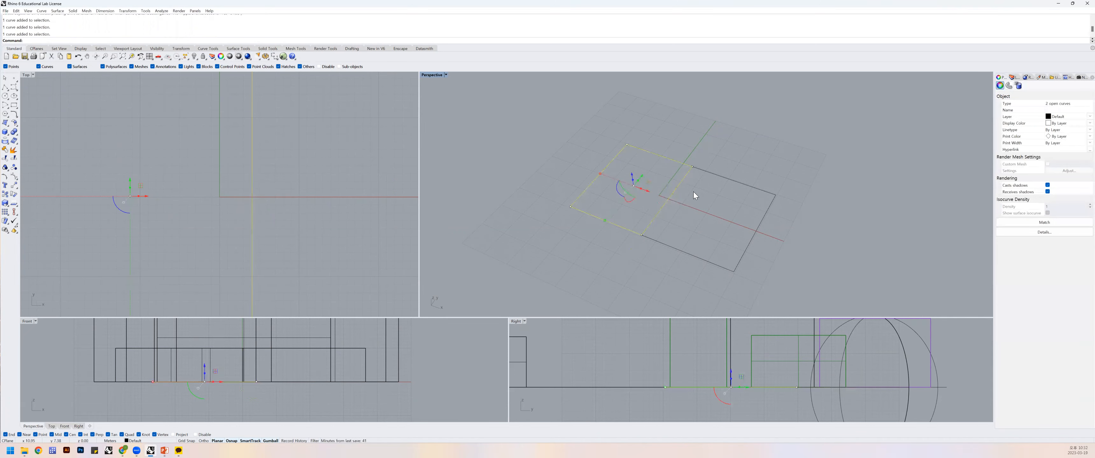
type("j")
key("Return")
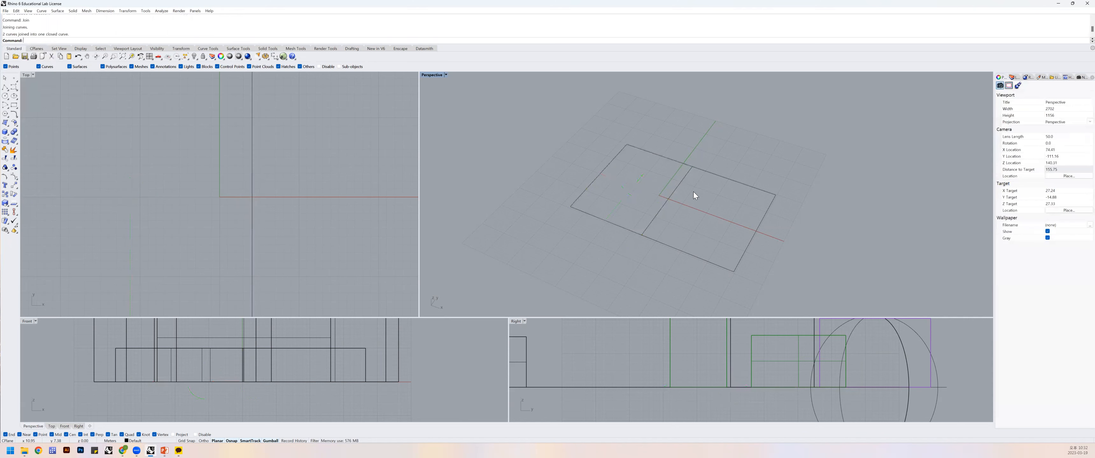
Check the joined curve against the remaining rectangle part, and undo the join.
left_click(708, 175)
left_click(684, 179)
left_click(703, 184)
left_click(717, 175)
left_click(714, 191)
left_click(686, 180)
left_click(696, 186)
left_click(683, 179)
key("ctrl+z")
Copy the trimmed dividing line and paste a duplicate in the same place.
left_click(685, 186)
left_click(679, 183)
left_click(705, 190)
left_click(685, 183)
left_click(685, 186)
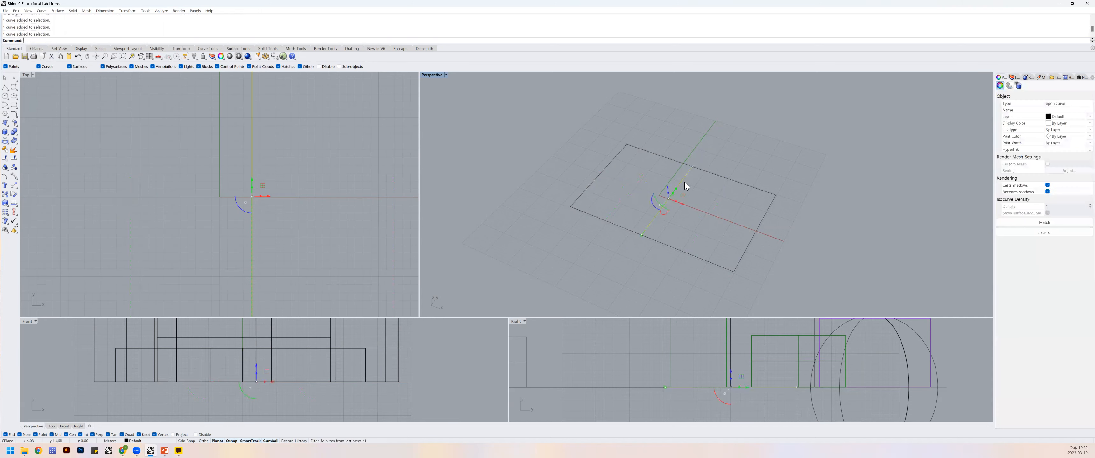
key("ctrl+c")
key("ctrl+v")
key("Escape")
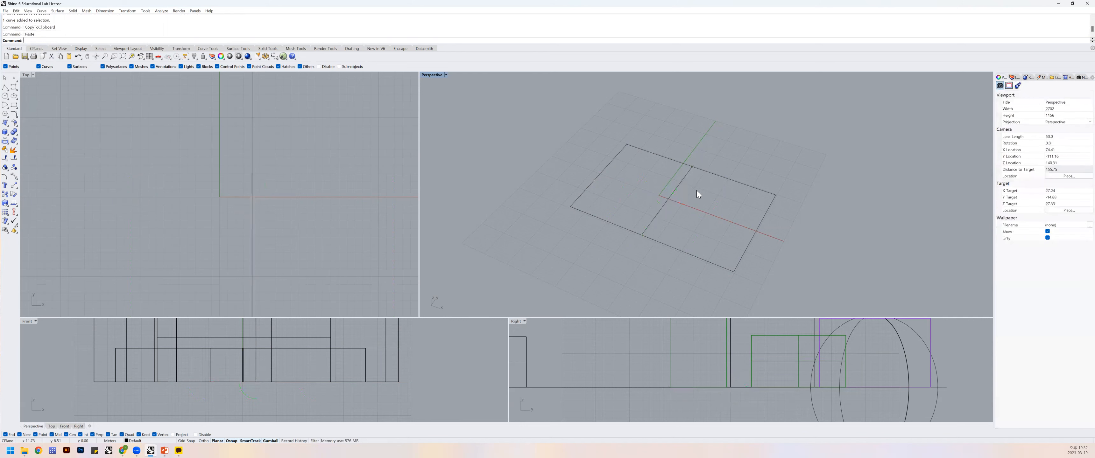
Pick individual curves from the overlapping dividing lines to check that two coincide there.
left_click(678, 186)
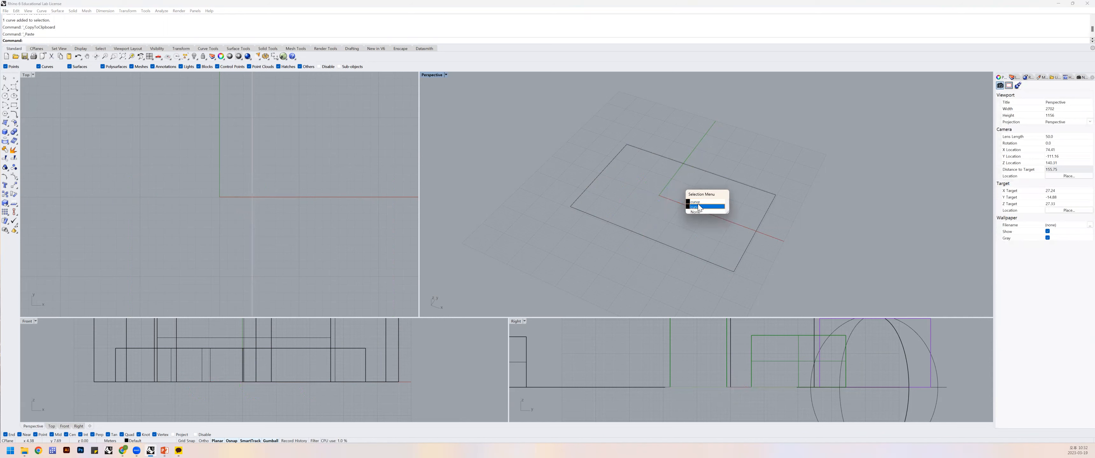
left_click(692, 180)
left_click(686, 181)
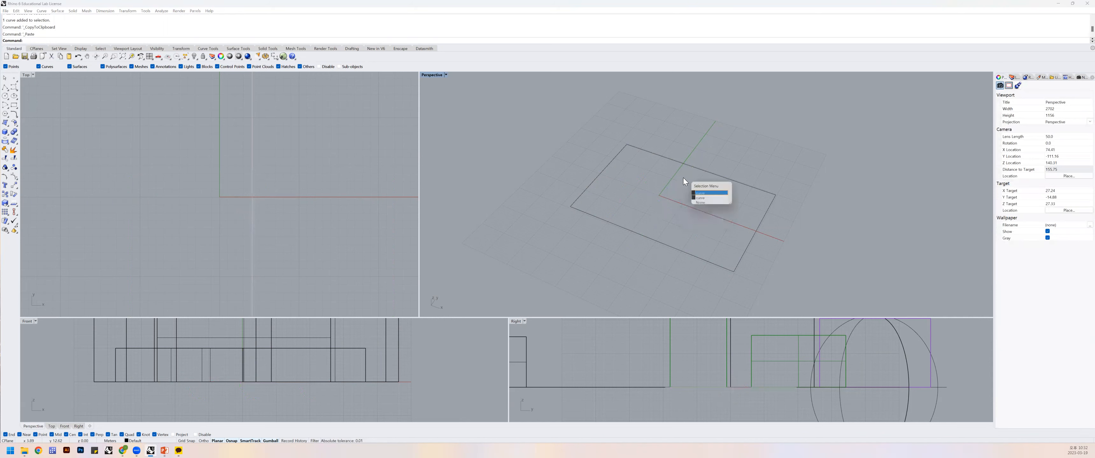
left_click(704, 191)
left_click(733, 169)
right_click_drag(734, 169, 722, 204)
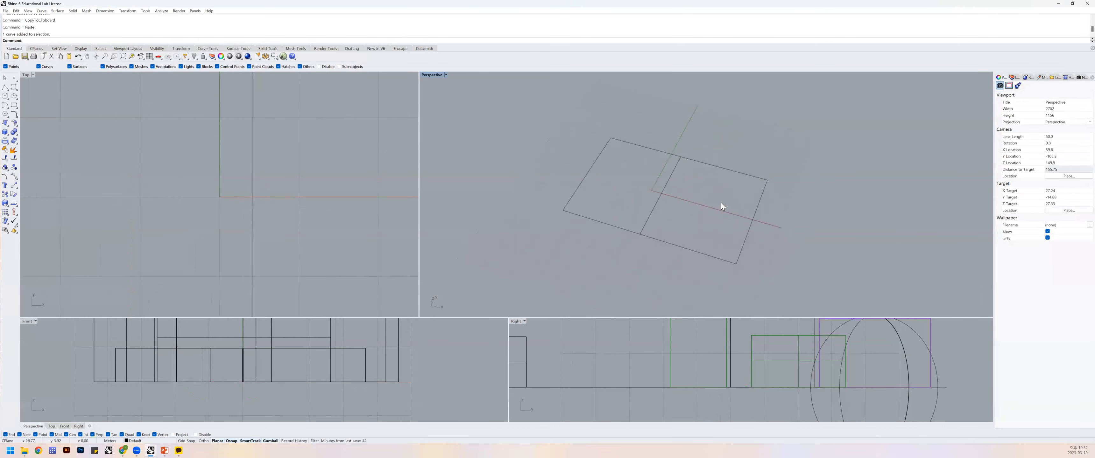
Extrude one of the coincident dividing lines toward positive X, and undo the extrusion.
left_click(668, 178)
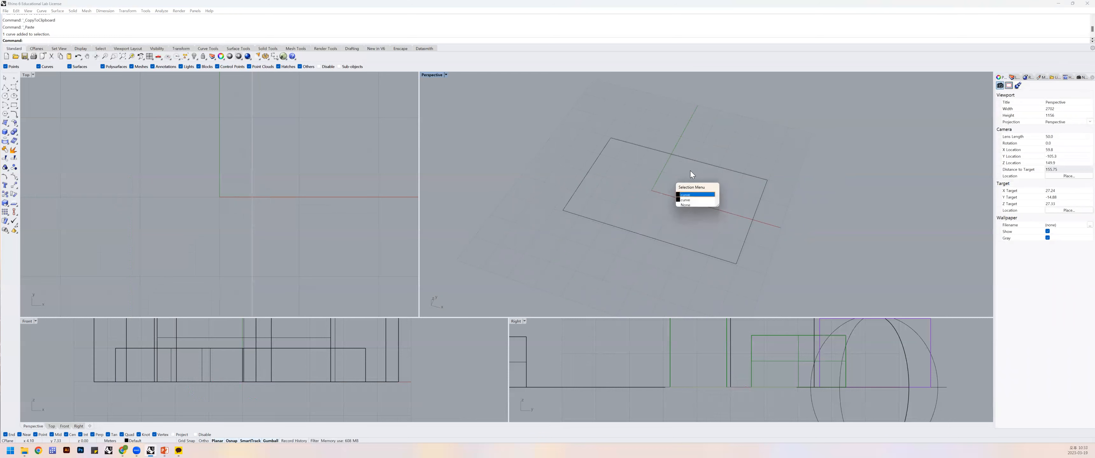
left_click(673, 177)
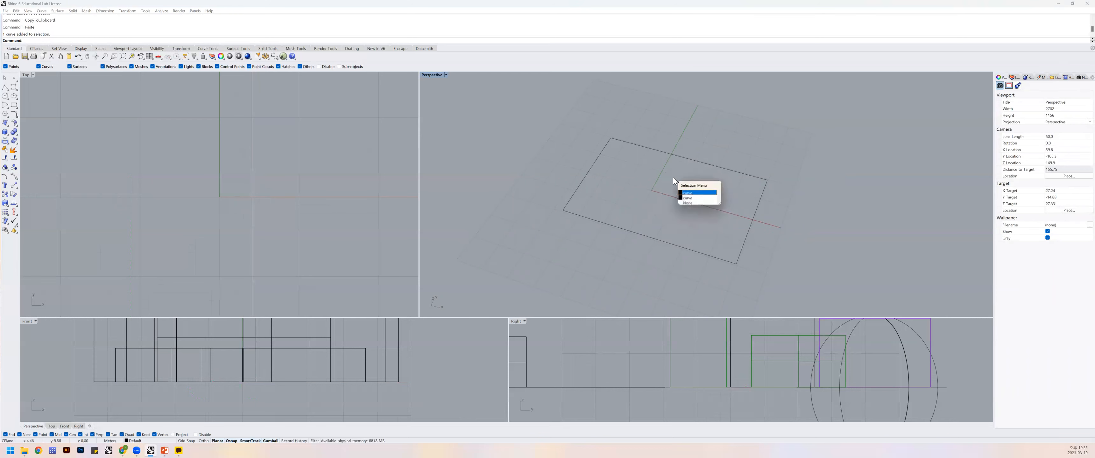
left_click(686, 193)
left_click_drag(669, 197, 719, 207)
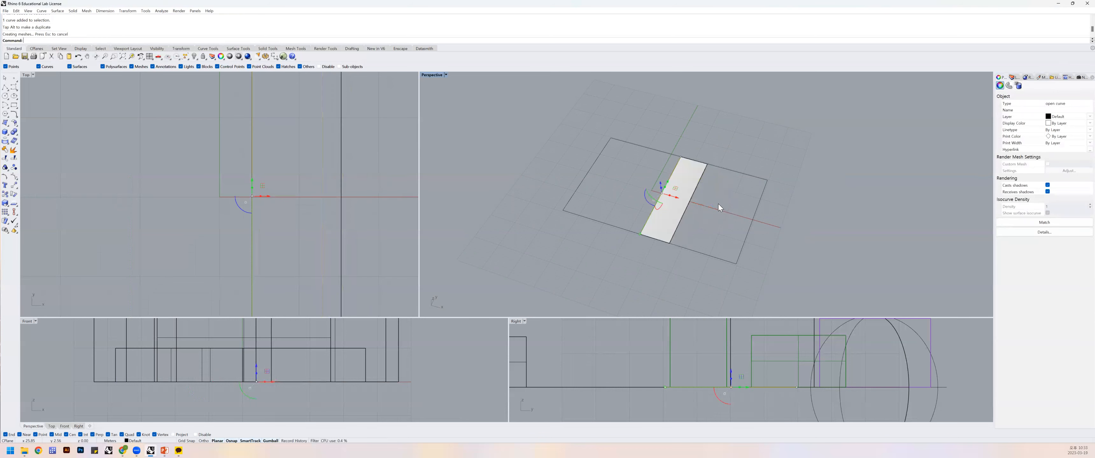
key("ctrl+z")
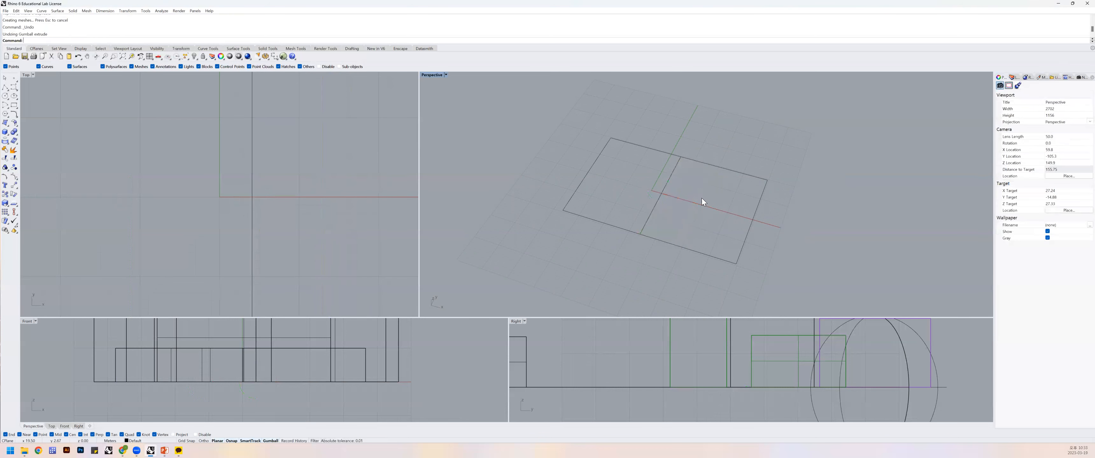
Join one of the coincident dividing lines with the rectangle part on the negative X side into a closed curve.
left_click(668, 182)
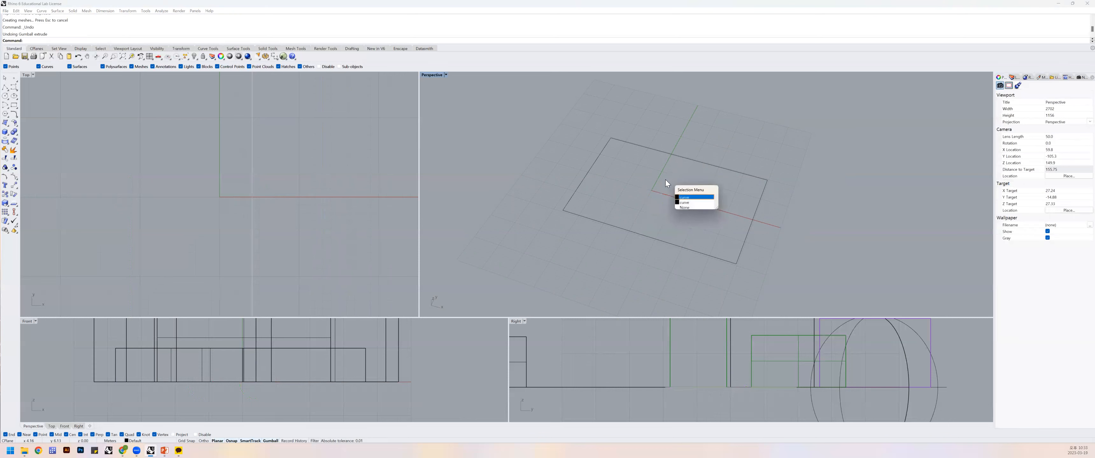
left_click(683, 198)
left_click(656, 150, "shift")
type("join")
key("Return")
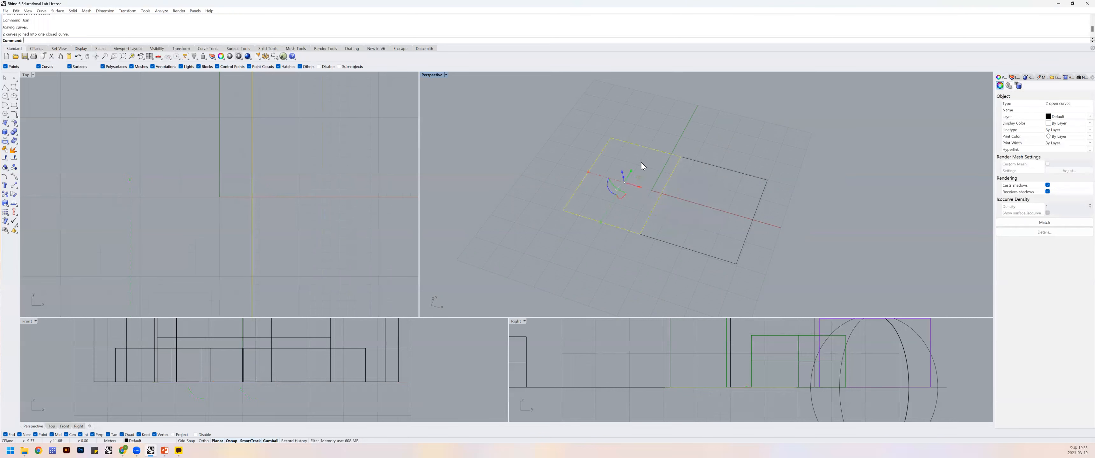
Join the other dividing line with the rectangle part on the positive X side, and check both closed curves by selecting them.
left_click(671, 173)
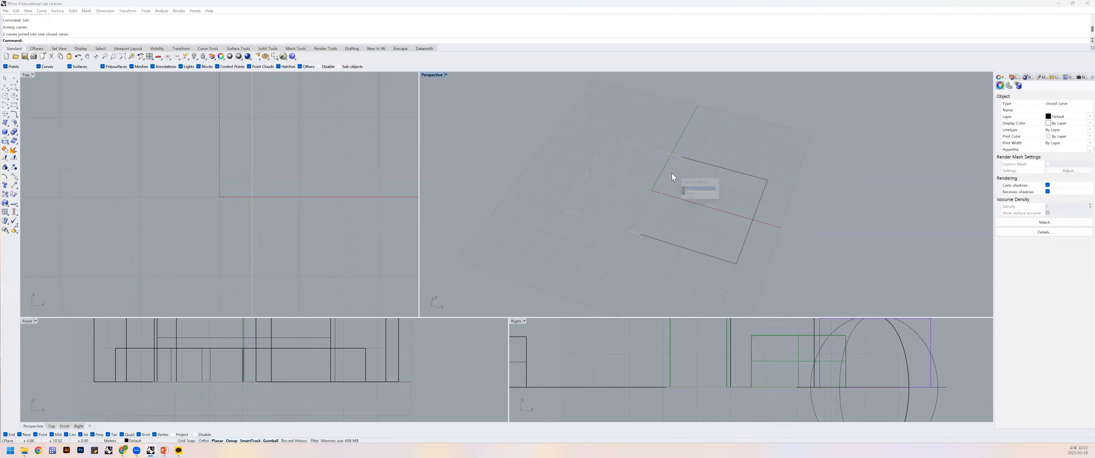
left_click(694, 195)
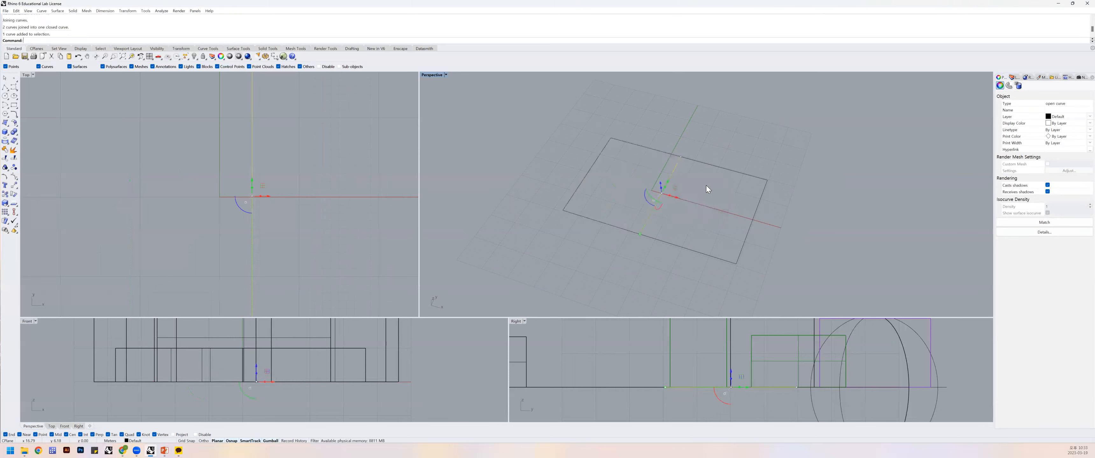
left_click(716, 168, "shift")
type("Join")
key("Return")
left_click(661, 152)
left_click(700, 162)
left_click(766, 168)
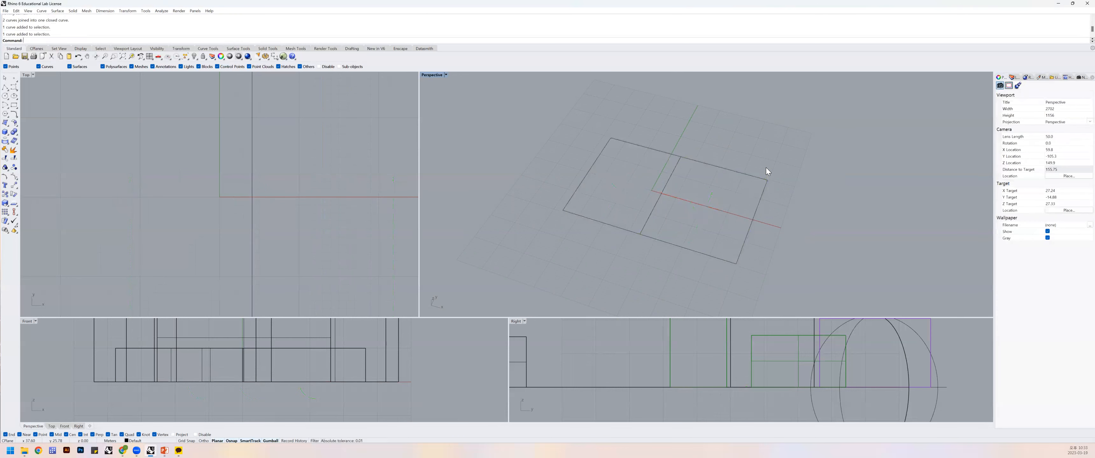
Extrude the closed curve on the negative X side as a solid with a distance of 10.
left_click(659, 152)
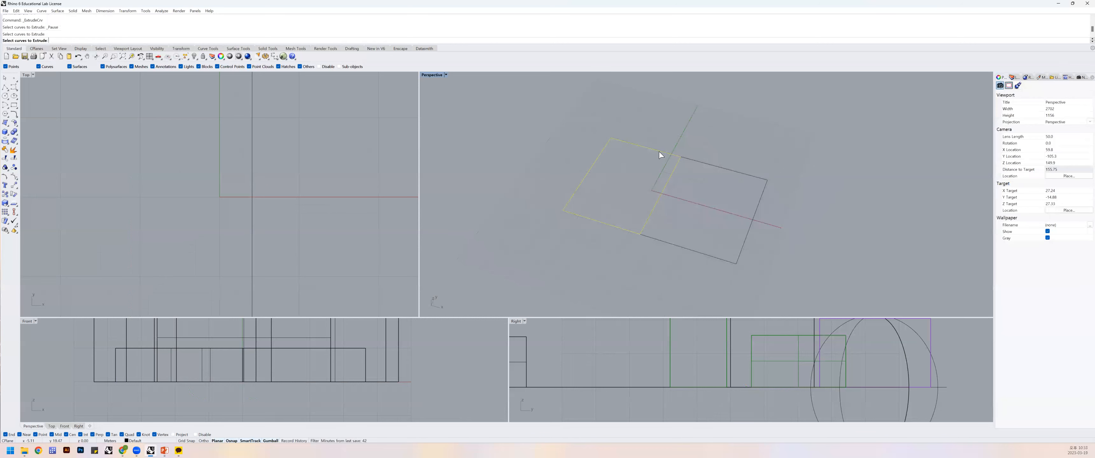
key("Return")
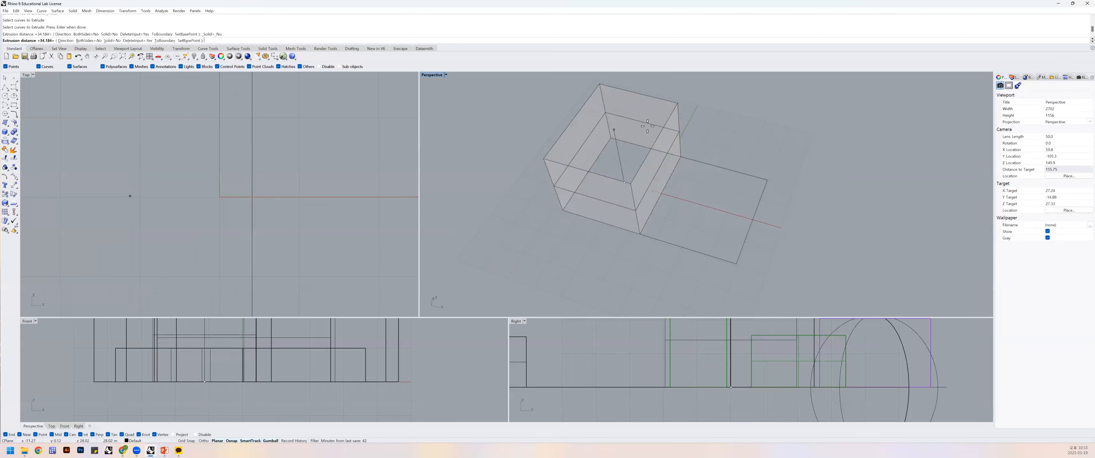
type("s")
key("Return")
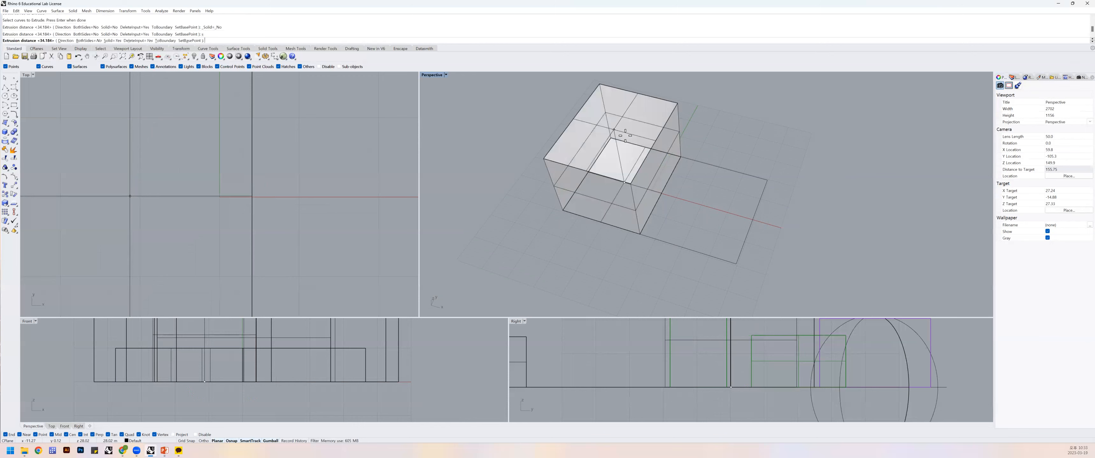
left_click(142, 40)
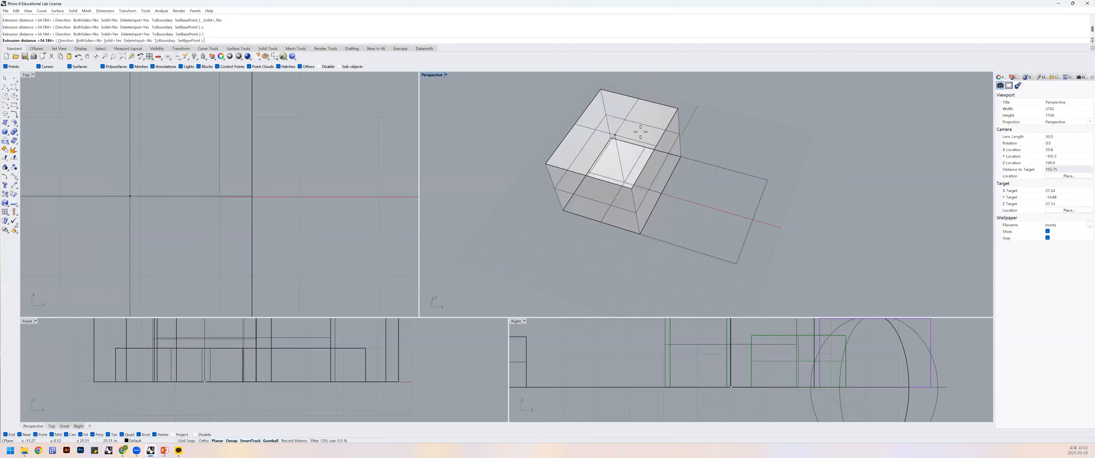
type("10")
key("Return")
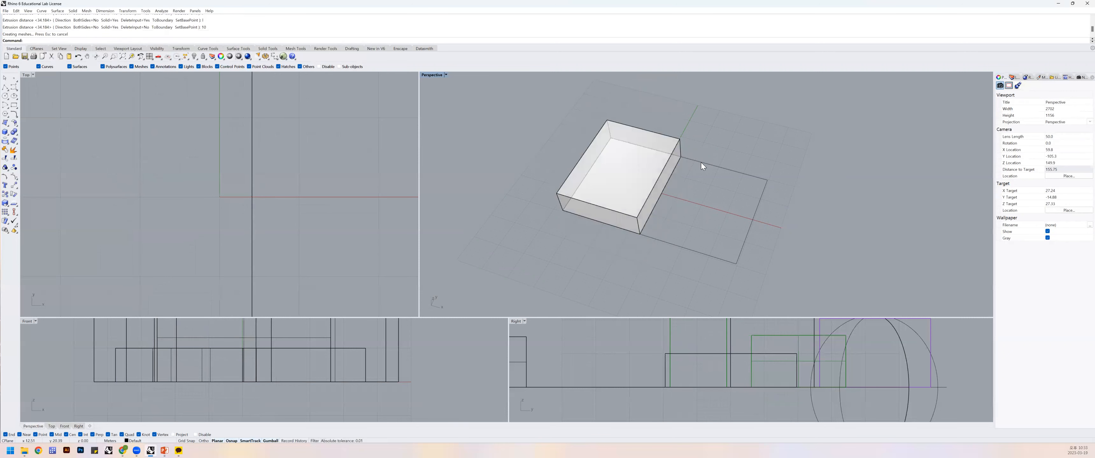
Extrude the closed curve on the positive X side as a solid with a distance of 20.
left_click(701, 163)
key("Return")
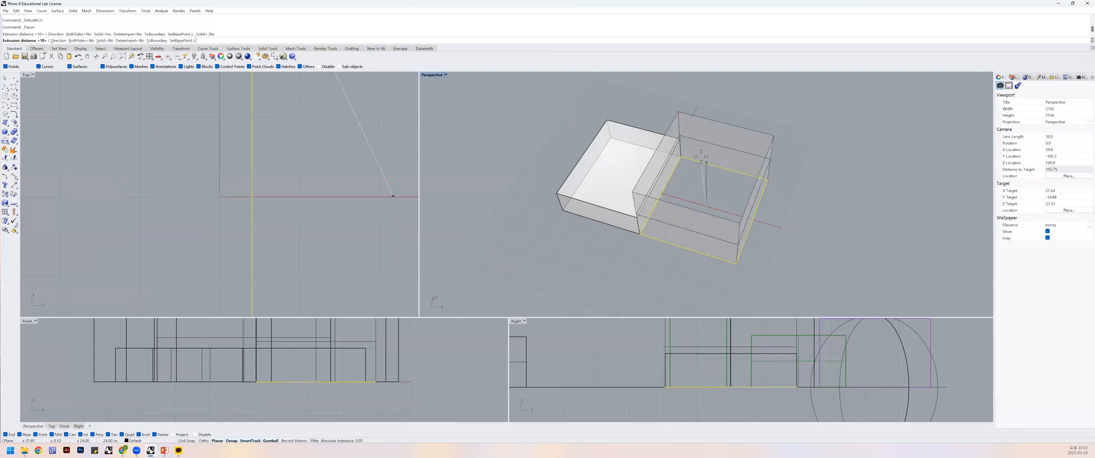
type("s")
key("Return")
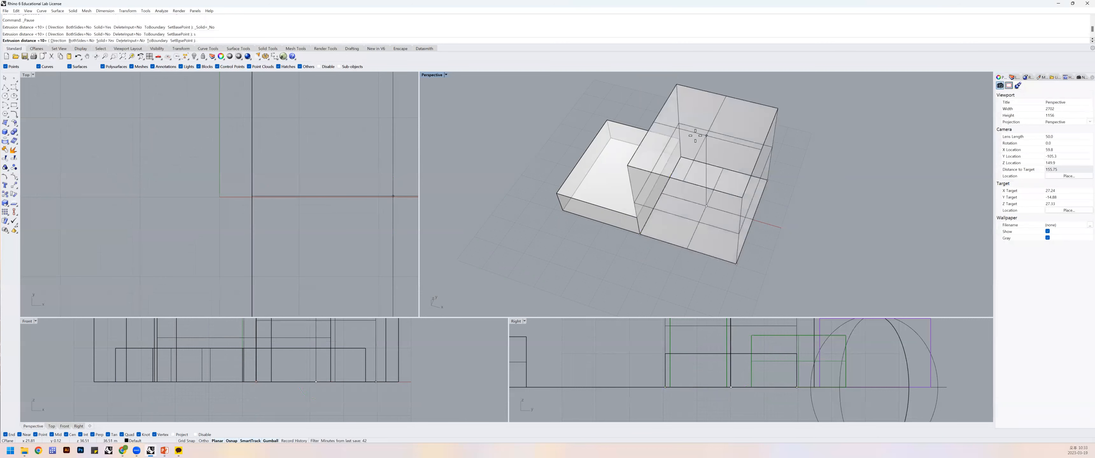
type("20")
key("Return")
Examine the two adjoining boxes and the height difference between them from several sides.
right_click_drag(788, 183, 712, 199)
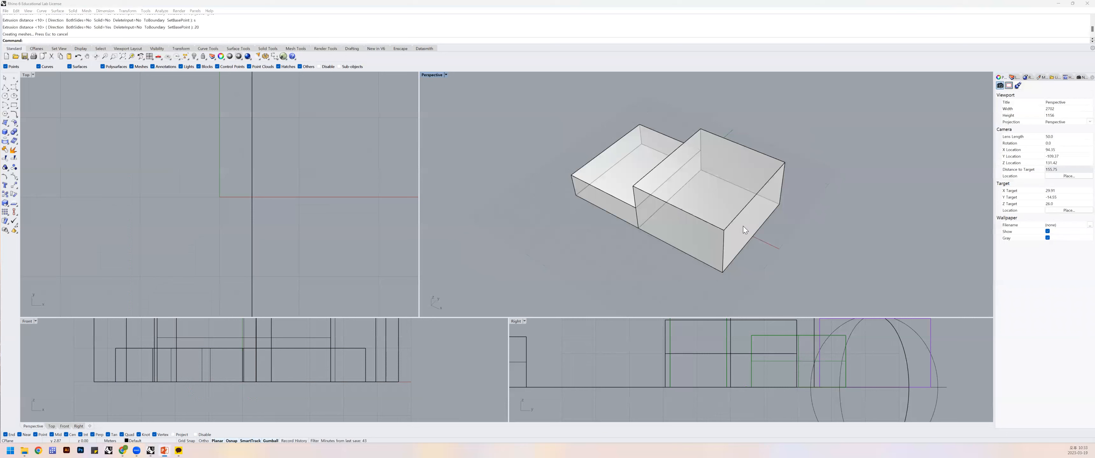
right_click_drag(719, 214, 693, 187, "shift")
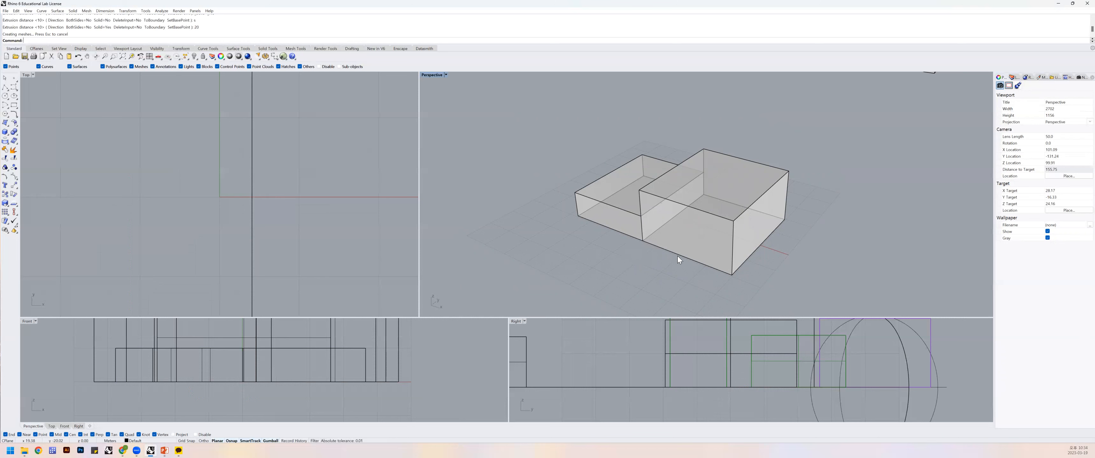
right_click_drag(692, 219, 655, 216)
scroll(673, 240, "down", 4)
scroll(666, 238, "up", 4)
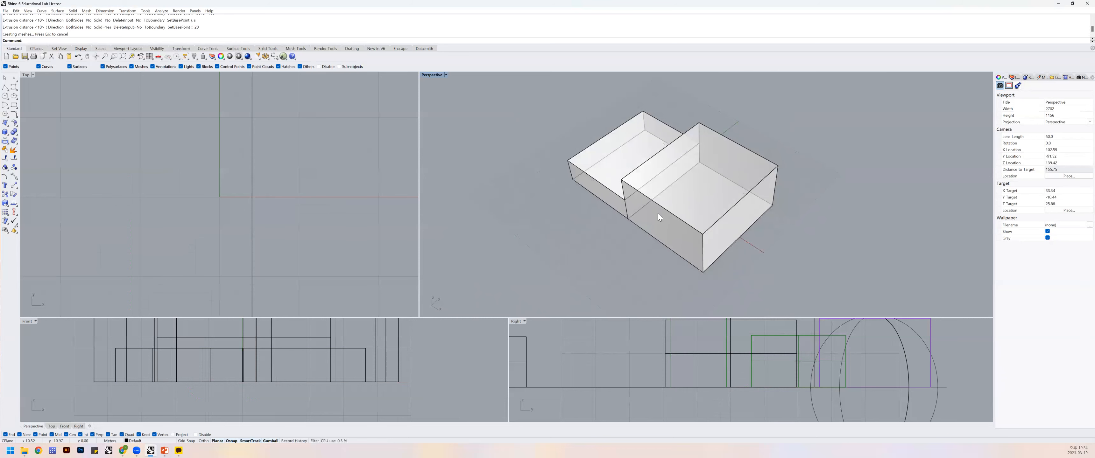
key("alt+Tab")
right_click_drag(725, 216, 737, 244)
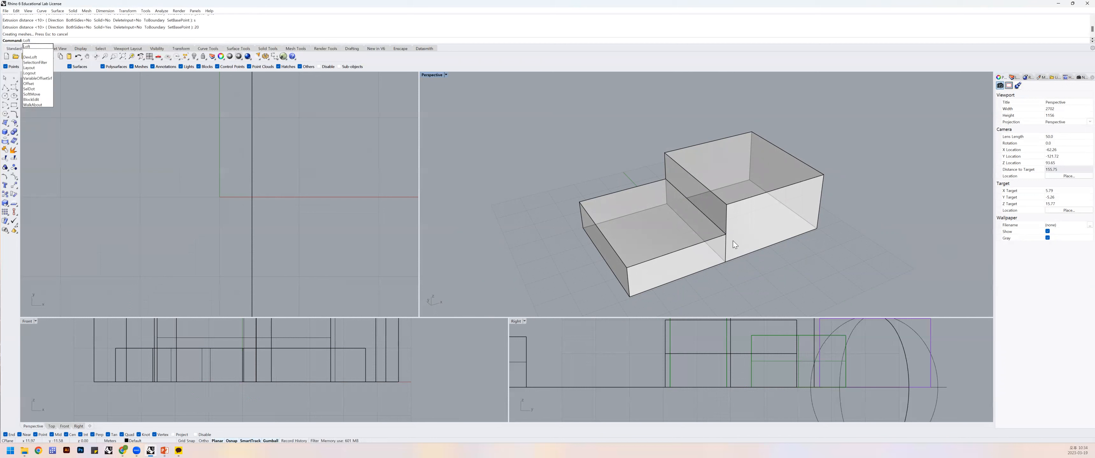
key("Escape")
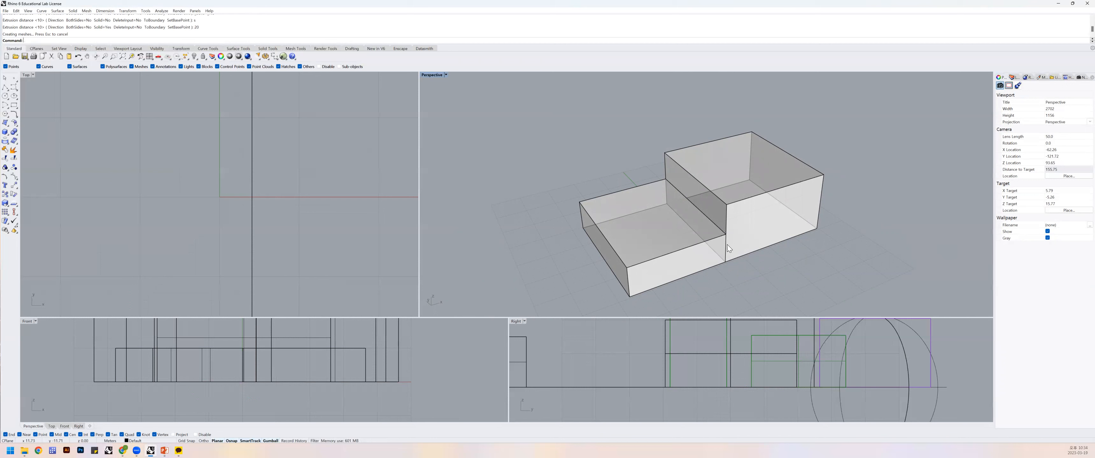
left_click(698, 274)
right_click_drag(751, 265, 760, 261)
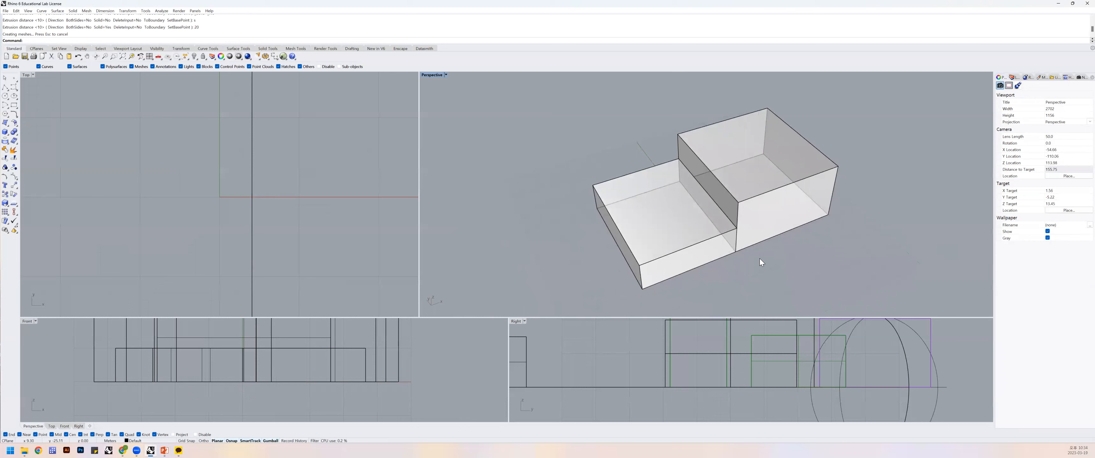
Draw a line along the taller box's top edge on the side facing the lower box, from corner to corner.
type("l")
key("Return")
left_click(677, 134)
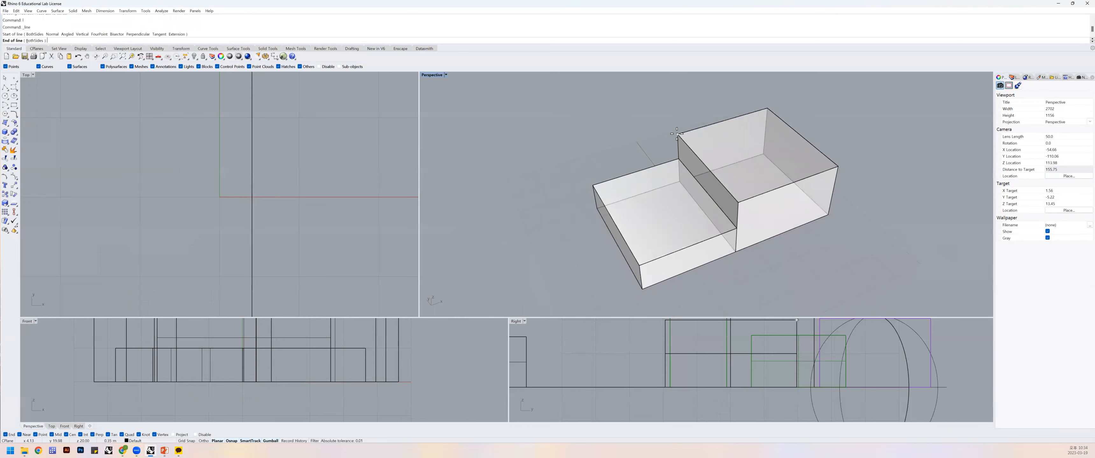
left_click(737, 202)
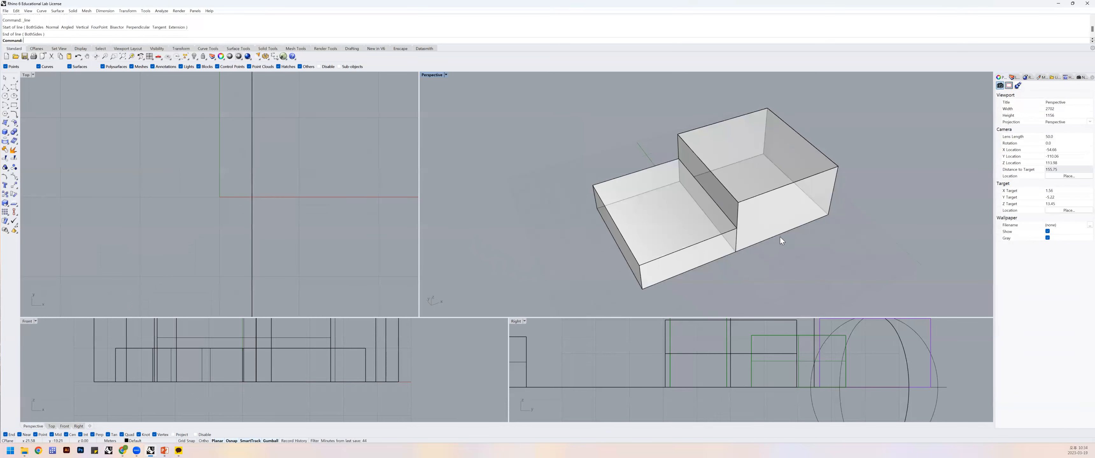
Draw a line along the lower box's outer top edge on the negative X side, from corner to corner.
type("l")
key("Return")
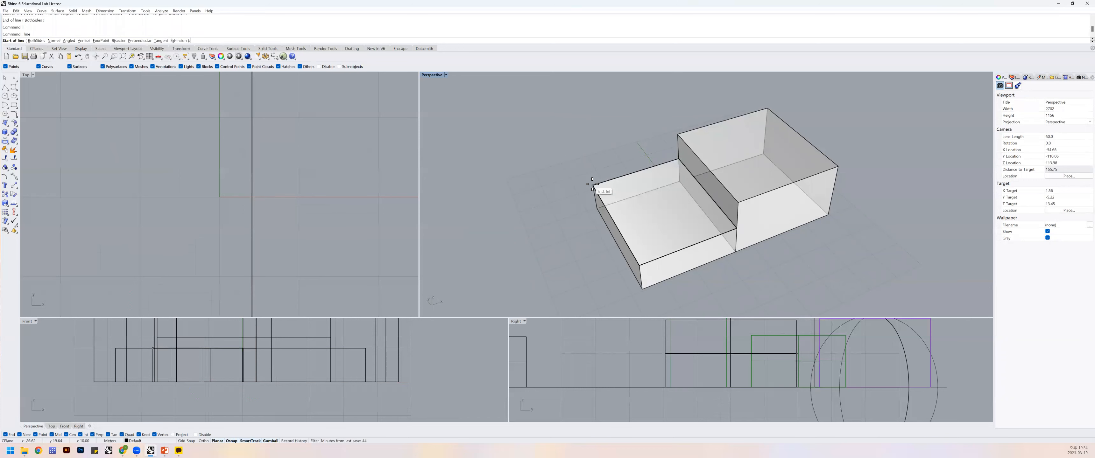
left_click(593, 185)
left_click(639, 266)
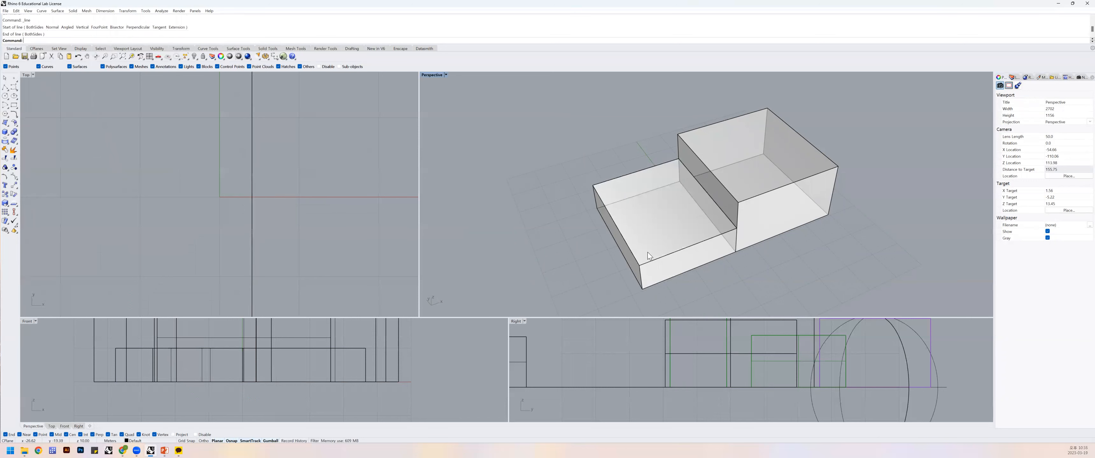
Delete the line on the lower box's outer top edge, picking the curve rather than the extrusion.
left_click(730, 187)
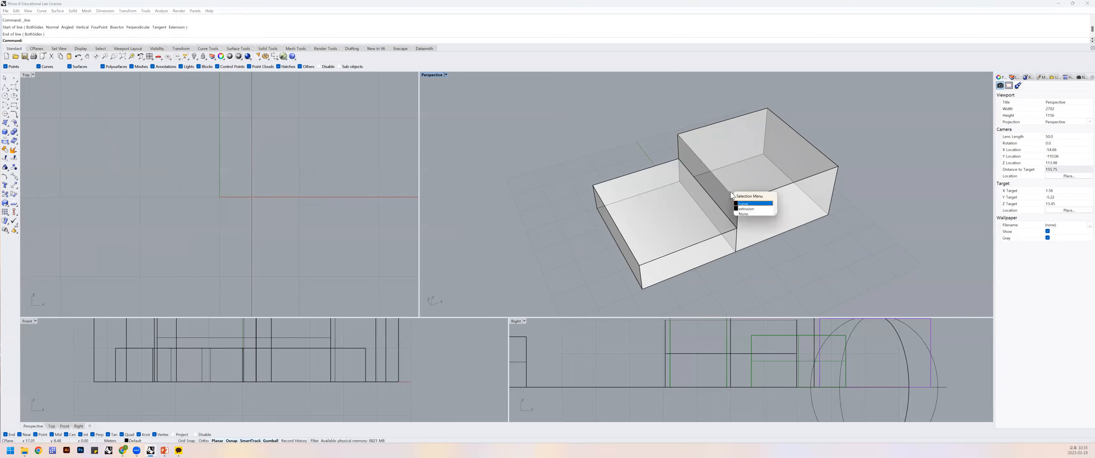
left_click(622, 235)
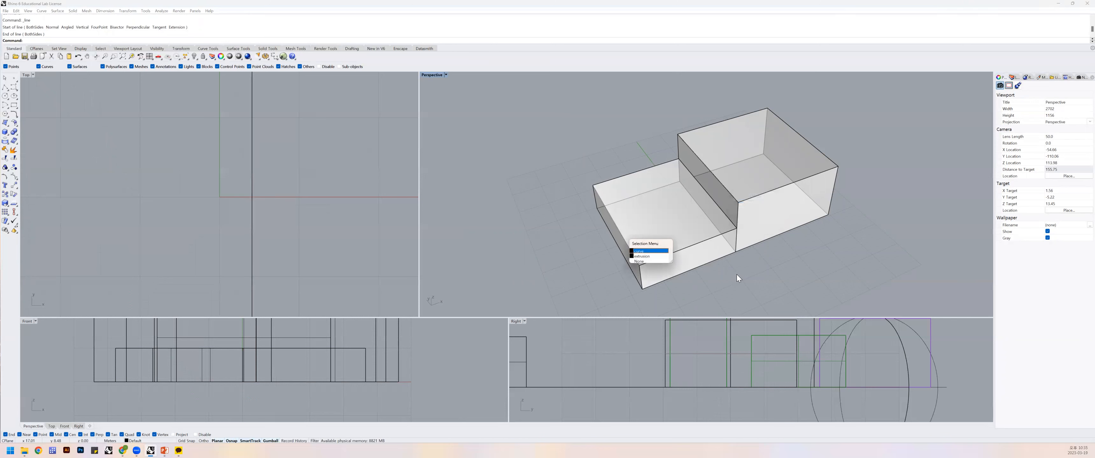
left_click(736, 276)
left_click(621, 232)
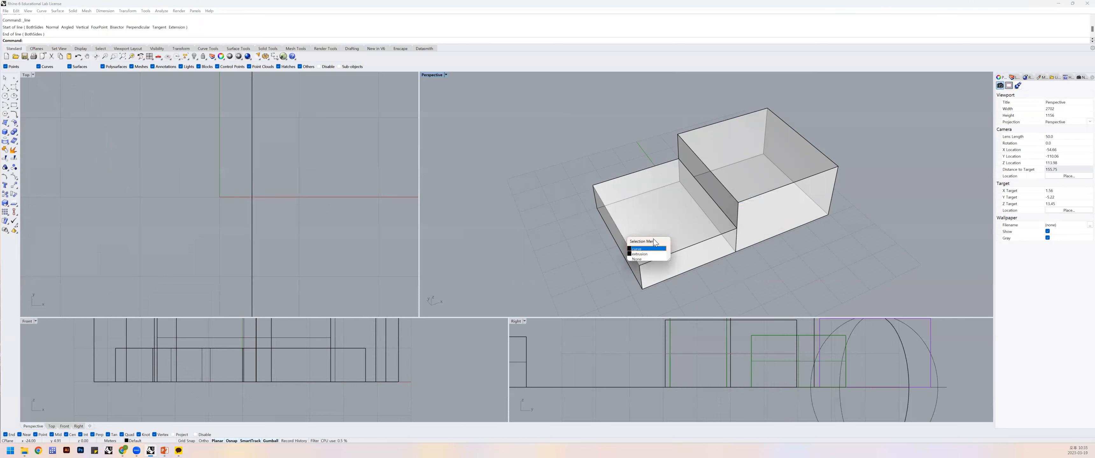
left_click(639, 250)
key("Delete")
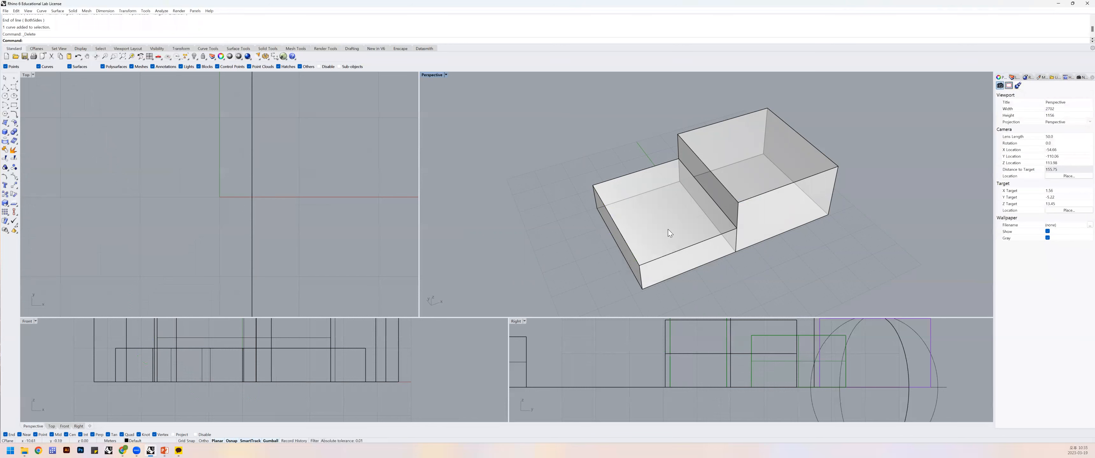
Draw a line along the lower box's negative Y top edge, from the taller box to the outer corner.
right_click_drag(673, 231, 679, 203, "shift")
type("l")
key("Return")
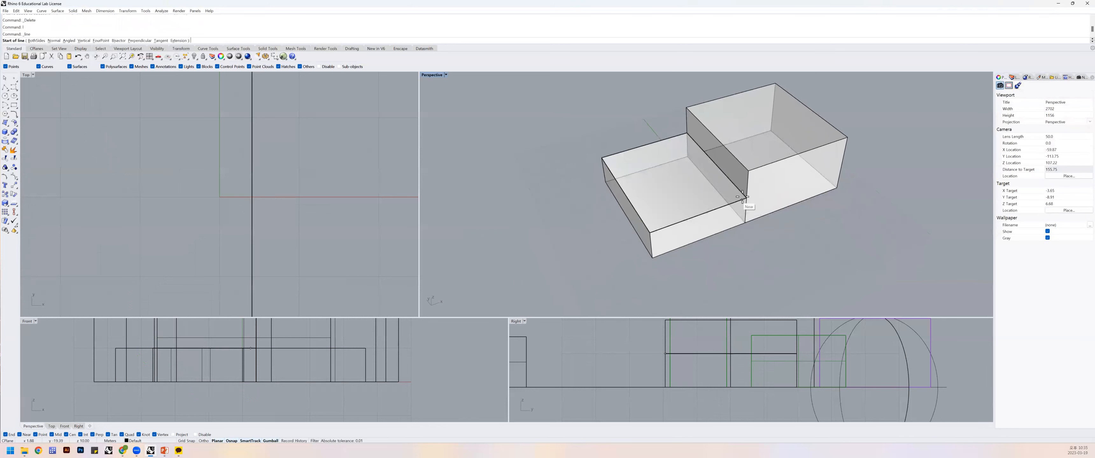
left_click(743, 199)
left_click(650, 233)
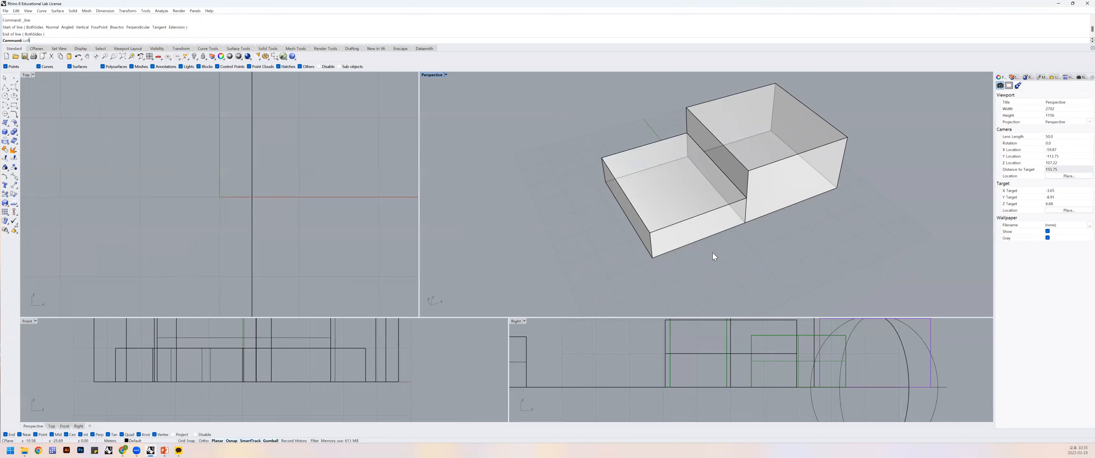
Set up a loft between the line on the taller box's top edge and the line on the lower box's negative Y top edge.
type("Loft")
key("Return")
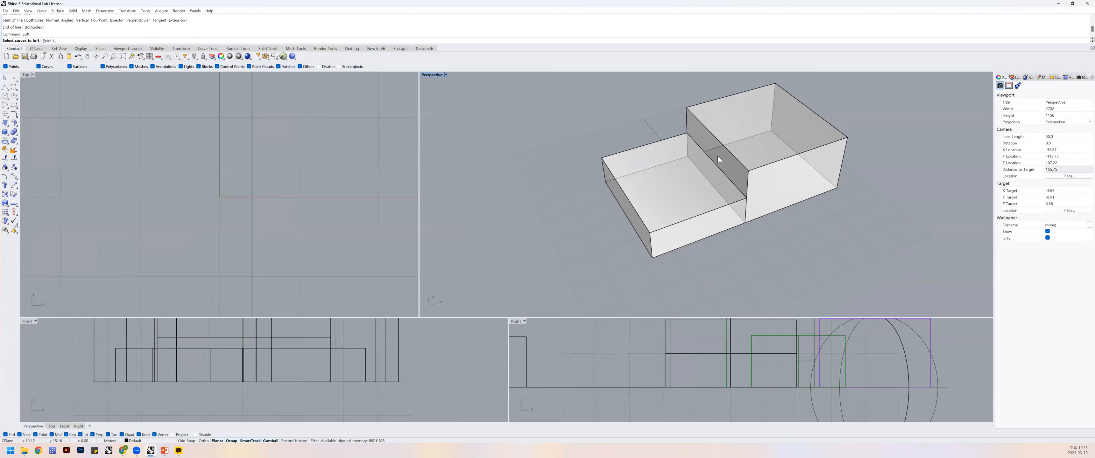
left_click(729, 152)
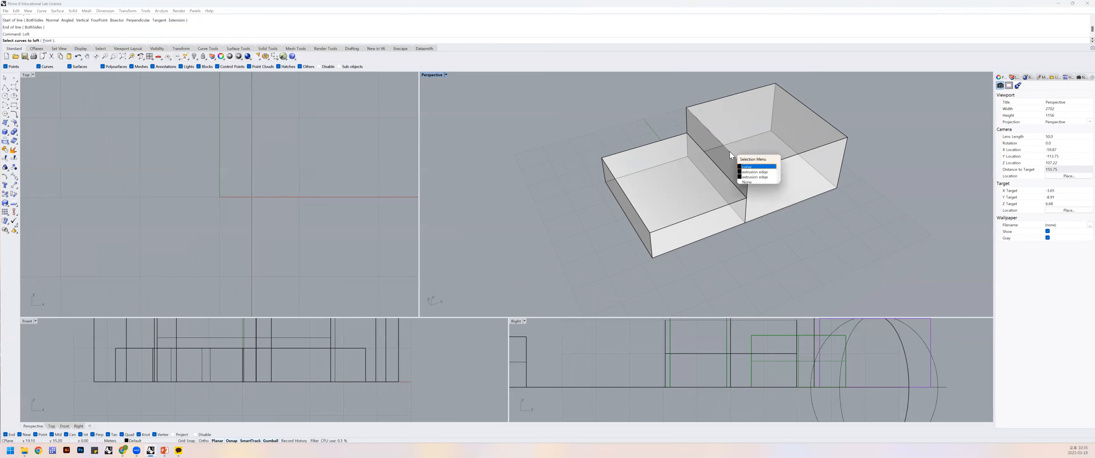
left_click(753, 170)
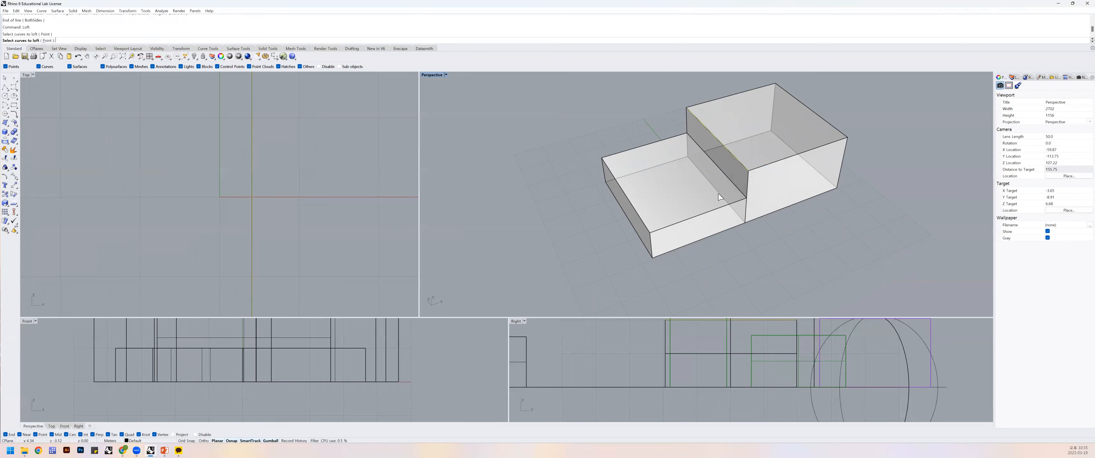
left_click(714, 212)
left_click(730, 225)
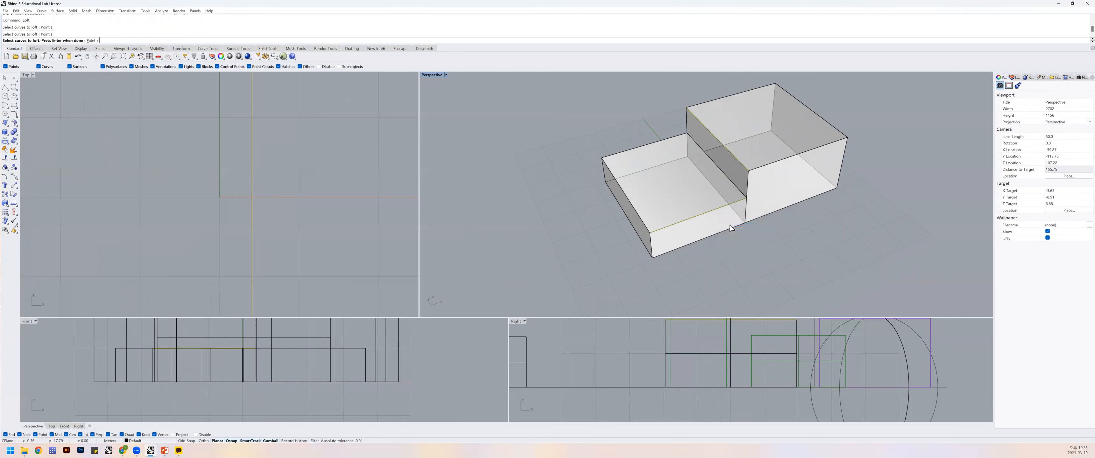
key("Return")
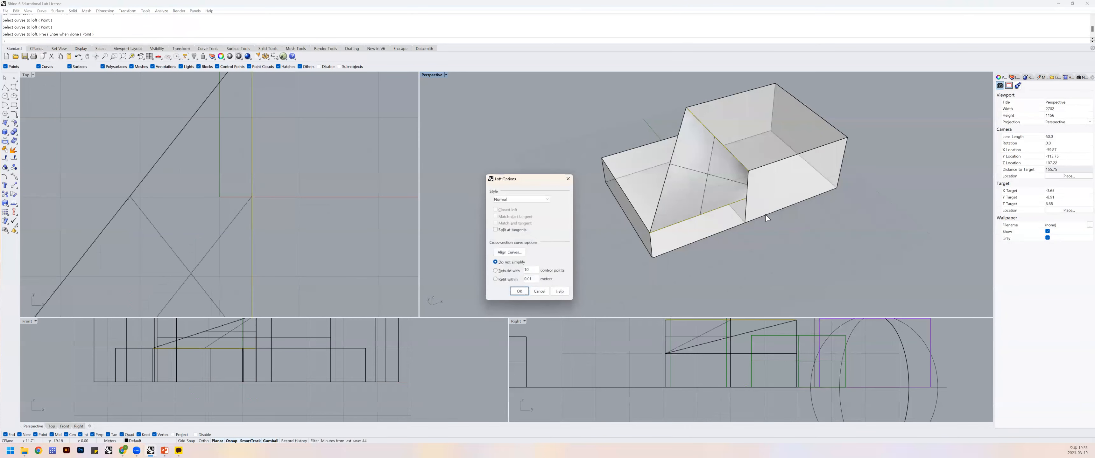
Check the loft's curve alignment without reversing a curve, and create the surface with the Normal style and Do not simplify.
right_click_drag(722, 195, 754, 176)
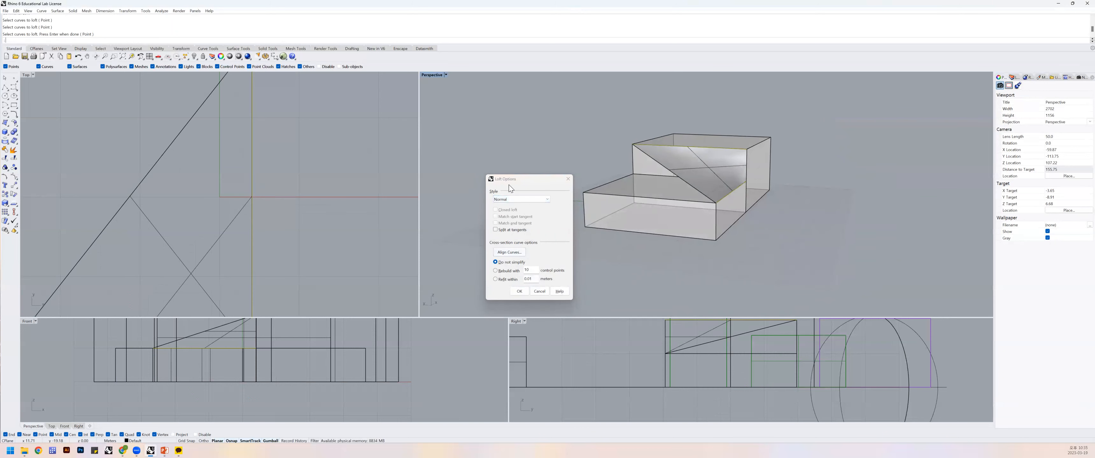
left_click(518, 251)
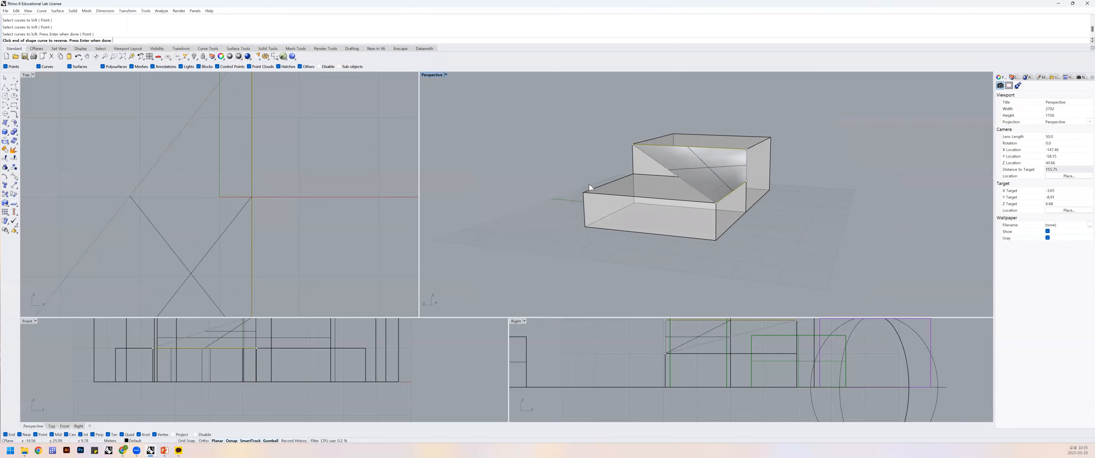
key("Return")
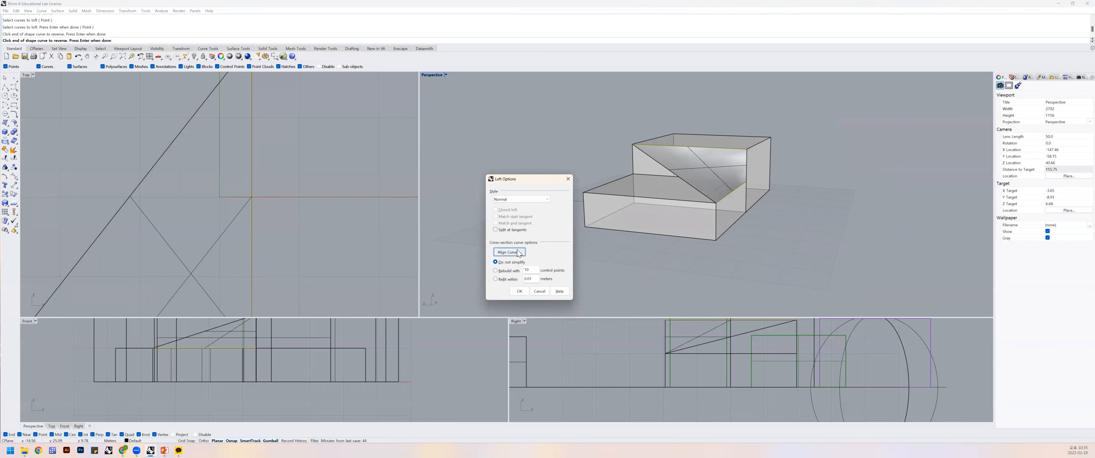
left_click(547, 199)
left_click(547, 203)
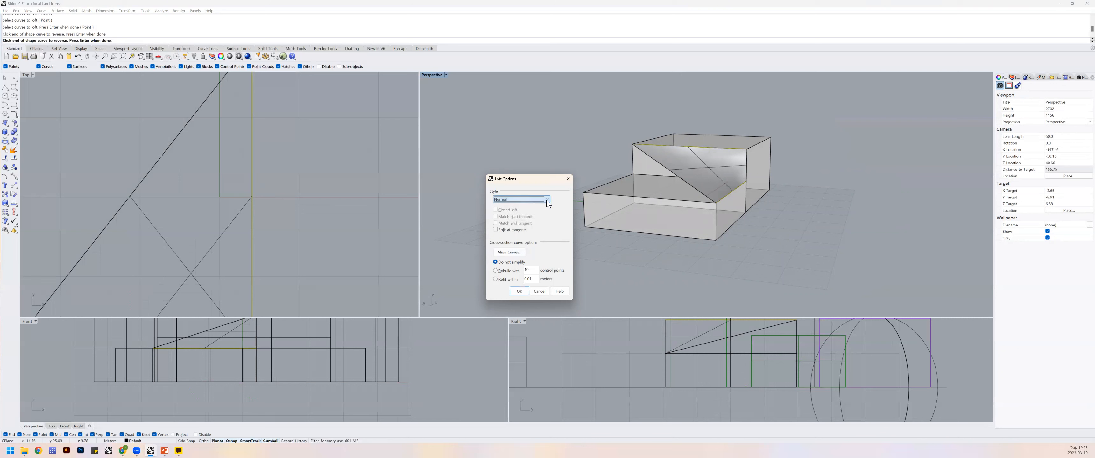
left_click(519, 293)
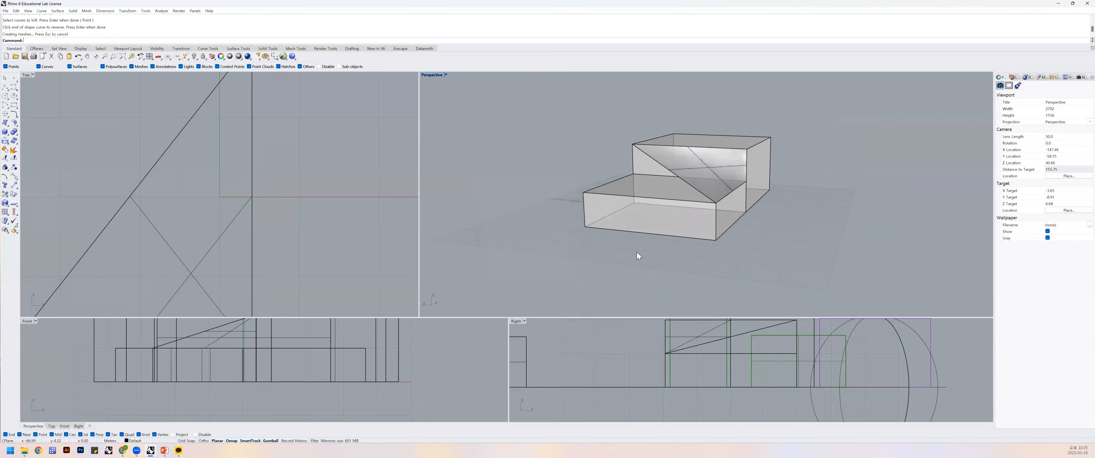
Examine the lofted surface between the two boxes from several sides, selecting it to show its outline.
right_click_drag(745, 239, 702, 188)
left_click(702, 189)
left_click(742, 230)
left_click(708, 196)
scroll(750, 217, "down", 2)
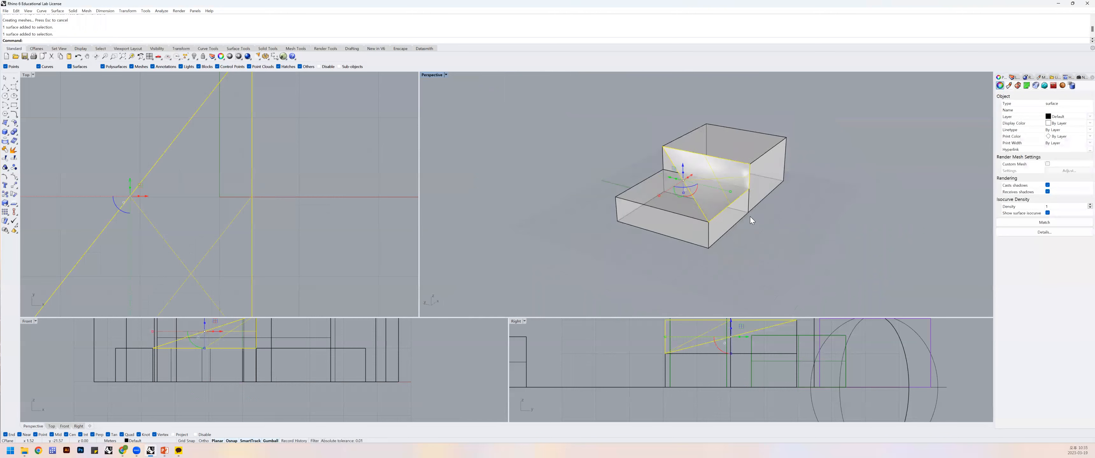
left_click(758, 230)
right_click_drag(757, 230, 693, 222)
left_click(695, 222)
left_click(768, 223)
Draw a rectangle on the ground plane in front of the lower box, corner to corner.
right_click_drag(768, 224, 744, 237)
scroll(698, 250, "up", 3)
type("rec")
key("Return")
left_click(654, 230)
left_click(726, 264)
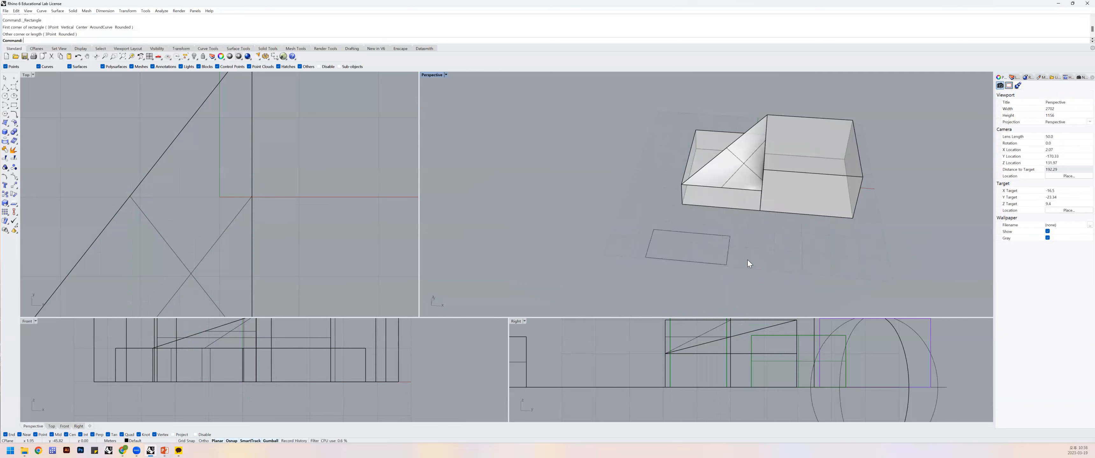
Draw a smaller rectangle inside the first one and raise it vertically above the ground.
type("rec")
key("Return")
left_click(666, 239)
left_click(711, 255)
left_click(710, 254)
left_click_drag(688, 237, 688, 176)
left_click(725, 218)
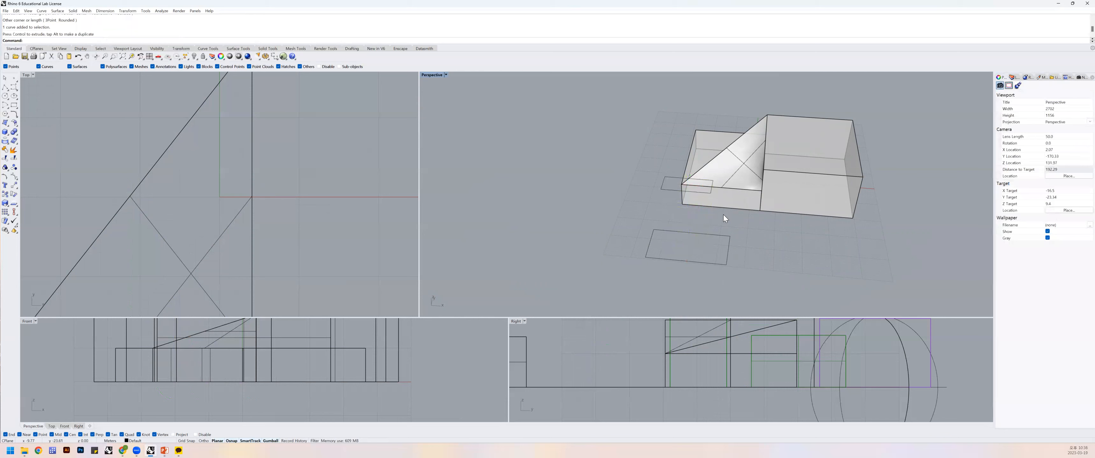
Loft the ground rectangle to the raised smaller rectangle, keeping the default seam points and the Normal style.
type("Loft")
key("Return")
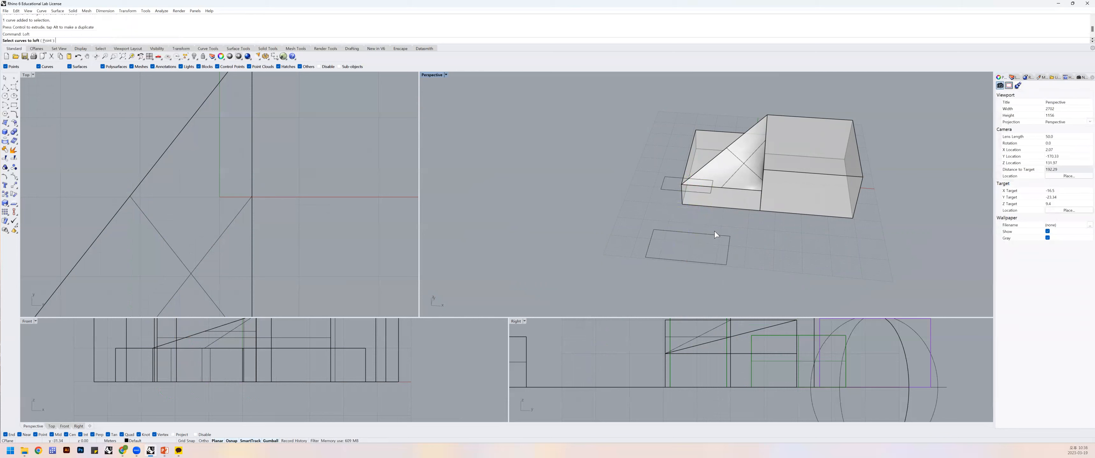
left_click(711, 234)
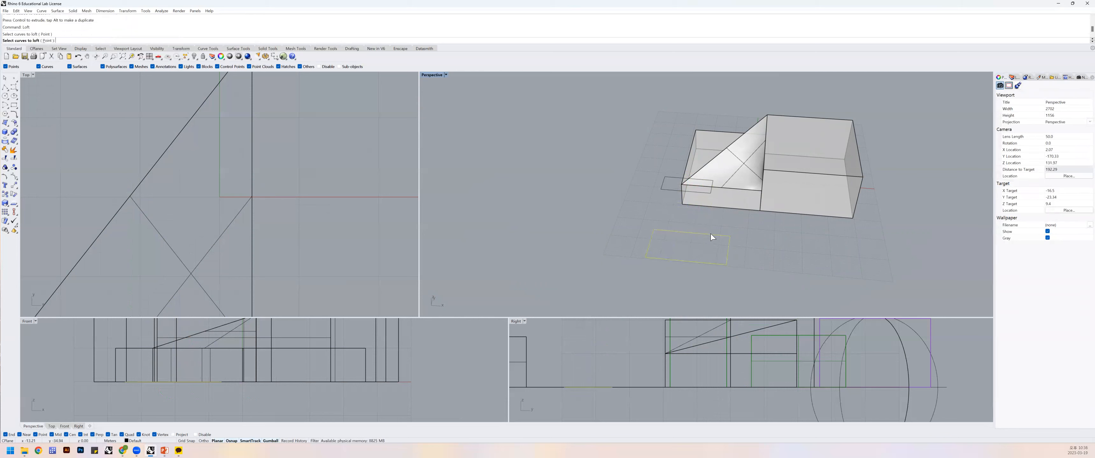
left_click(693, 193)
key("Return")
right_click_drag(668, 203, 693, 203)
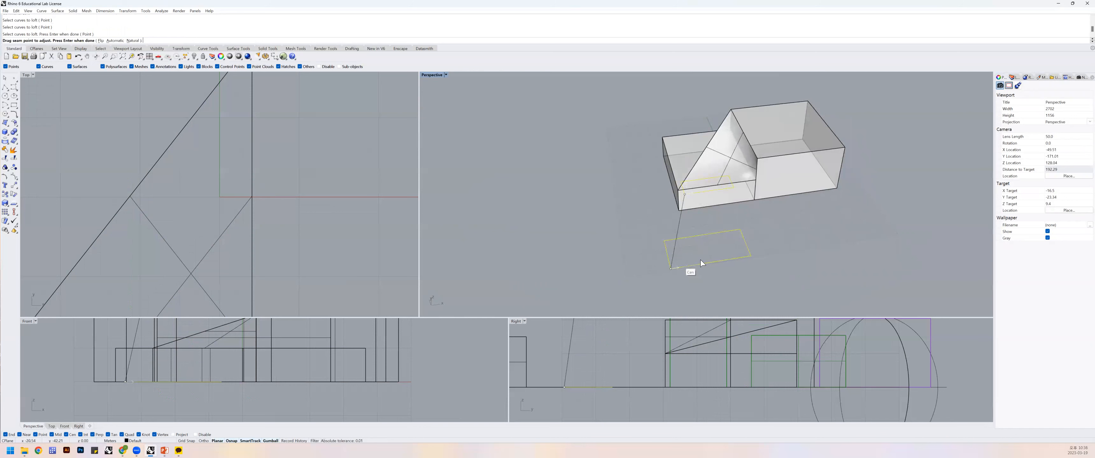
key("Return")
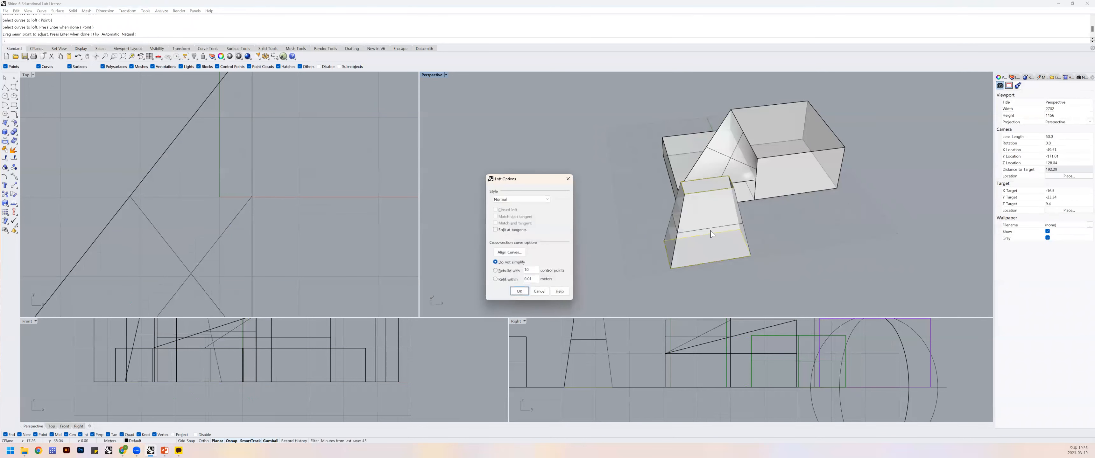
left_click(519, 292)
Hide the lofted surface that spans from the taller box to the lower box.
right_click_drag(695, 247, 807, 228)
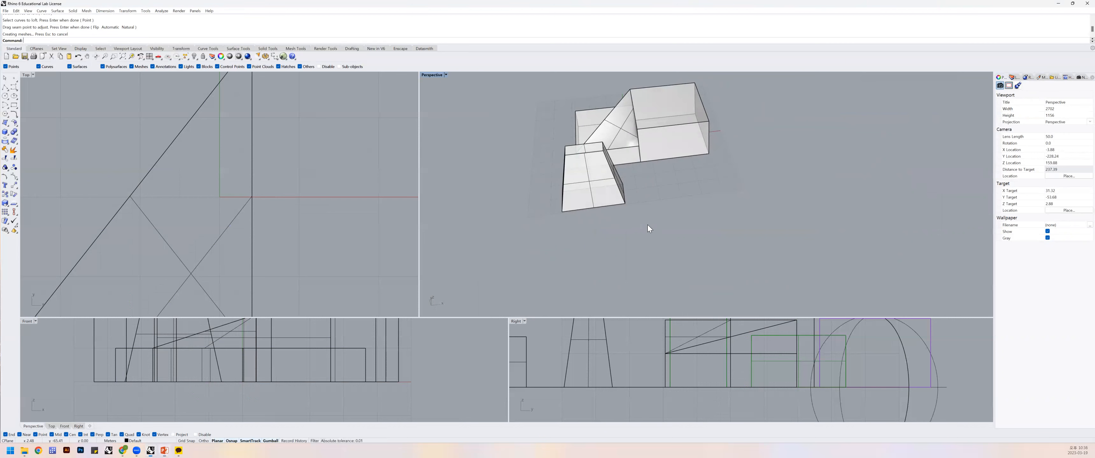
scroll(655, 219, "down", 4)
scroll(680, 215, "up", 4)
right_click_drag(641, 204, 639, 224)
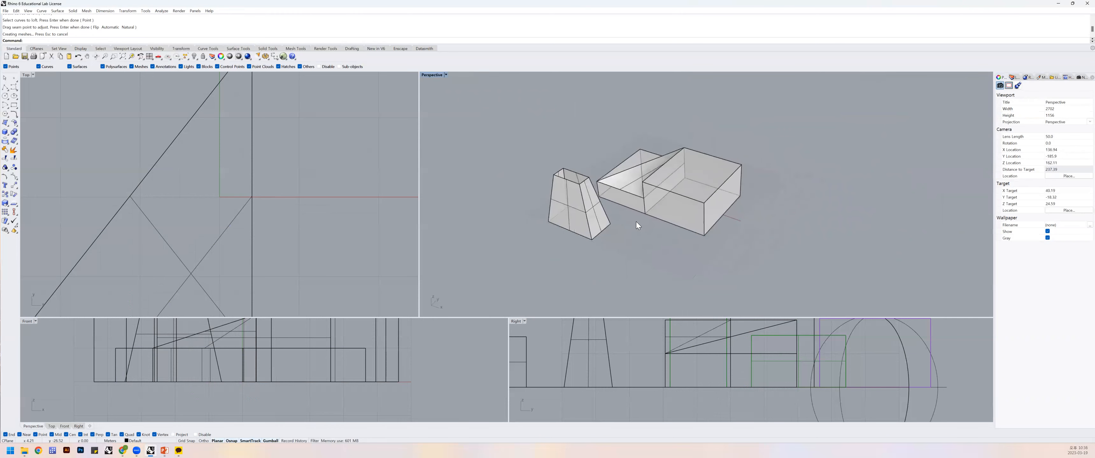
scroll(631, 228, "up", 2)
mouse_move(646, 216)
right_mouse_down()
mouse_move(625, 239)
mouse_move(629, 224)
right_mouse_up()
left_click(601, 181)
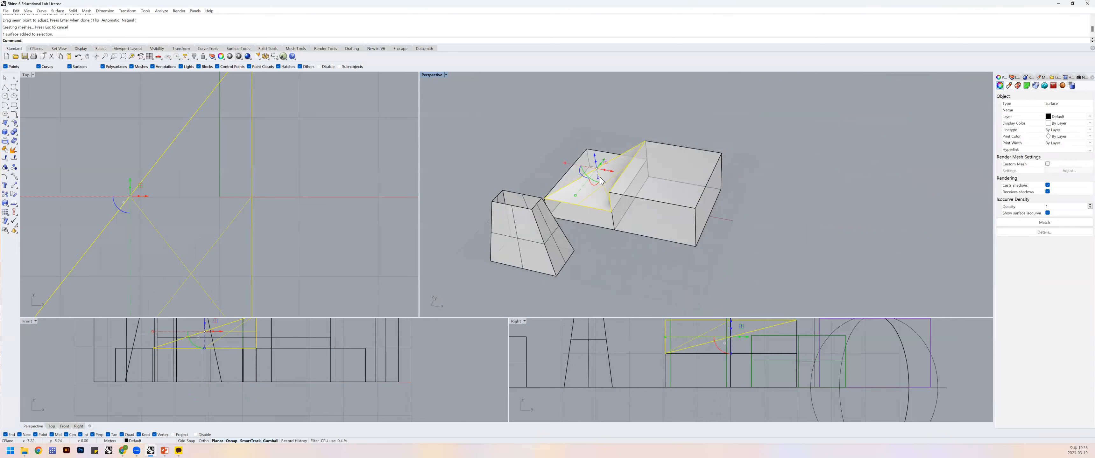
key("Return")
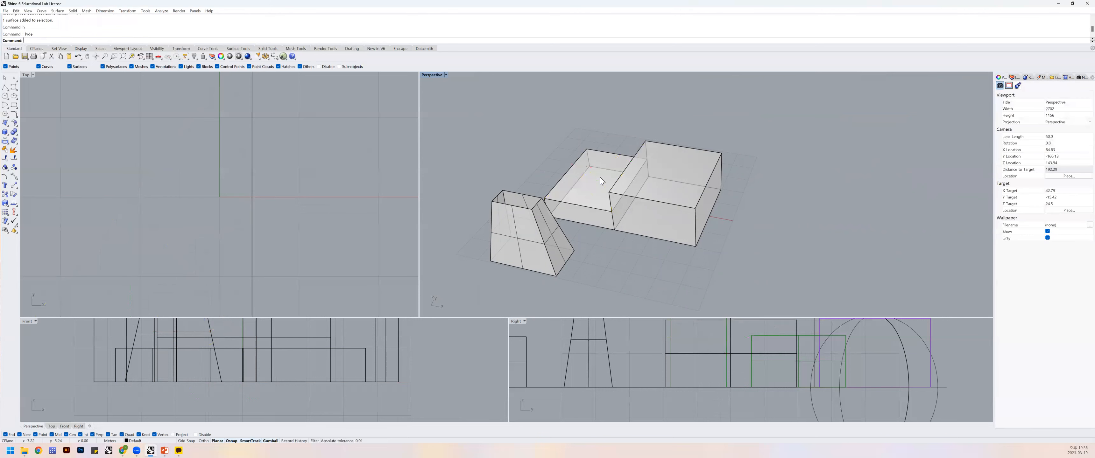
Try to stretch the taller box along Y with Scale1D, using its outer bottom edge's negative Y corner as the base point.
left_click(666, 214)
mouse_move(731, 216)
right_mouse_down()
mouse_move(726, 209)
mouse_move(734, 212)
right_mouse_up()
left_click(747, 206)
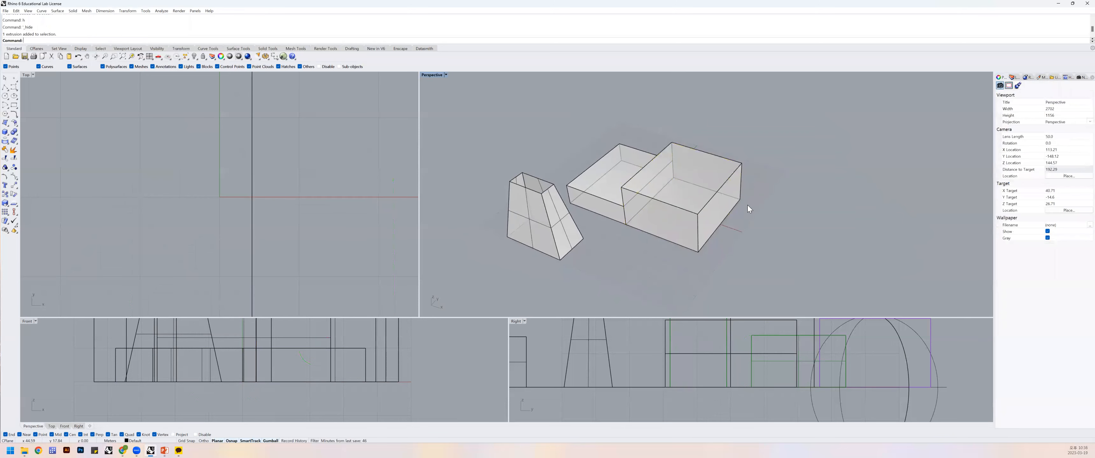
type("sc")
key("Return")
left_click(703, 183)
key("Return")
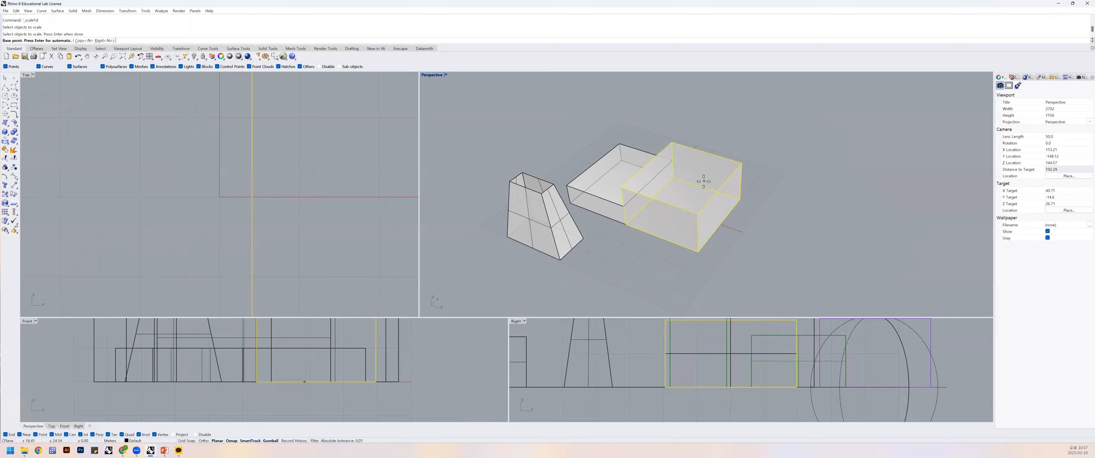
left_click(698, 252)
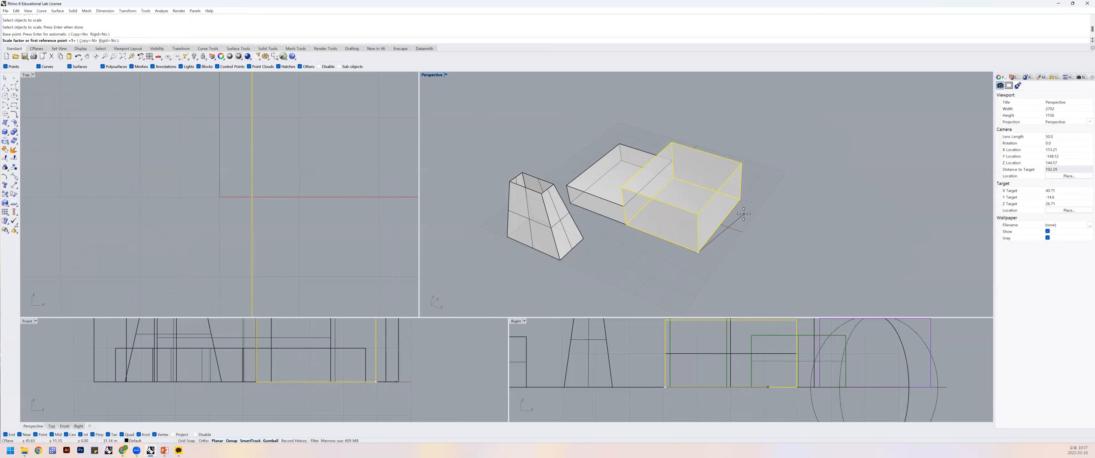
left_click(739, 199)
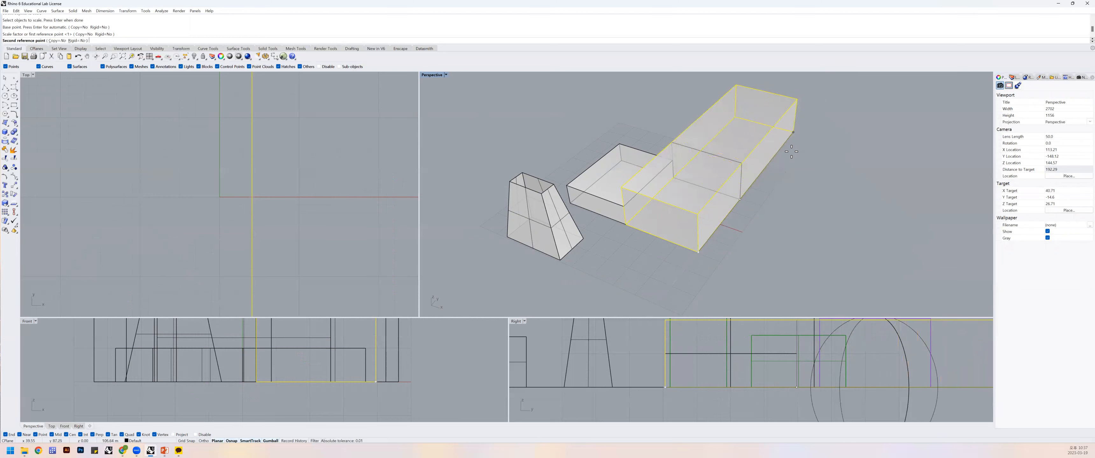
left_click(779, 169)
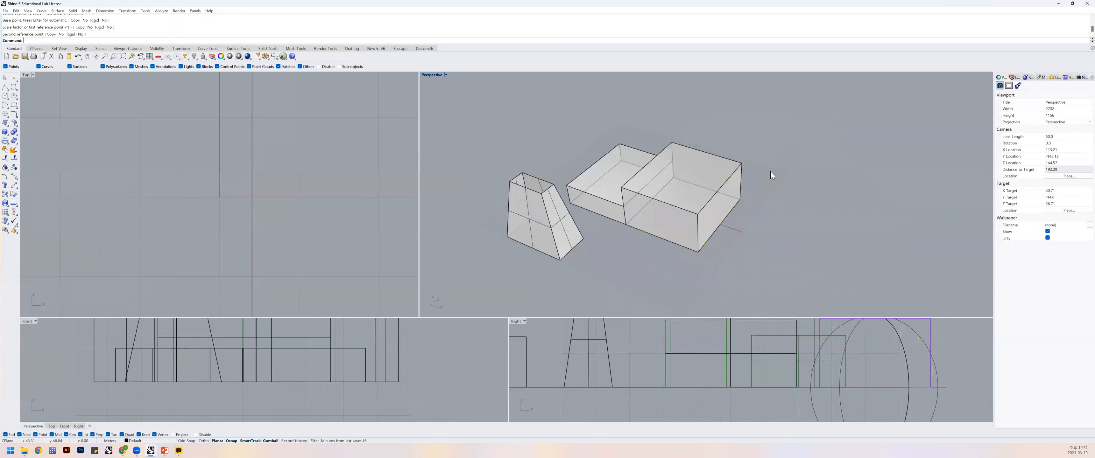
Try to enlarge the taller box's footprint with Scale2D from its bottom corner beside the lower box, referencing the negative Y edge.
right_click_drag(755, 195, 767, 196)
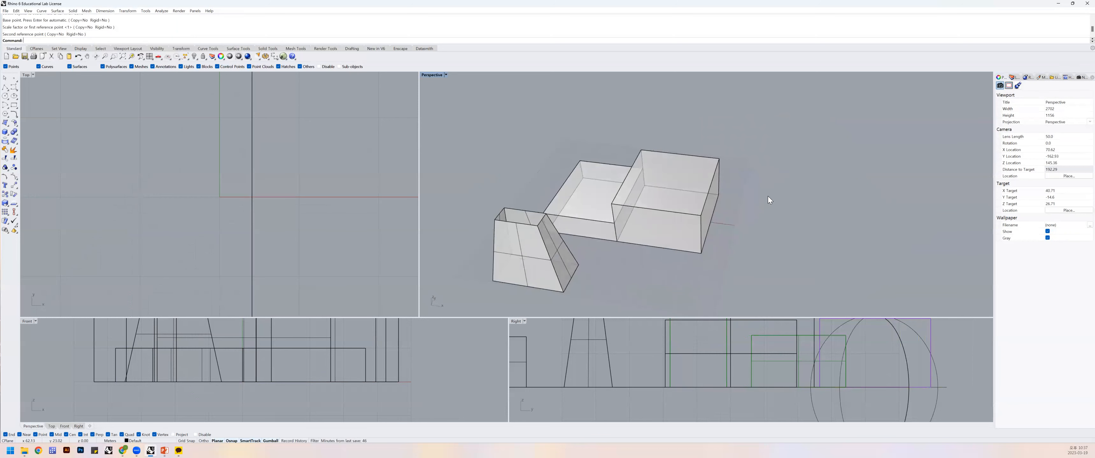
type("le")
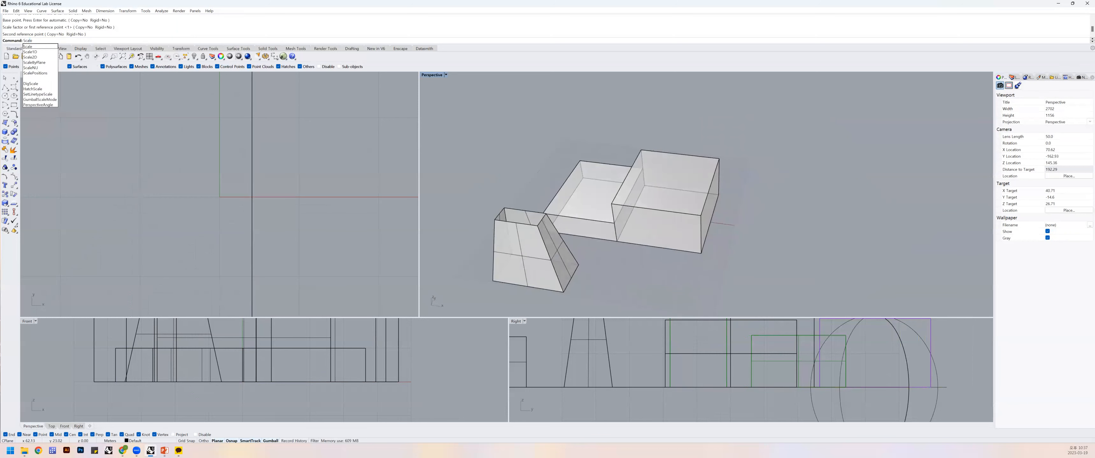
type("2D")
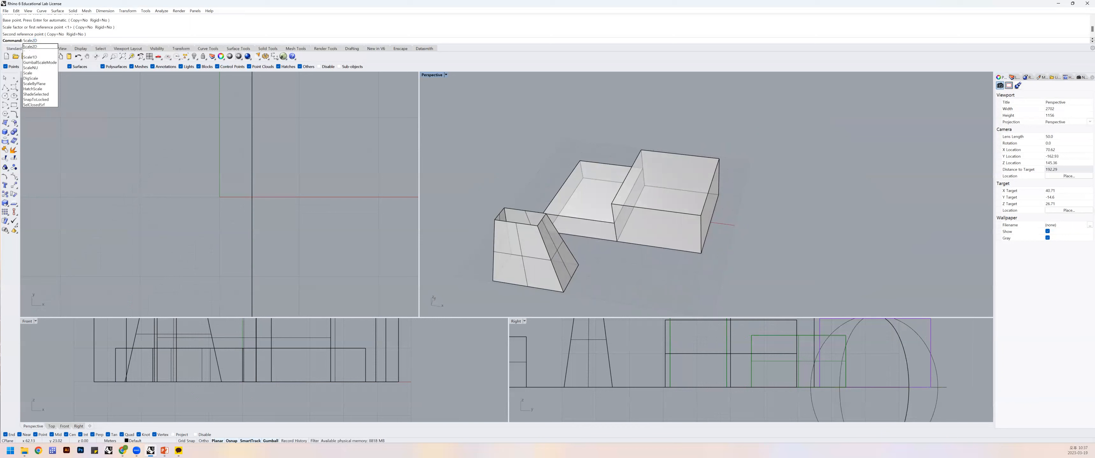
key("Return")
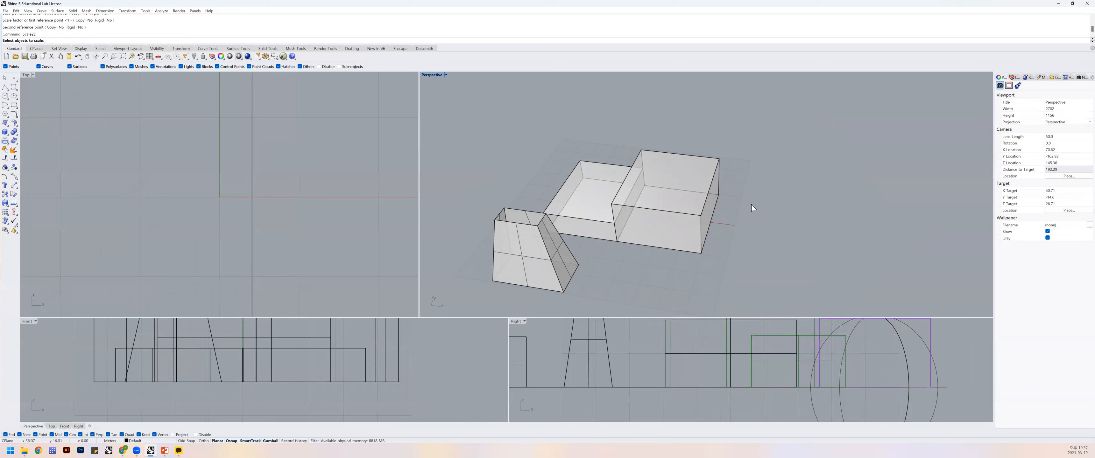
left_click(662, 231)
key("Return")
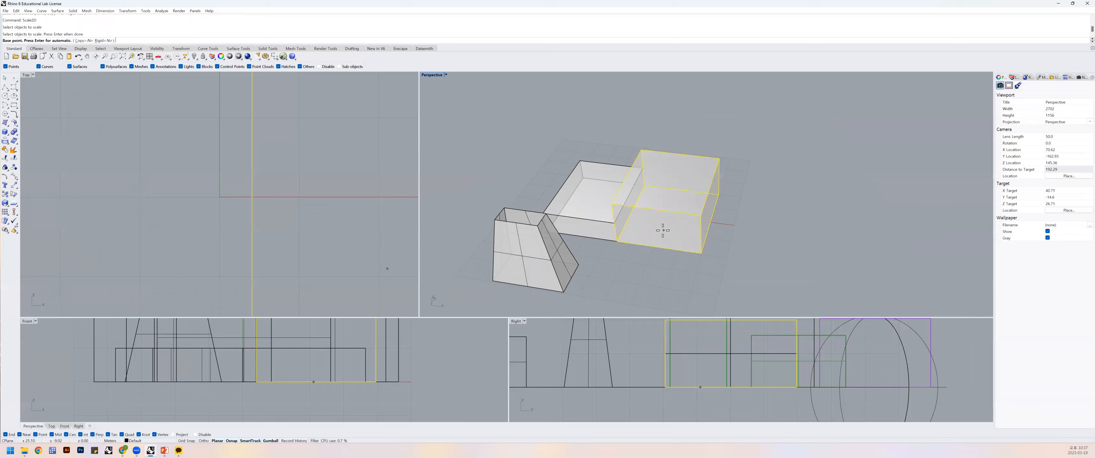
left_click(618, 242)
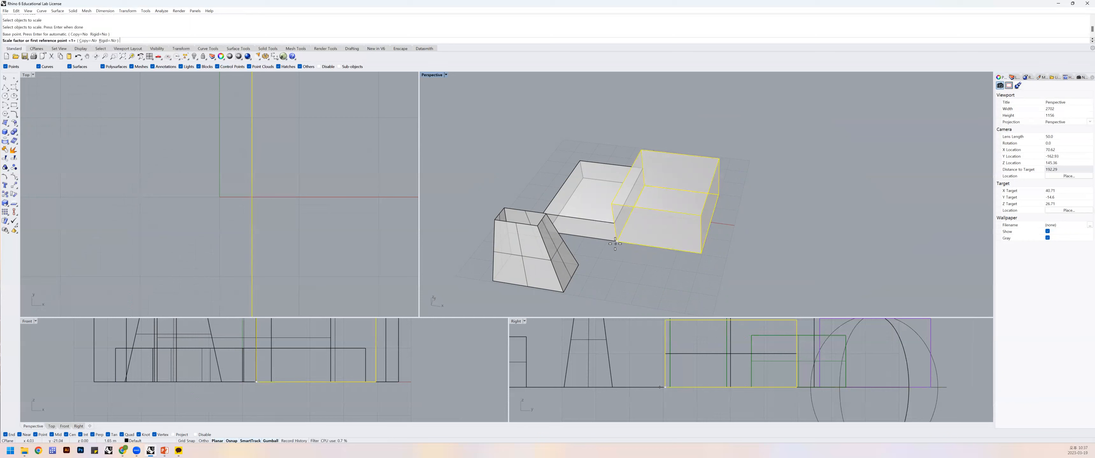
left_click(701, 253)
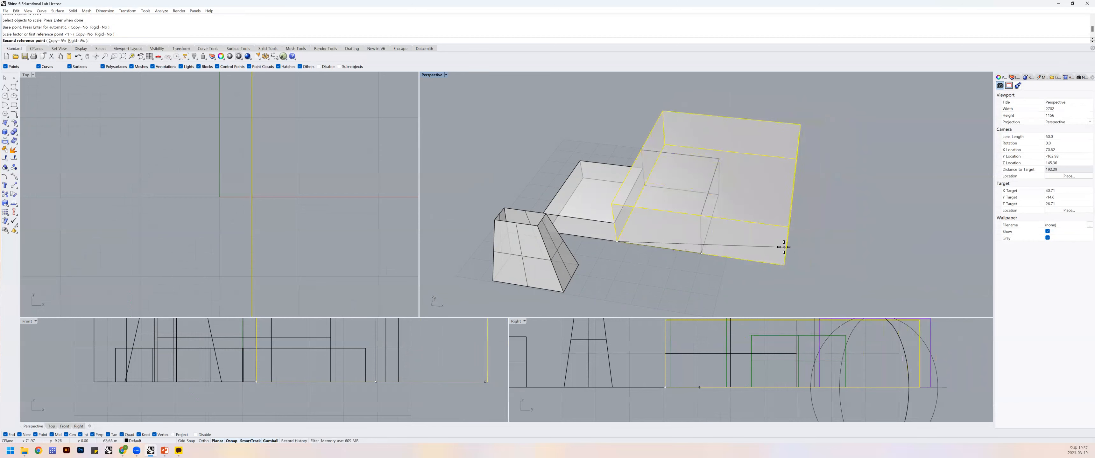
left_click(721, 243)
Shorten the taller box to 25 m along X with Scale1D, based at its negative Y bottom corner beside the lower box.
right_click_drag(738, 240, 681, 234)
scroll(725, 232, "down", 2)
scroll(698, 223, "up", 4)
scroll(697, 223, "down", 2)
left_click(681, 235)
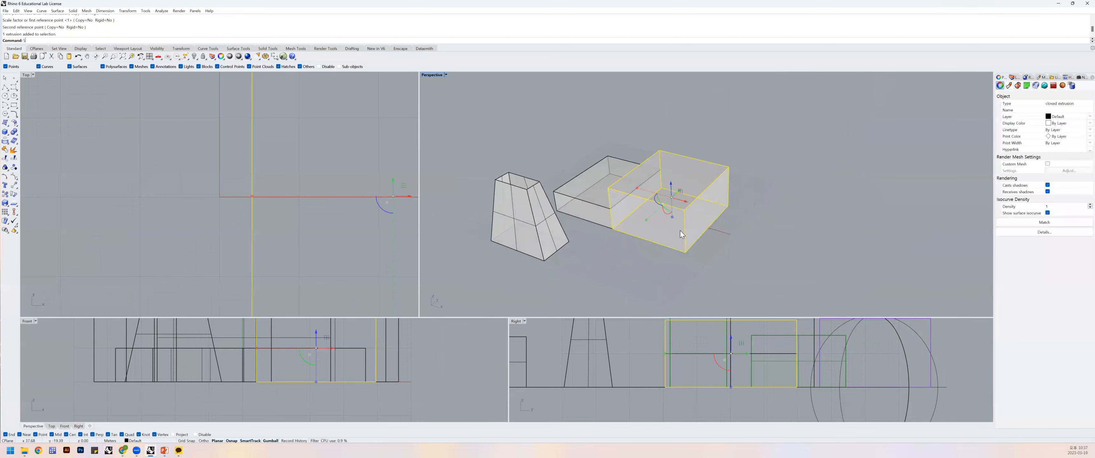
type("sc")
key("Return")
left_click(614, 229)
left_click(685, 253)
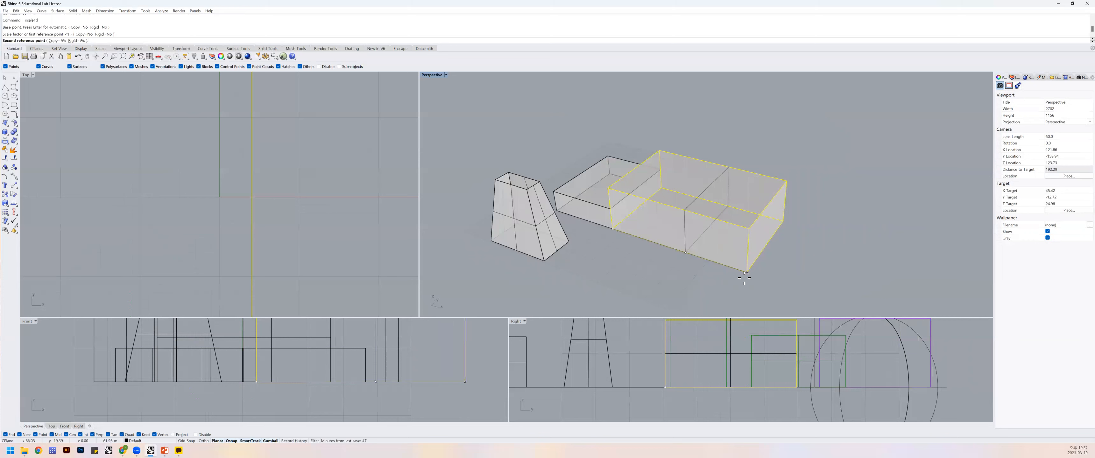
scroll(744, 278, "down", 2)
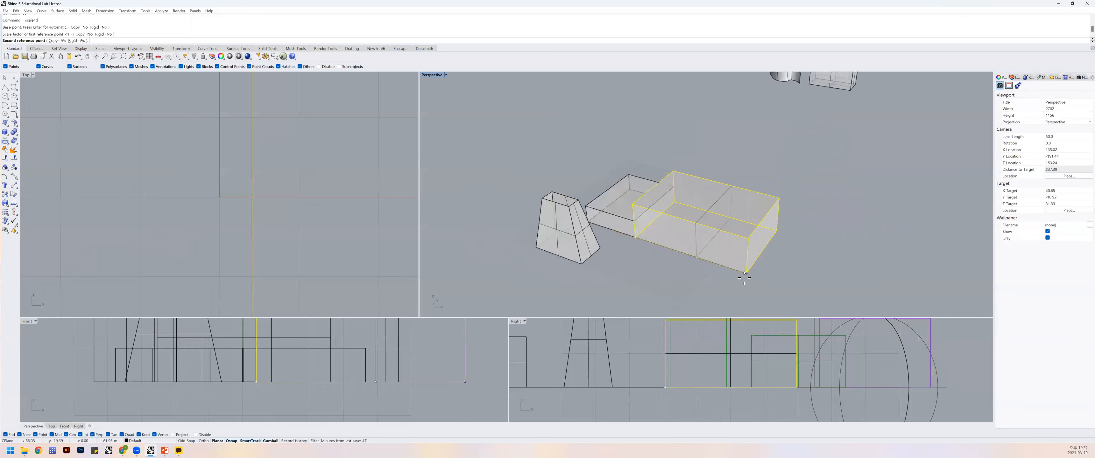
type("25")
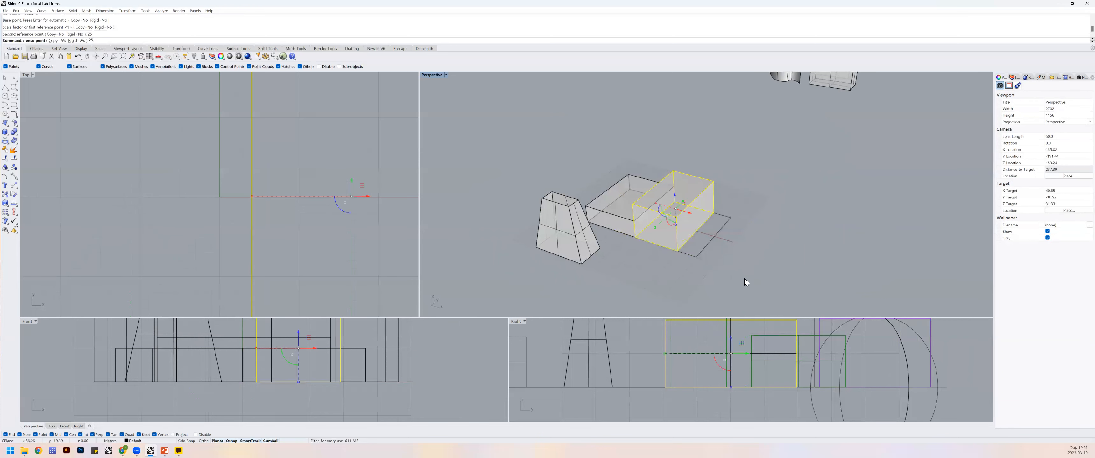
key("Return")
Stretch the ground rectangle under the taller box along positive Y with Scale1D, using its outer edge's negative Y corner as the base point.
mouse_move(711, 253)
right_mouse_down()
mouse_move(740, 218)
mouse_move(697, 246)
right_mouse_up()
left_click(698, 252)
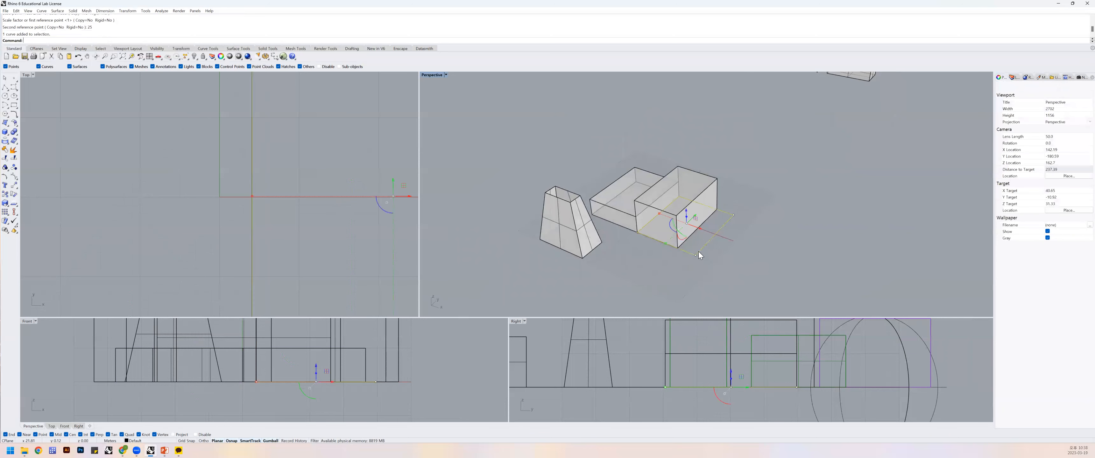
type("sc")
key("Return")
left_click(696, 255)
left_click(733, 215)
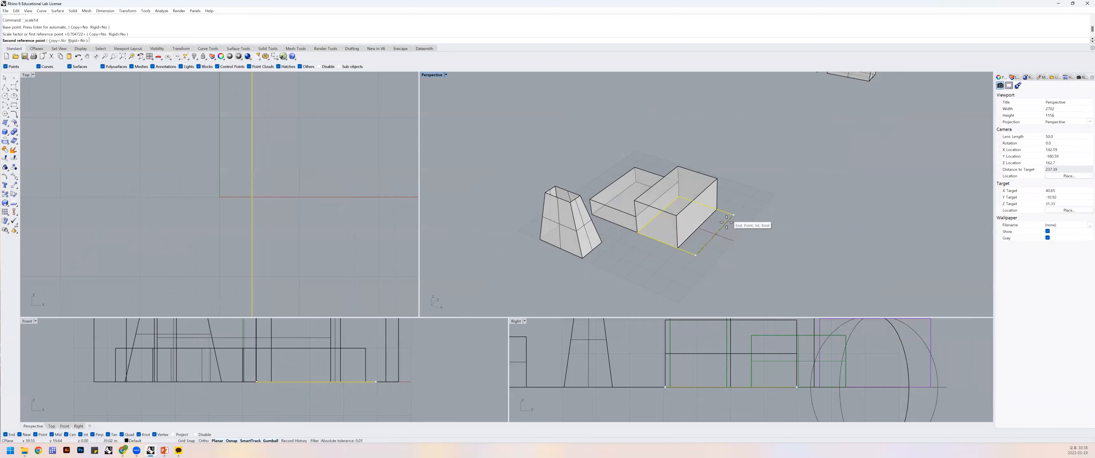
left_click(777, 191)
right_click_drag(777, 191, 741, 221)
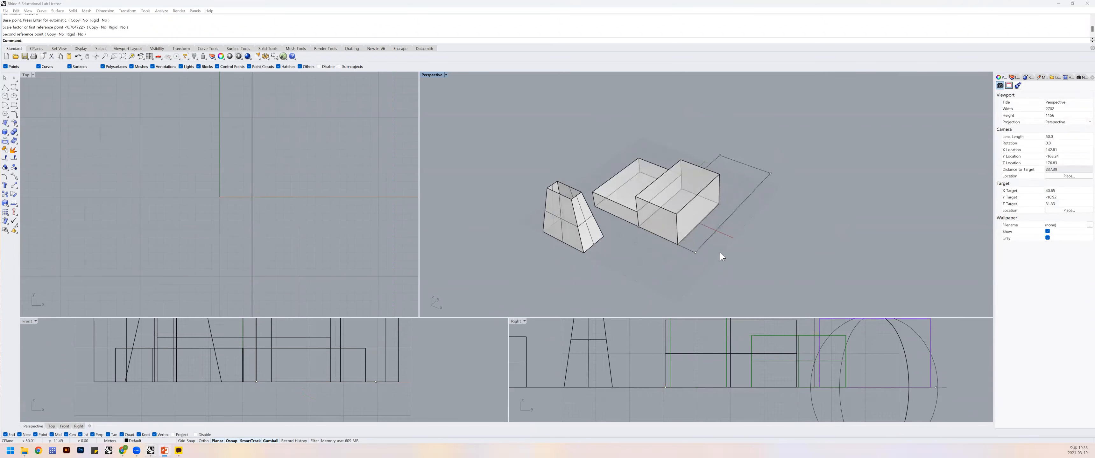
Try to rotate the taller box with Rotate3D about its negative Y bottom edge, using the top corner beside the lower box as first reference.
mouse_move(720, 257)
right_mouse_down()
mouse_move(716, 245)
mouse_move(713, 257)
right_mouse_up()
left_click(689, 238)
left_click(733, 249)
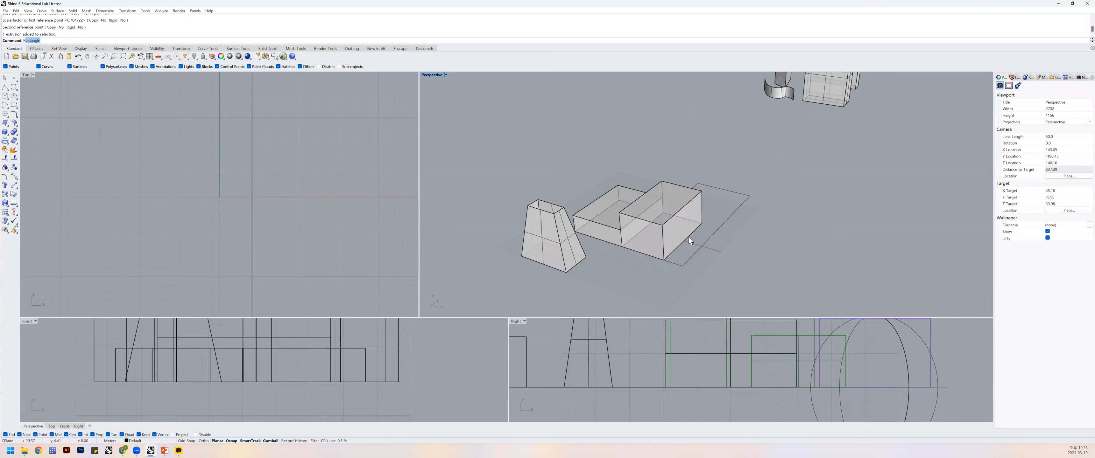
type("o3")
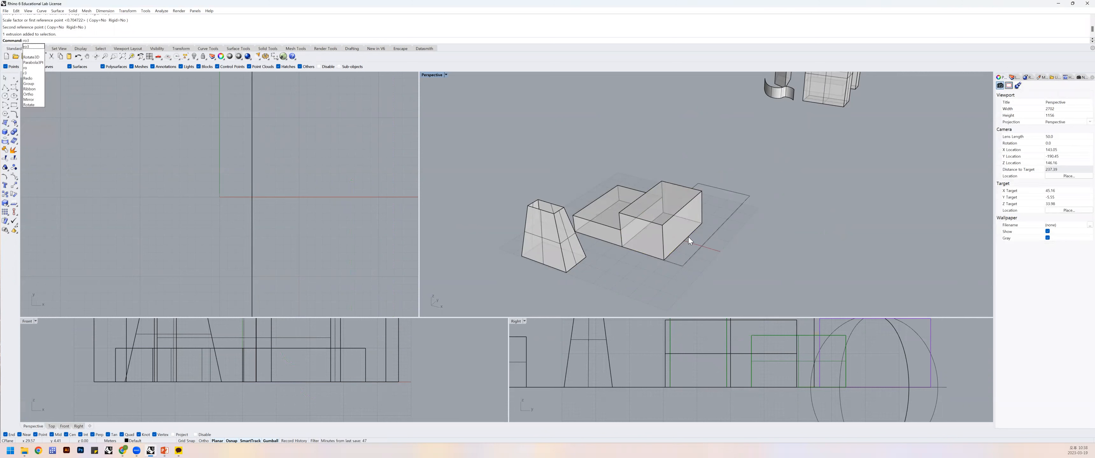
key("Down")
key("Return")
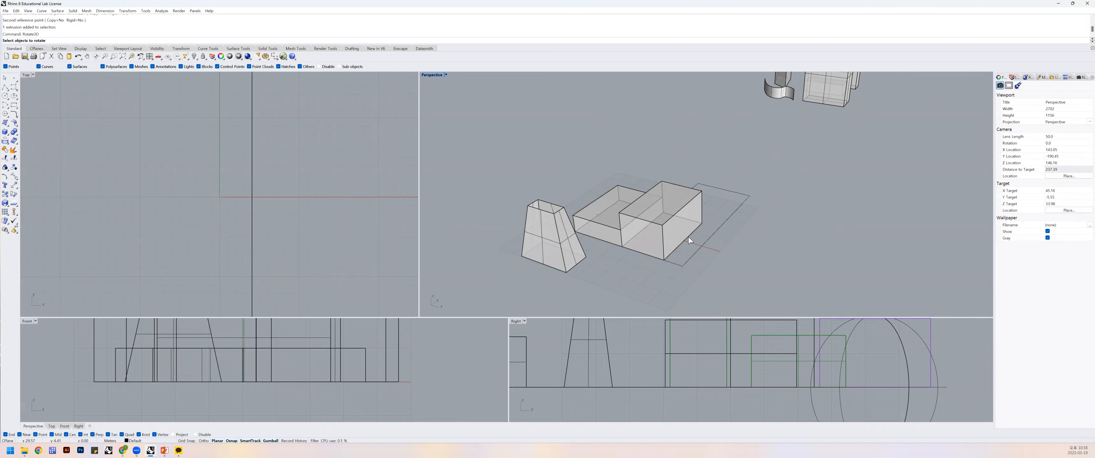
left_click(640, 232)
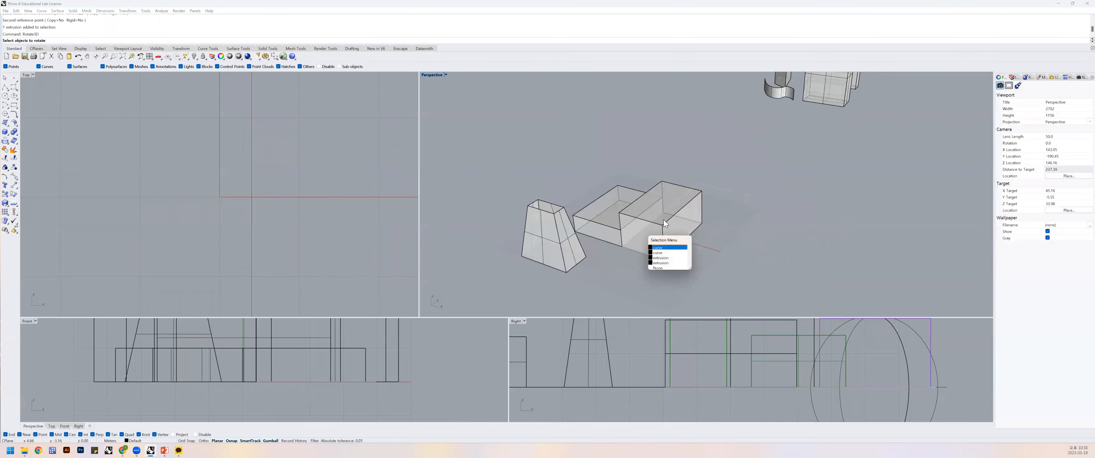
left_click(663, 258)
key("Return")
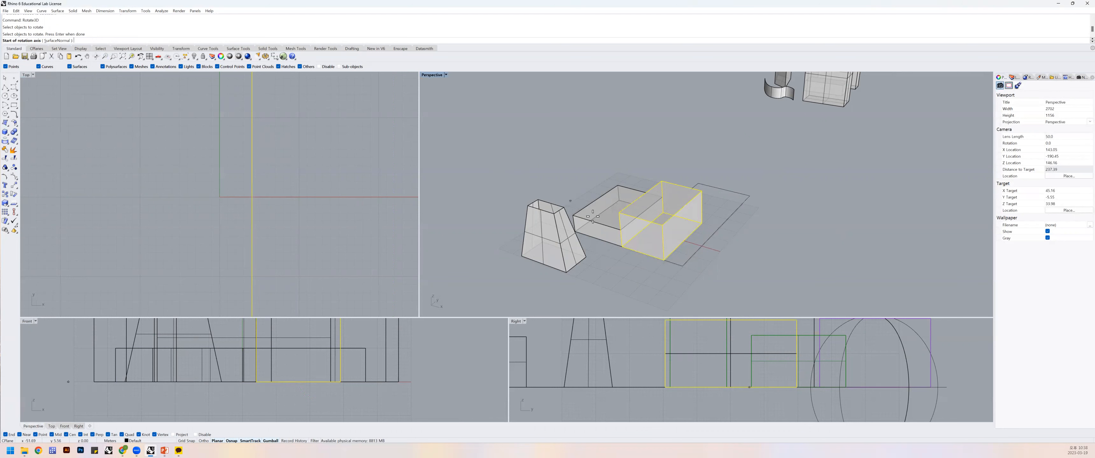
left_click(622, 247)
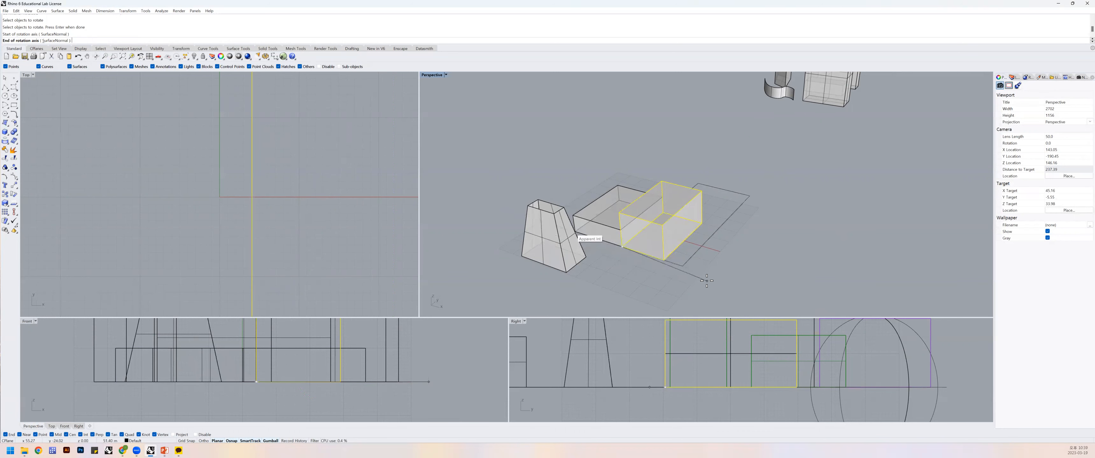
left_click(663, 260)
left_click(664, 260)
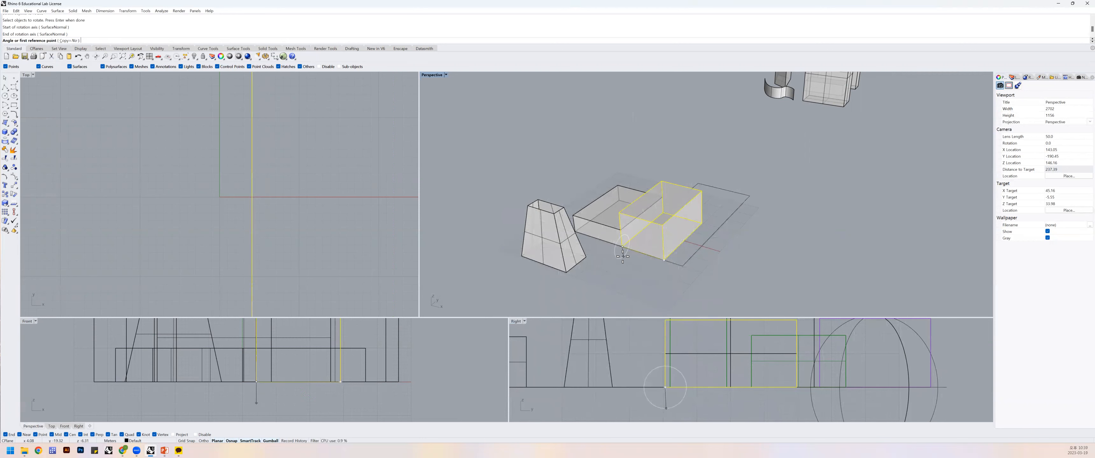
left_click(618, 214)
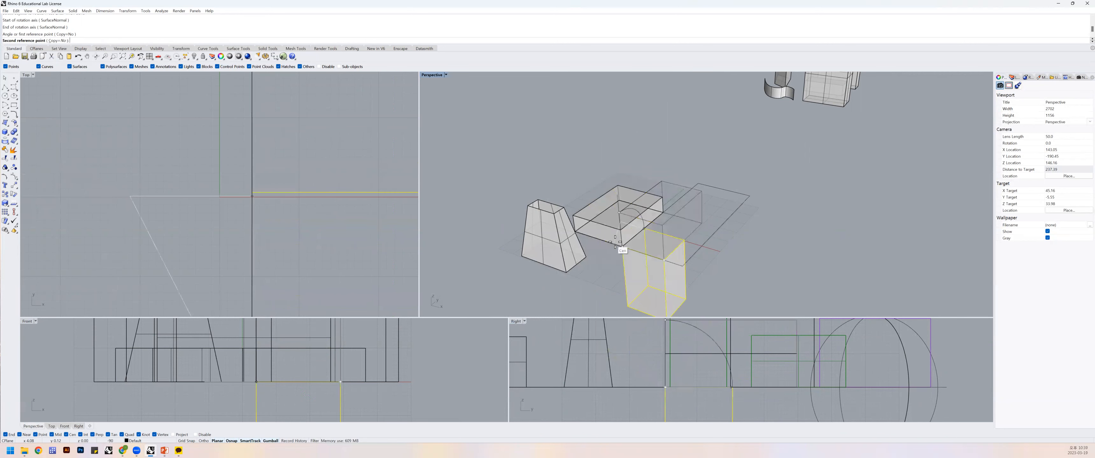
left_click(614, 242)
Try to turn the taller box with Rotate3D about its negative Y vertical edge beside the lower box, referencing the opposite bottom corner.
left_click(650, 242)
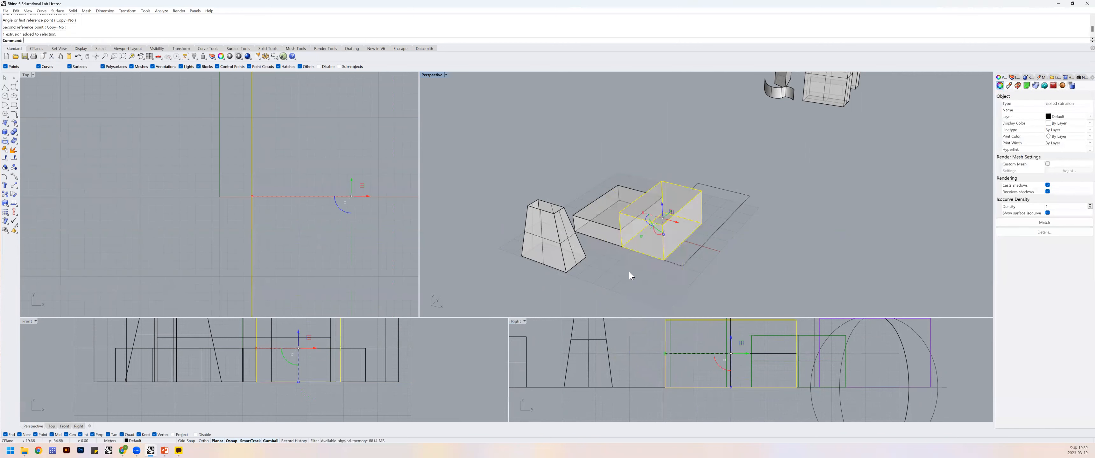
key("Return")
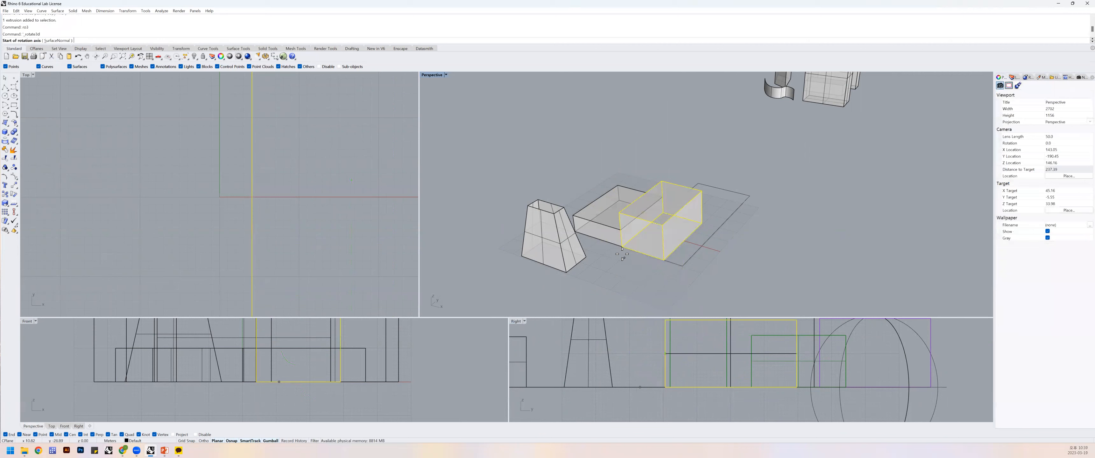
left_click(621, 253)
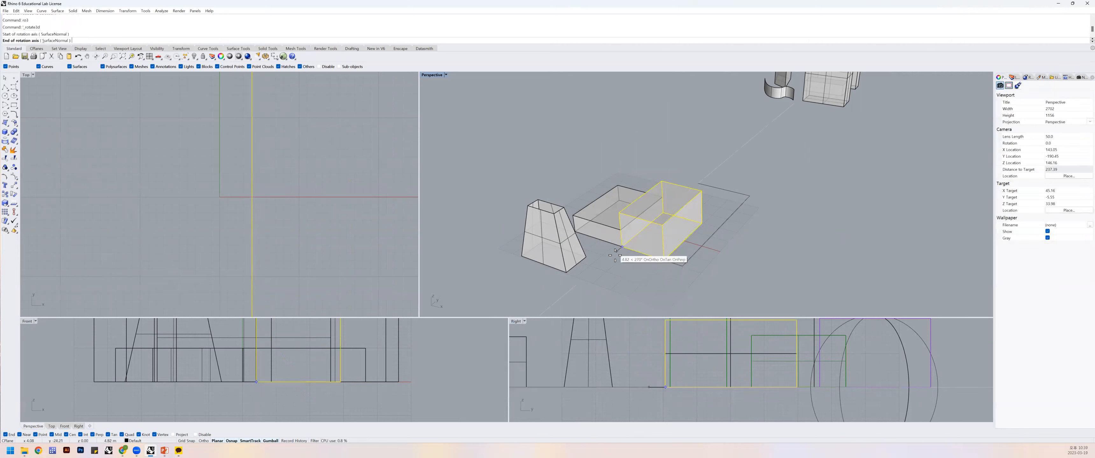
left_click(622, 215)
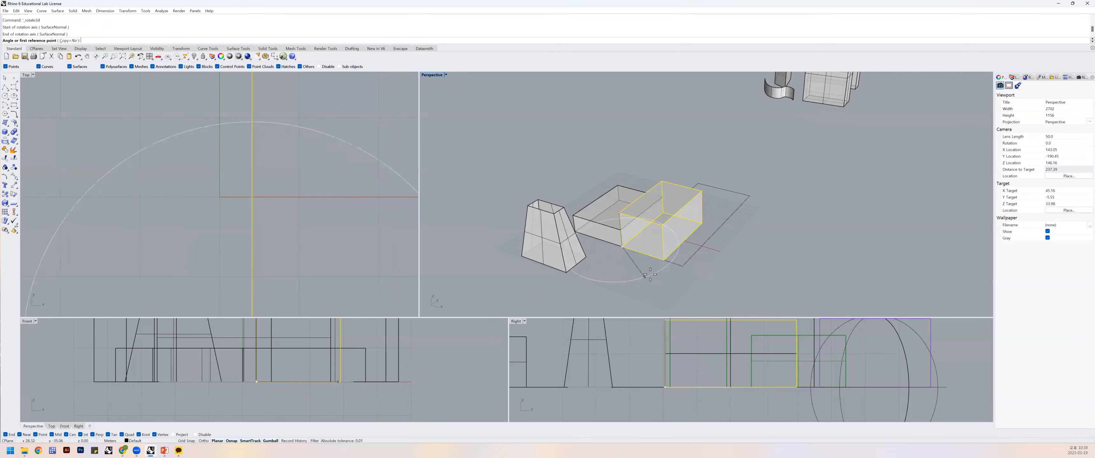
left_click(668, 266)
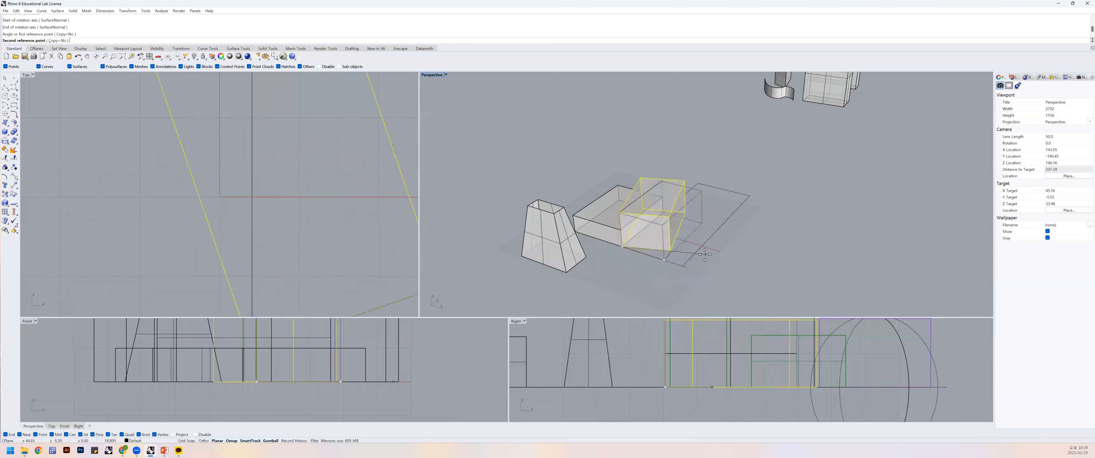
left_click(643, 271)
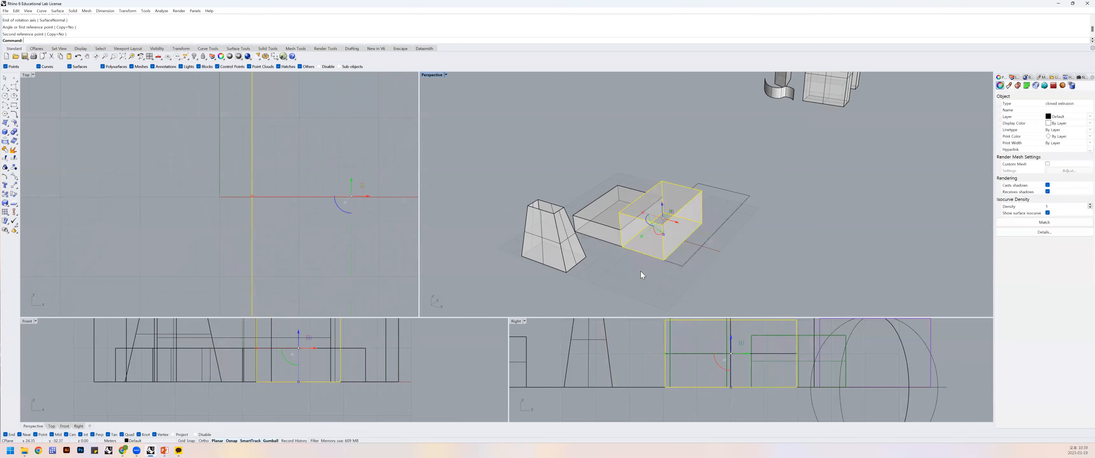
Try to tip the taller box toward negative Y with Rotate3D, using its negative Y bottom edge as the rotation axis.
key("Return")
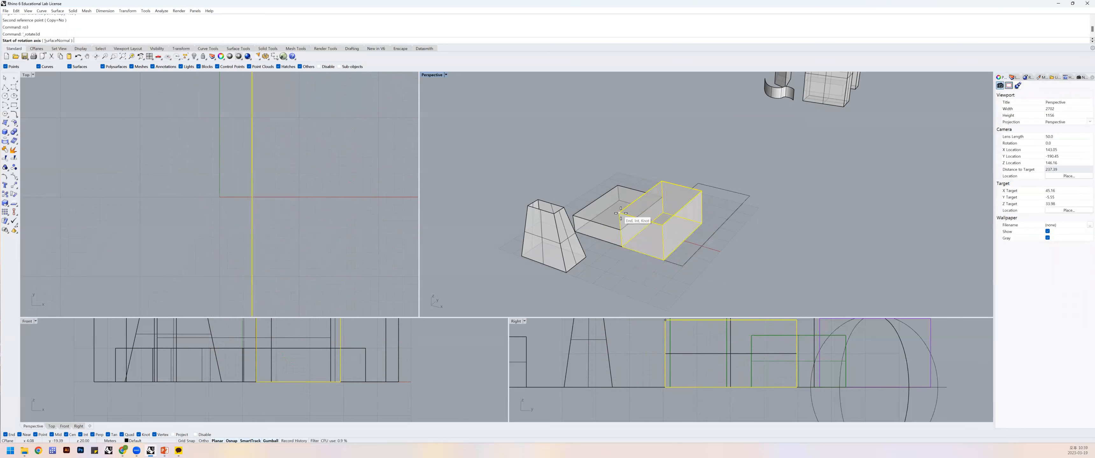
left_click(622, 246)
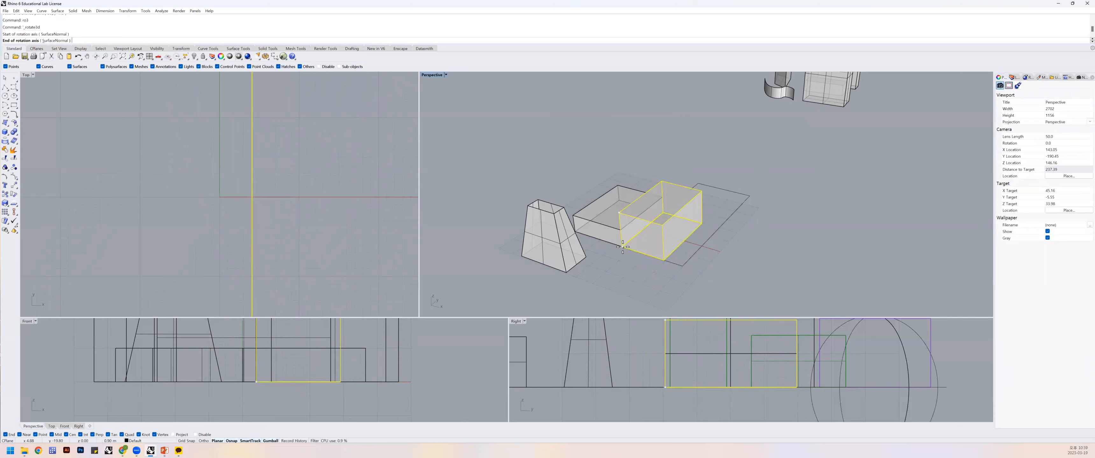
left_click(664, 260)
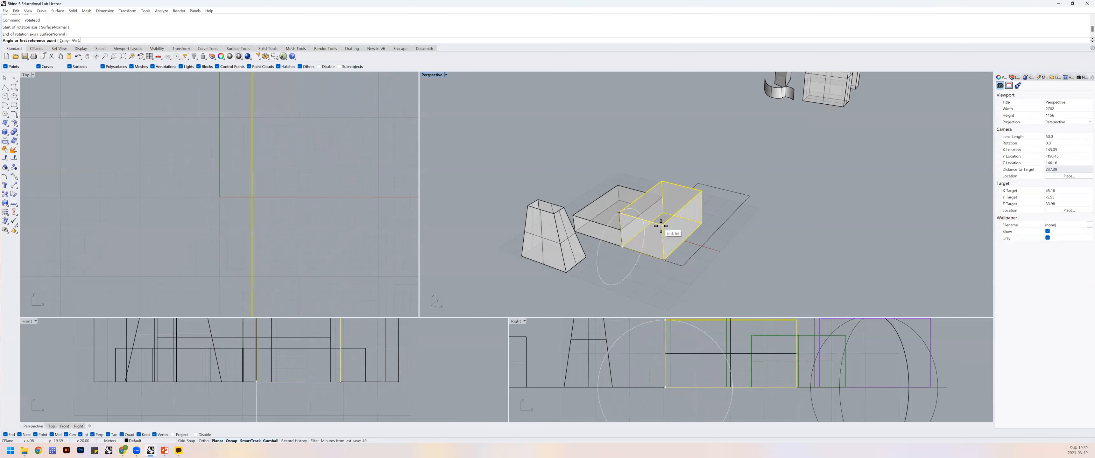
left_click(619, 212)
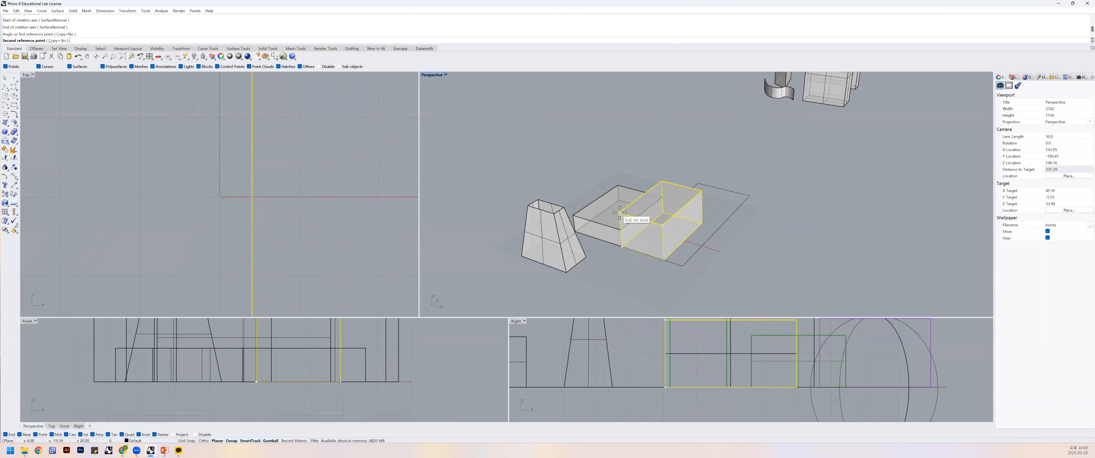
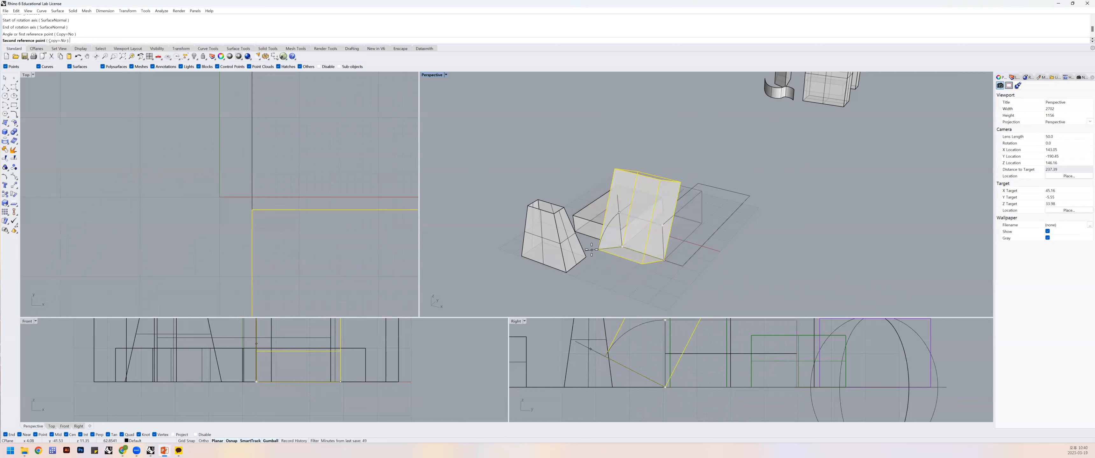
left_click(636, 265)
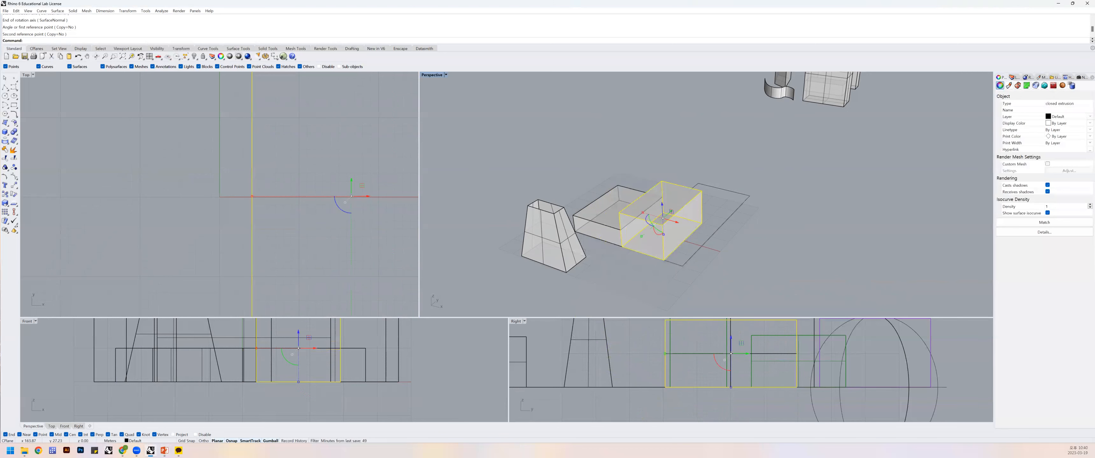
Stand the taller box upright on the negative Y side by rotating it 90 degrees with Rotate3D about its negative Y bottom edge.
key("alt+Tab")
left_click(688, 257)
left_click(647, 265)
type("ro3")
key("Return")
left_click(621, 247)
left_click(661, 258)
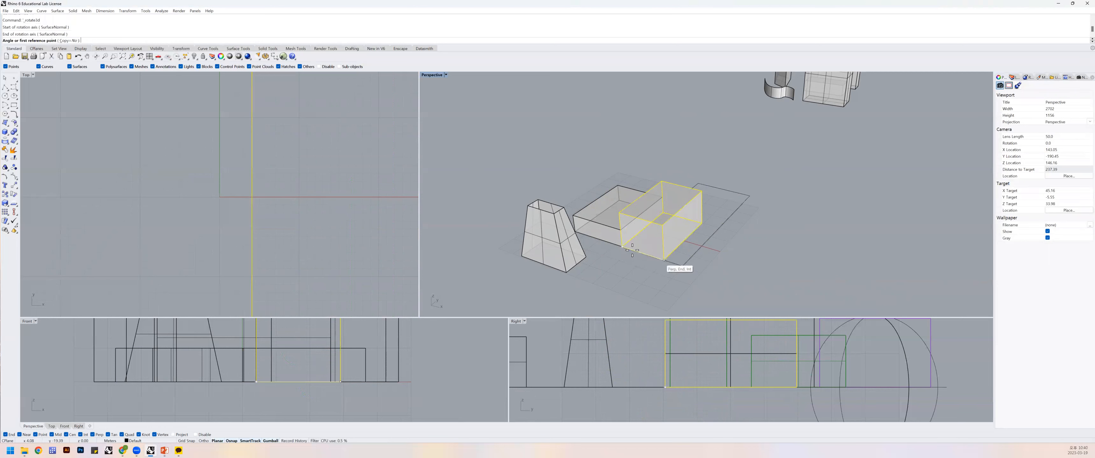
left_click(617, 215)
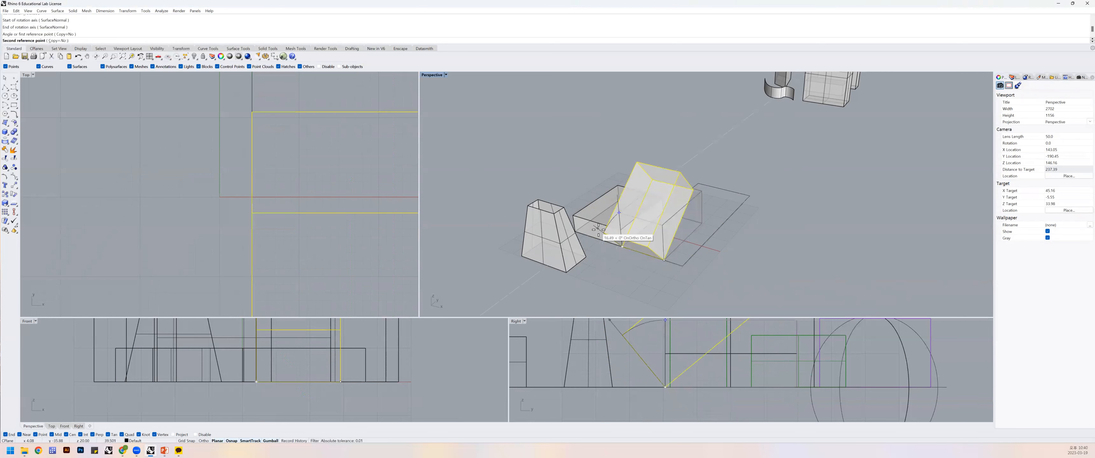
key("Home")
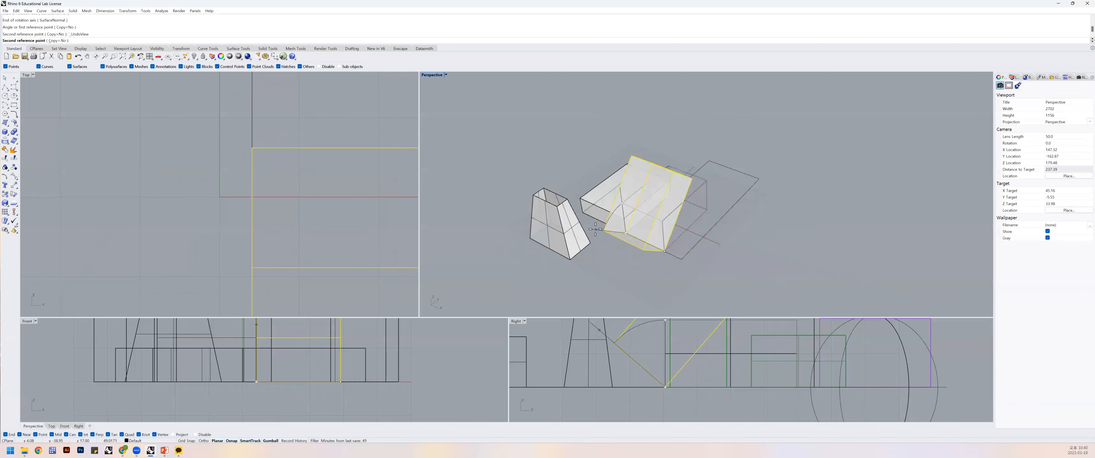
key("End")
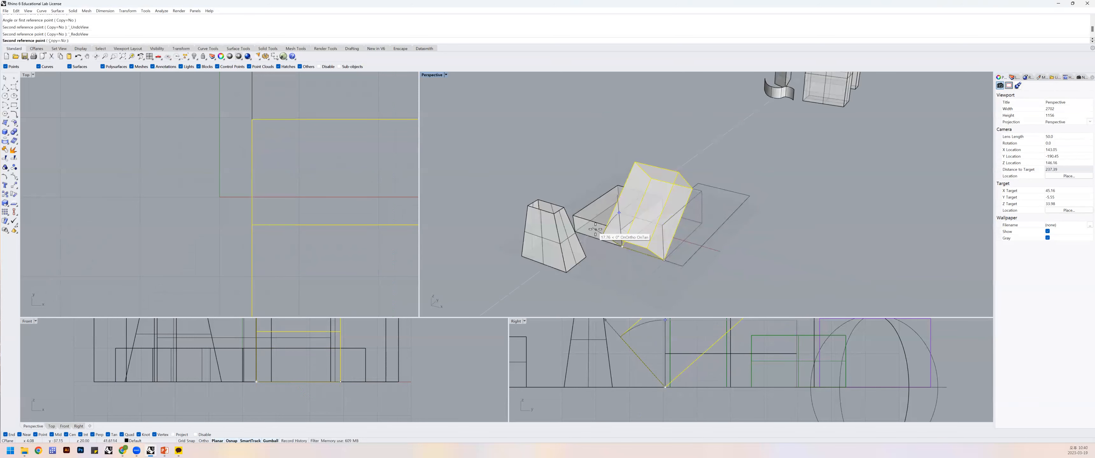
scroll(595, 229, "up", 1)
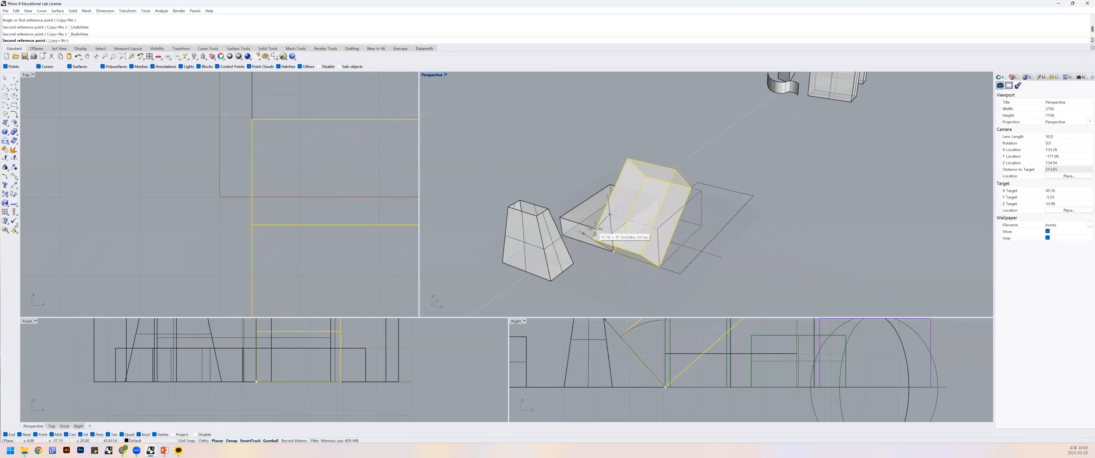
key("Down")
key("Down")
key("Right")
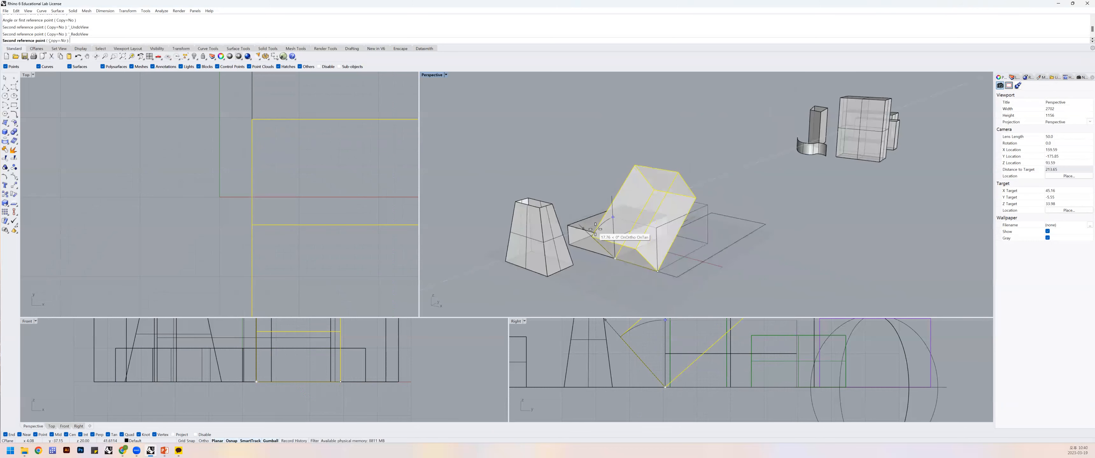
key("Right")
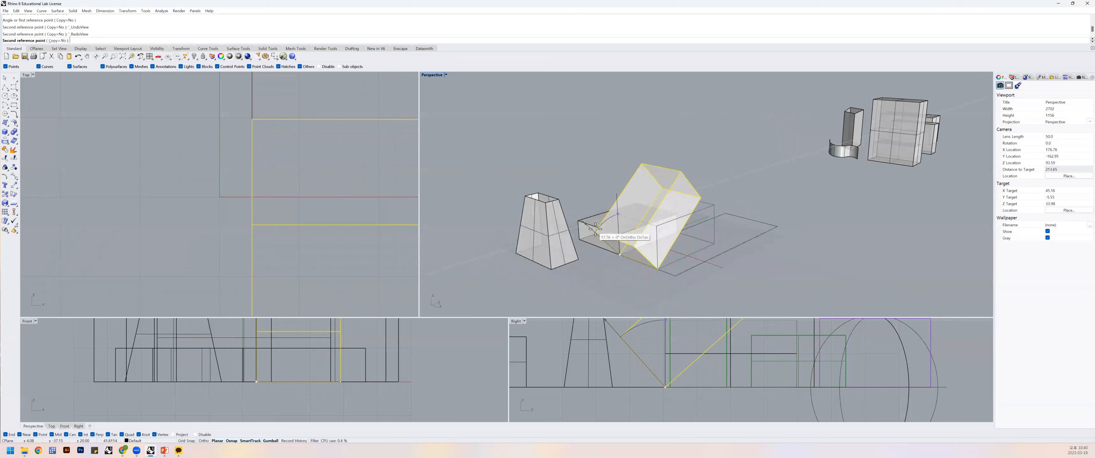
mouse_move(588, 255)
right_mouse_down()
mouse_move(596, 274)
mouse_move(592, 249)
mouse_move(609, 258)
right_mouse_up()
left_click(597, 276)
left_click(724, 215)
mouse_move(723, 214)
right_mouse_down()
mouse_move(700, 250)
mouse_move(666, 224)
mouse_move(690, 238)
mouse_move(710, 204)
right_mouse_up()
Start a vertical cylinder centred on the rotated box's positive X, negative Y bottom corner and pick its radius.
key("alt+Tab")
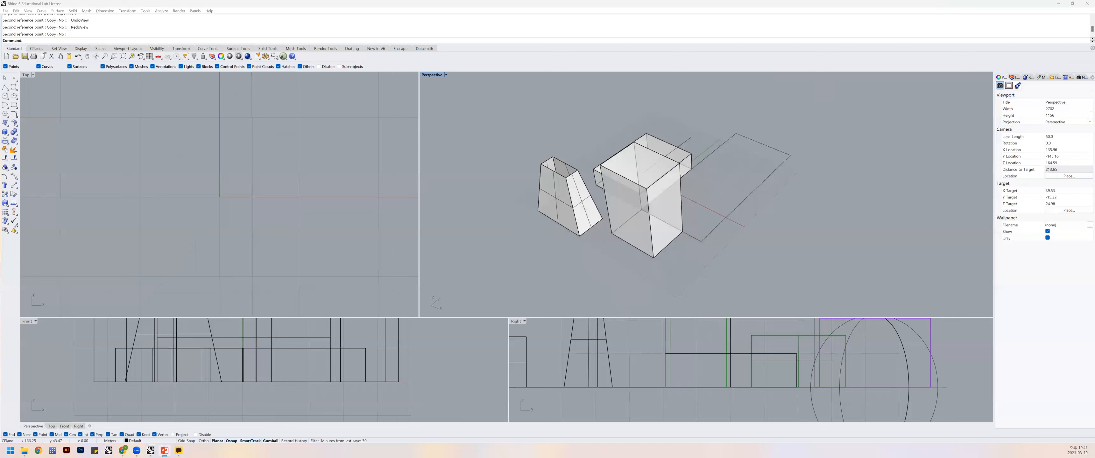
right_click_drag(835, 218, 670, 178)
scroll(730, 202, "up", 3)
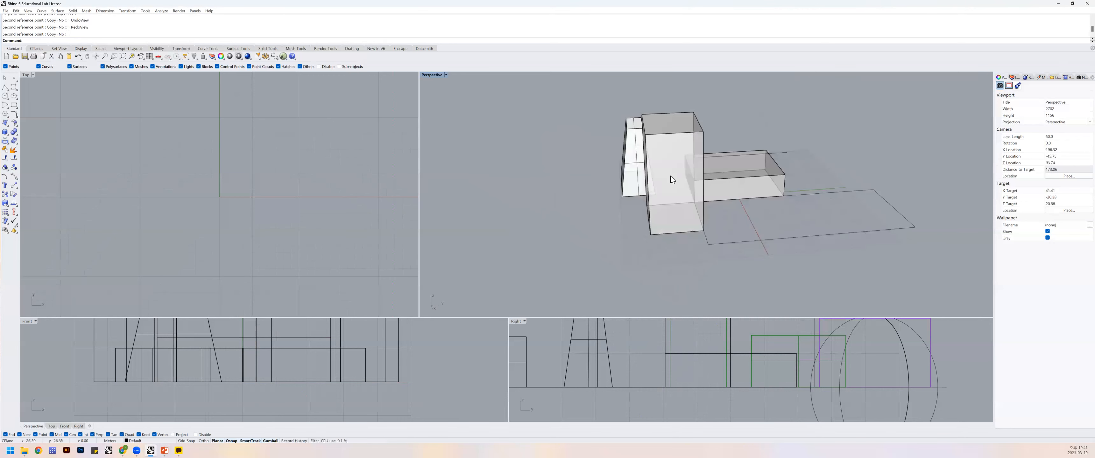
left_click(670, 178)
right_click_drag(738, 192, 765, 199)
left_click(721, 194)
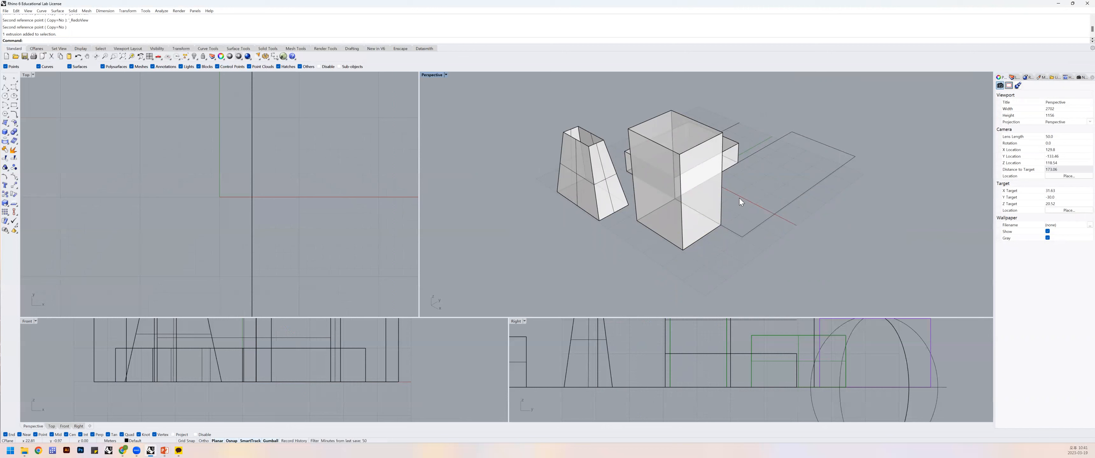
type("Cyl")
key("Return")
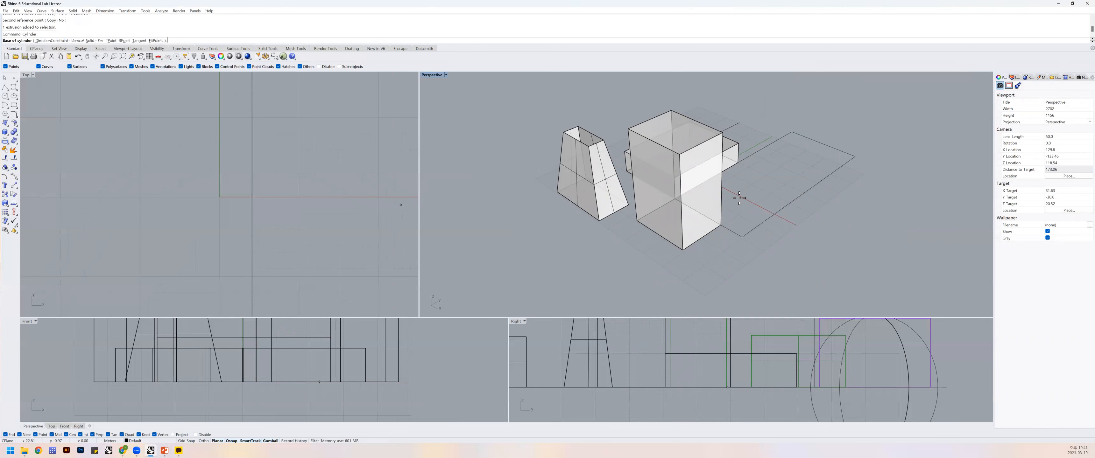
left_click(683, 251)
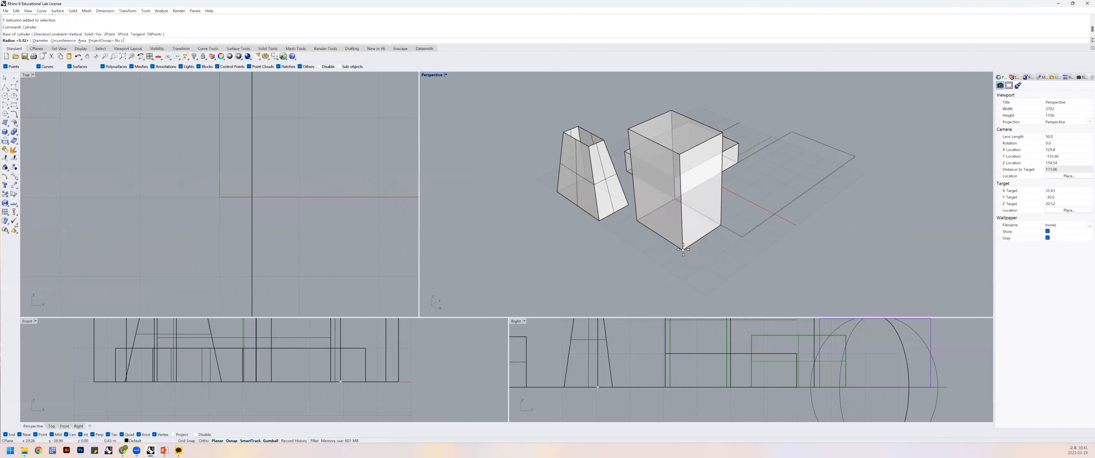
left_click(693, 267)
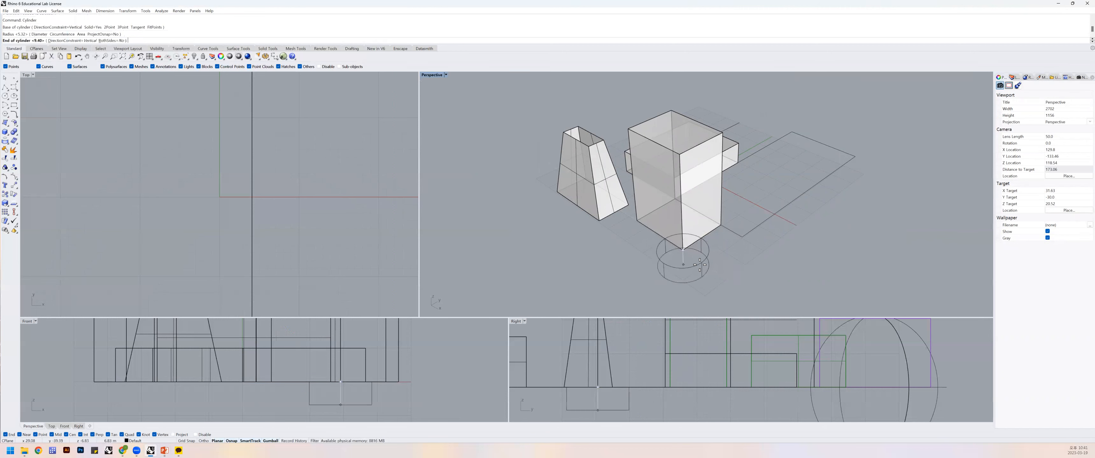
Complete the vertical cylinder at the tall box's corner, making it lower than the box.
left_click(689, 194)
right_click_drag(690, 193, 686, 221)
scroll(718, 197, "down", 4)
Hide the low extrusion, the tapered solid and the surrounding curves, keeping only the tall box and the cylinder visible.
left_click_drag(768, 163, 744, 253)
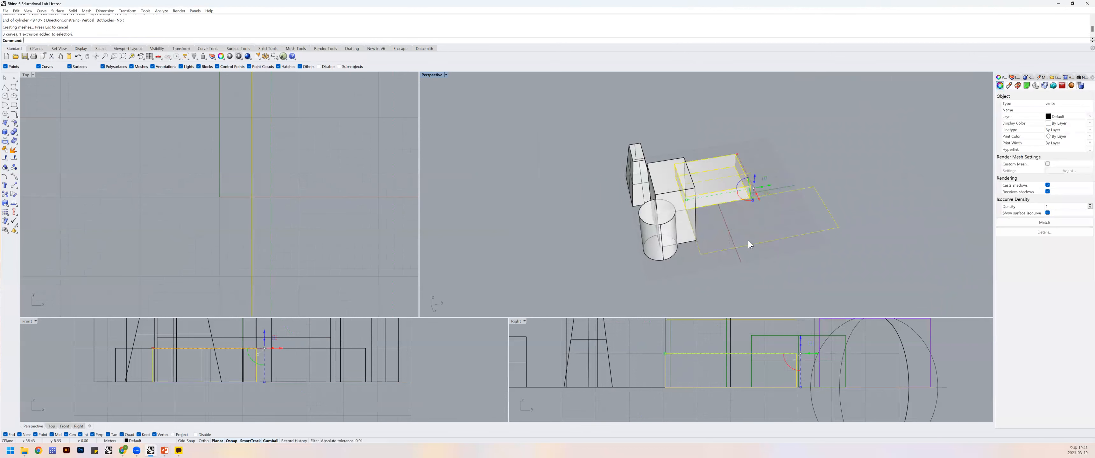
type("h")
key("Return")
left_click_drag(654, 136, 620, 155)
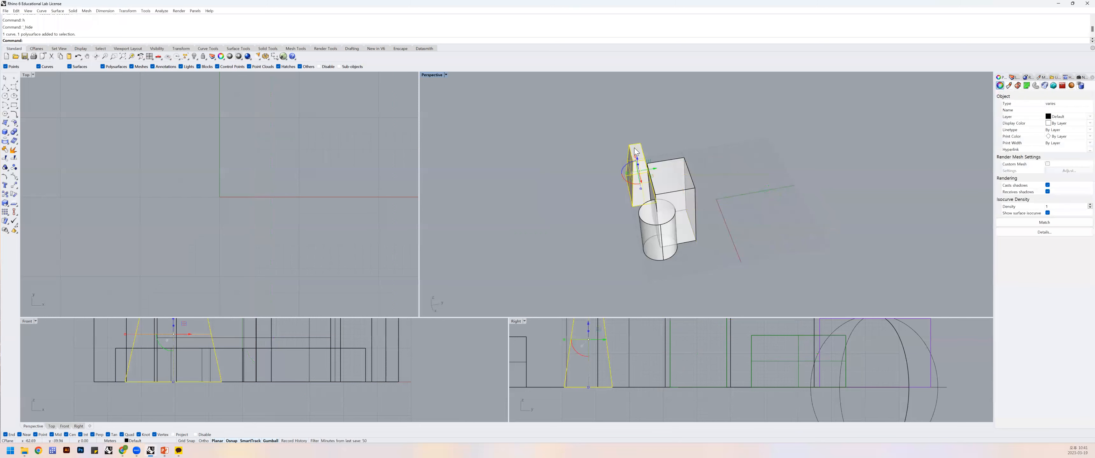
type("h")
key("Return")
right_click_drag(695, 180, 742, 167)
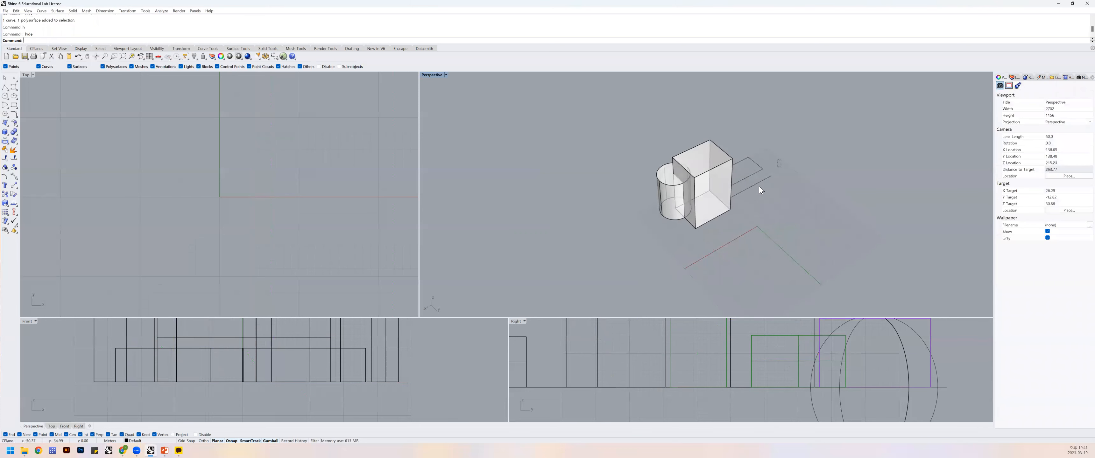
left_click_drag(758, 186, 746, 201)
type("h")
key("Return")
Create a tall vertical pyramid with an inscribed polygon base that overlaps the side of the box opposite the cylinder.
scroll(720, 233, "up", 1)
type("Pyramid")
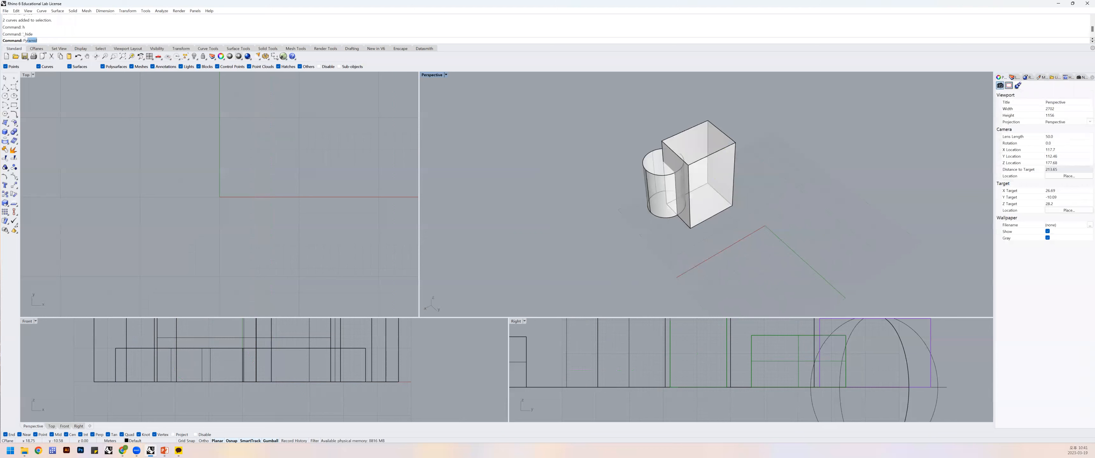
key("Return")
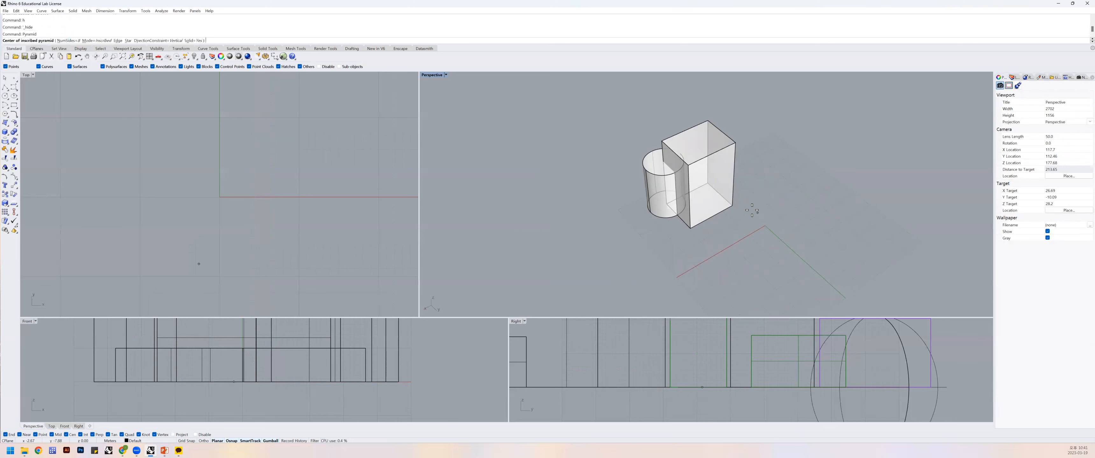
left_click(740, 208)
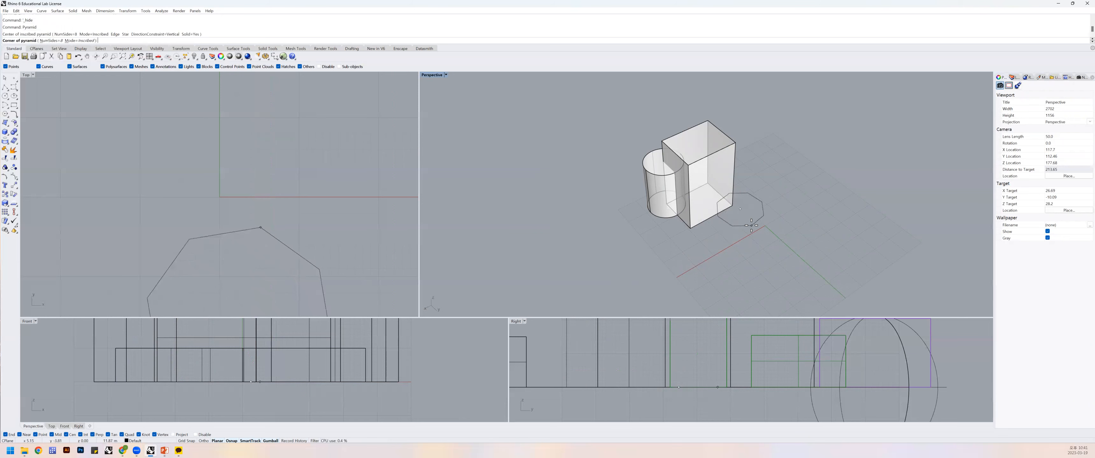
left_click(751, 225)
left_click(750, 142)
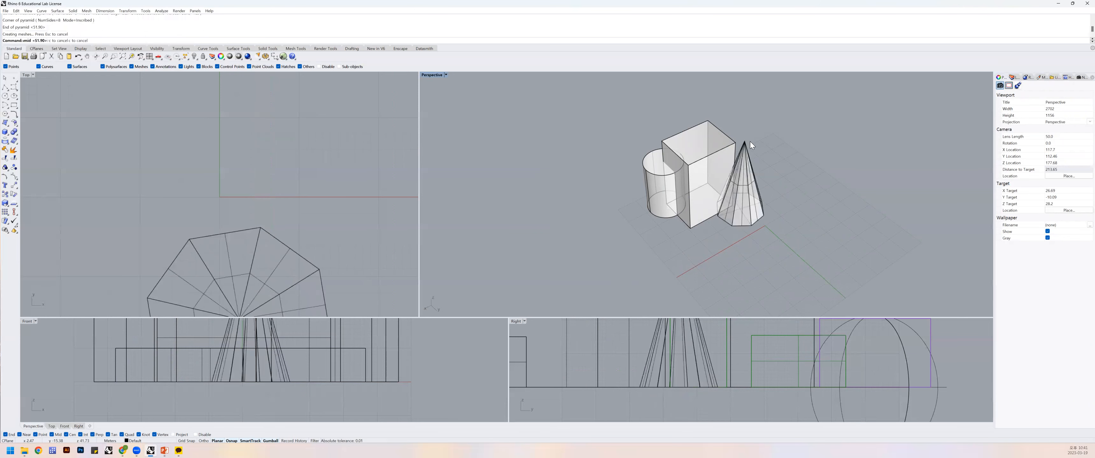
Combine the tall box and the cylinder into one solid with BooleanUnion, leaving out the pyramid.
right_click_drag(766, 182, 731, 230)
left_click(721, 219)
left_click(728, 234)
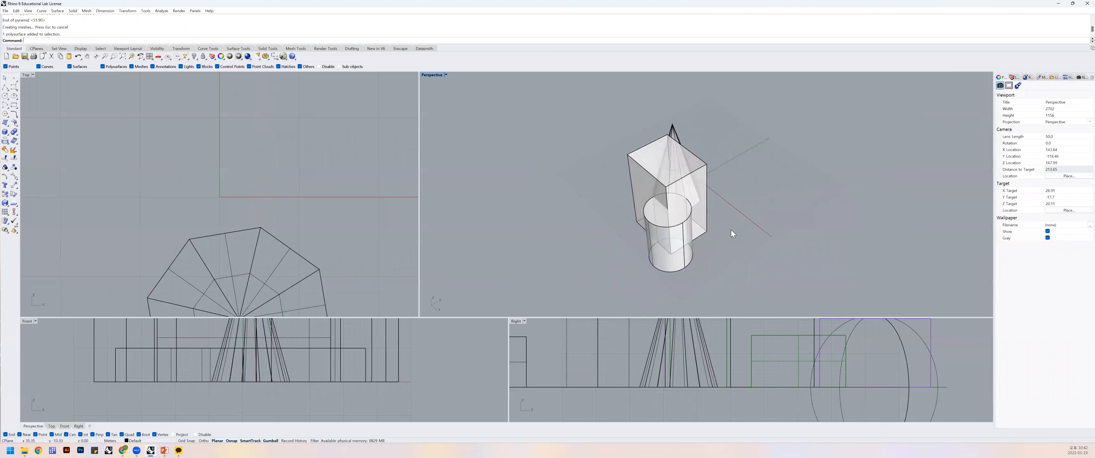
type("booleanUnion")
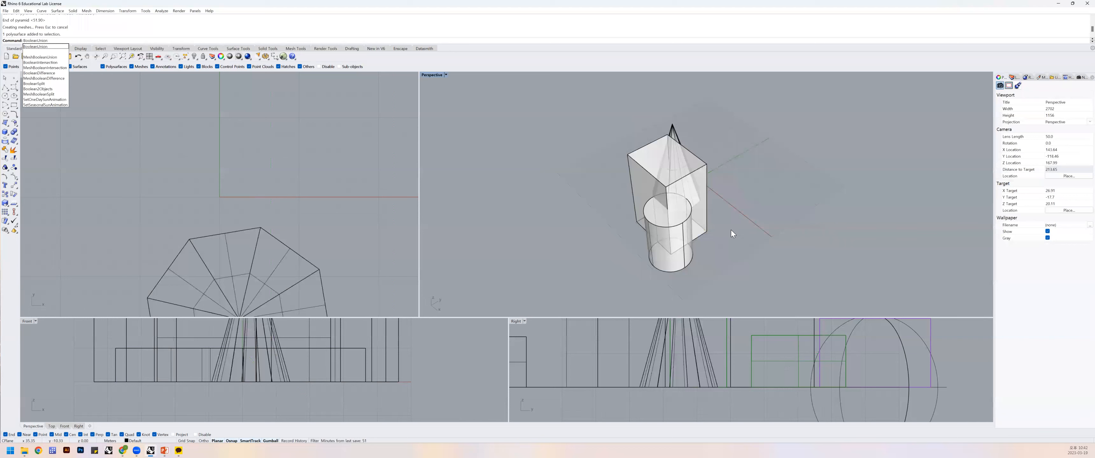
key("Return")
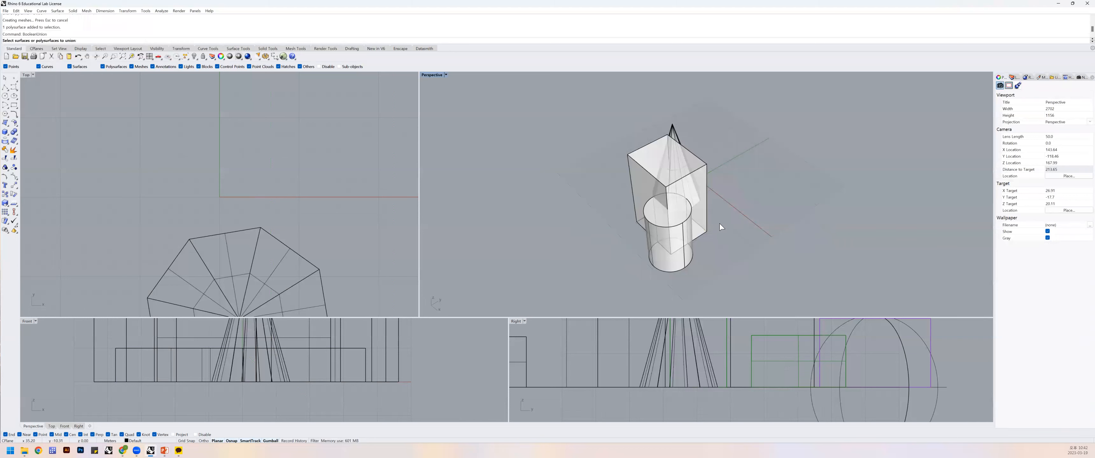
left_click(702, 208)
left_click(679, 260)
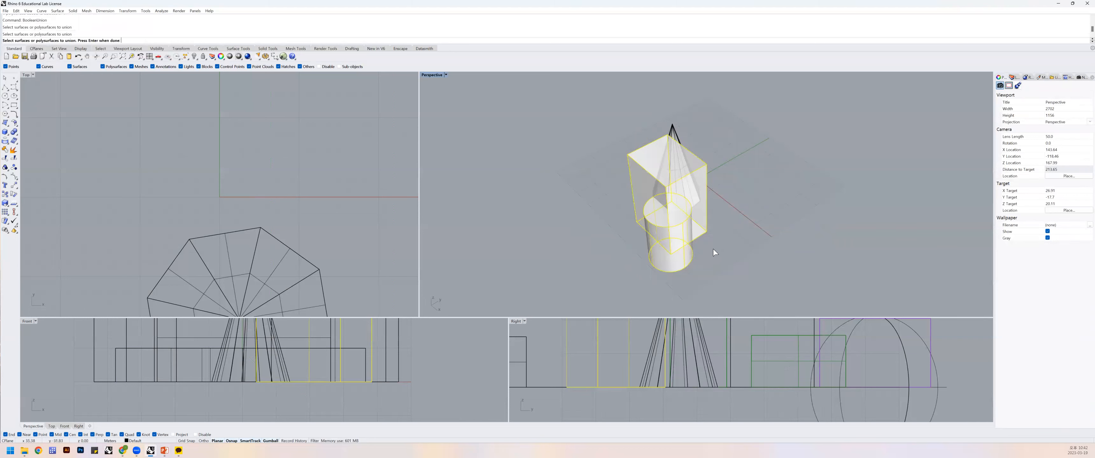
key("Return")
right_click_drag(716, 245, 704, 219)
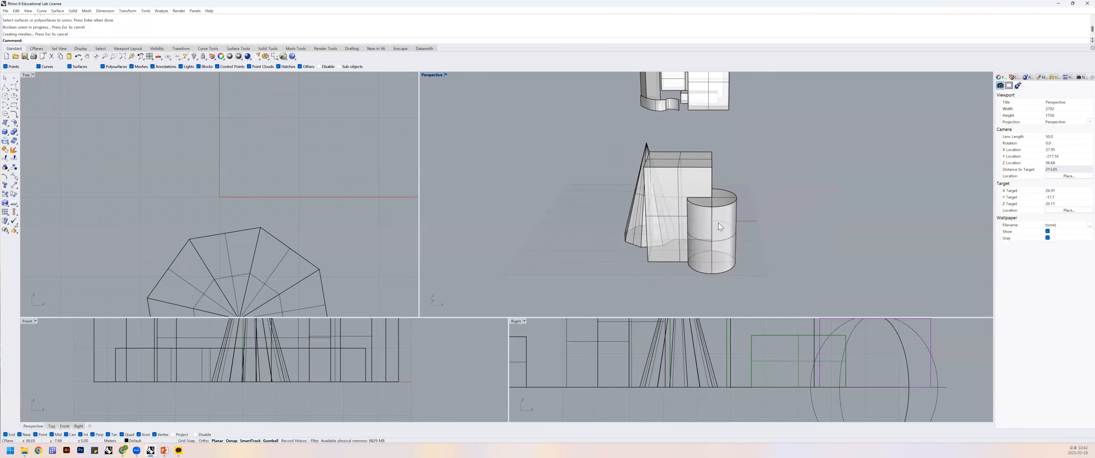
left_click(704, 219)
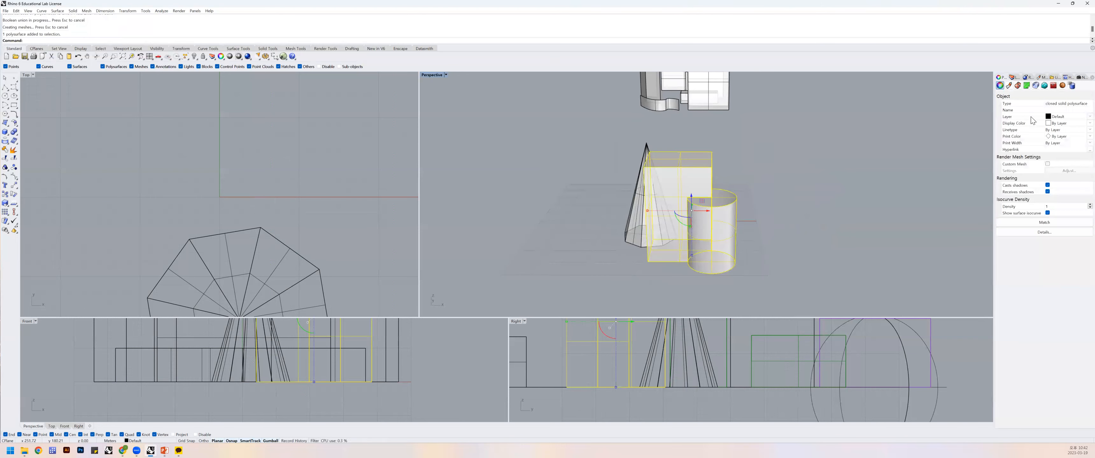
right_click_drag(751, 189, 688, 189)
left_click(745, 206)
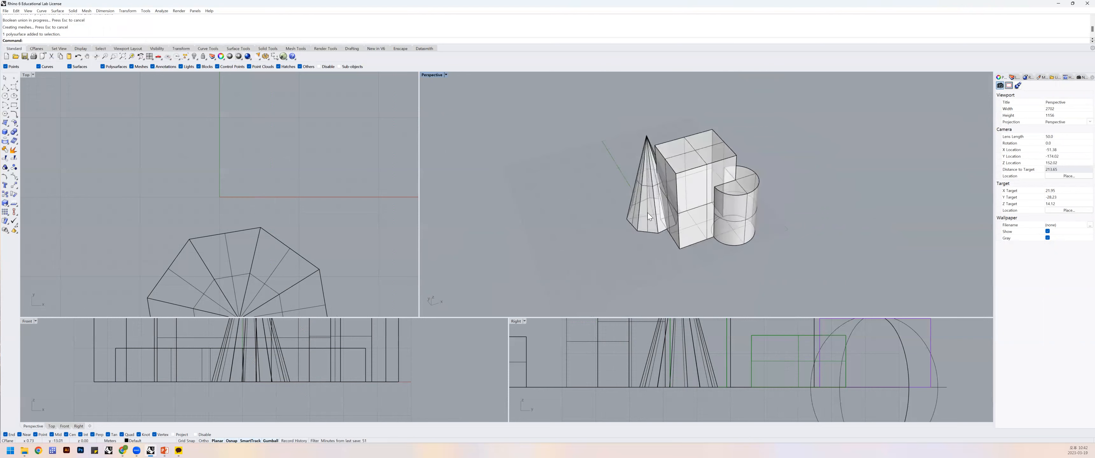
Move the pyramid away from the combined box and cylinder solid.
left_click(661, 179)
left_click_drag(664, 174, 595, 193)
left_click(721, 252)
Merge the coplanar faces of the combined box and cylinder solid with MergeAllFaces.
right_click_drag(721, 253, 740, 167)
left_click(714, 185)
key("Escape")
scroll(719, 183, "up", 6)
scroll(721, 186, "up", 2)
left_click(713, 199)
type("Merga")
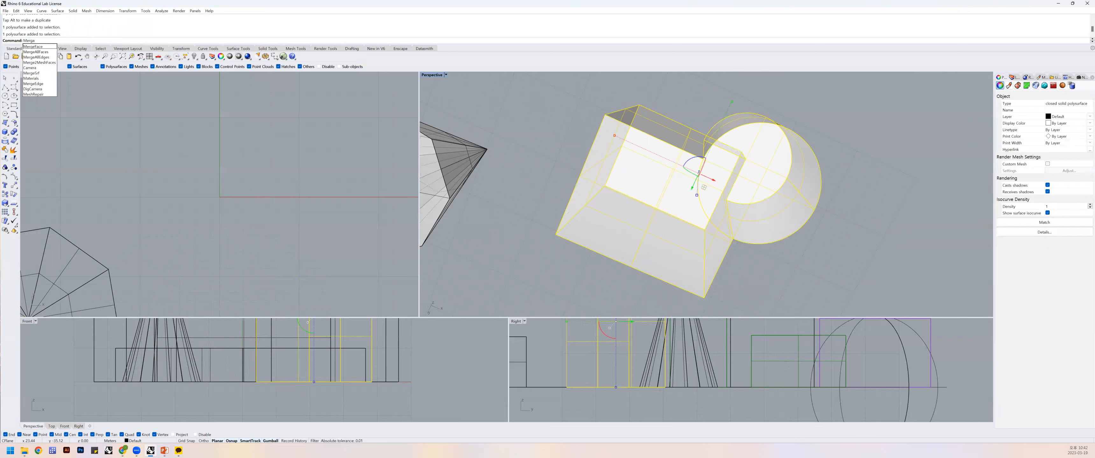
key("BackSpace")
type("eAll")
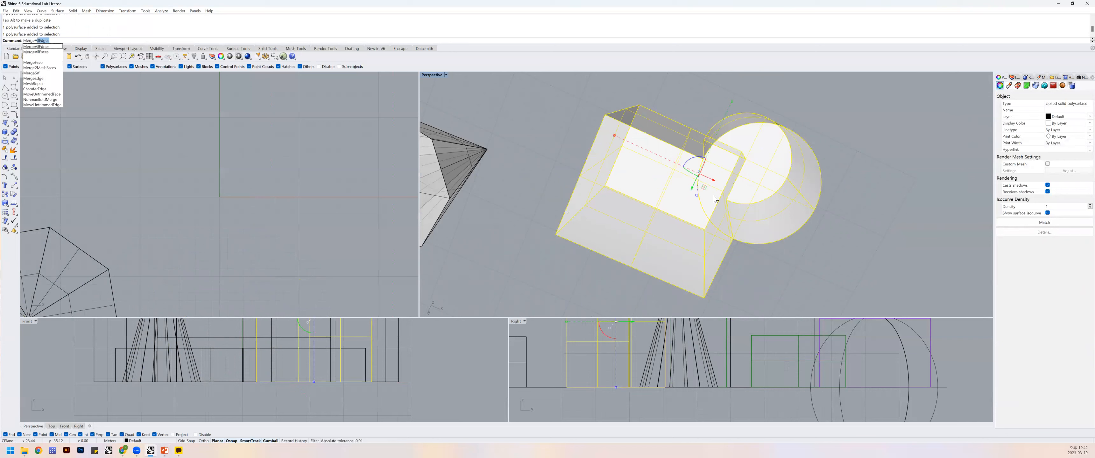
type("Faces")
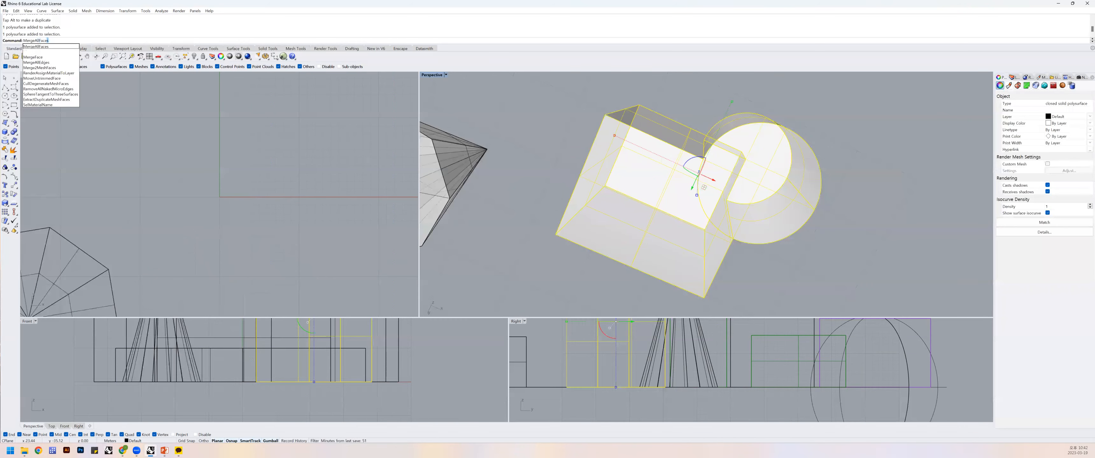
key("Return")
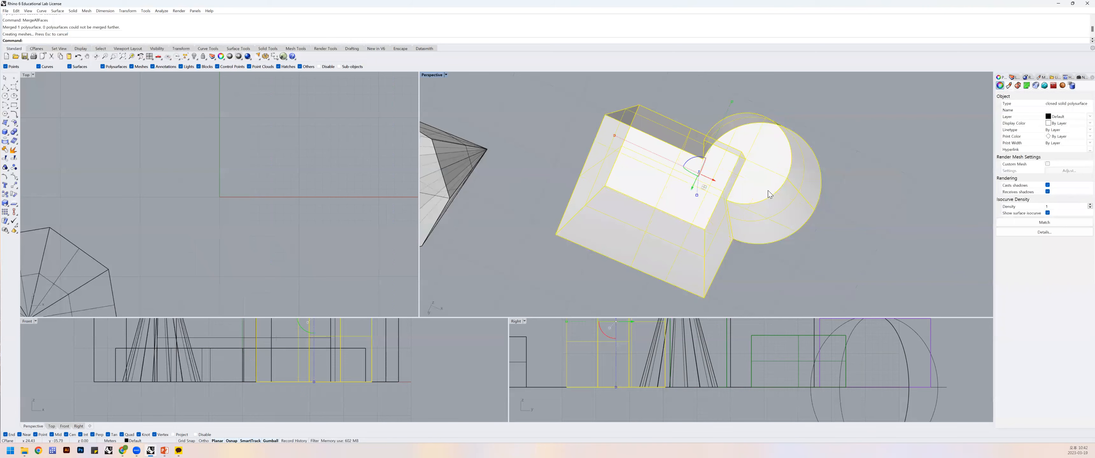
key("Escape")
Explode the merged box and cylinder solid into separate surfaces.
right_click_drag(727, 180, 712, 254)
scroll(712, 249, "down", 6)
left_click(746, 238)
left_click(782, 227)
left_click(749, 233)
type("explode")
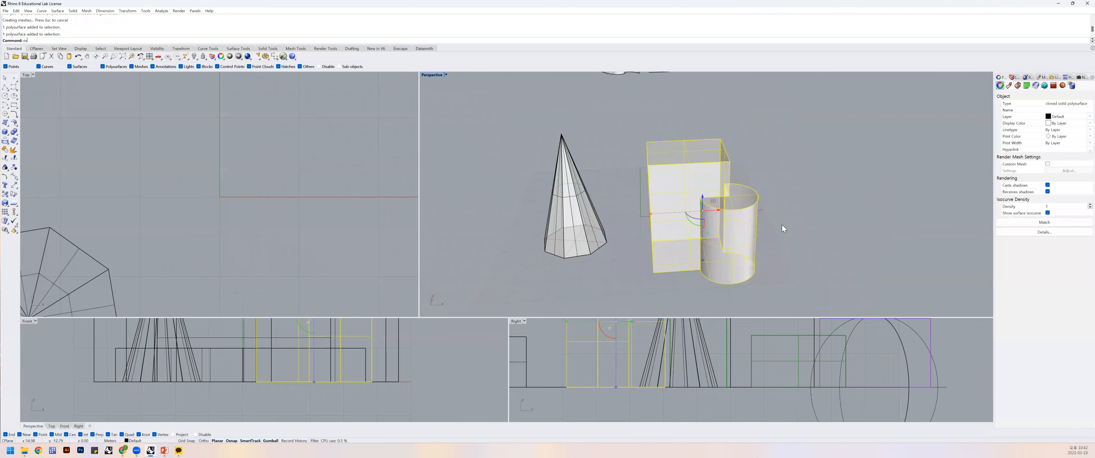
key("Return")
Examine the individual surfaces of the exploded box and cylinder by selecting them from several angles.
scroll(789, 222, "up", 5)
left_click(788, 222)
left_click(689, 185)
left_click(688, 225)
right_click_drag(740, 265, 695, 187)
left_click(694, 186)
left_click(693, 206)
right_click_drag(758, 197, 818, 213)
scroll(757, 255, "down", 4)
left_click(756, 250)
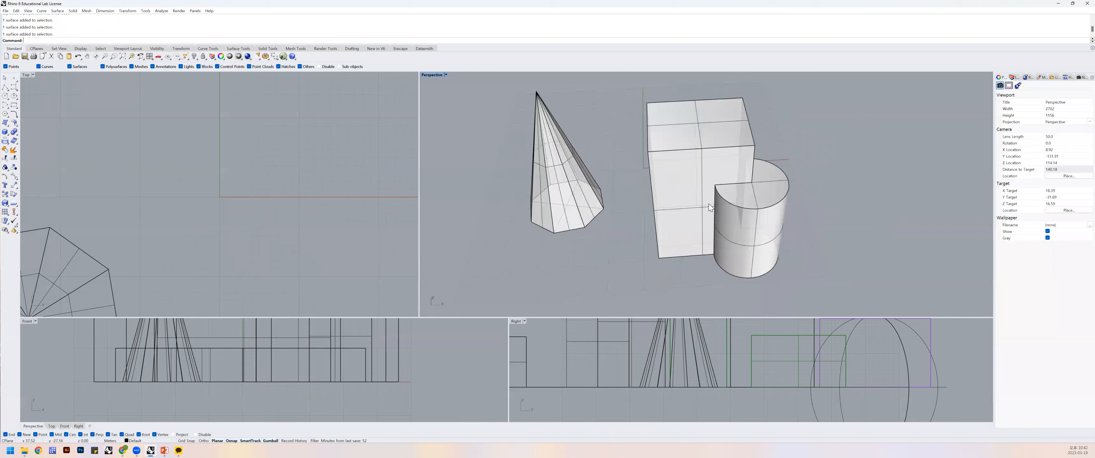
left_click(684, 187)
left_click(800, 159)
right_click_drag(800, 159, 764, 200)
scroll(750, 193, "down", 5)
Undo the explode and select the box and cylinder solid to check that it is joined.
key("ctrl+z")
scroll(750, 183, "up", 3)
left_click(722, 176)
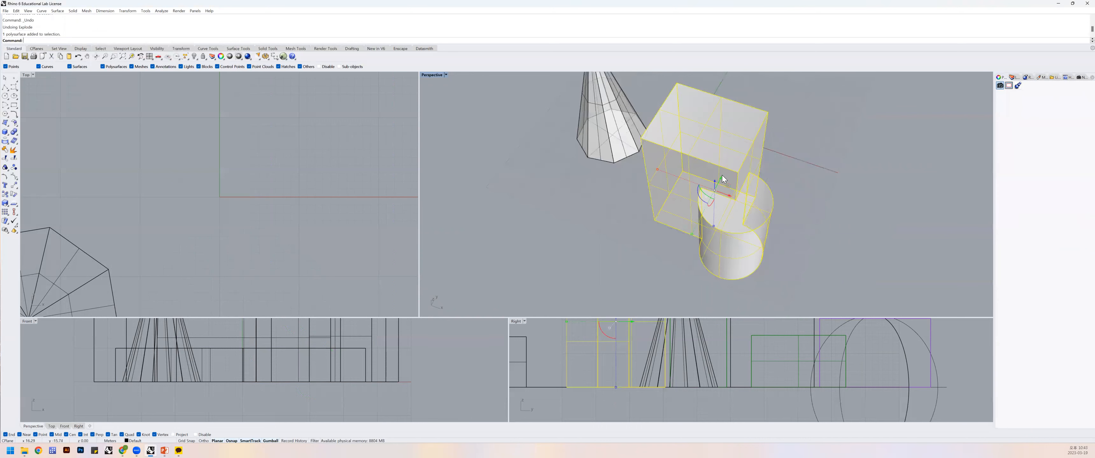
scroll(784, 173, "down", 4)
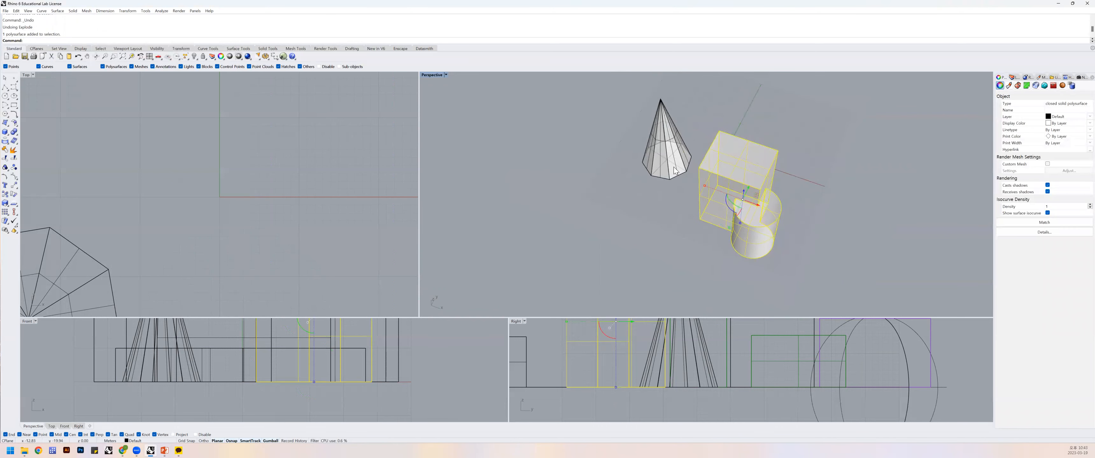
Move the pyramid back towards the combined solid so that it intersects the side of the box.
left_click(675, 171)
left_click_drag(679, 141, 756, 178)
left_click(791, 189)
right_click_drag(791, 189, 746, 180)
left_click(759, 205)
left_click(792, 225)
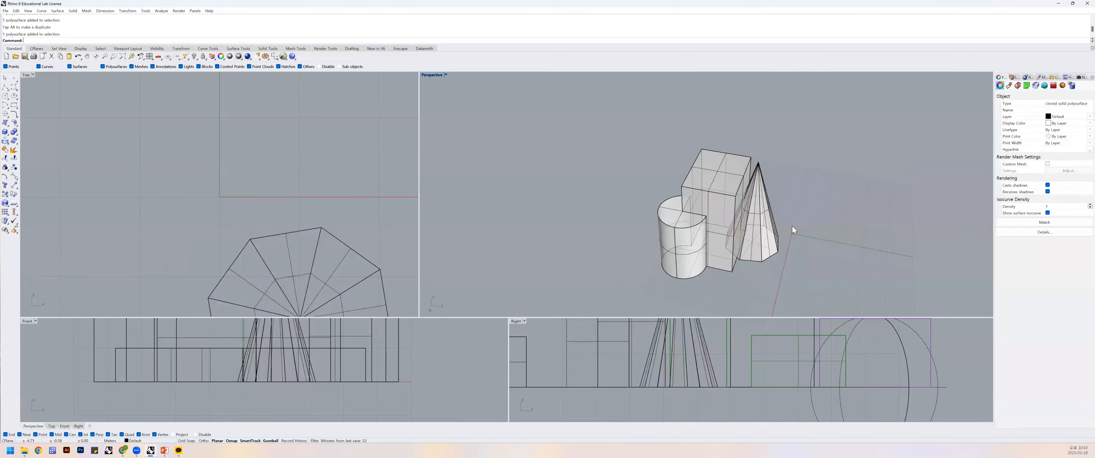
Subtract the pyramid from the combined box and cylinder solid with BooleanDifference.
type("booleandifference")
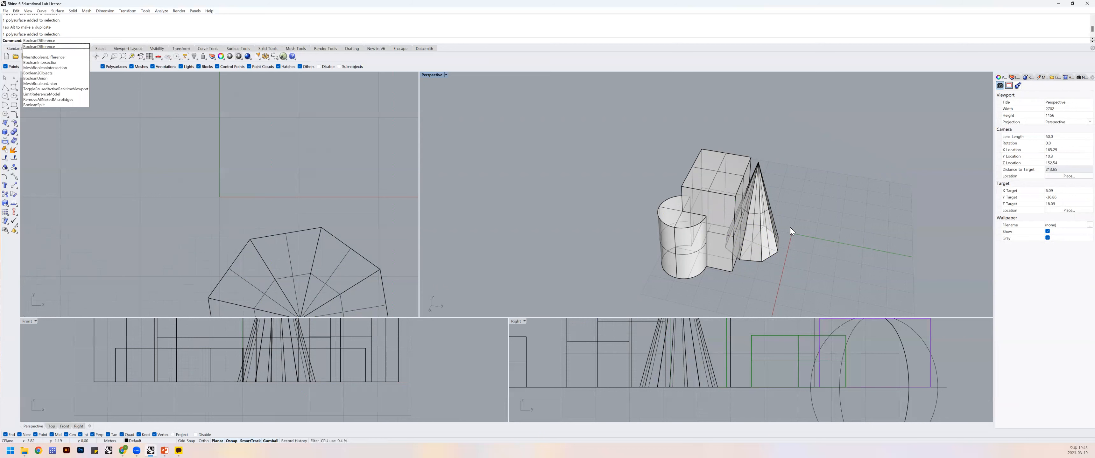
key("Return")
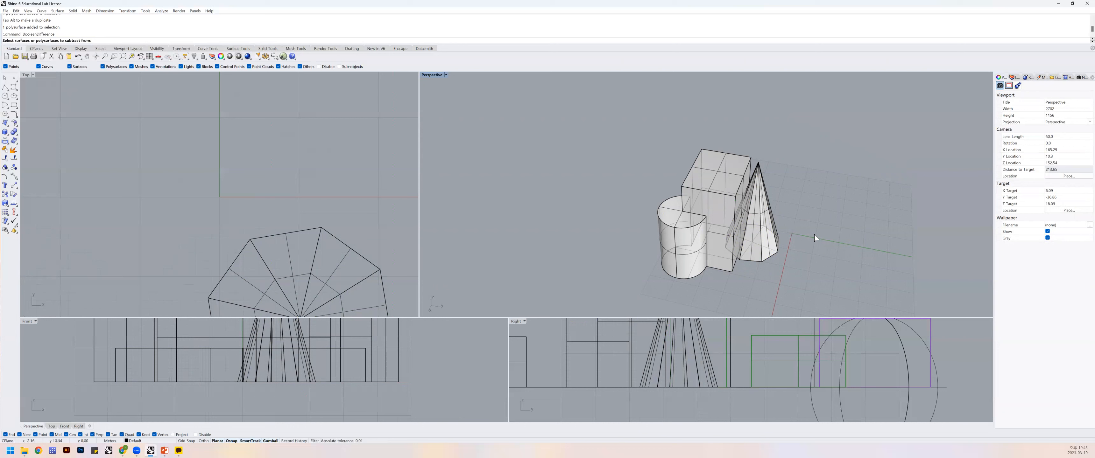
left_click(711, 189)
key("Return")
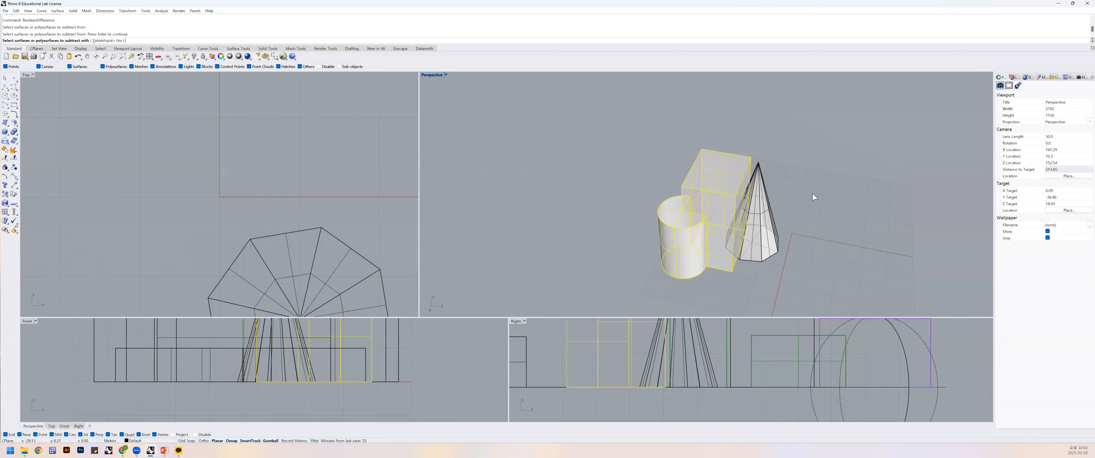
left_click(769, 227)
key("Return")
Examine the pyramid-shaped cut in the solid from several sides and check the solid by selecting it.
right_click_drag(769, 238, 714, 238)
scroll(700, 235, "up", 3)
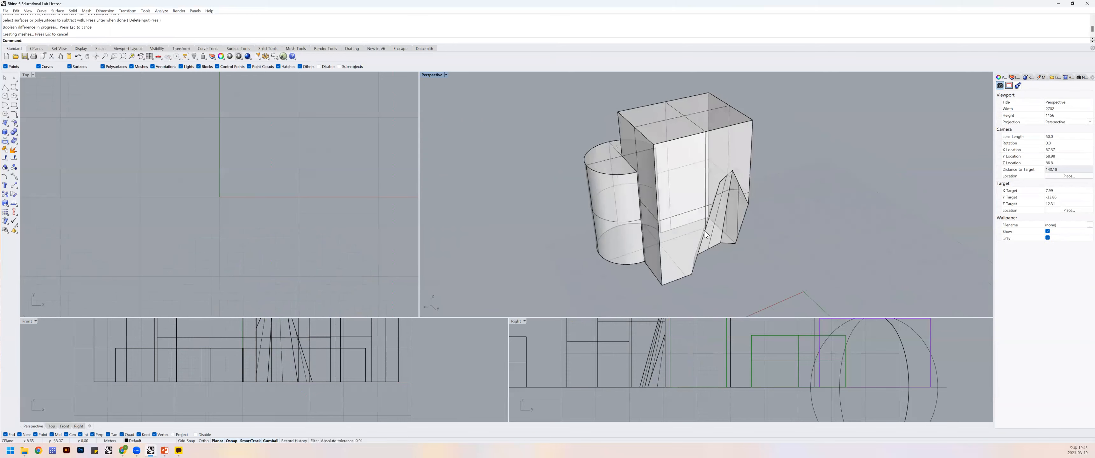
left_click(697, 155)
left_click(753, 170)
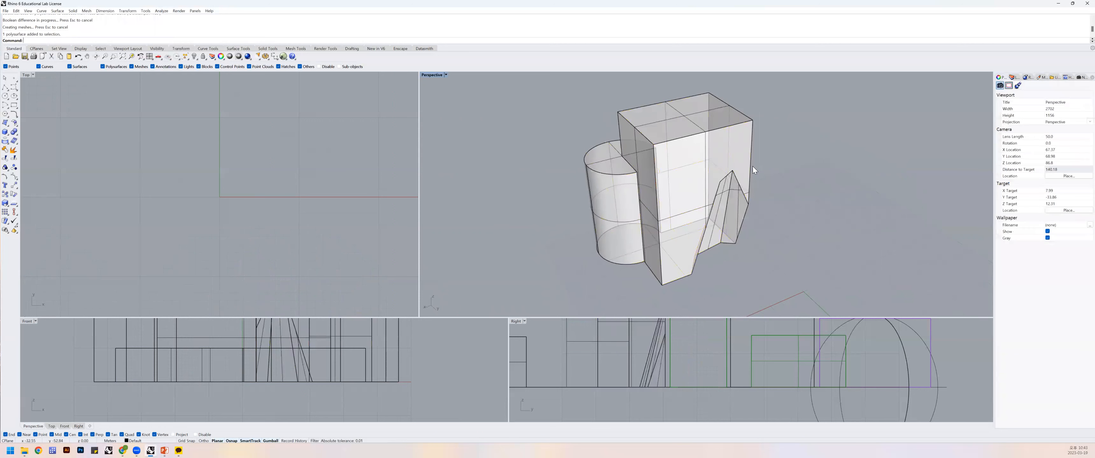
left_click(680, 166)
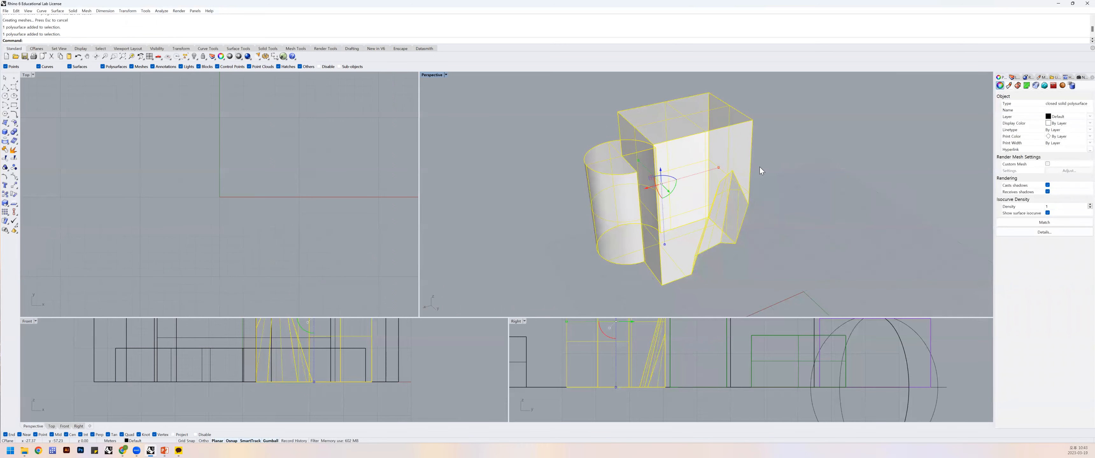
left_click(756, 238)
right_click_drag(756, 238, 622, 225)
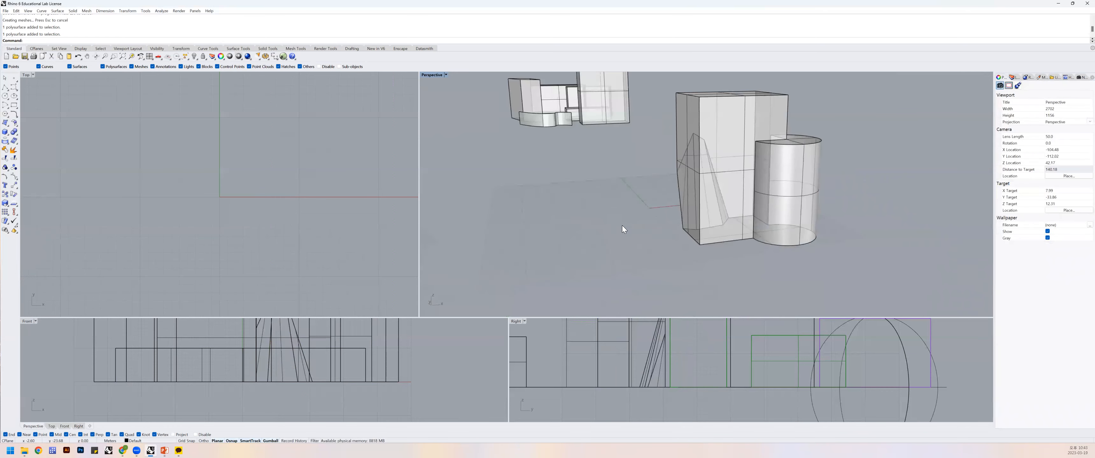
Create a small box with height 5 crossing the bottom edge of the tall box's front face, beside the cylinder.
right_click_drag(709, 245, 713, 259)
type("box")
key("Return")
left_click(707, 248)
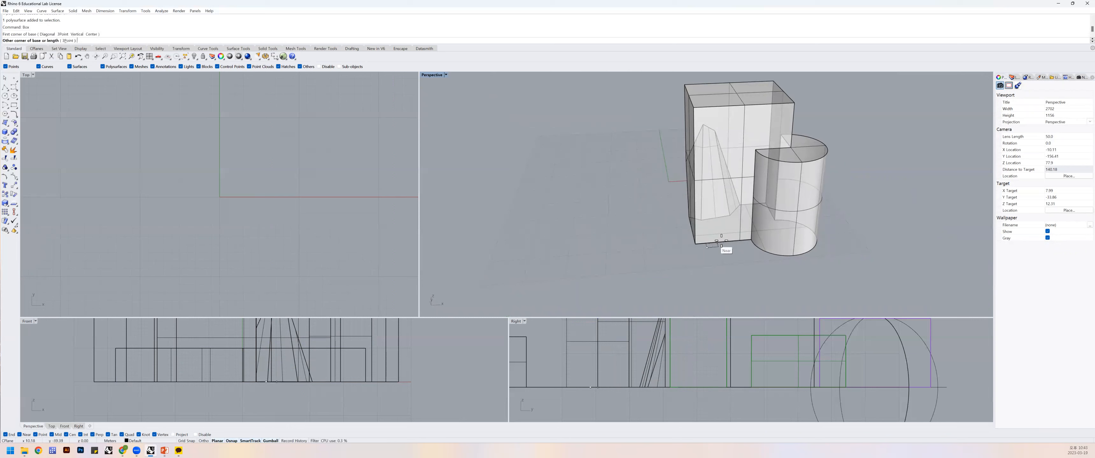
left_click(727, 236)
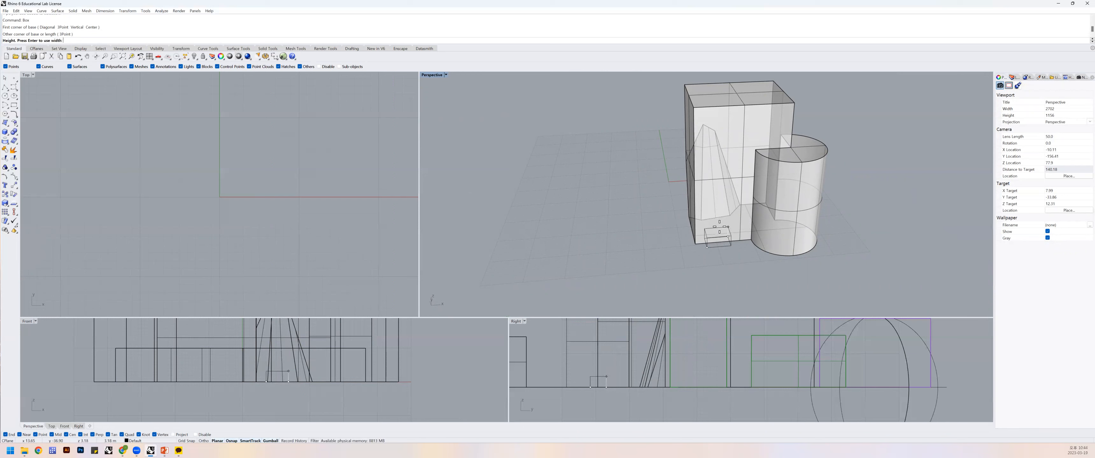
type("5")
key("Return")
Subtract the small box from the combined box and cylinder solid with BooleanDifference.
scroll(727, 250, "up", 3)
scroll(746, 231, "down", 4)
mouse_move(745, 233)
right_mouse_down()
mouse_move(724, 249)
mouse_move(728, 235)
right_mouse_up()
scroll(721, 247, "up", 2)
scroll(728, 235, "up", 2)
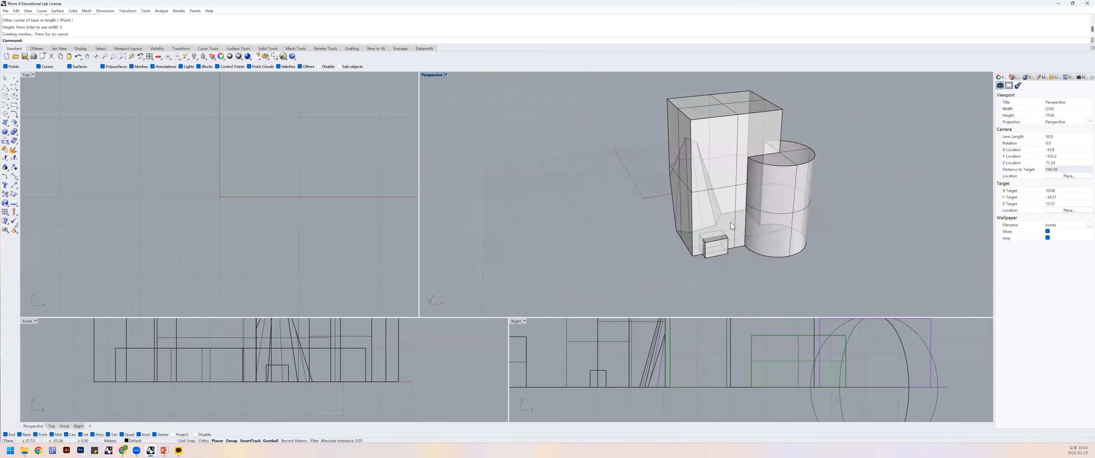
key("Return")
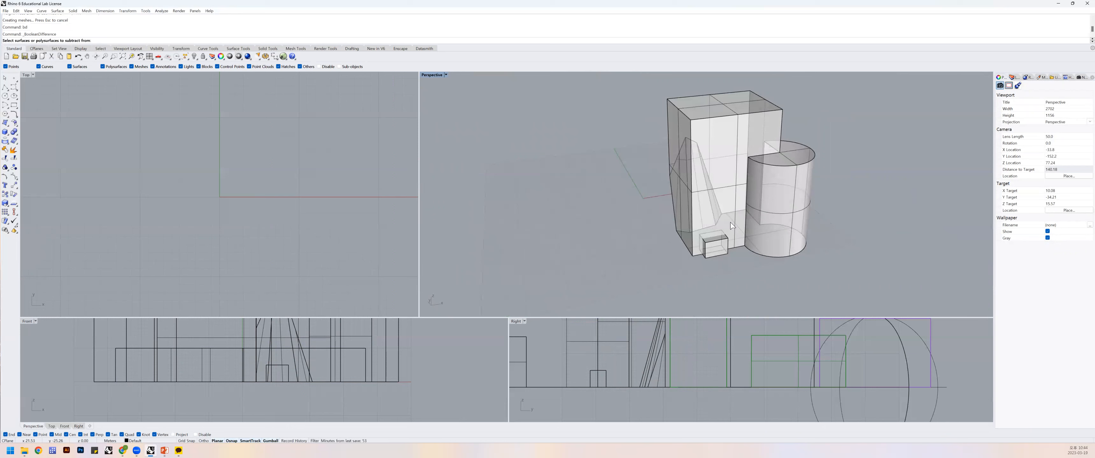
left_click(732, 225)
key("Return")
left_click(723, 244)
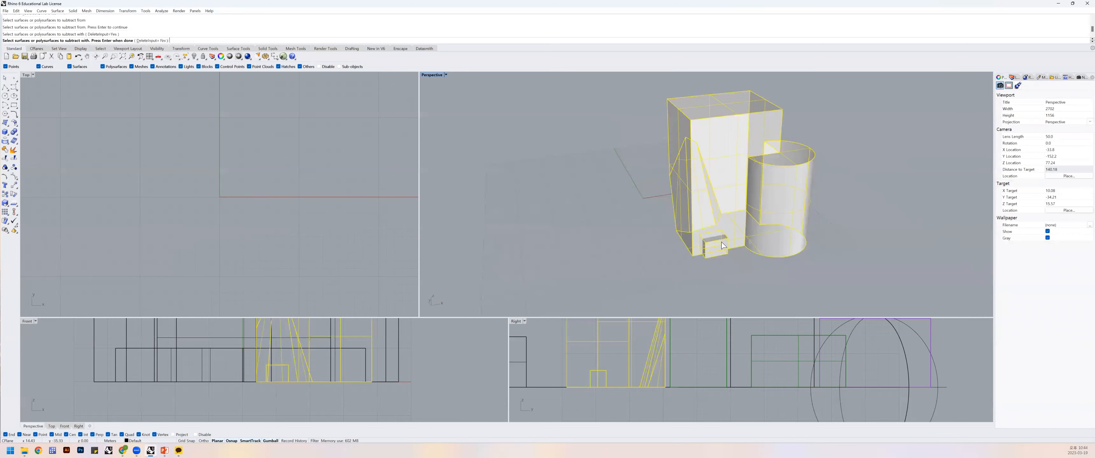
key("Return")
right_click_drag(721, 245, 588, 218)
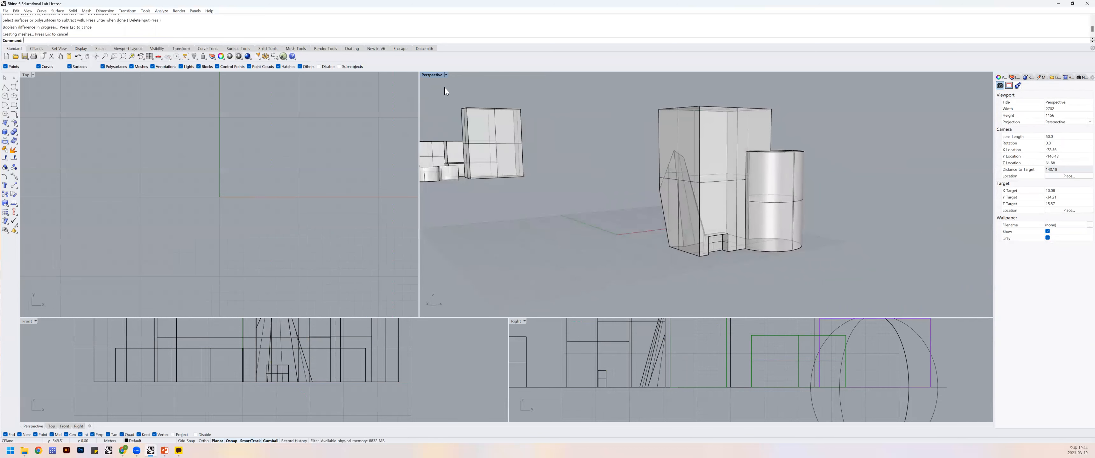
Inspect the cut solid in Rendered display mode, and return the Perspective view to Ghosted display.
left_click(446, 75)
left_click(440, 107)
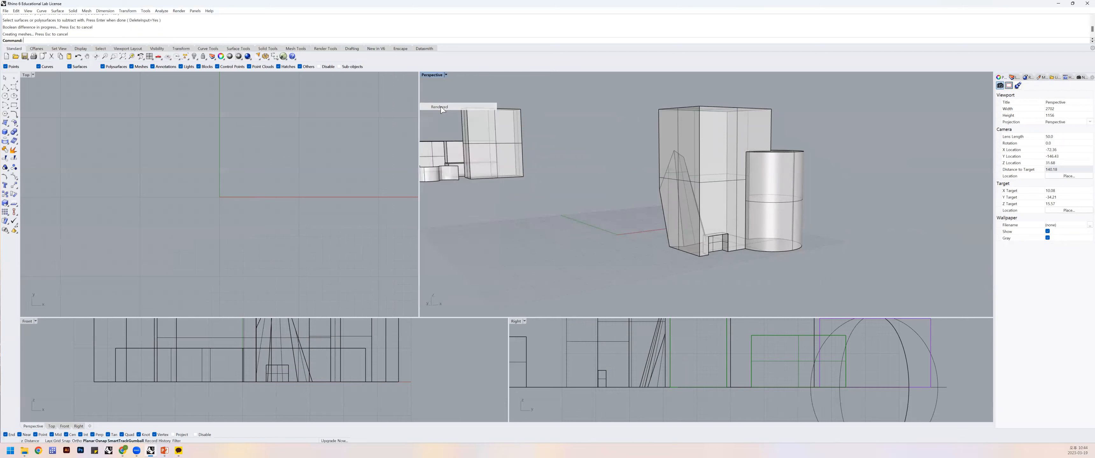
mouse_move(740, 256)
right_mouse_down()
mouse_move(707, 242)
mouse_move(722, 240)
mouse_move(729, 255)
right_mouse_up()
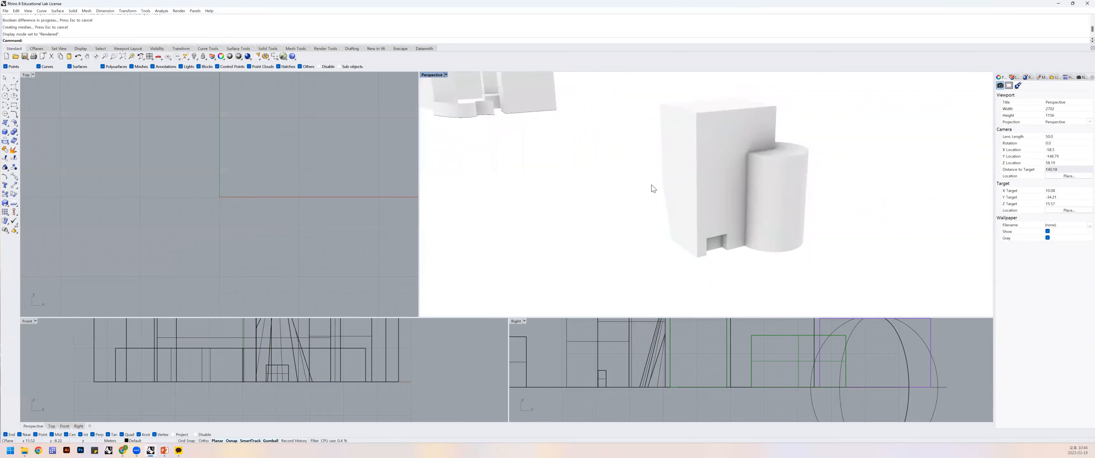
left_click(445, 76)
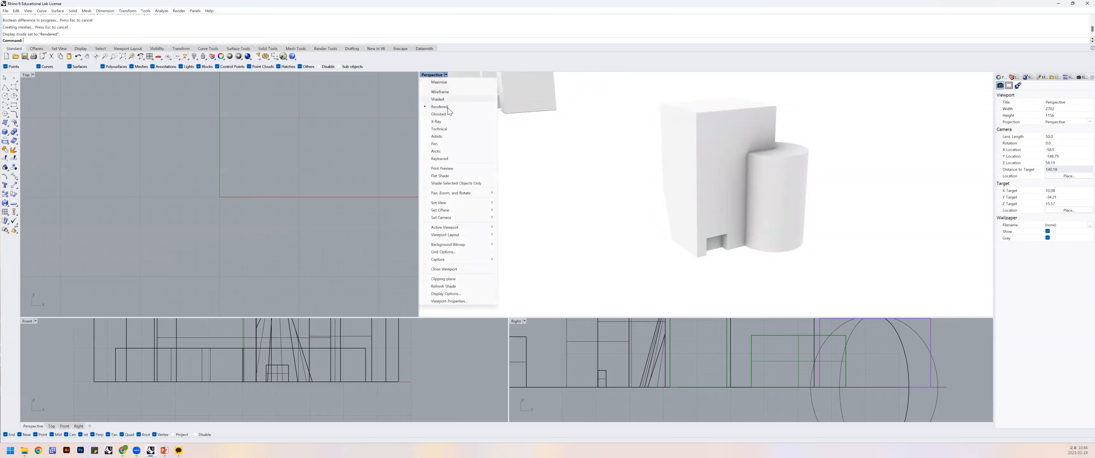
left_click(438, 113)
Create a large box about 33 m tall around the origin, beside the combined solid.
right_click_drag(721, 266, 705, 252)
right_click_drag(717, 219, 711, 241)
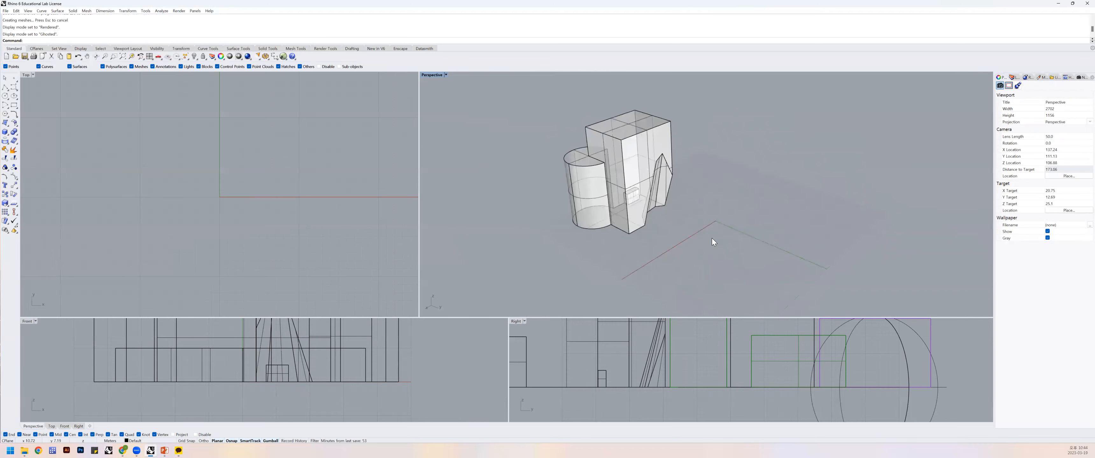
type("Box")
key("Return")
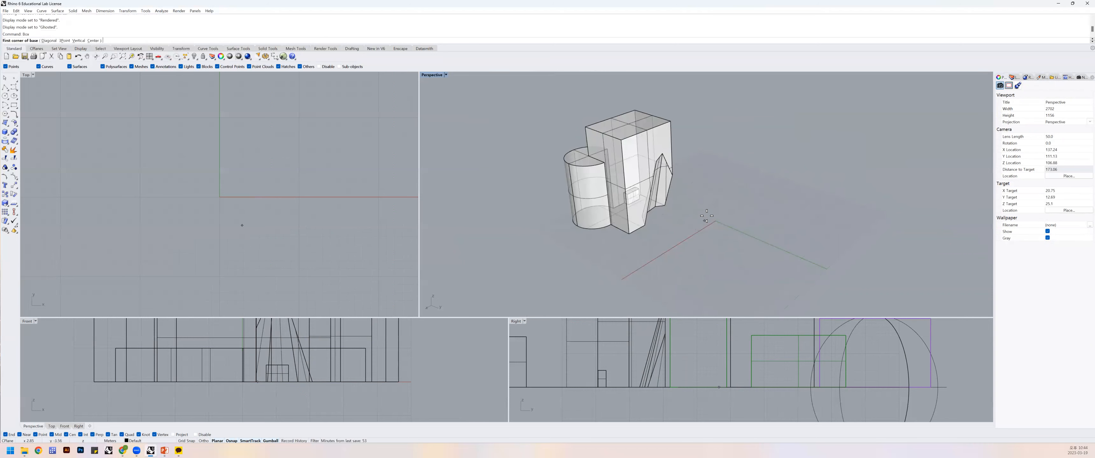
left_click(707, 213)
left_click(722, 251)
left_click(721, 179)
right_click_drag(722, 178, 700, 221)
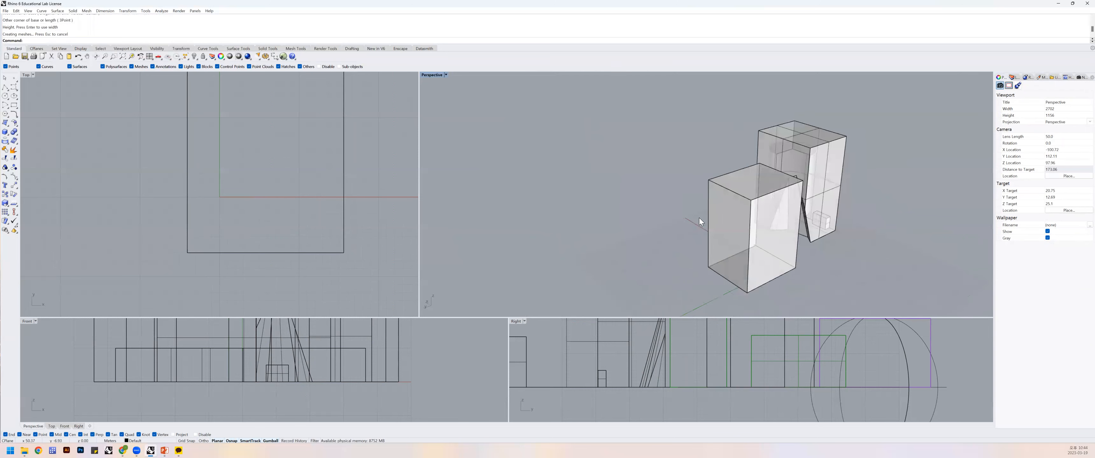
Create a narrower, shorter box that crosses one side face of the new large box.
key("Return")
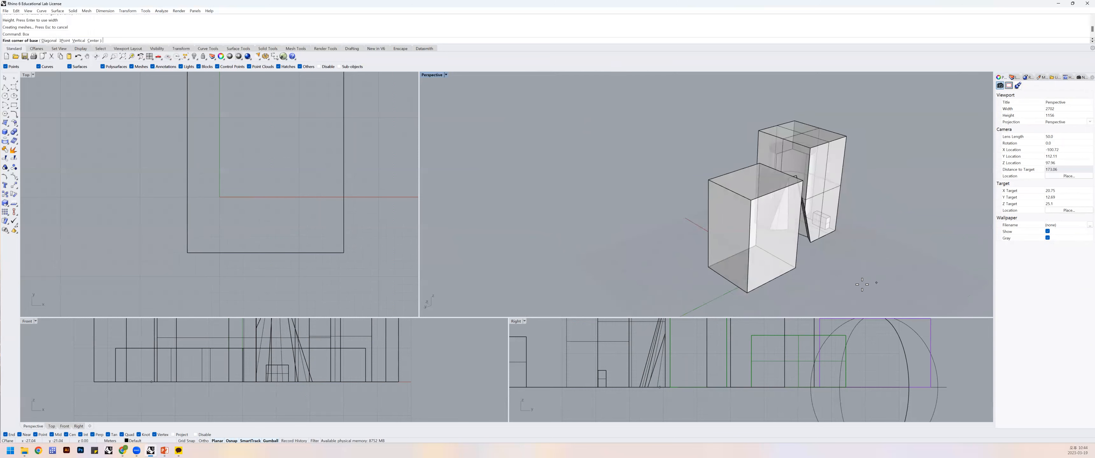
left_click(798, 288)
left_click(753, 274)
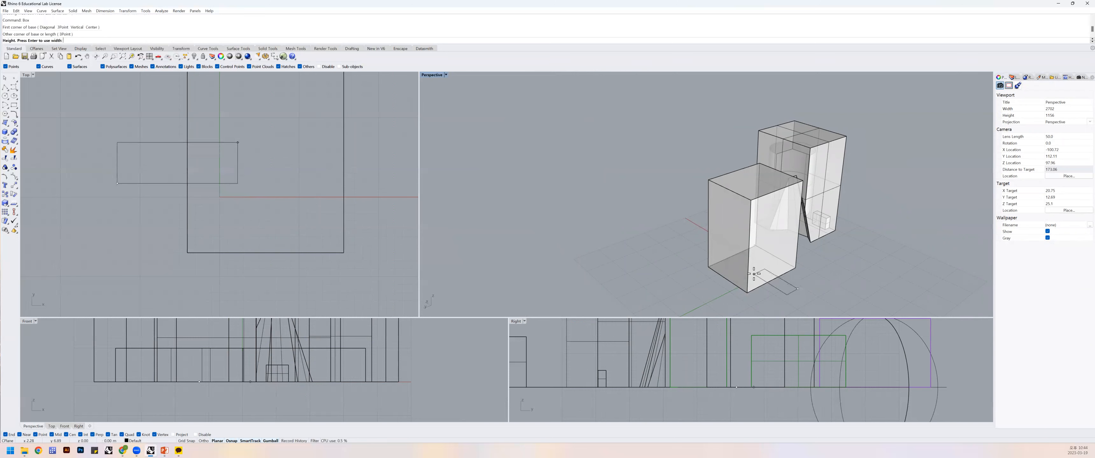
left_click(749, 240)
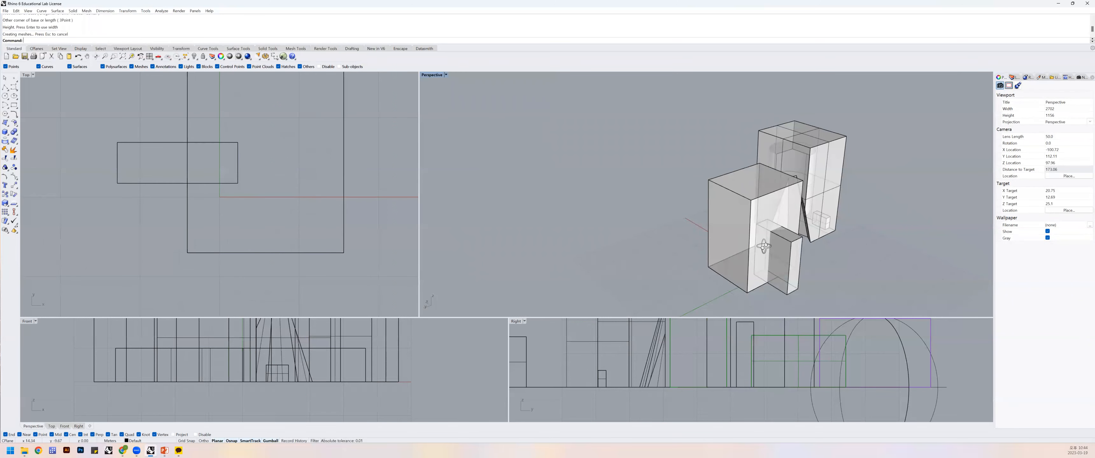
Explode the large box into separate surfaces.
right_click_drag(765, 251, 756, 237)
left_click(756, 236)
type("ex")
key("Return")
right_click_drag(782, 252, 786, 255)
left_click(786, 255)
left_click(712, 226)
key("Delete")
right_click_drag(715, 230, 788, 282)
key("ctrl+z")
left_click(785, 283)
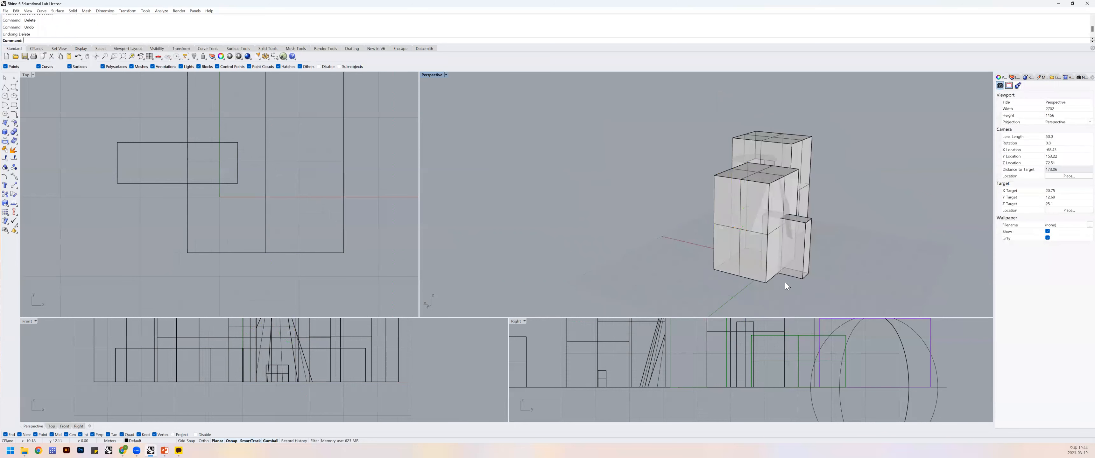
Delete the bottom and top surfaces of the exploded large box.
left_click(770, 265)
left_click(758, 265)
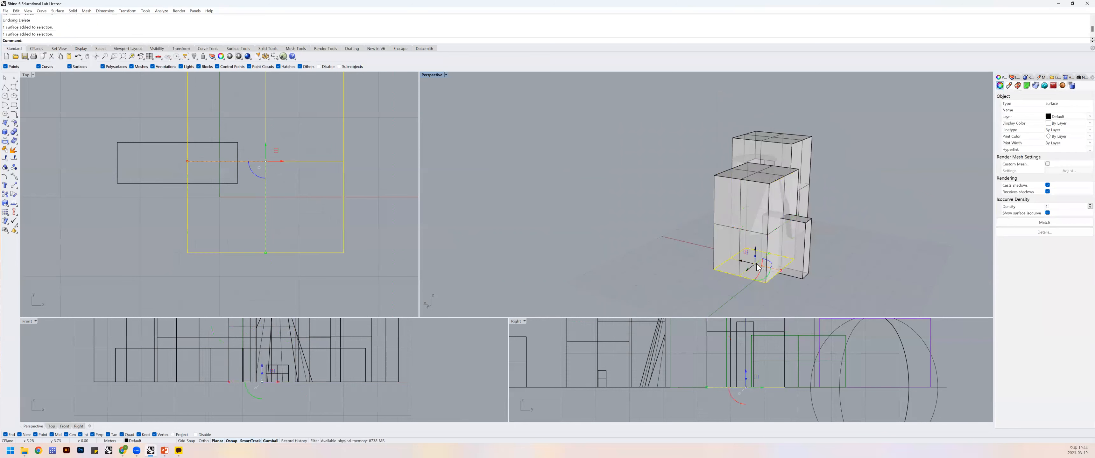
key("Delete")
right_click_drag(793, 290, 736, 245)
left_click(767, 174)
key("Delete")
Join the four remaining side surfaces of the large box into one open polysurface.
left_click(736, 246)
left_click(739, 247, "shift")
left_click(776, 250, "shift")
left_click(779, 195, "shift")
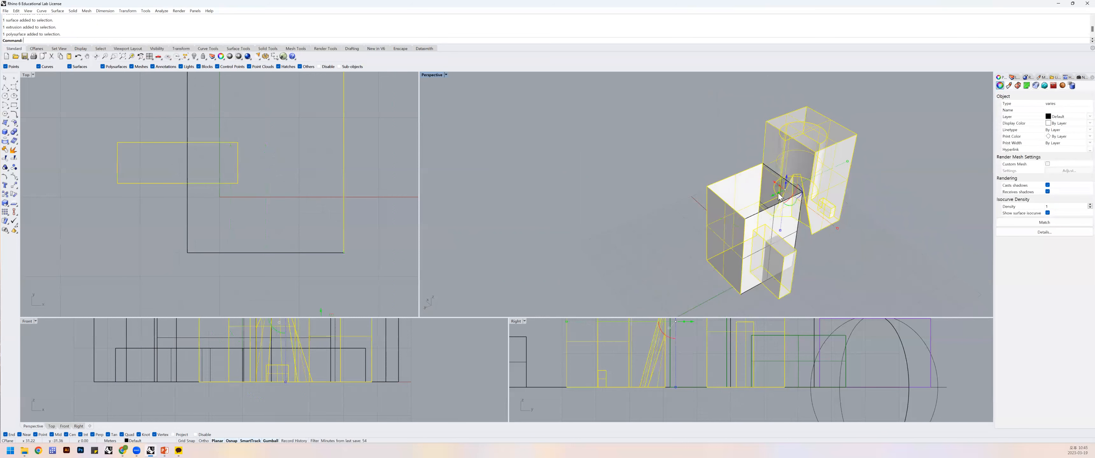
left_click(831, 238)
right_click_drag(830, 238, 749, 220)
left_click_drag(713, 210, 684, 233)
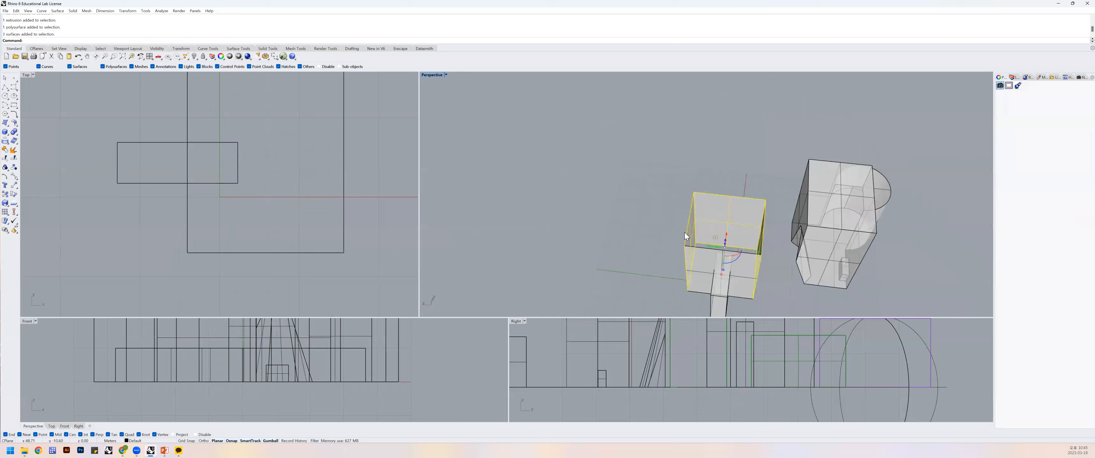
left_click(696, 267, "shift")
type("join")
key("Return")
left_click(632, 274)
right_click_drag(651, 258, 713, 225)
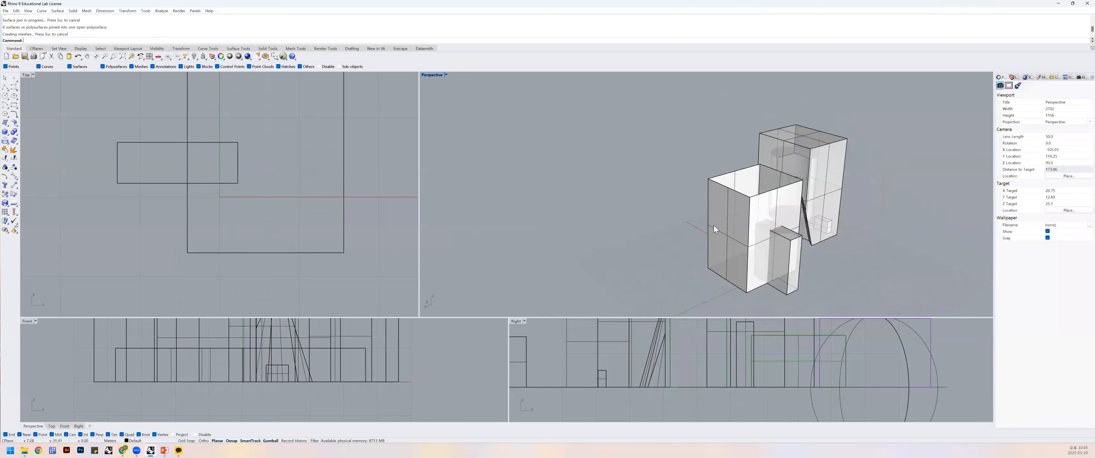
Try to subtract the narrow box from the open-ended large box with BooleanDifference.
left_click(735, 234)
right_click_drag(795, 261, 774, 237, "shift")
left_click(755, 232)
left_click(778, 229)
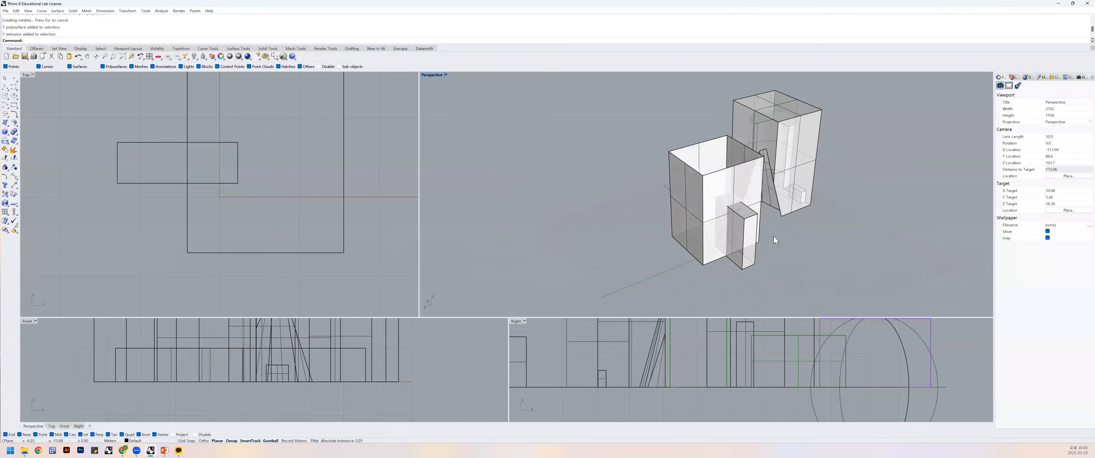
type("b")
key("Return")
left_click(715, 181)
key("Return")
left_click(751, 217)
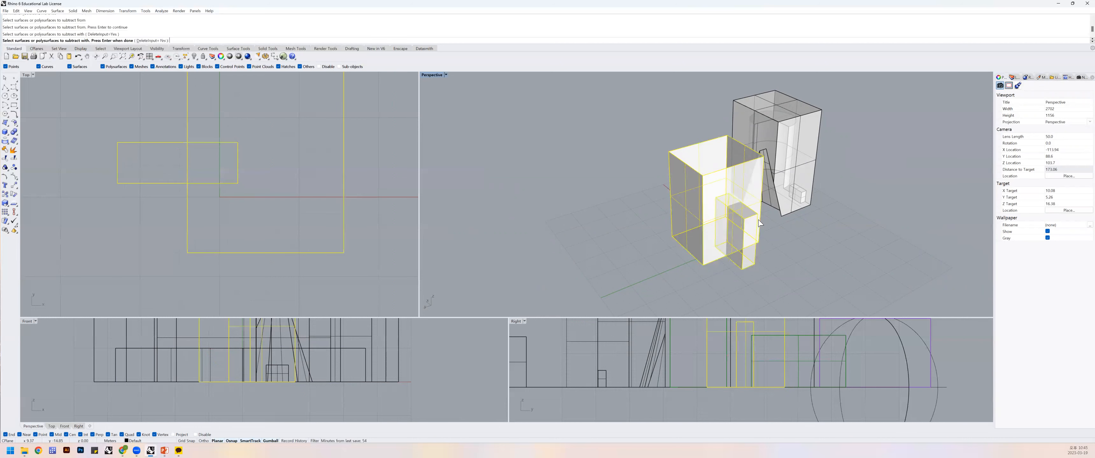
key("Return")
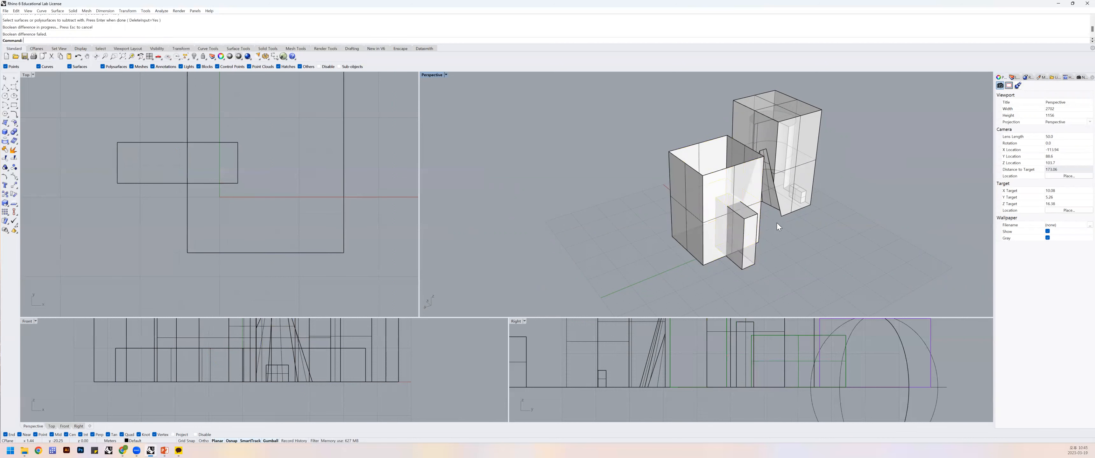
Check the object type of the open-ended large box by selecting it and viewing it from several sides.
right_click_drag(776, 223, 723, 202)
left_click(723, 202)
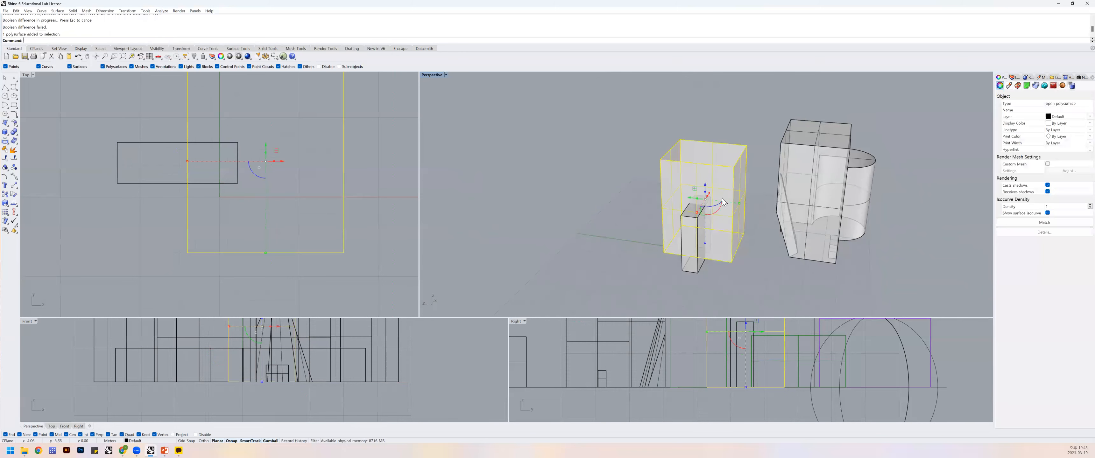
left_click(758, 244)
right_click_drag(758, 244, 716, 180)
left_click(697, 188)
left_click(686, 184)
left_click(760, 202)
Cap the open-ended large box at its top and bottom, and check its object type.
left_click(716, 180)
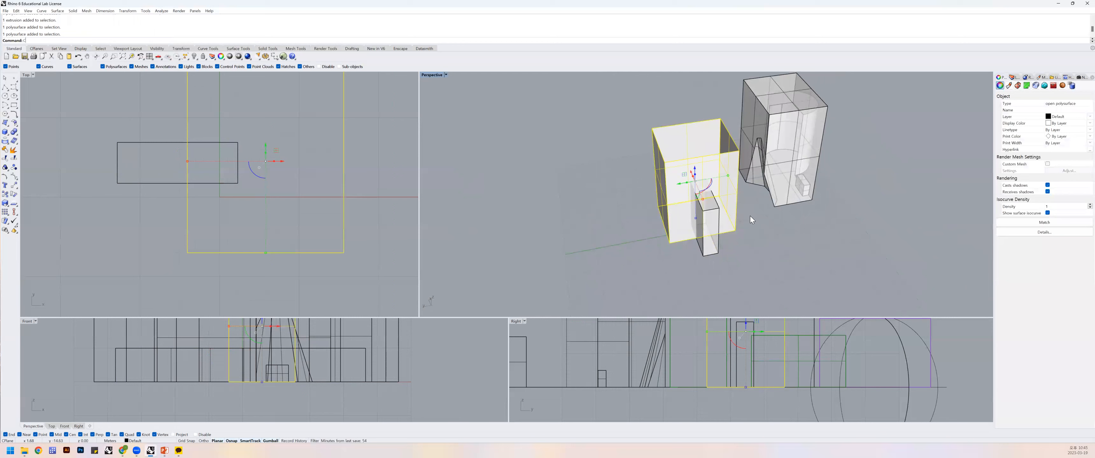
type("ap")
key("Return")
left_click(701, 138)
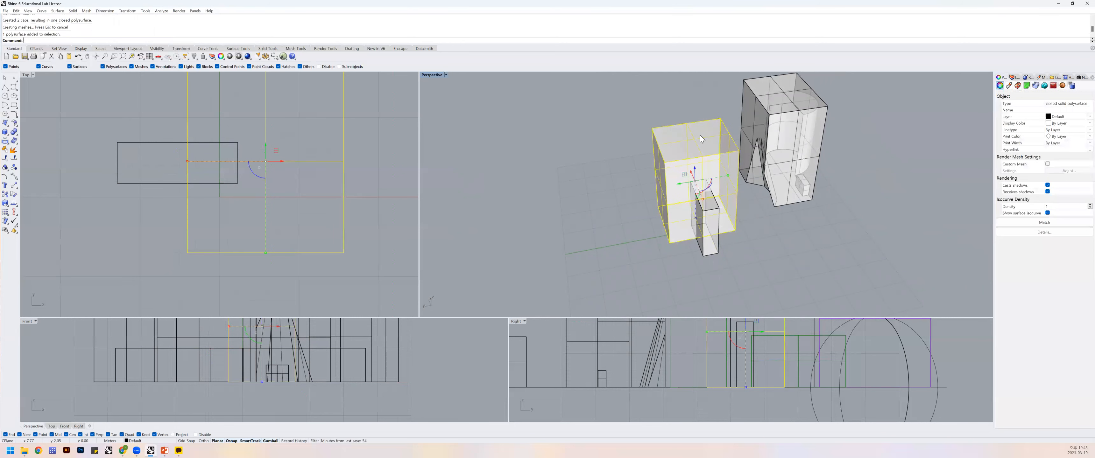
left_click(748, 225)
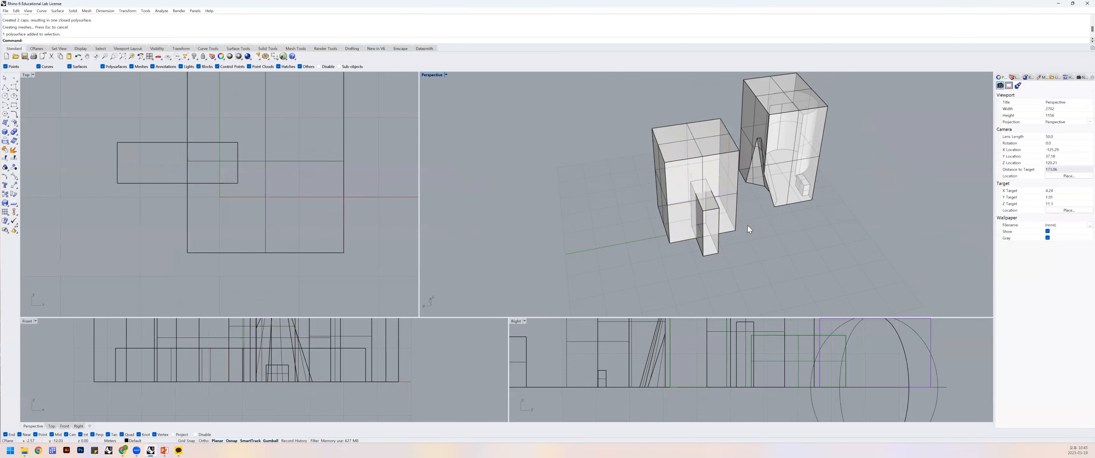
Subtract the narrow box from the capped large box with BooleanDifference.
type("bd")
key("Return")
left_click(722, 228)
key("Return")
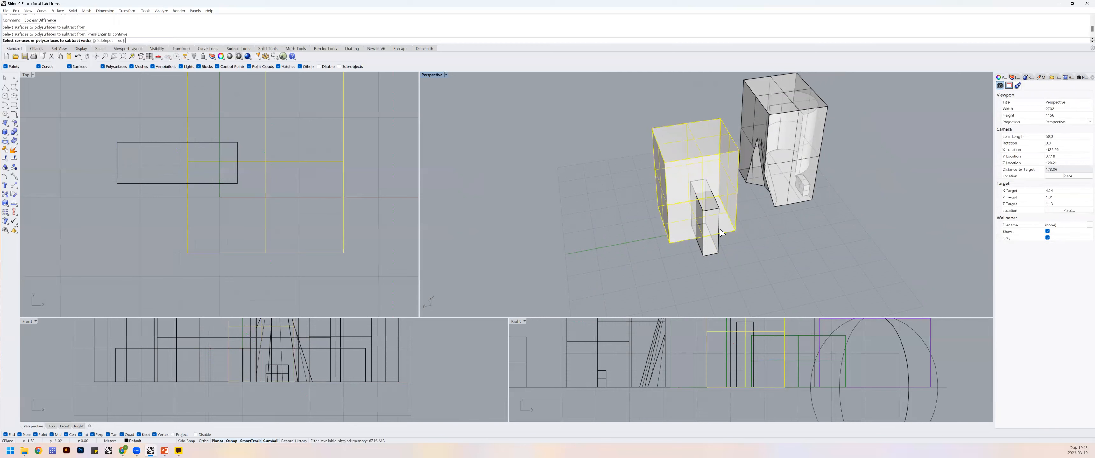
left_click(709, 232)
key("Return")
right_click_drag(726, 238, 698, 248)
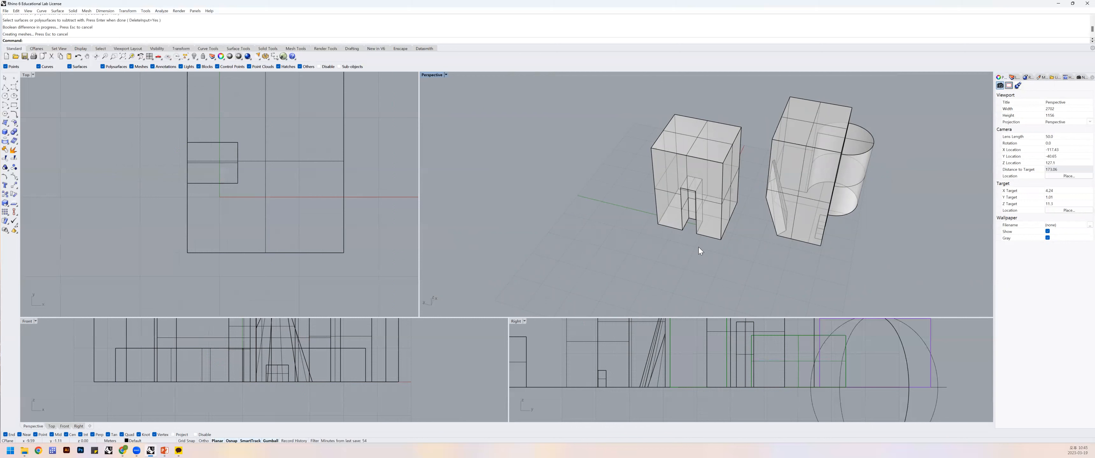
Examine the doorway-shaped cut in the large box and the neighbouring cut solid from several sides.
right_click_drag(696, 250, 679, 235)
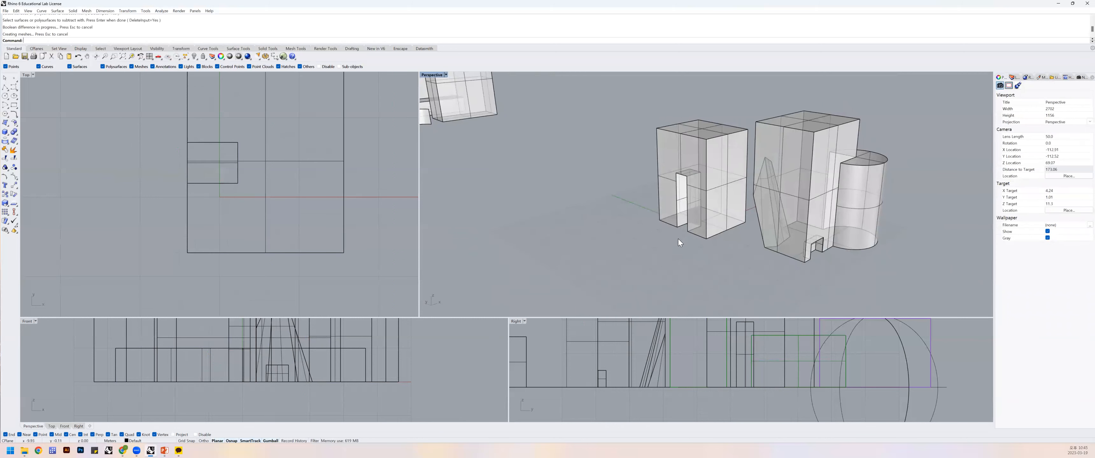
key("alt+Tab")
left_click(706, 244)
scroll(703, 244, "down", 5)
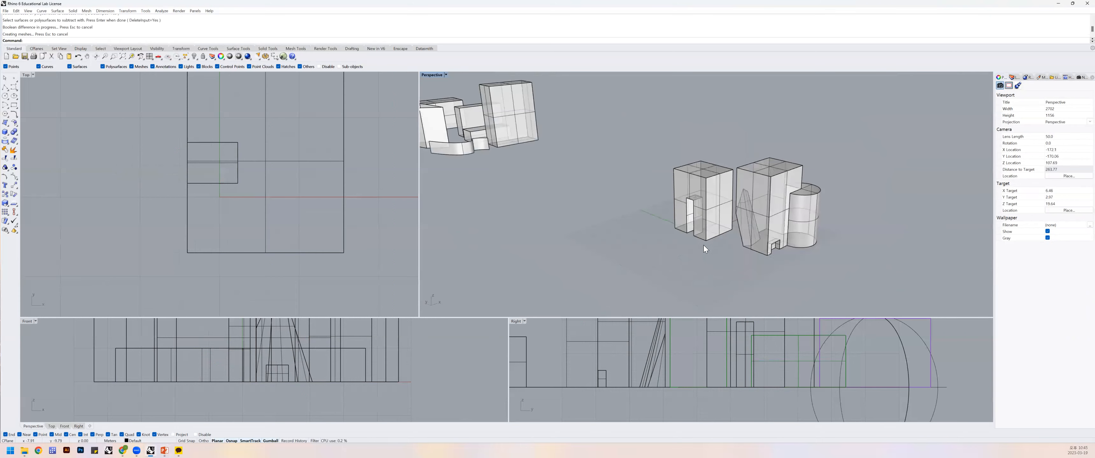
right_click_drag(741, 221, 801, 235)
scroll(712, 230, "up", 4)
mouse_move(712, 235)
right_mouse_down()
mouse_move(702, 221)
mouse_move(703, 250)
mouse_move(738, 231)
mouse_move(714, 223)
right_mouse_up()
left_click(710, 181)
left_click(758, 233)
left_click(743, 230)
right_click_drag(768, 241, 756, 248)
left_click(779, 258)
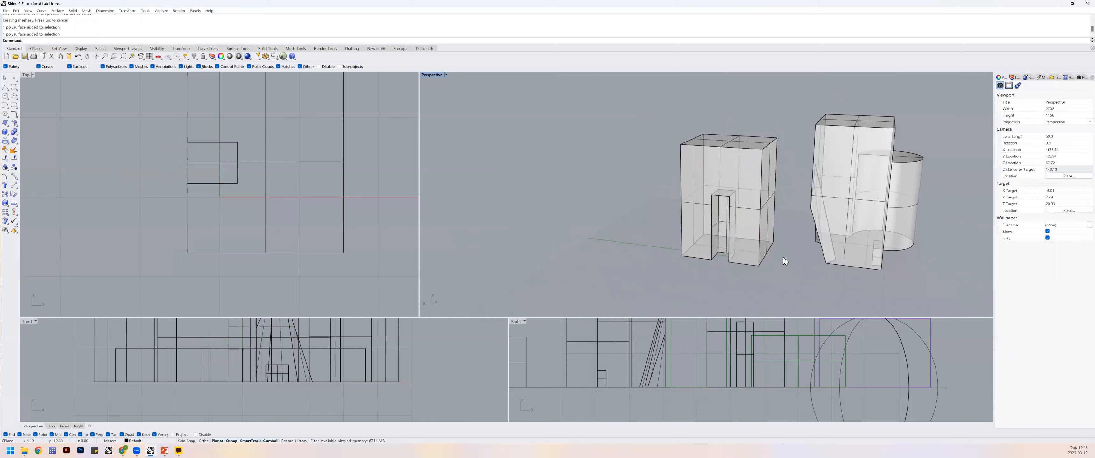
Measure the height of the large box along one of its vertical corner edges.
type("di")
key("Return")
left_click(758, 265)
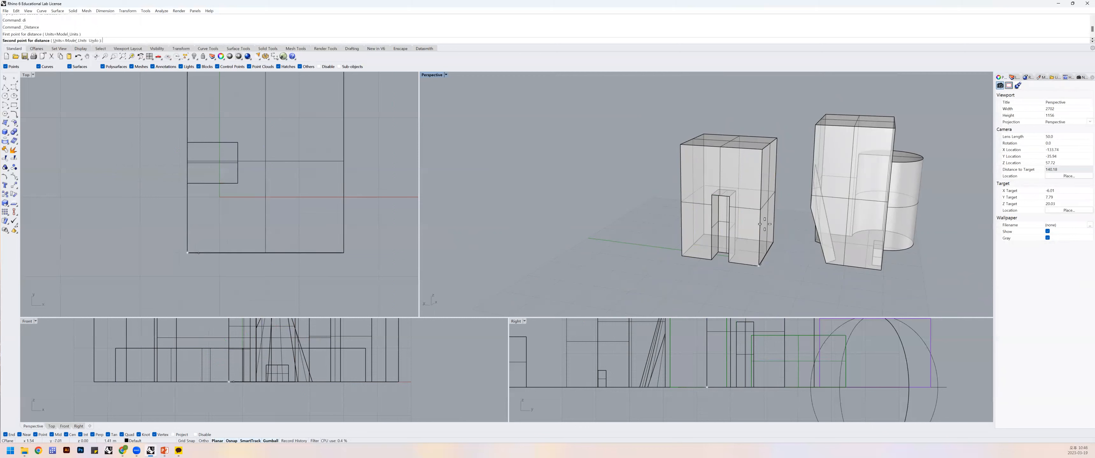
left_click(761, 150)
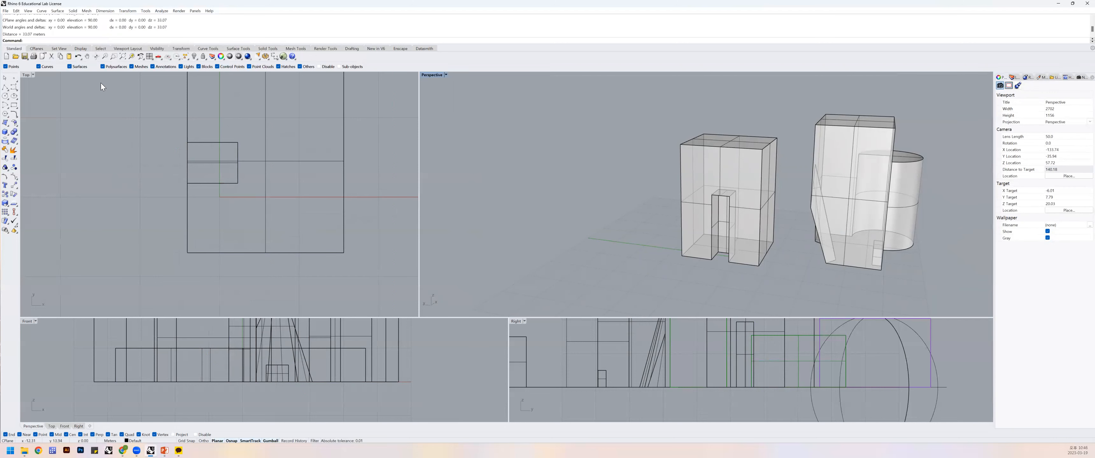
Contour the box with the doorway cut at 3 m spacing, from its bottom corner up the vertical corner edge.
right_click_drag(668, 248, 631, 243, "shift")
left_click(707, 239)
left_click(697, 266)
left_click(708, 232)
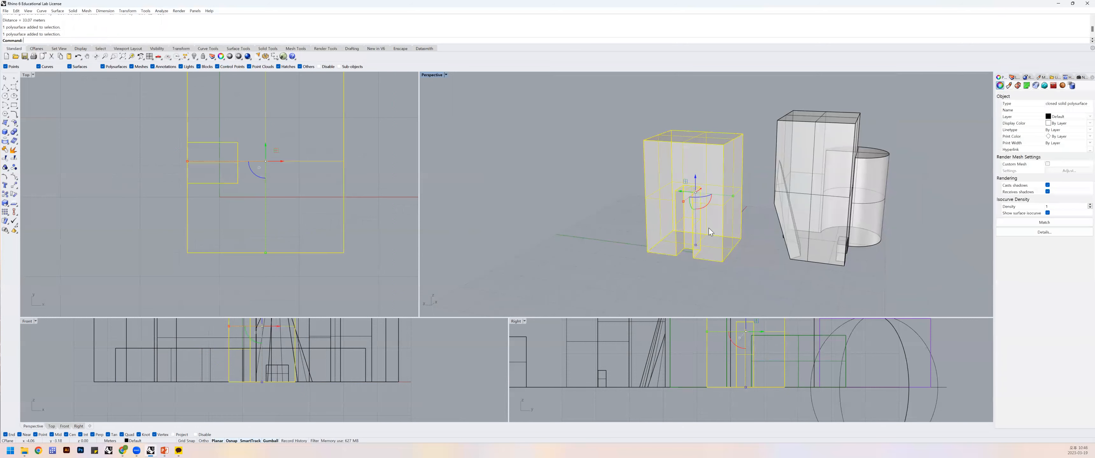
type("ontour")
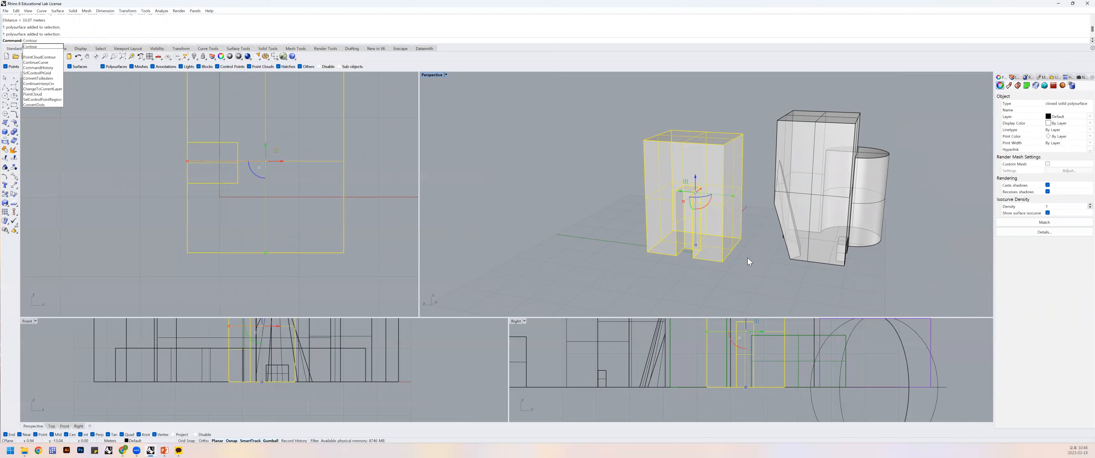
key("Return")
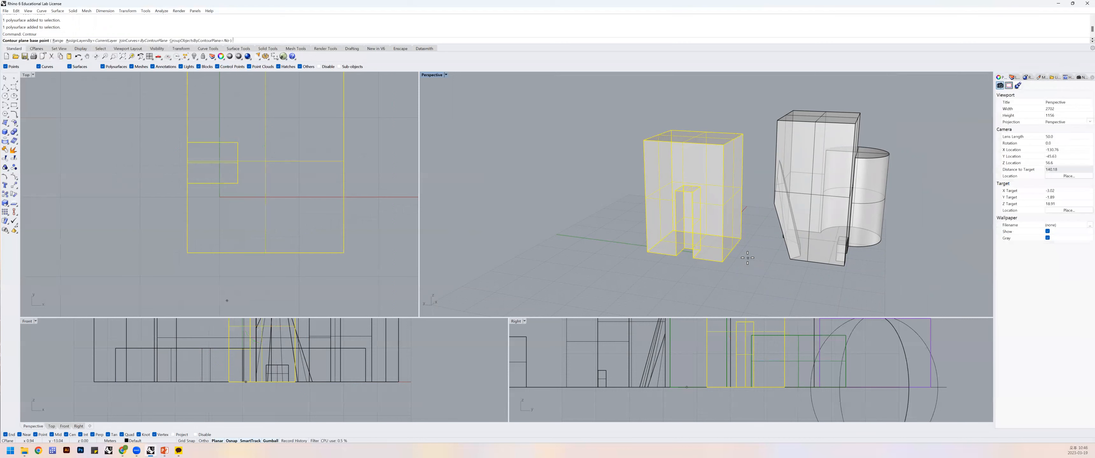
left_click(646, 251)
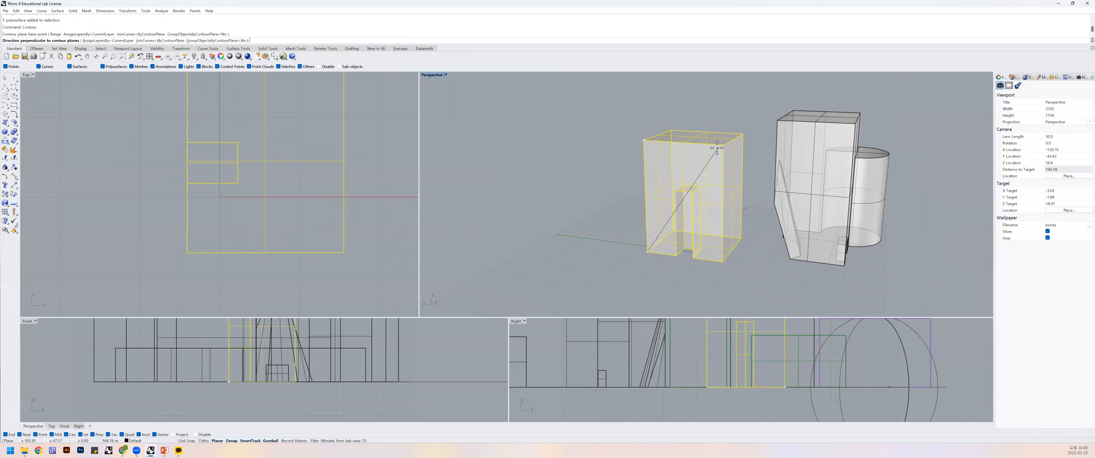
left_click(642, 141)
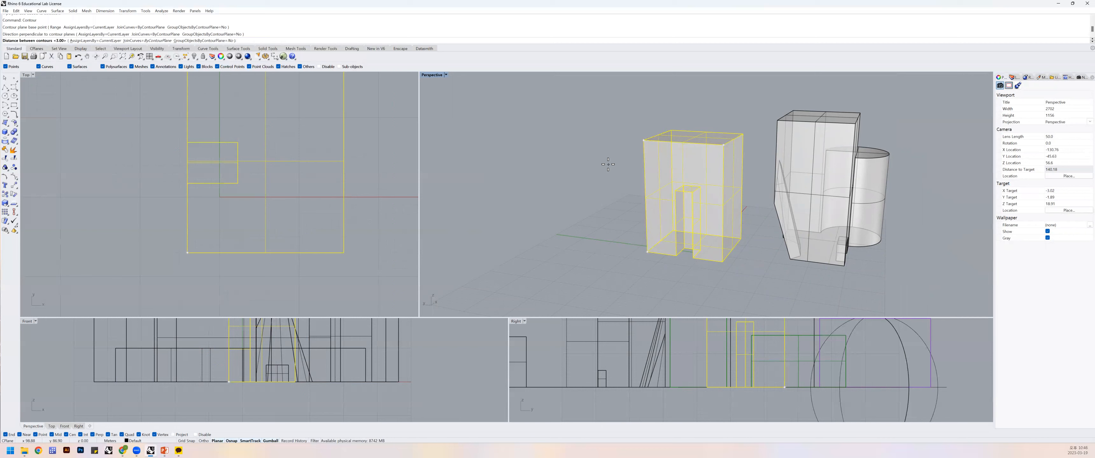
type("3")
key("Return")
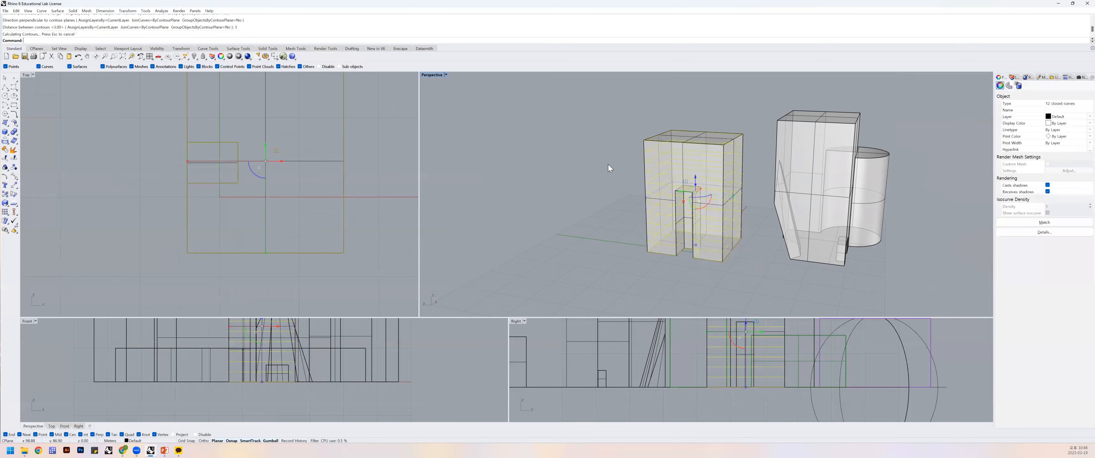
Inspect the contour lines on the box in Rendered display mode, and return the Perspective viewport to Ghosted.
left_click(611, 203)
right_click_drag(623, 216, 646, 234)
right_click_drag(666, 241, 521, 114)
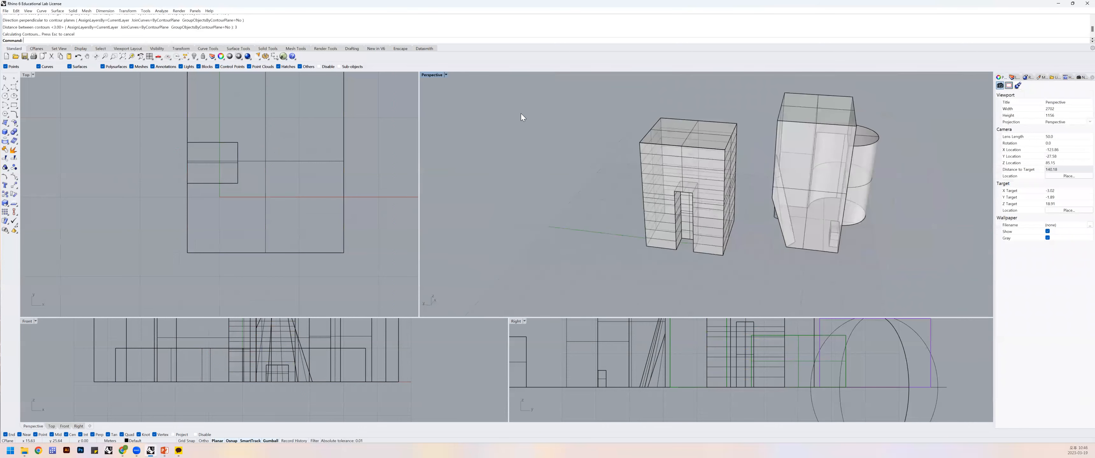
left_click(446, 75)
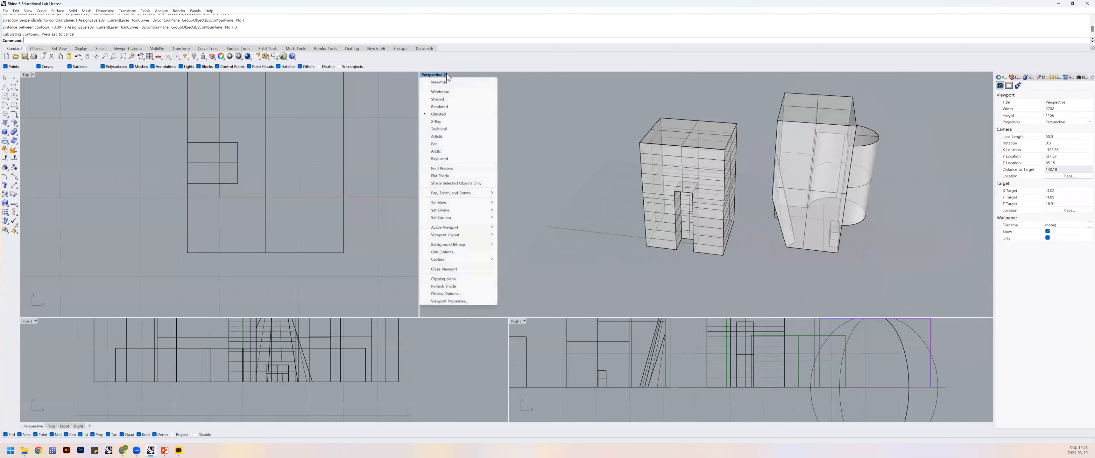
left_click(444, 109)
right_click_drag(667, 201, 648, 186)
scroll(708, 204, "up", 3)
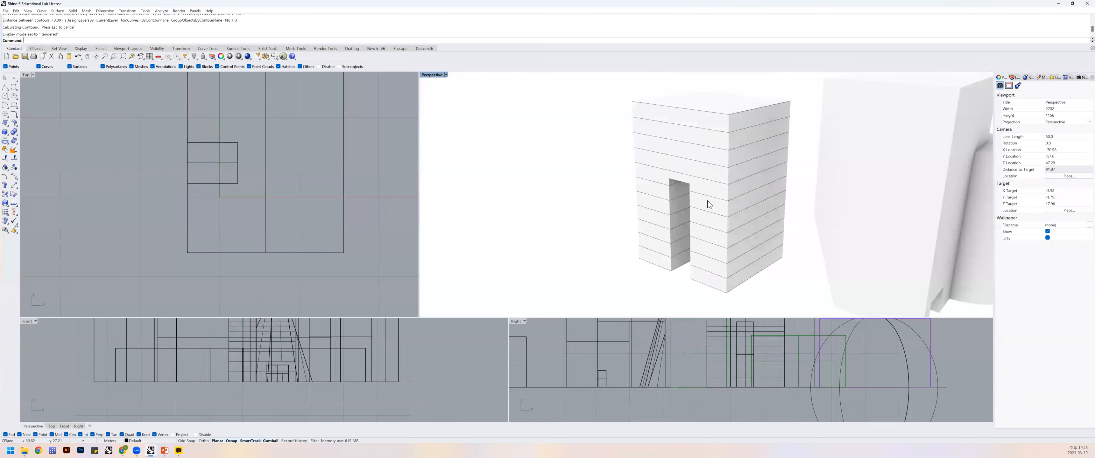
left_click(712, 200)
mouse_move(677, 196)
right_mouse_down()
mouse_move(708, 183)
mouse_move(716, 166)
mouse_move(684, 200)
right_mouse_up()
left_click(445, 75)
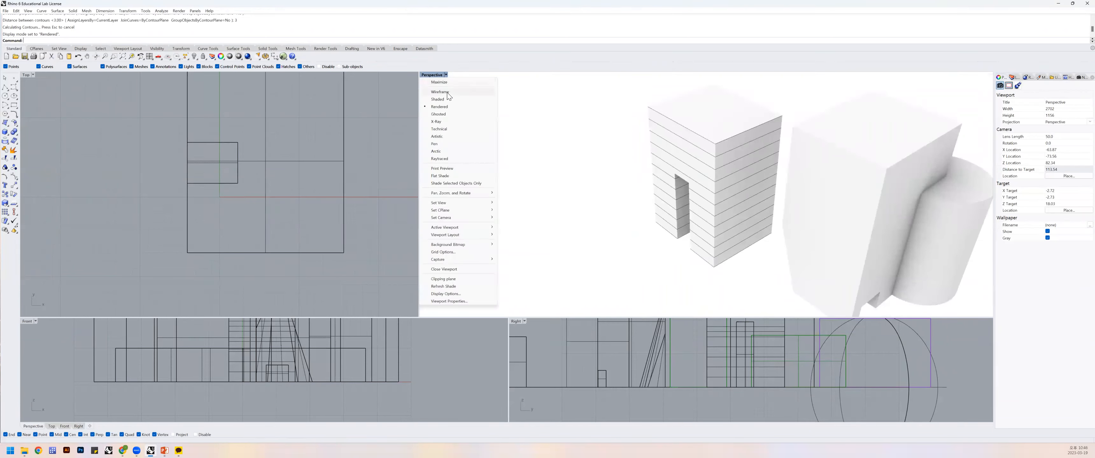
left_click(442, 115)
right_click_drag(623, 194, 708, 170)
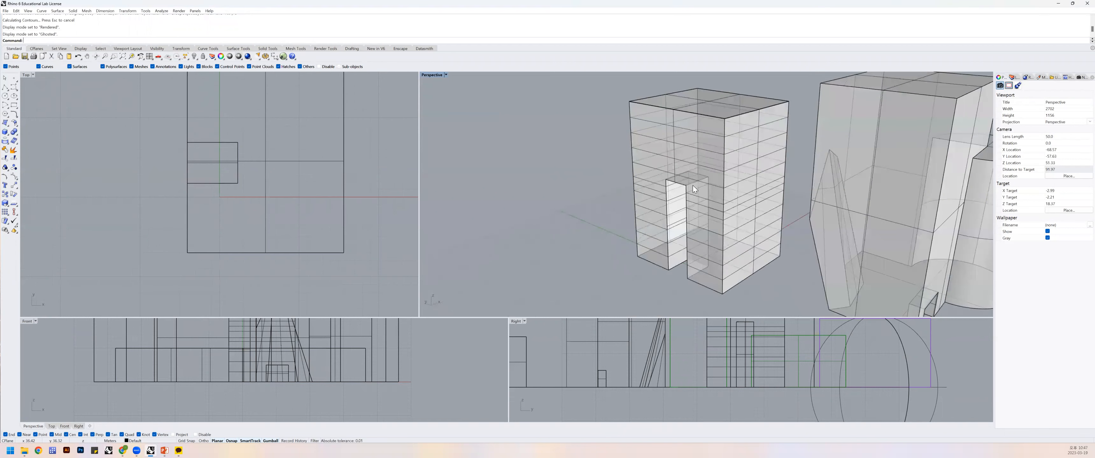
Hide the doorway-cut box polysurface, leaving only its contour curves in view.
left_click(705, 143)
left_click(694, 132)
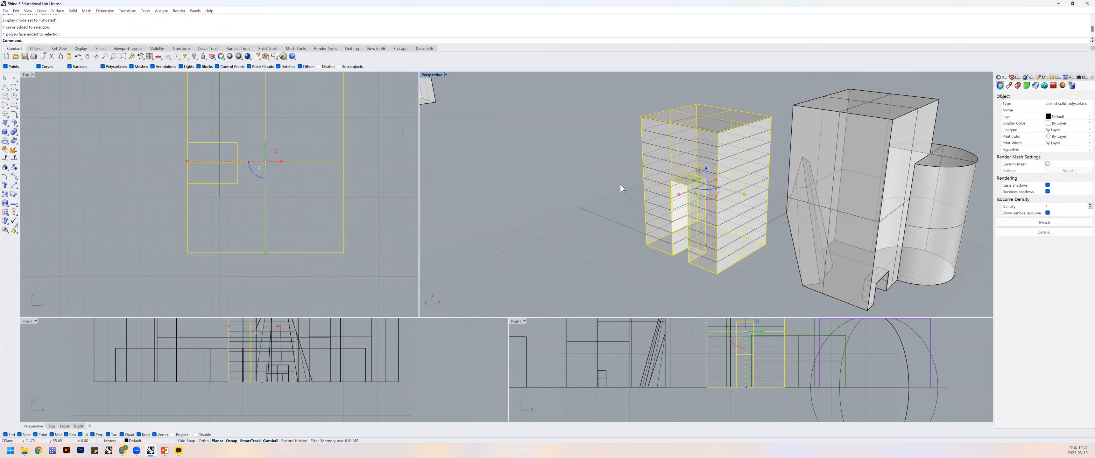
type("h")
key("Return")
right_click_drag(711, 167, 701, 184)
right_click_drag(688, 224, 696, 216)
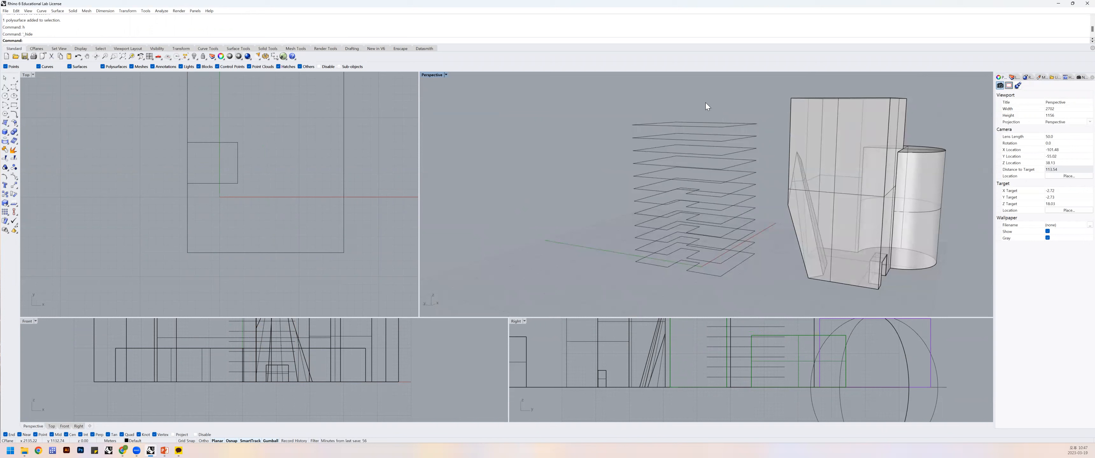
Try extruding all of the box's contour curves by 3 m with ExtrudeCrv, and undo the extrusion.
left_click_drag(640, 291, 636, 293)
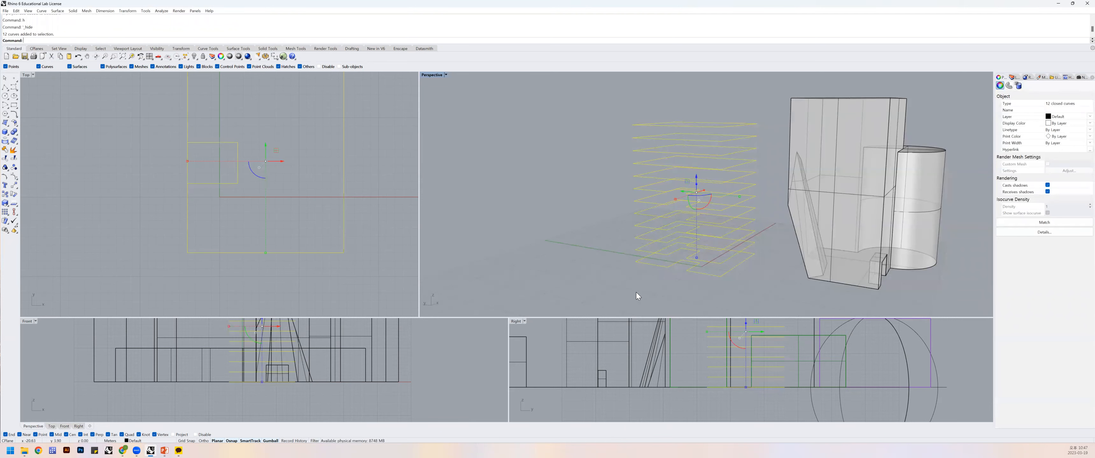
type("xt")
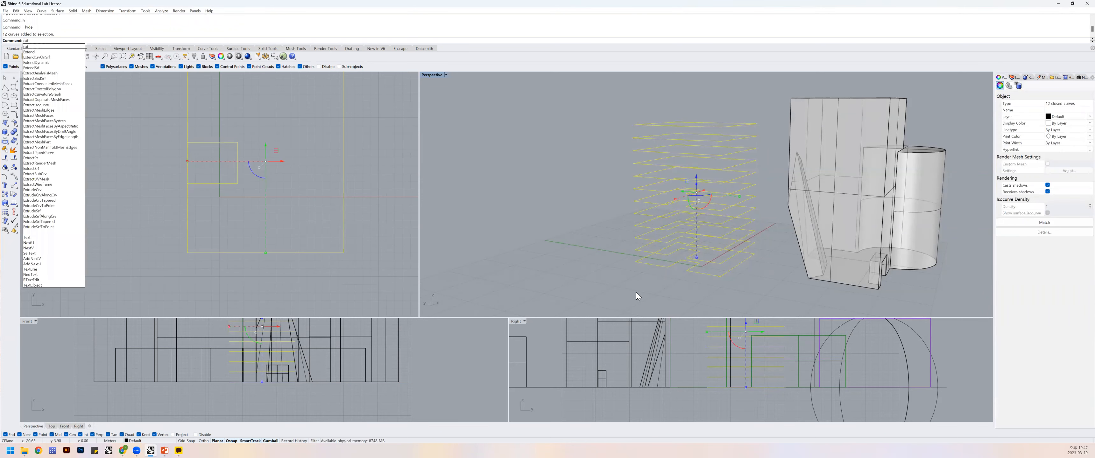
key("Return")
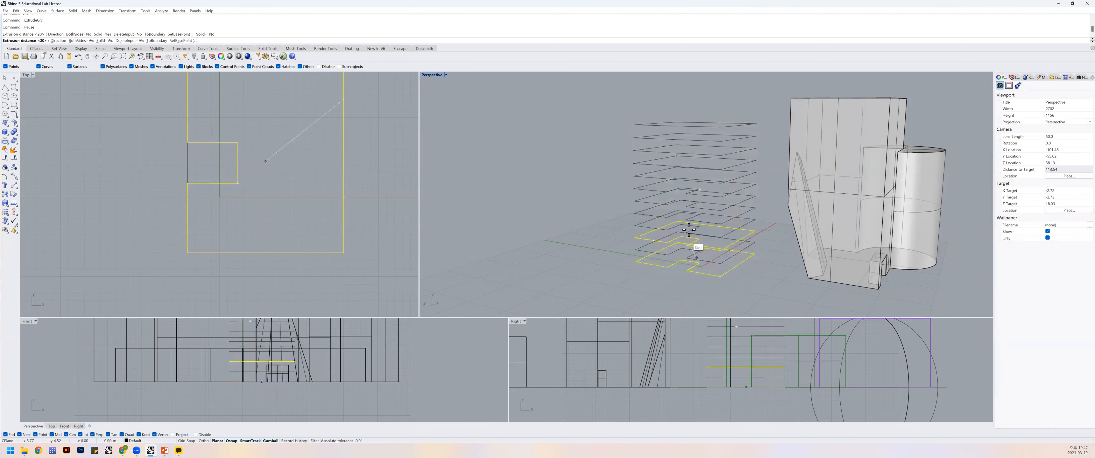
type("3")
key("Return")
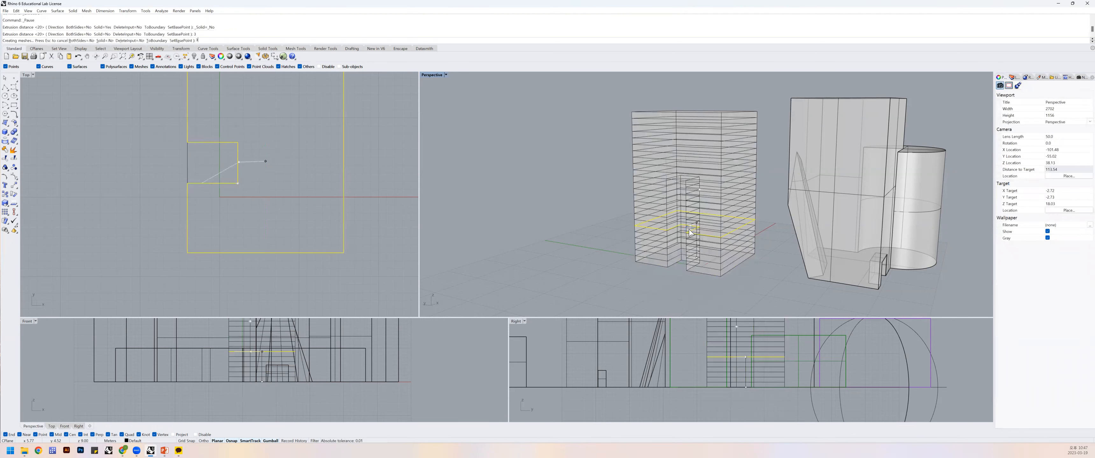
right_click_drag(667, 251, 655, 306)
key("ctrl+z")
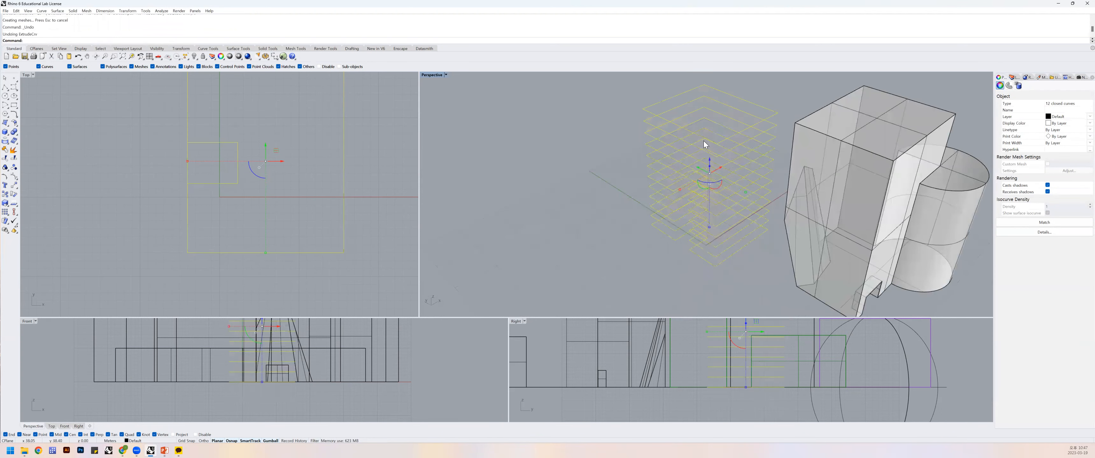
Extrude the contour curves 3 m with the Solid option toggled so each floor becomes a closed extrusion.
right_click(701, 147)
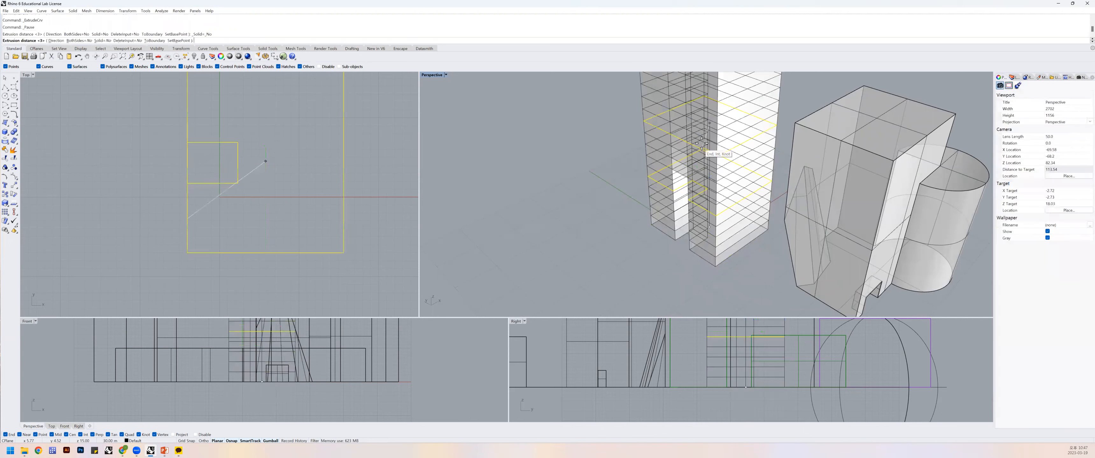
type("s")
key("Return")
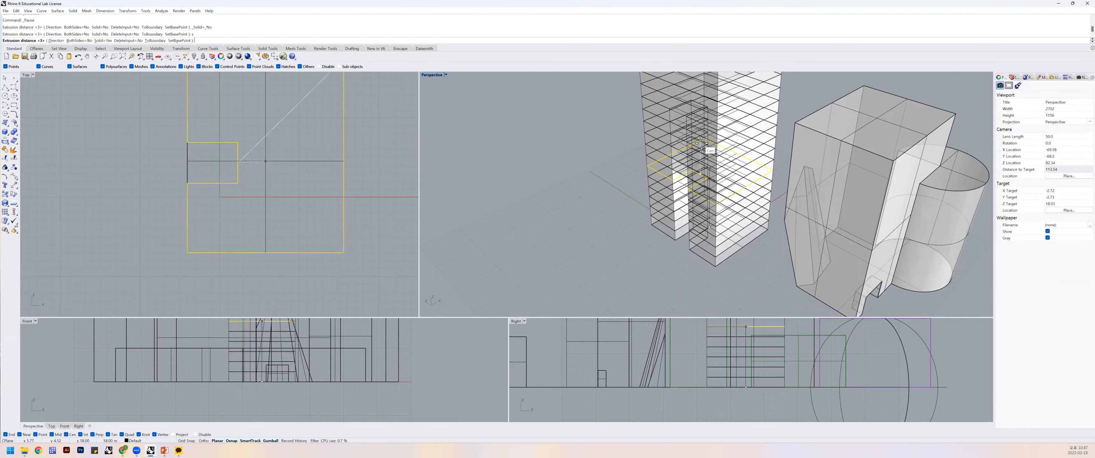
type("3")
key("Return")
Examine the stacked floor extrusions from several sides, selecting individual upper floors to check that they are separate objects.
left_click(636, 263)
left_click(703, 118)
right_click_drag(706, 121, 712, 142)
left_click(712, 153)
left_click(592, 194)
right_click_drag(634, 165, 636, 191)
left_click(659, 141)
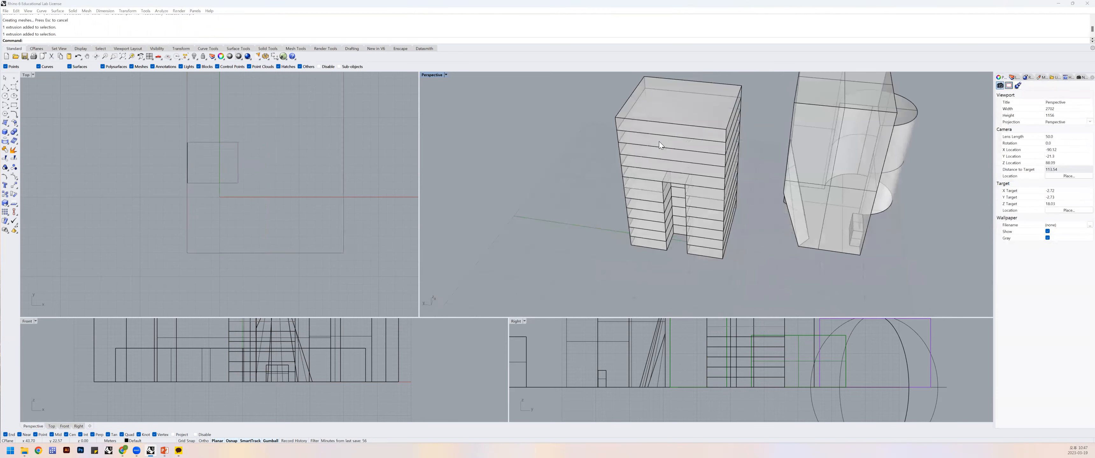
left_click(643, 136)
left_click(663, 152)
right_click_drag(595, 149, 630, 135)
left_click(630, 135)
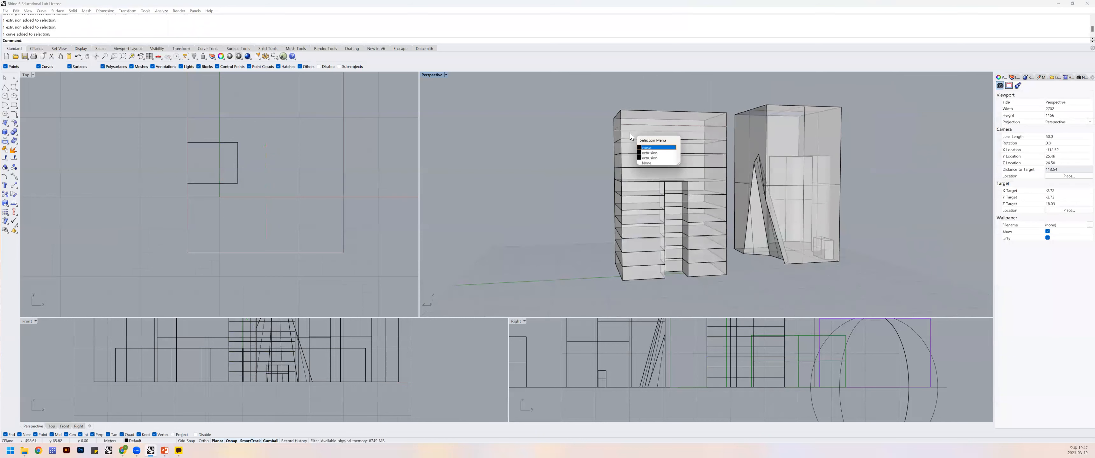
Scale one upper floor extrusion narrower with the gumball and shift it sideways.
left_click(628, 137)
left_click_drag(715, 136, 693, 138)
left_click(539, 190)
right_click_drag(538, 190, 579, 178)
left_click(670, 137)
left_click_drag(671, 137, 645, 132)
Try moving the narrowed floor across the building with Move, and undo the move and both gumball edits.
type("M")
key("Return")
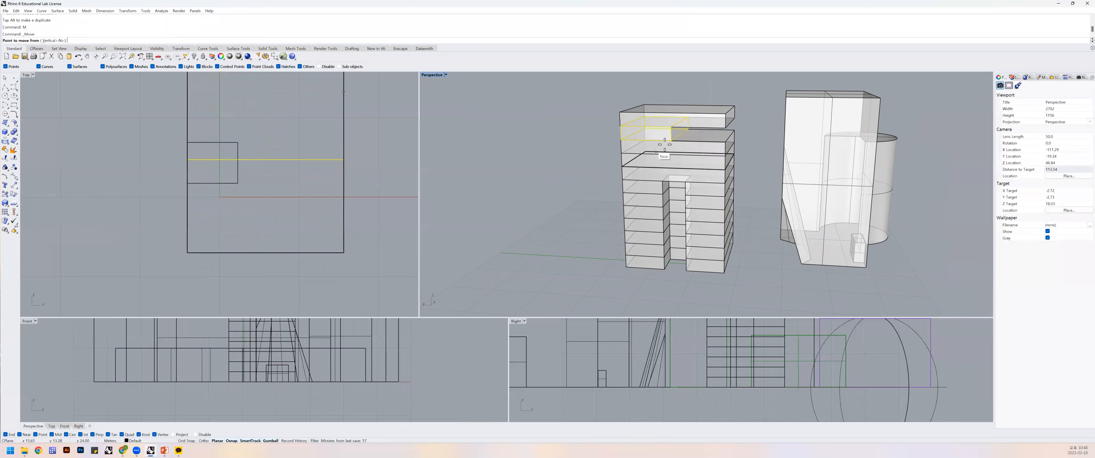
left_click(671, 128)
left_click(724, 131)
right_click_drag(756, 136, 740, 149)
left_click(725, 146)
scroll(729, 146, "up", 6)
key("ctrl+z")
key("ctrl+z")
key("ctrl+z")
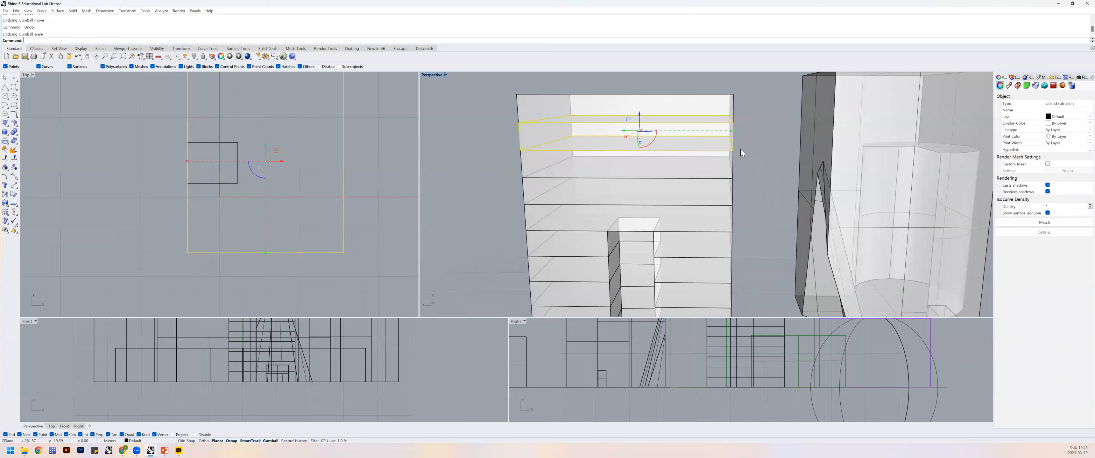
key("Escape")
scroll(747, 146, "down", 5)
mouse_move(747, 146)
right_mouse_down()
mouse_move(730, 157)
mouse_move(763, 138)
right_mouse_up()
right_click_drag(741, 187, 708, 210)
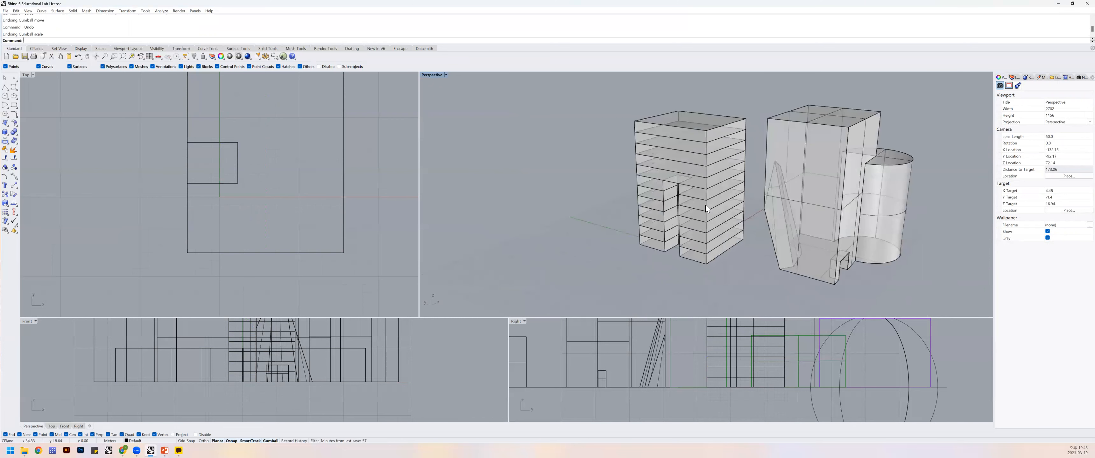
key("alt+Tab")
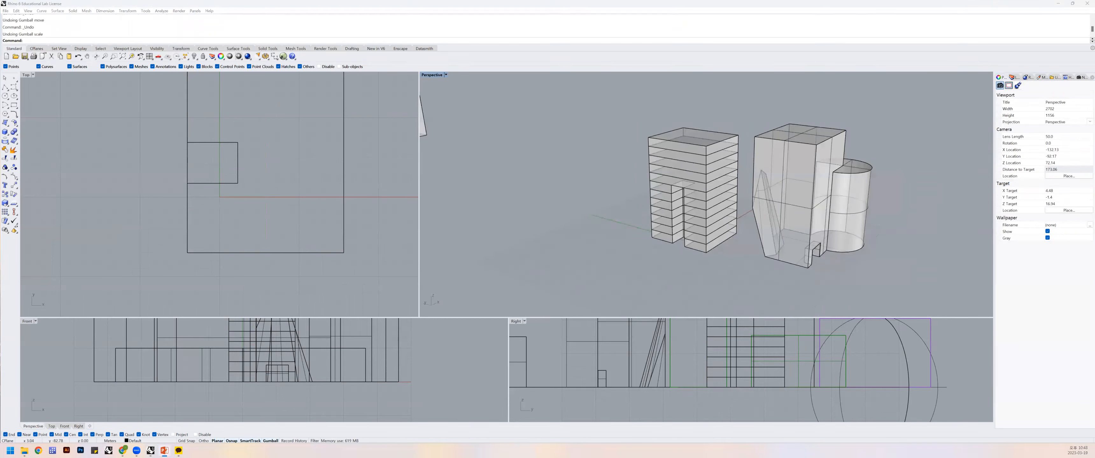
key("alt+Tab")
Contour the solid with the attached cylinder at 2 m spacing, along a diagonal from its bottom corner toward the upper far side.
right_click_drag(738, 257, 780, 190)
left_click(780, 190)
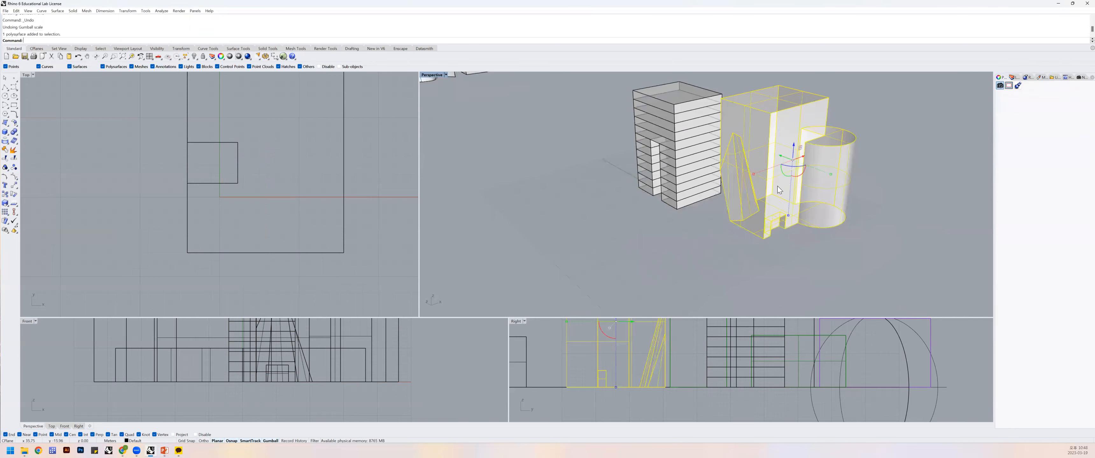
key("Return")
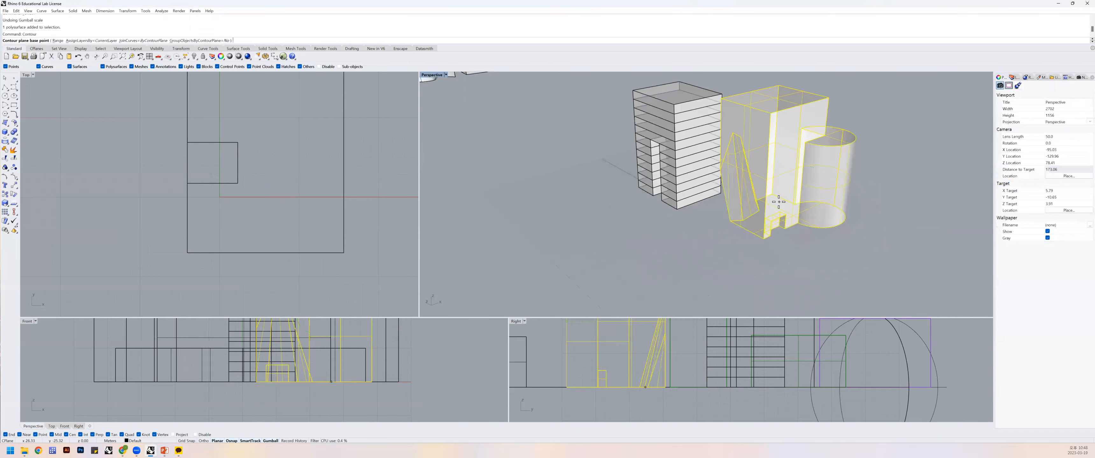
left_click(762, 240)
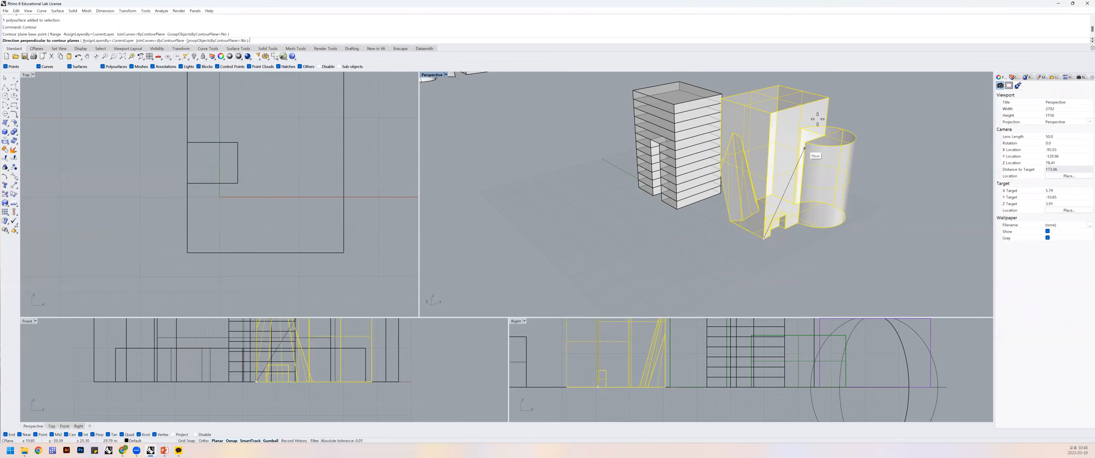
left_click(841, 104)
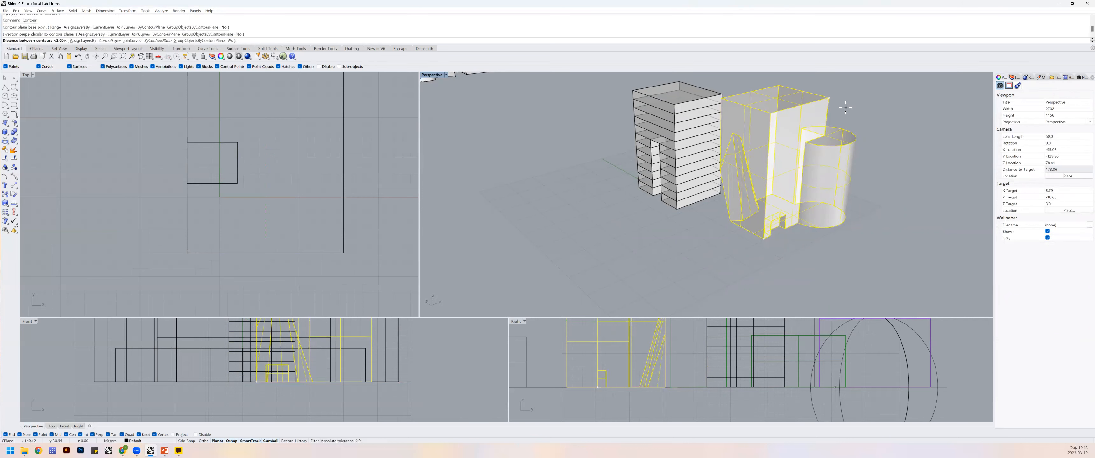
type("2")
key("Return")
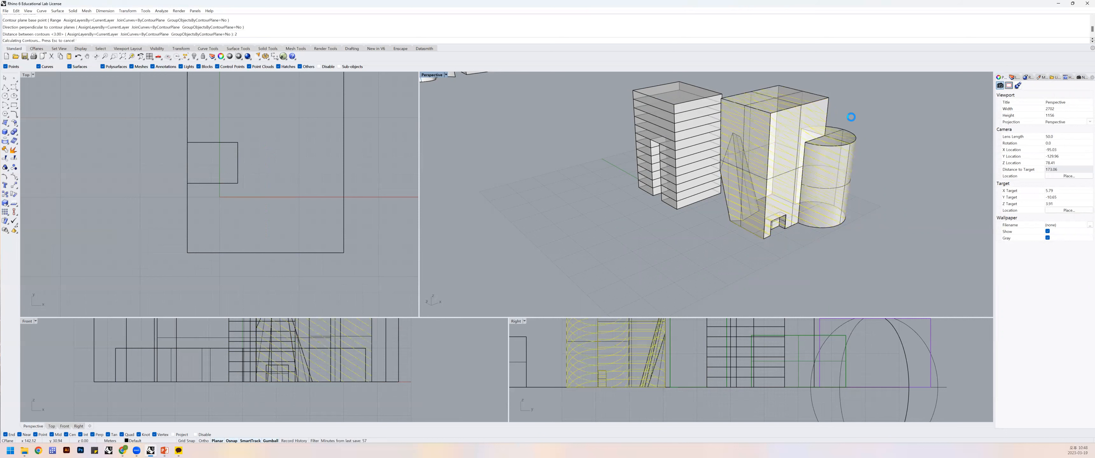
Hide the closed solid with the attached cylinder so that only its diagonal contour curves remain.
right_click_drag(880, 145, 844, 136)
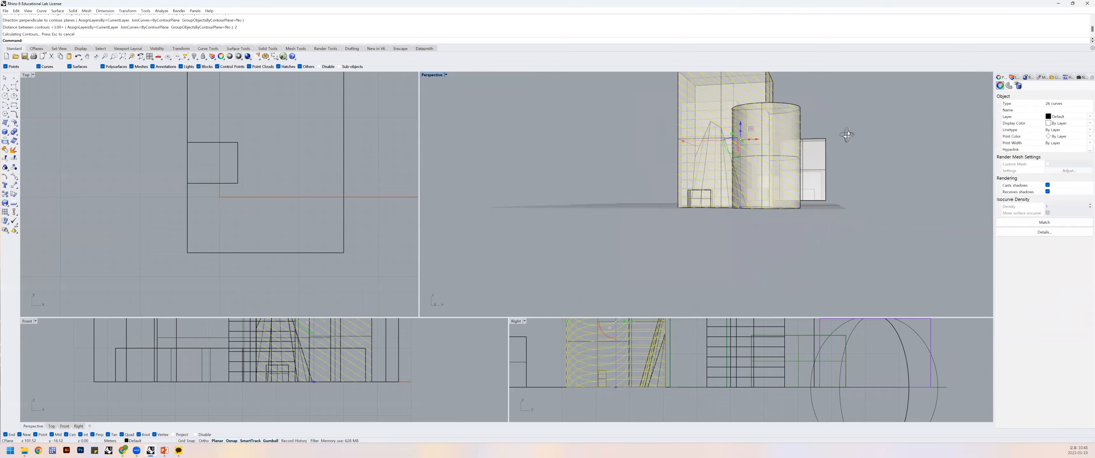
right_click_drag(855, 163, 791, 133)
left_click(777, 127)
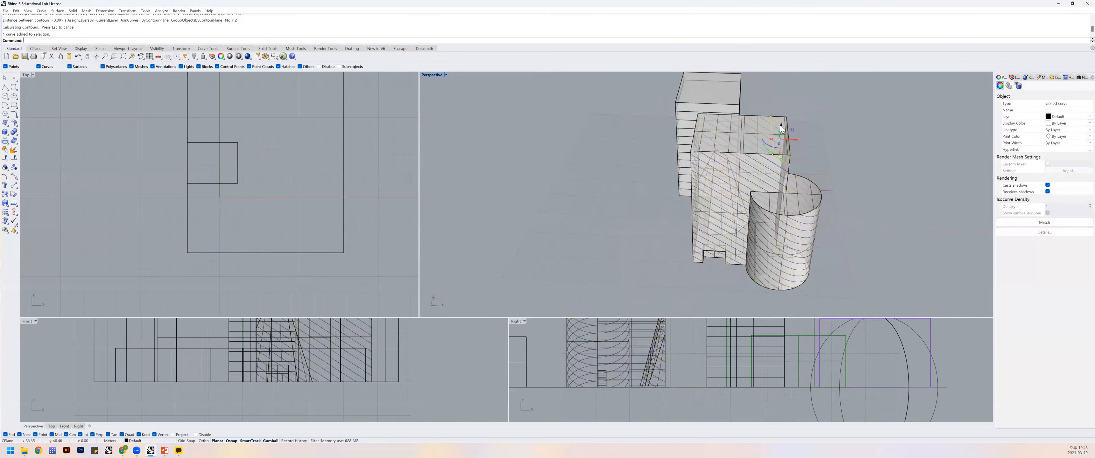
left_click(784, 124)
left_click(809, 139)
right_click_drag(818, 147, 799, 135)
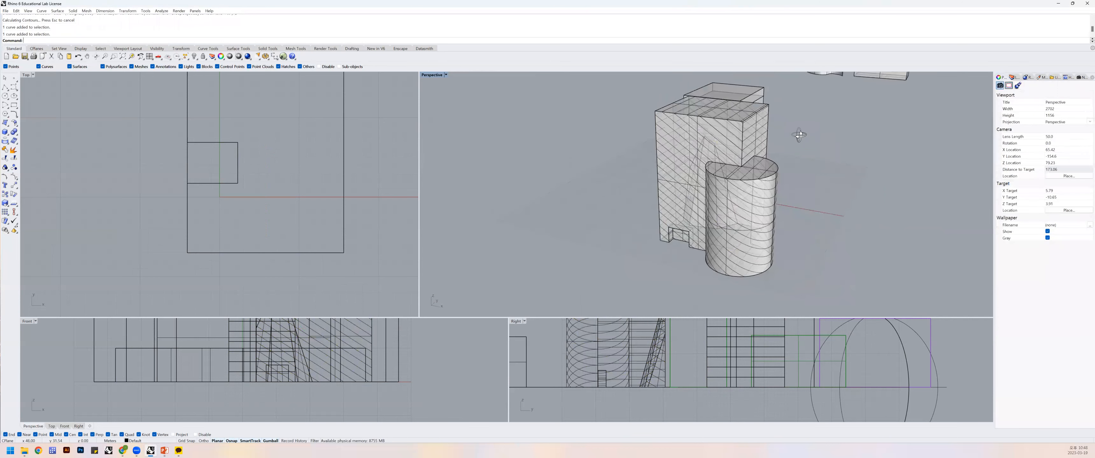
left_click(754, 111)
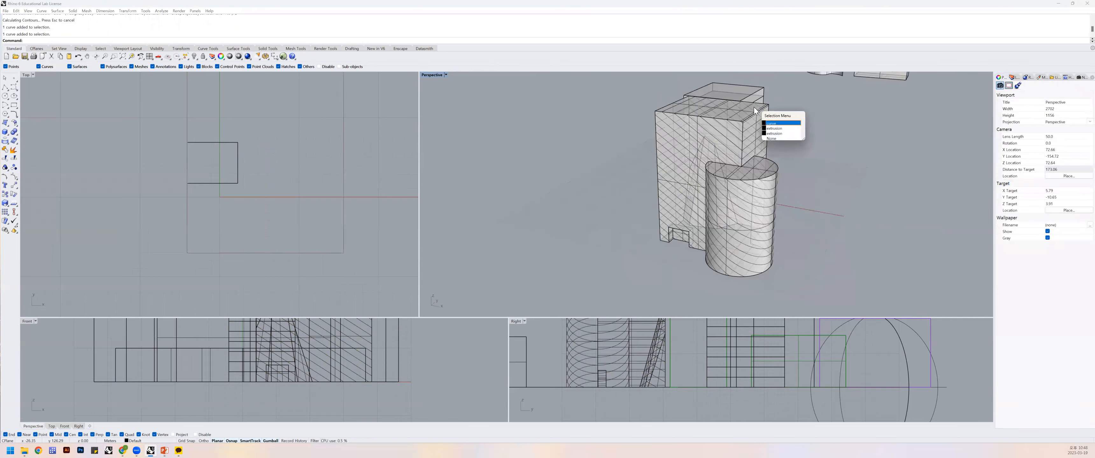
left_click(816, 126)
left_click(767, 167)
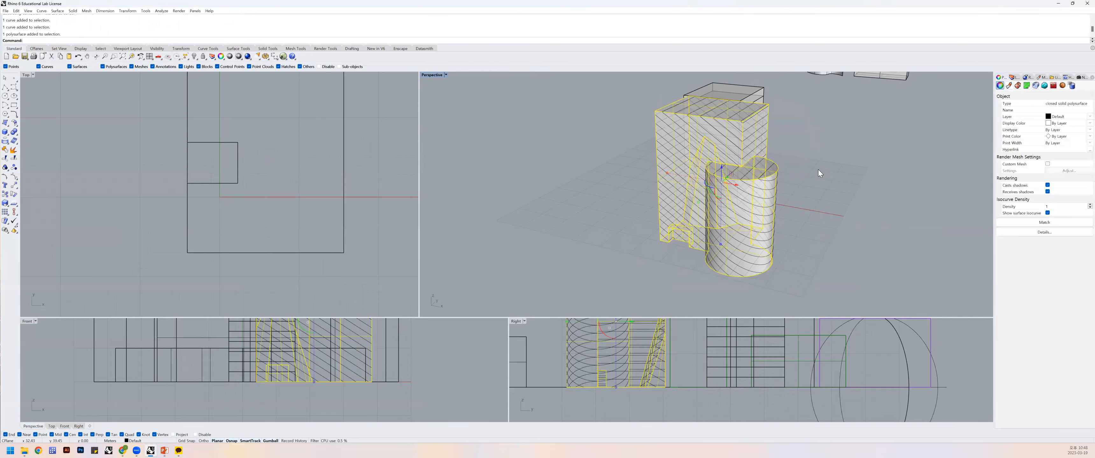
type("h")
key("Return")
right_click_drag(817, 169, 879, 189)
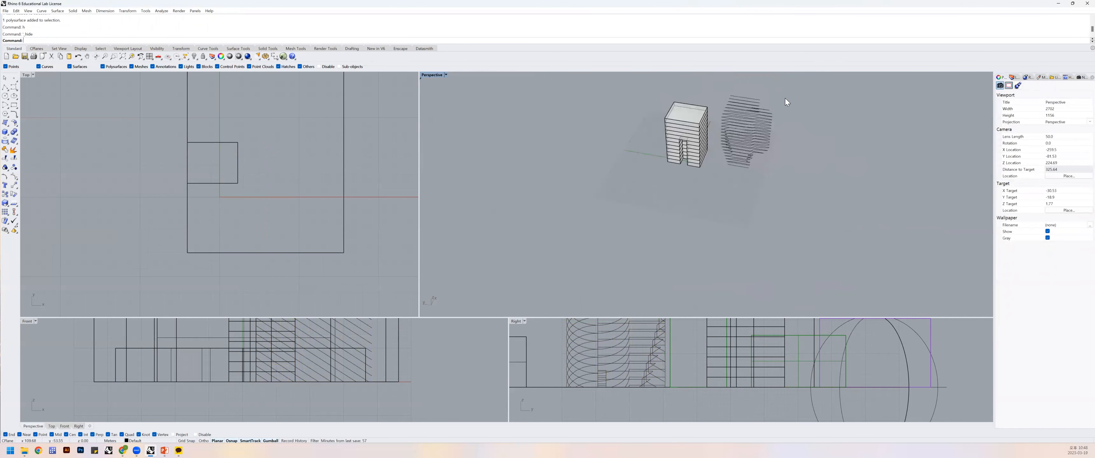
Extrude all the diagonal contour curves as solids with a distance of 2 m.
left_click_drag(727, 175, 726, 177)
type("ee")
key("Return")
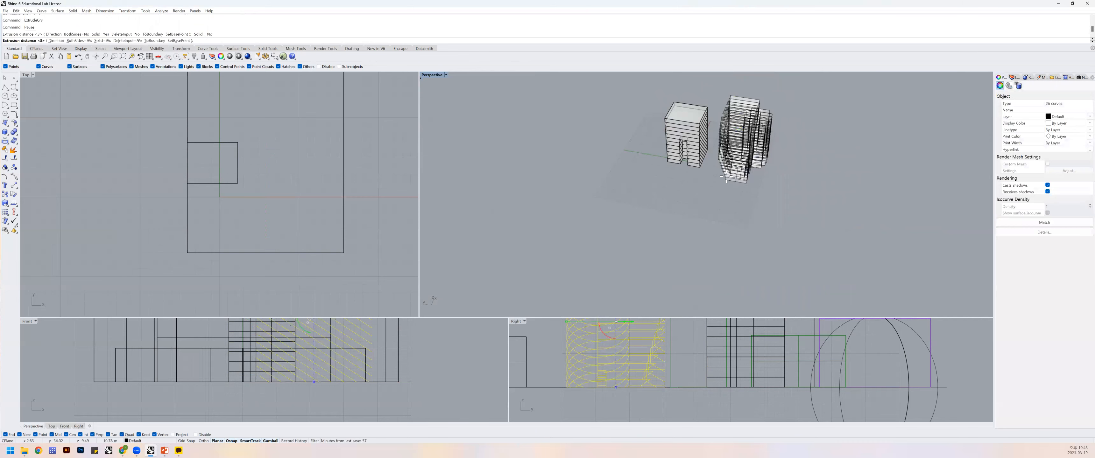
type("s")
key("Return")
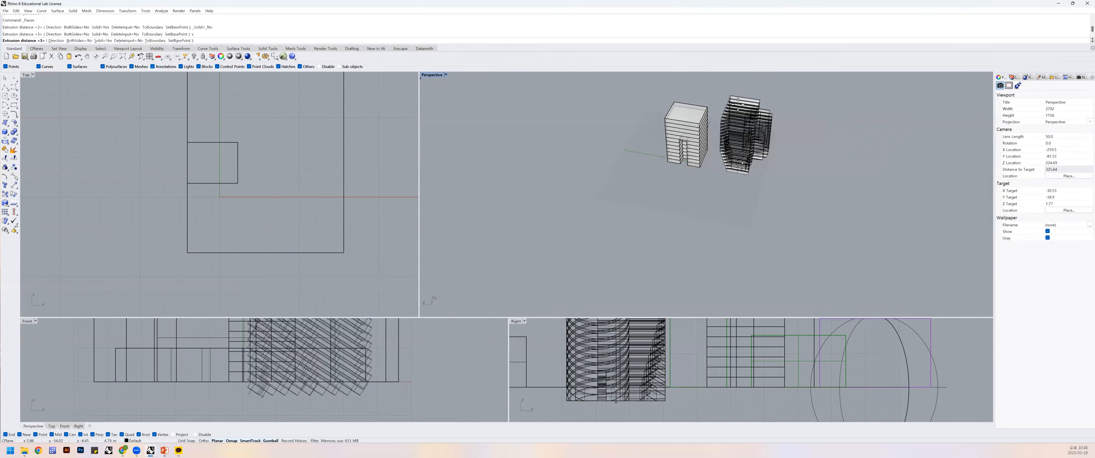
scroll(723, 136, "down", 5)
scroll(718, 138, "down", 1)
right_click_drag(700, 153, 649, 178, "shift")
scroll(702, 143, "up", 4)
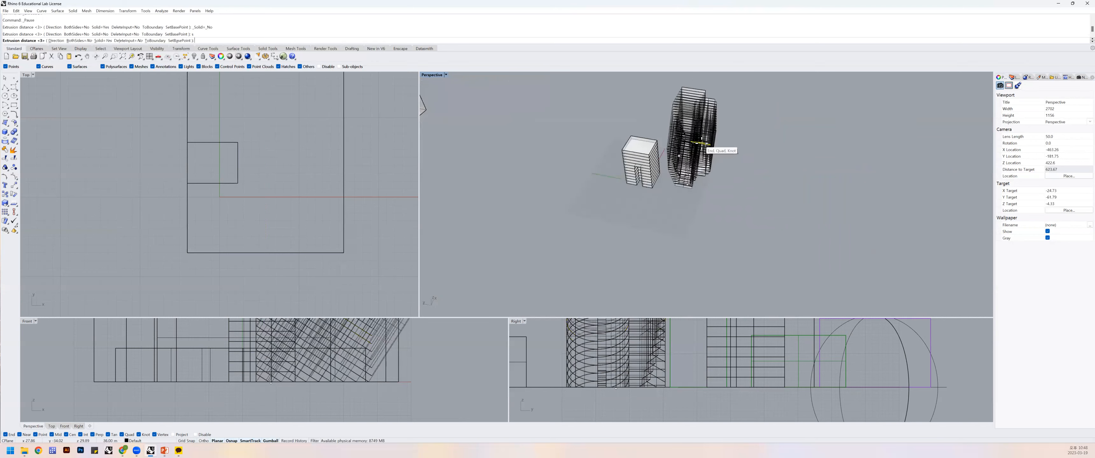
scroll(701, 143, "up", 10)
type("2")
key("Return")
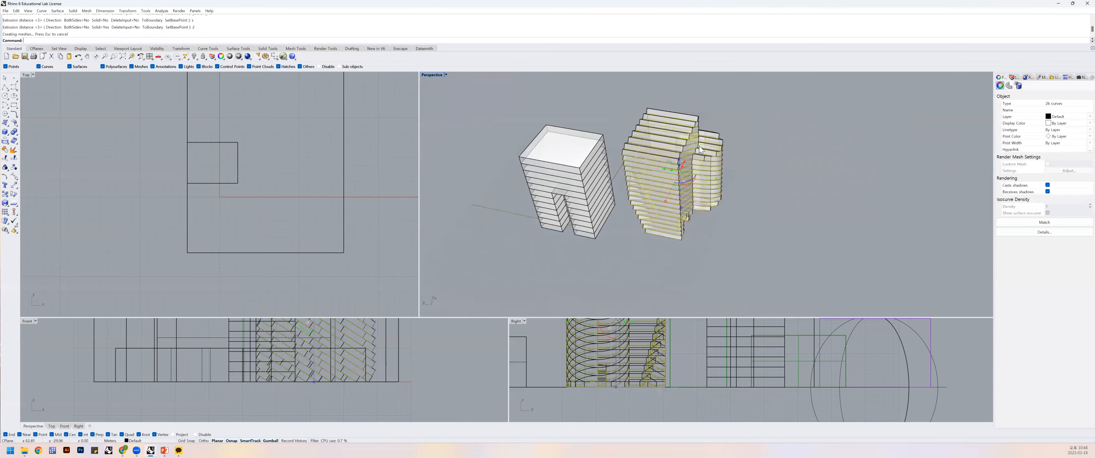
Hide the whole stack of diagonal slices together with their contour curves.
left_click(755, 162)
right_click_drag(755, 166, 758, 149)
left_click(628, 185)
left_click(612, 257)
scroll(624, 238, "up", 4)
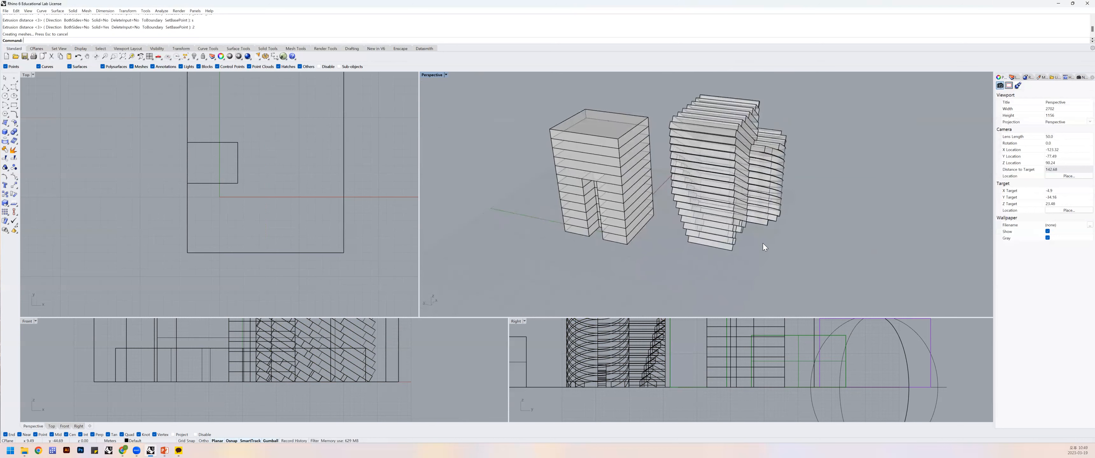
right_click_drag(660, 255, 678, 259, "shift")
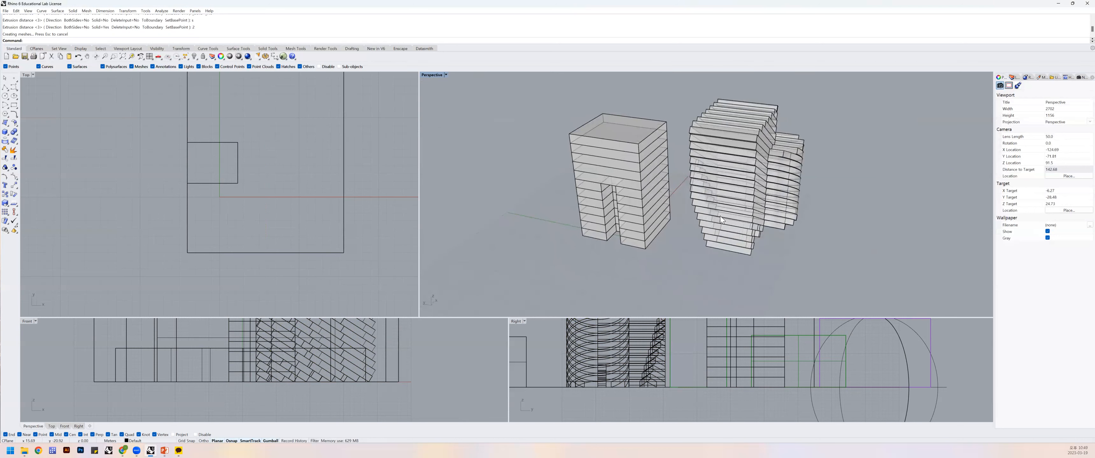
left_click_drag(685, 253, 680, 258)
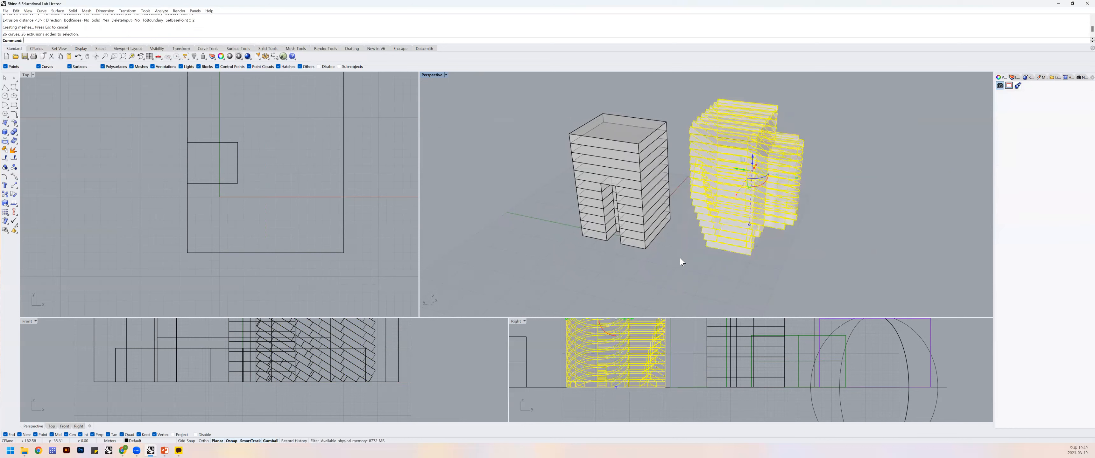
type("h")
key("Return")
Preview the remaining tower of horizontal floors in Rendered display mode, and return the perspective view to Ghosted.
scroll(750, 237, "up", 8)
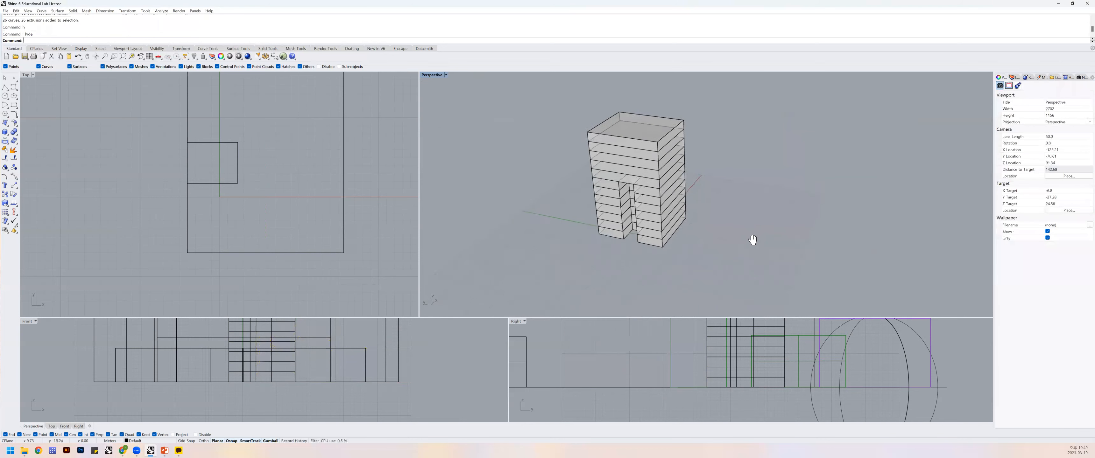
scroll(716, 198, "up", 2)
mouse_move(728, 199)
right_mouse_down()
mouse_move(710, 183)
mouse_move(736, 200)
right_mouse_up()
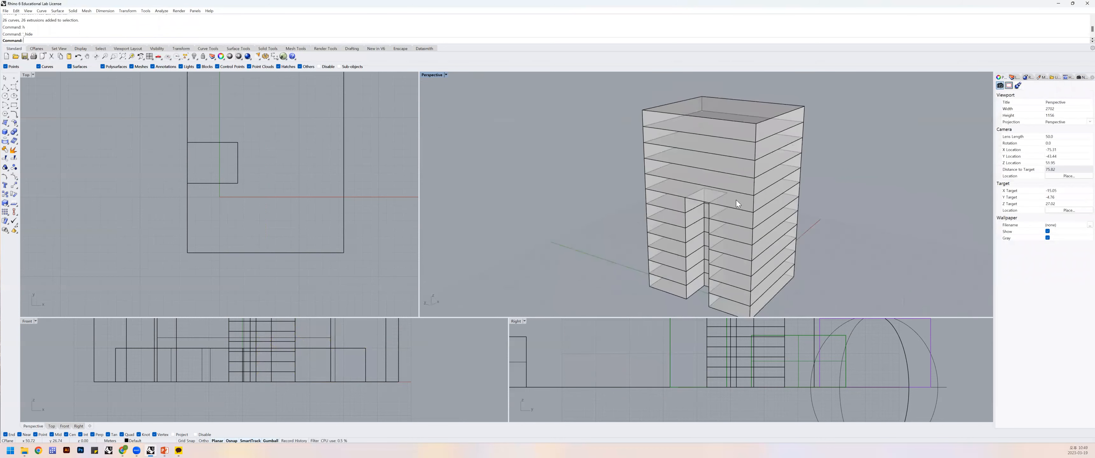
left_click(446, 75)
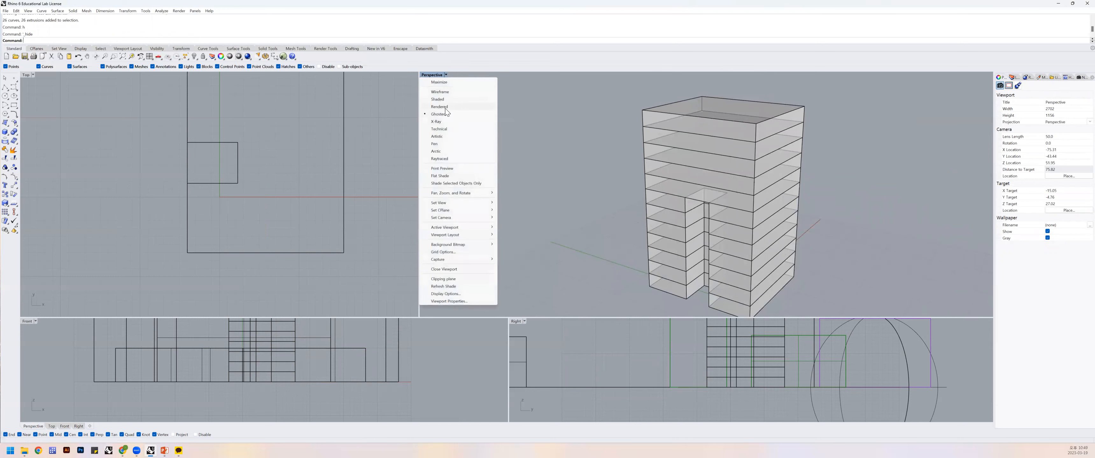
left_click(444, 108)
right_click_drag(736, 178, 711, 163)
left_click(446, 75)
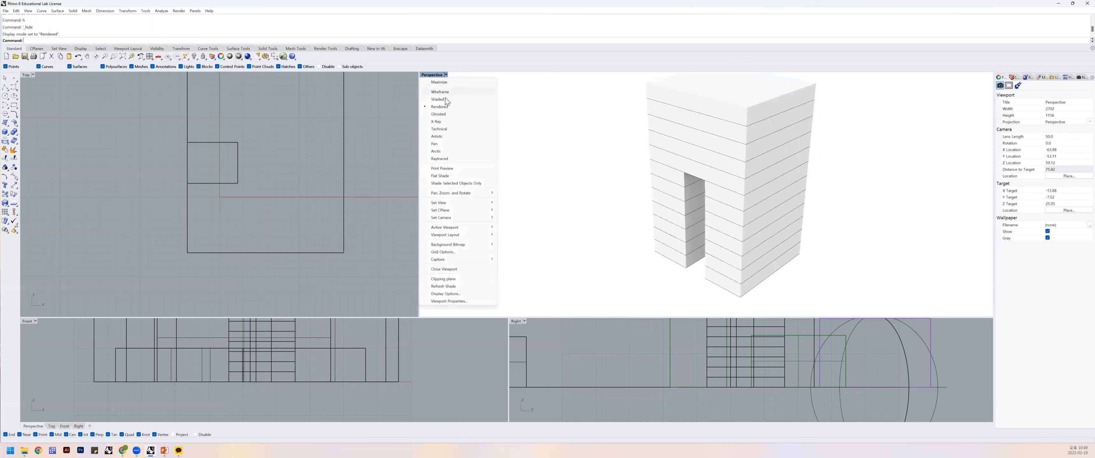
left_click(437, 115)
right_click_drag(797, 166, 737, 177, "shift")
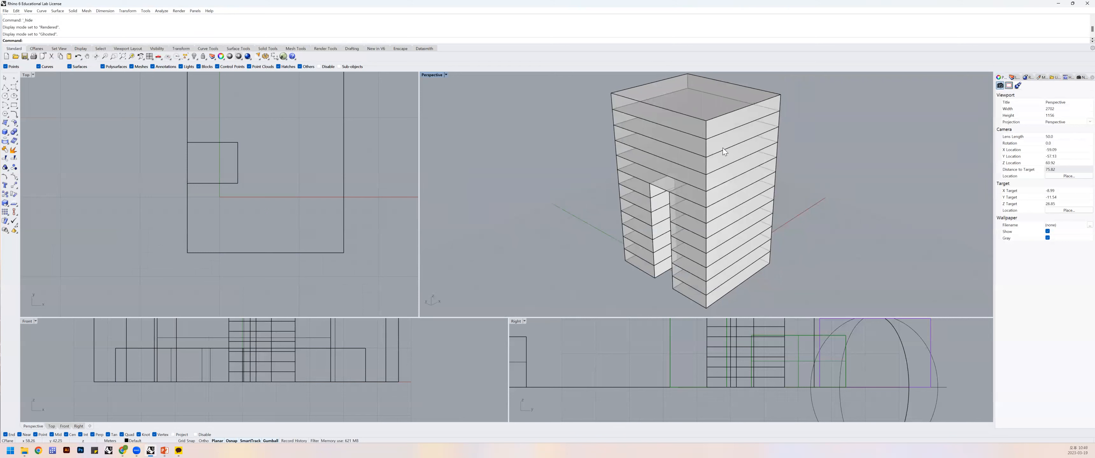
Try a closed pipe along the contour curve below the tower's top floor, with radius 0.2 and an added radius of 1, and undo it.
scroll(725, 155, "up", 2)
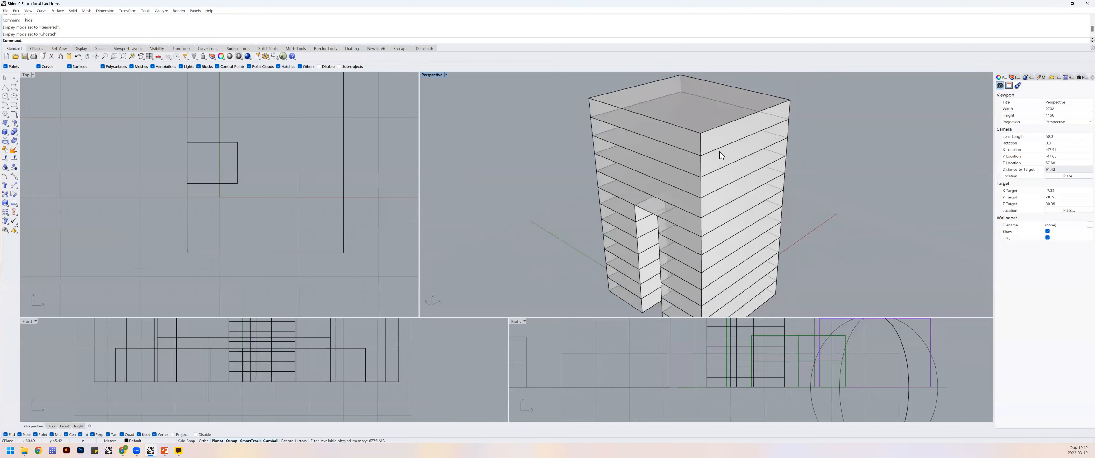
left_click(715, 154)
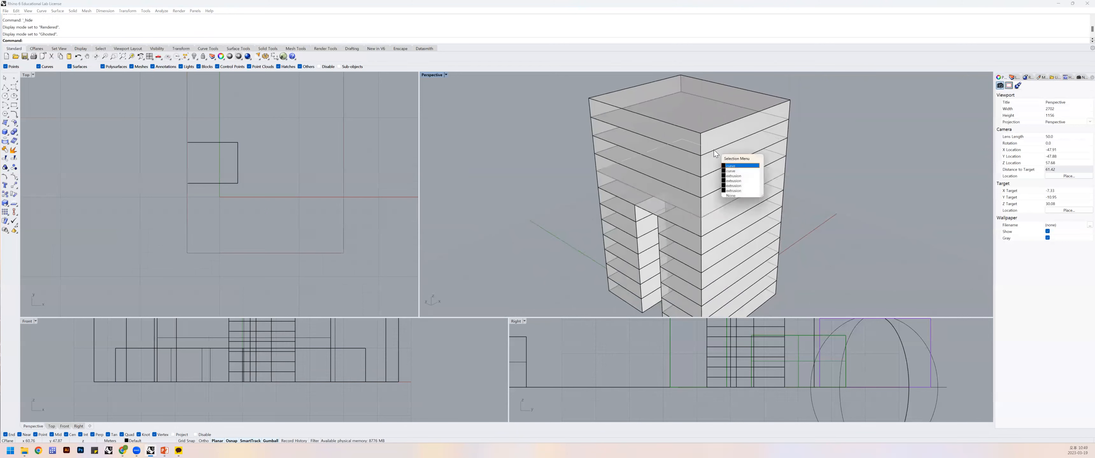
left_click(737, 145)
left_click(755, 157)
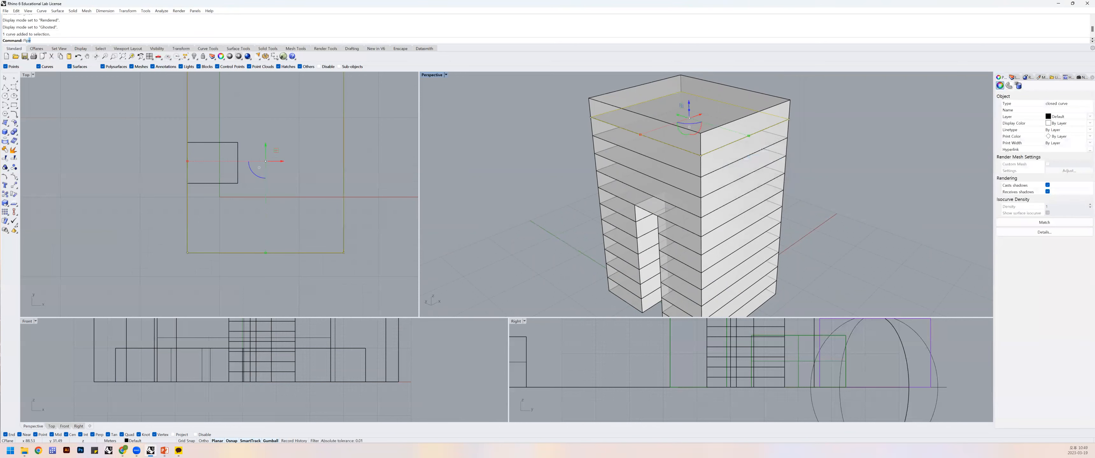
key("Return")
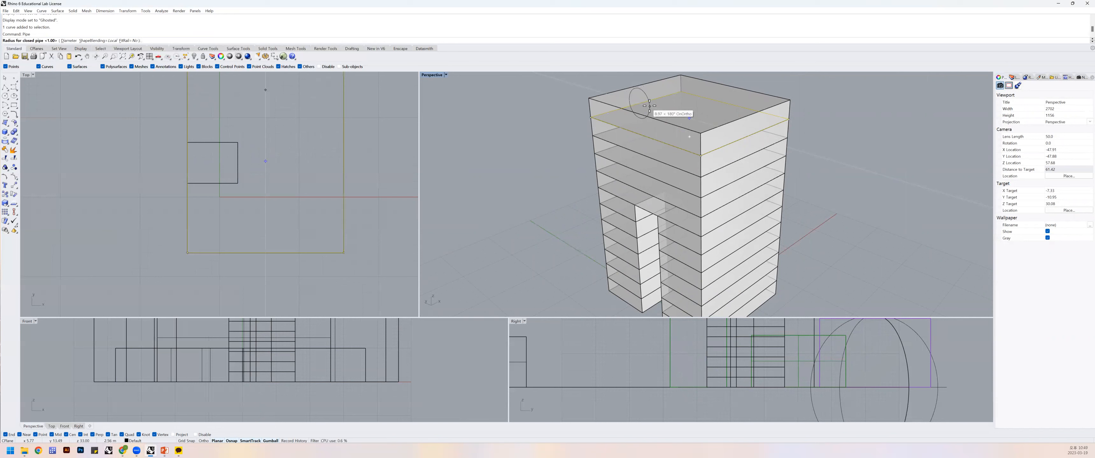
type("0.2")
key("Return")
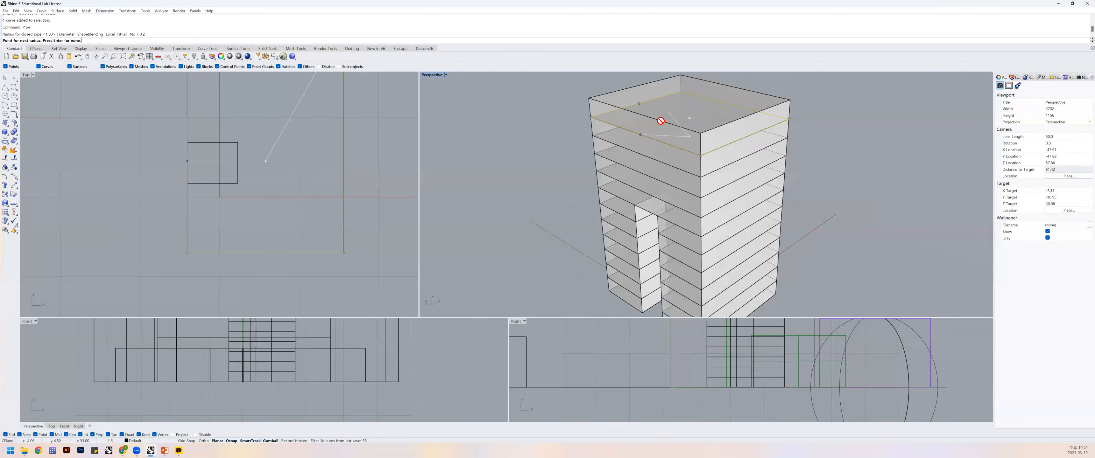
scroll(637, 108, "up", 5)
right_click_drag(637, 108, 652, 130, "shift")
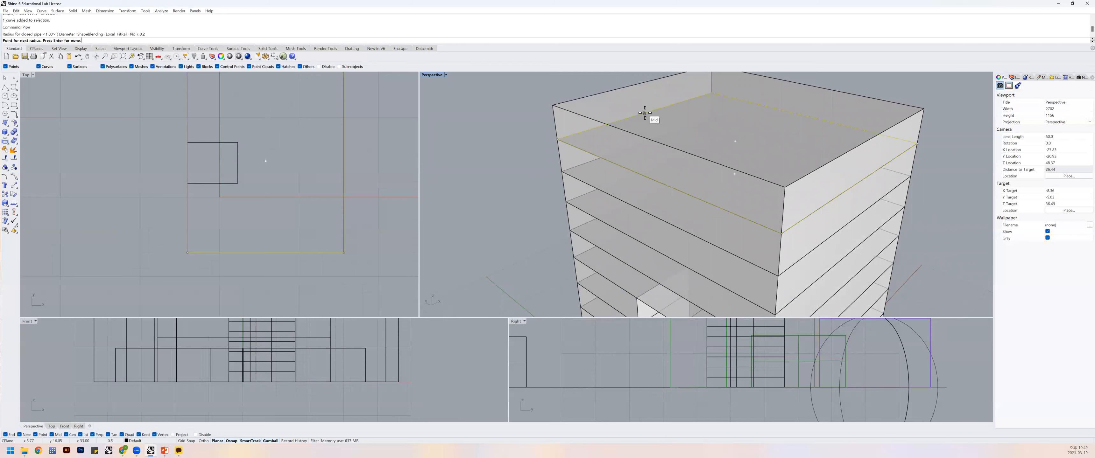
left_click(850, 187)
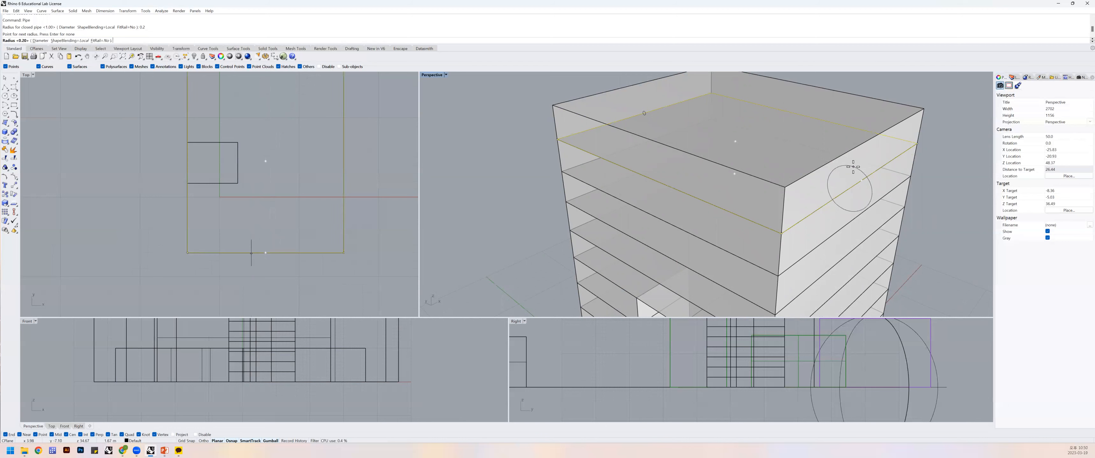
type("1")
key("Return")
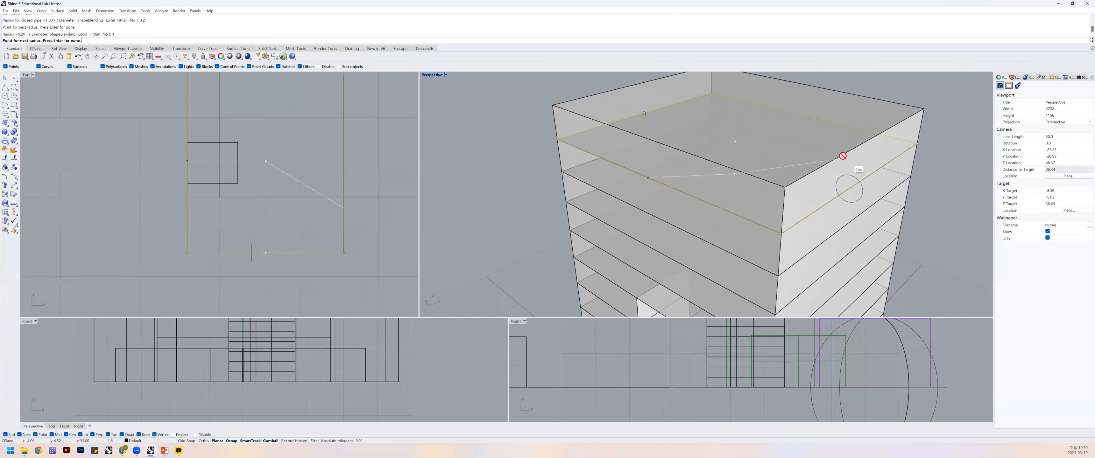
key("Return")
right_click_drag(857, 185, 803, 189)
key("ctrl+z")
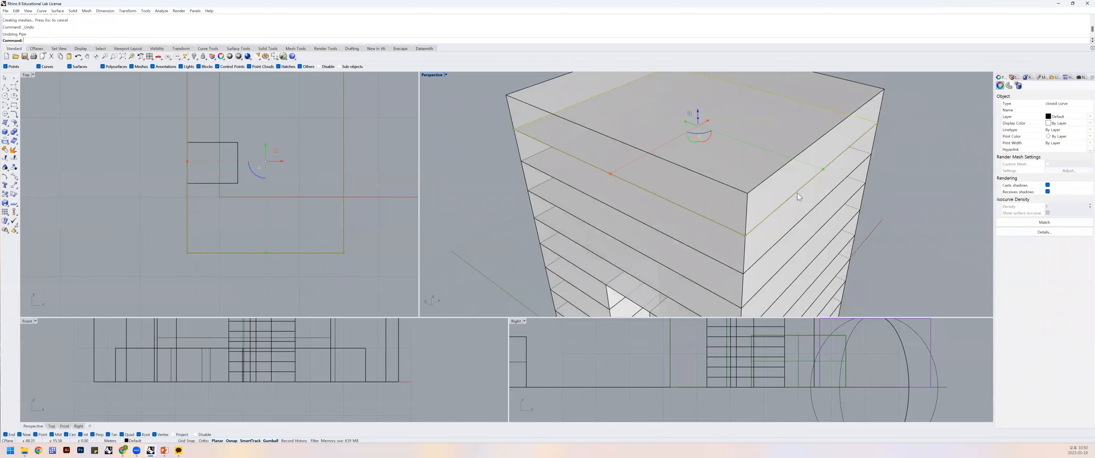
Create a pipe with a uniform radius of 0.2 along the contour curve below the tower's top floor.
key("Return")
type("0.2")
key("Return")
key("Return")
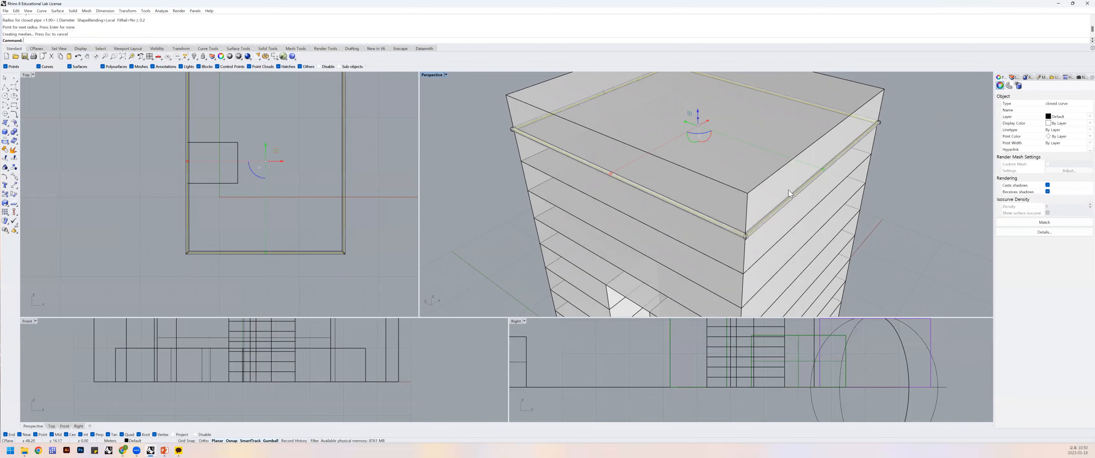
Examine the pipe around the tower, selecting it and the top floor extrusion in turn to check that both are solids.
right_click_drag(698, 196, 786, 187)
left_click(887, 174)
left_click(785, 184)
left_click(859, 101)
left_click(878, 108)
left_click(857, 114)
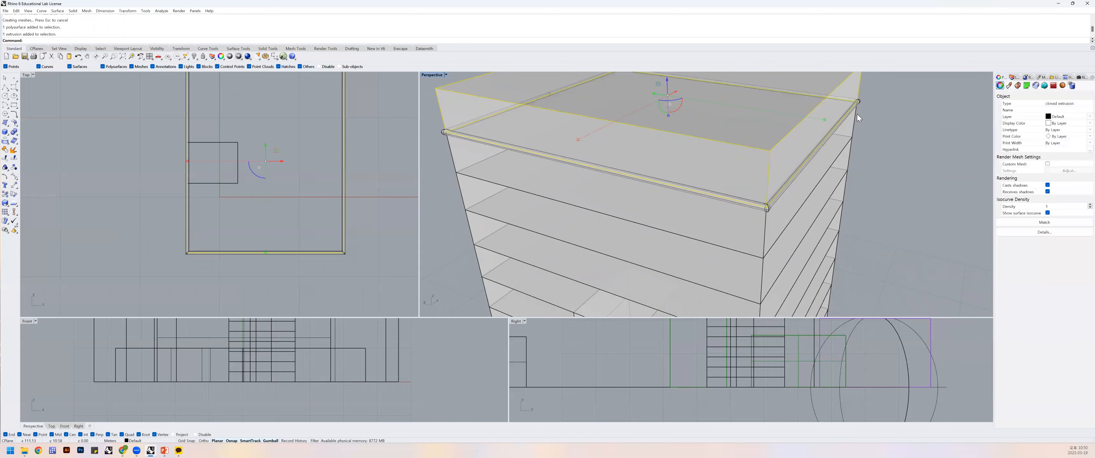
left_click(859, 101)
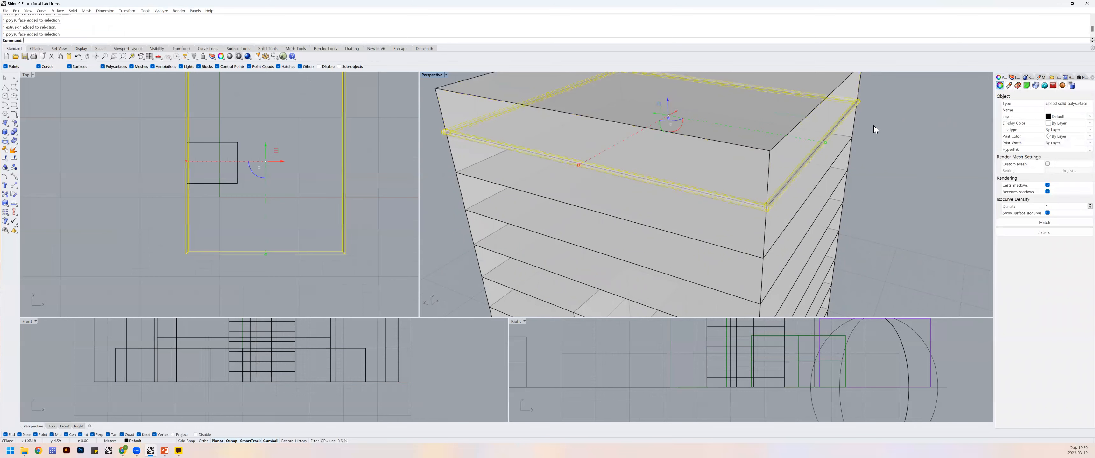
right_click_drag(873, 126, 883, 160, "shift")
left_click(883, 162)
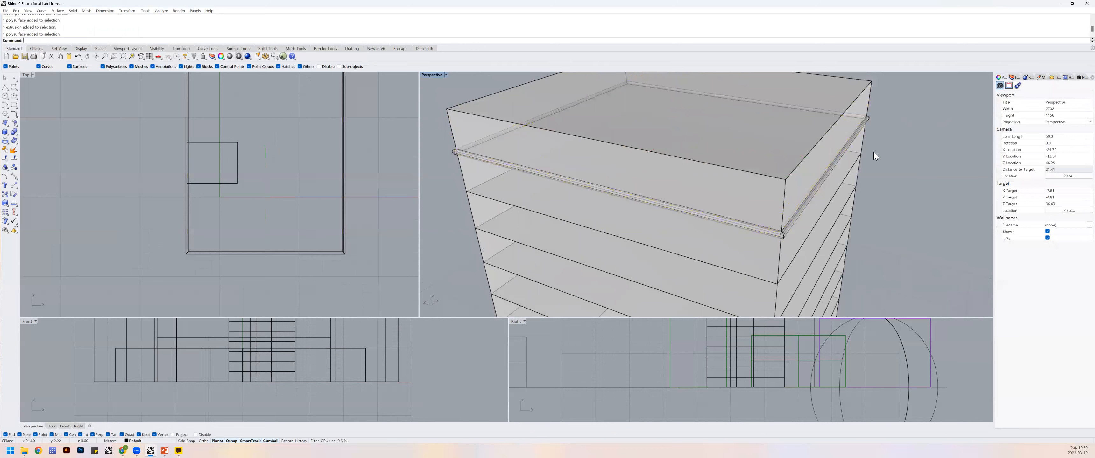
Subtract the pipe from the two uppermost floors with BooleanDifference to cut a groove along their joint.
key("Return")
left_click(820, 135)
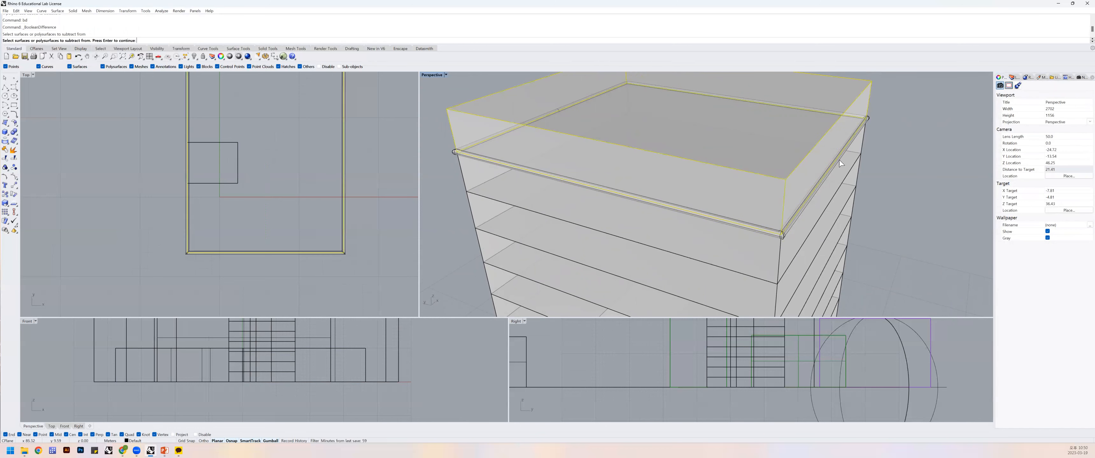
left_click(840, 171)
key("Return")
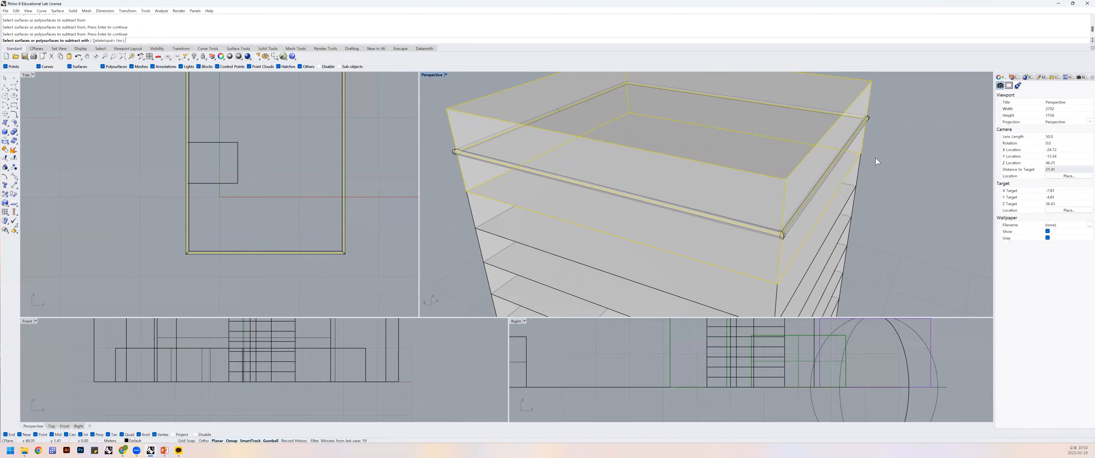
left_click(868, 118)
key("Return")
Check the groove below the tower's top floor in Rendered display mode and return the Perspective view to Ghosted.
right_click_drag(859, 184, 848, 178)
scroll(849, 178, "down", 5)
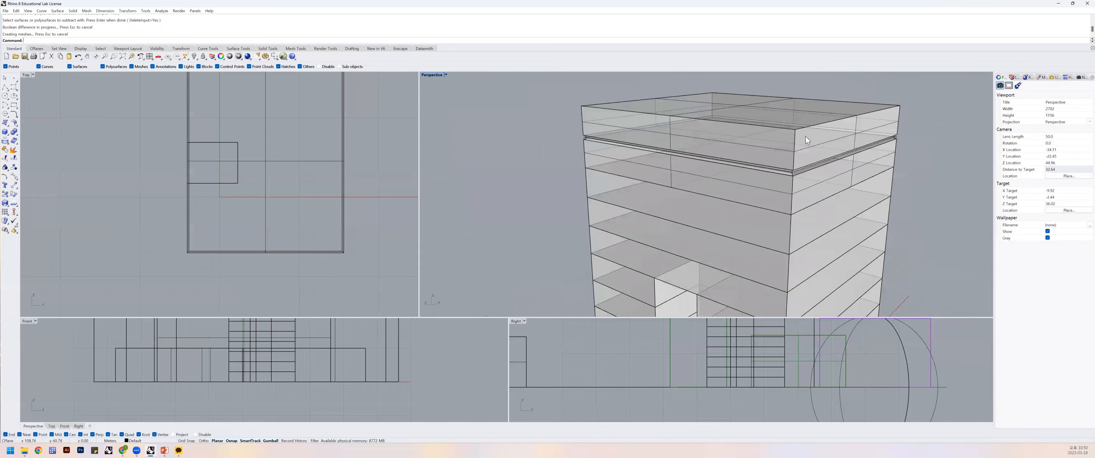
left_click(446, 75)
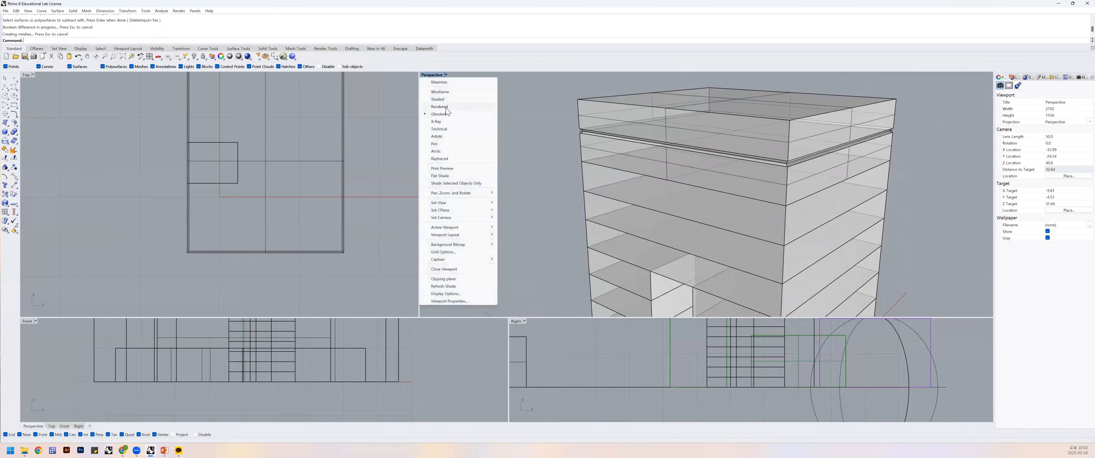
left_click(449, 116)
right_click_drag(844, 186, 853, 201)
scroll(849, 200, "down", 10)
scroll(851, 204, "up", 3)
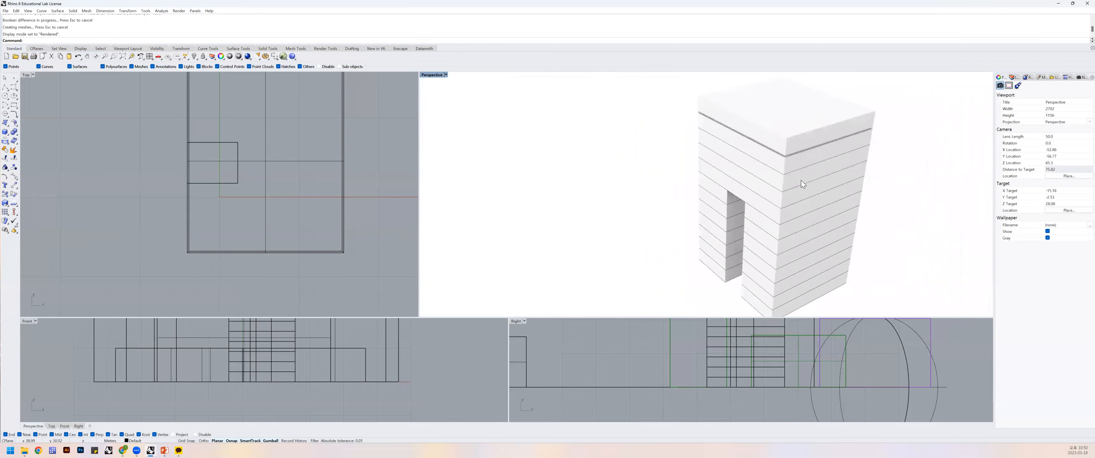
left_click(446, 75)
left_click(441, 118)
scroll(892, 183, "up", 3)
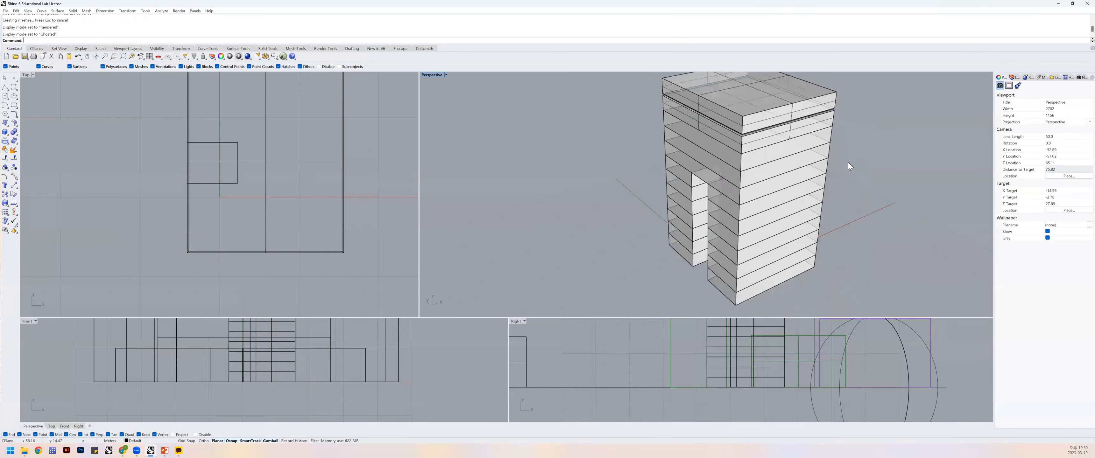
left_click(798, 132)
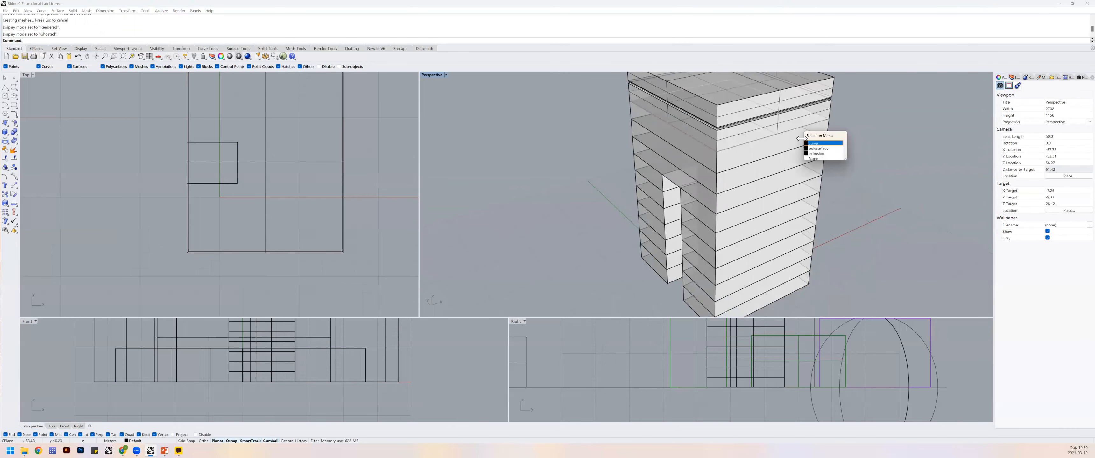
left_click(811, 148)
left_click(811, 148)
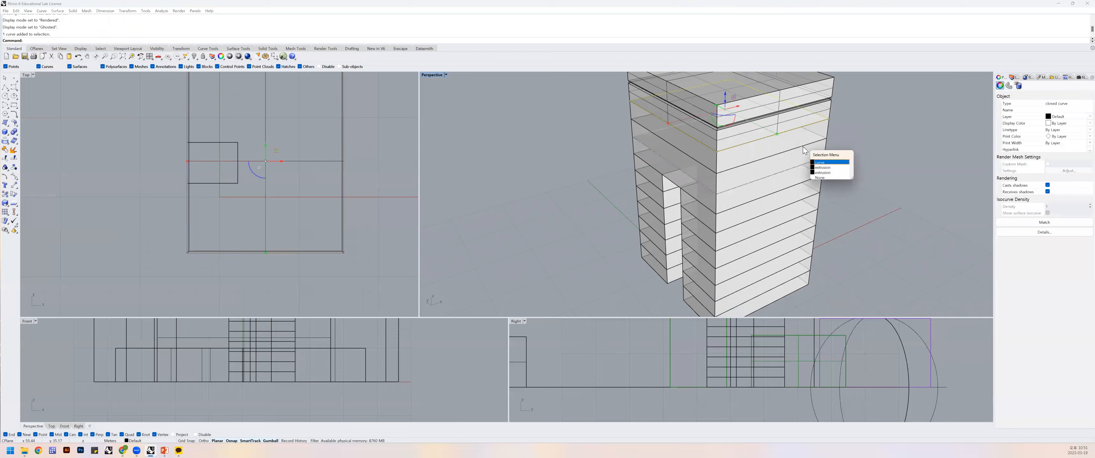
left_click(844, 144)
scroll(843, 140, "down", 4)
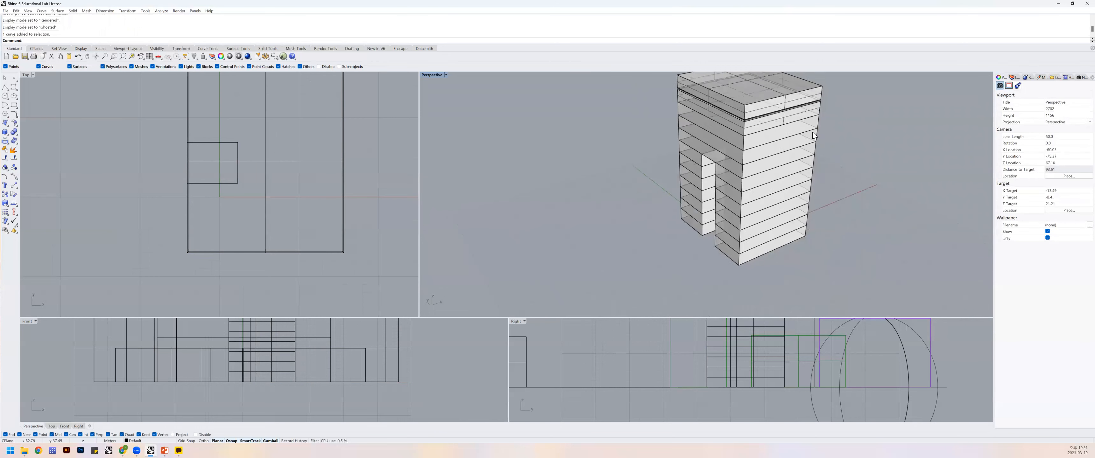
Restrict selection to curves and select the tower's floor contour curves below the groove, leaving out the lowest one.
right_click(40, 67)
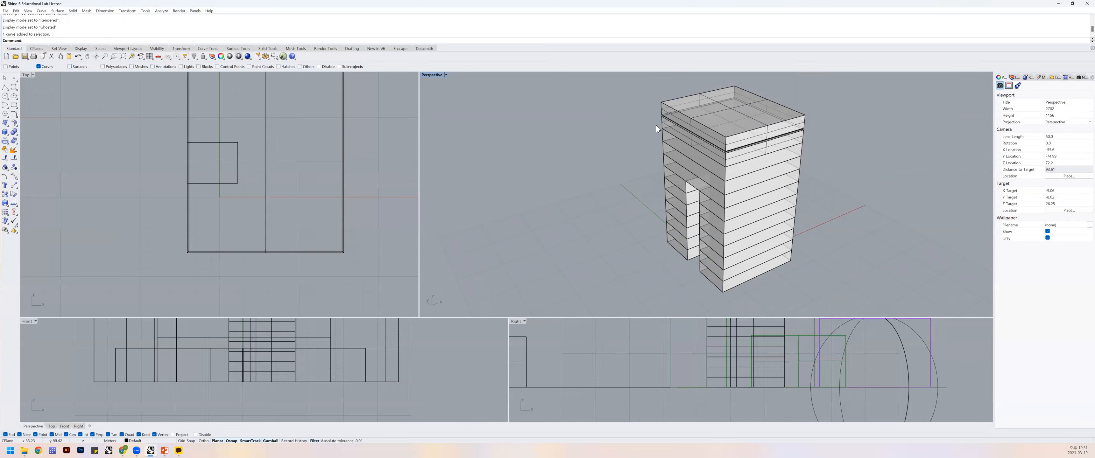
left_click_drag(797, 140, 795, 274)
right_click_drag(805, 230, 795, 265)
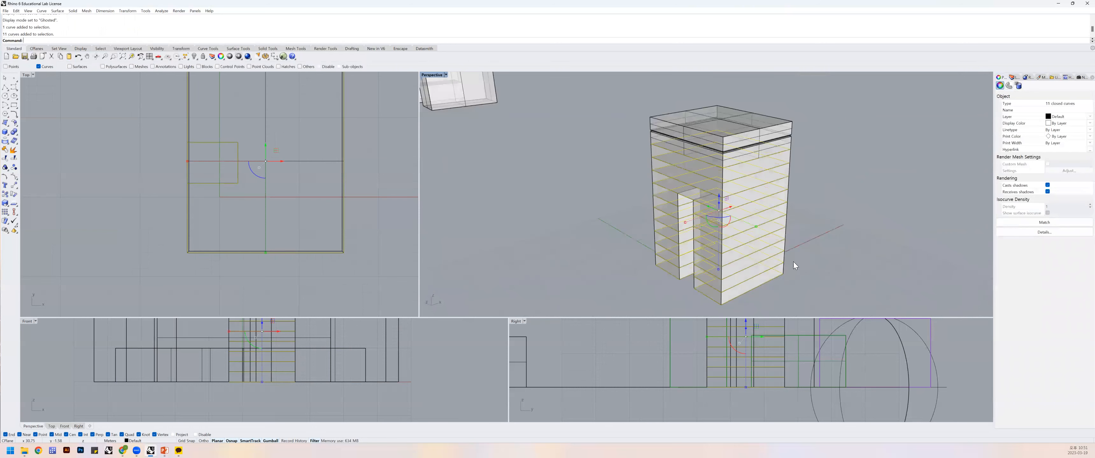
left_click(774, 277, "ctrl")
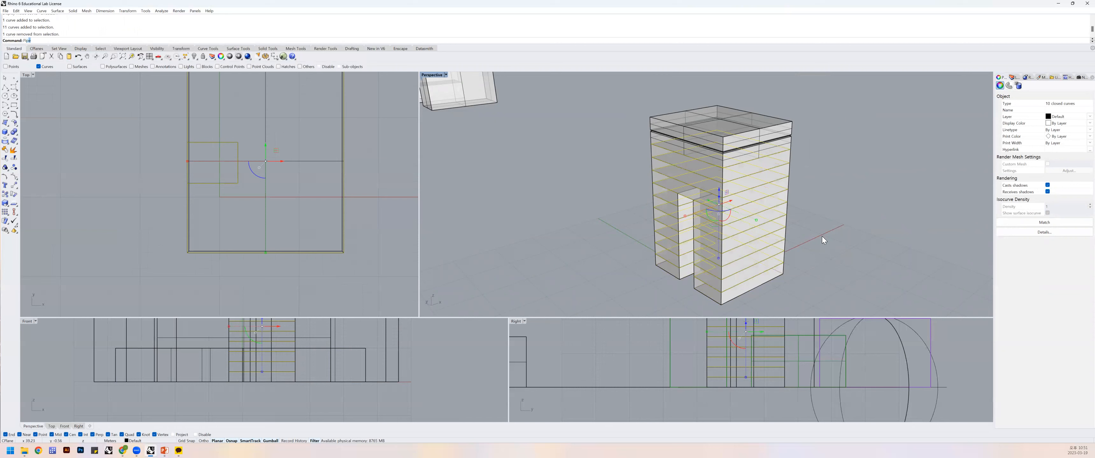
Create pipes with radius 0.2 along the selected floor contour curves.
key("Return")
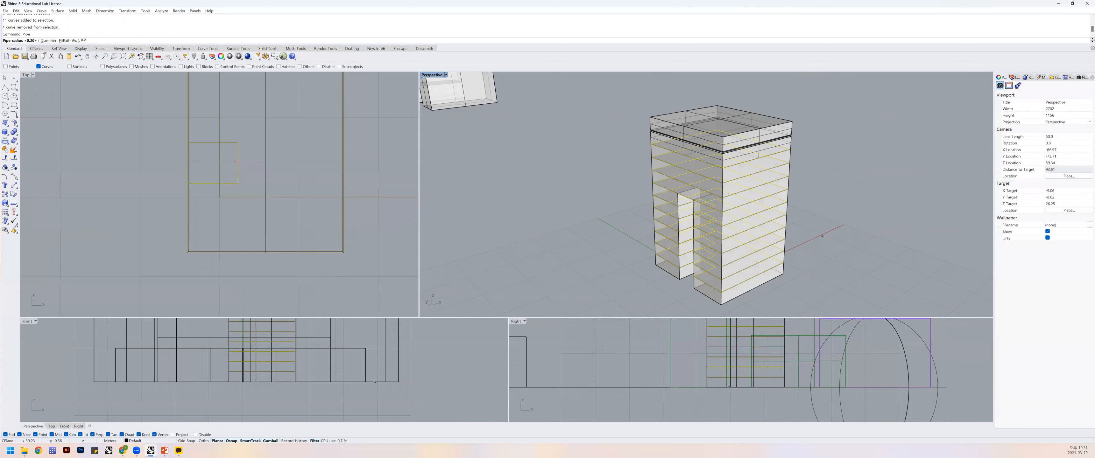
key("Return")
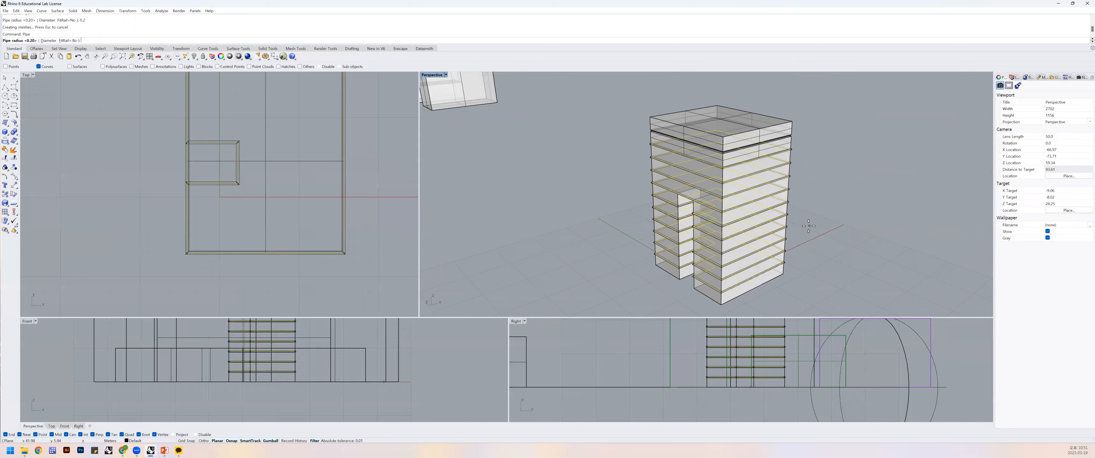
scroll(802, 229, "up", 2)
scroll(799, 231, "down", 2)
key("Escape")
right_click_drag(800, 232, 831, 202)
scroll(831, 201, "up", 2)
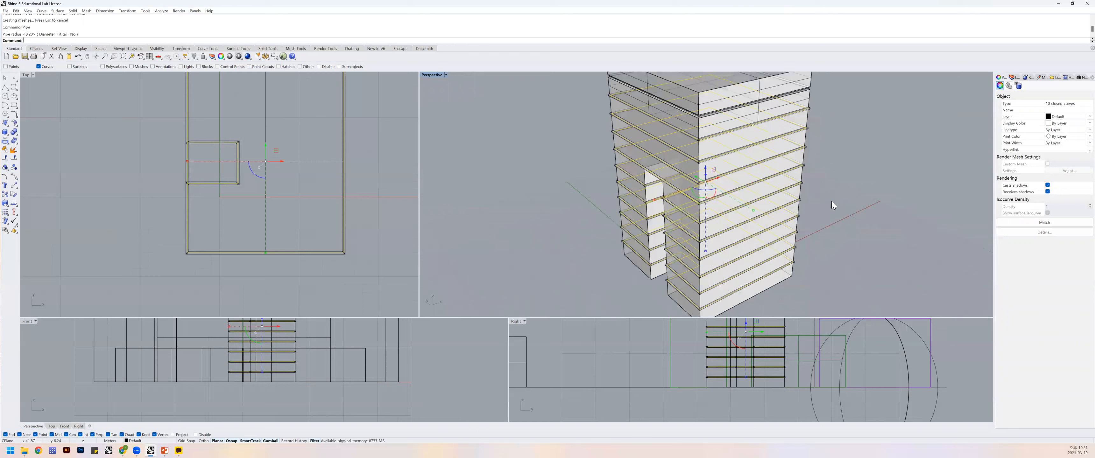
scroll(831, 201, "down", 1)
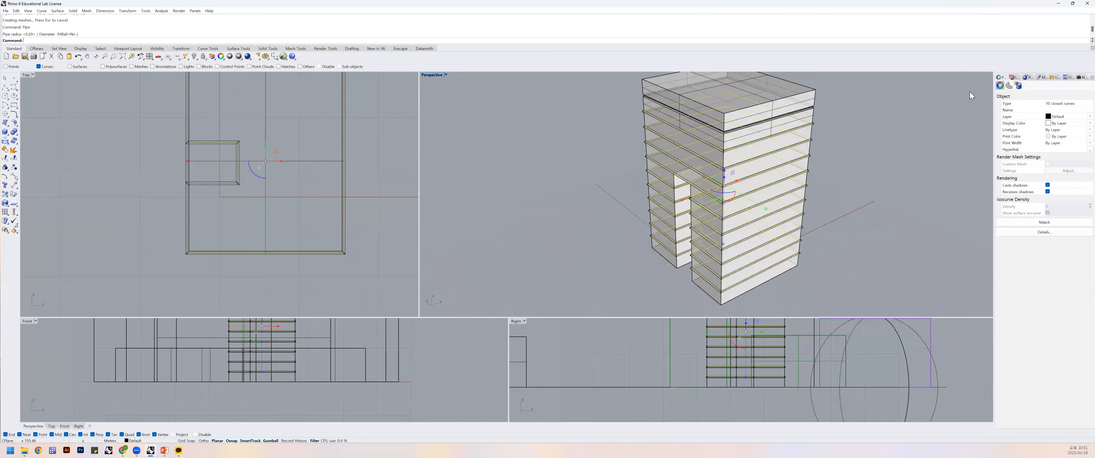
Create a new layer named pipe and move the selected objects onto it.
left_click(1014, 77)
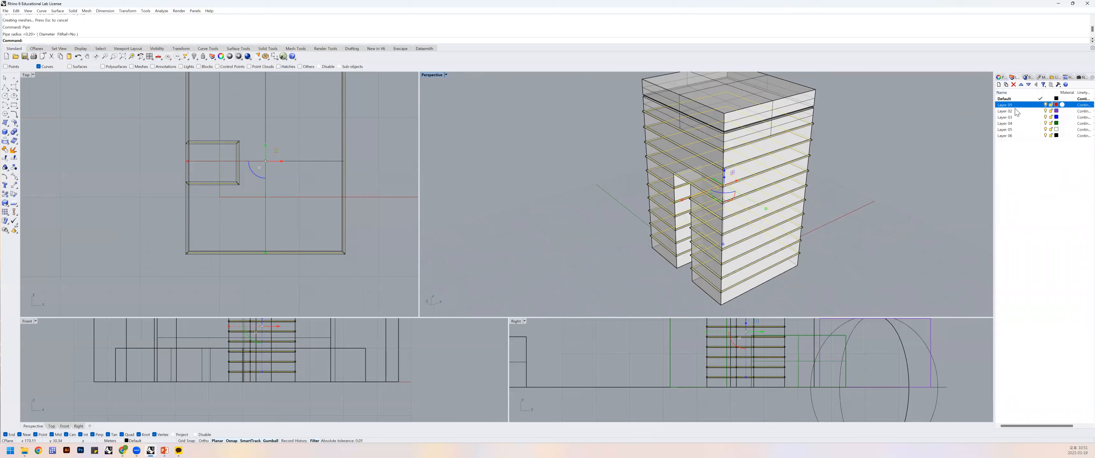
left_click(1005, 135)
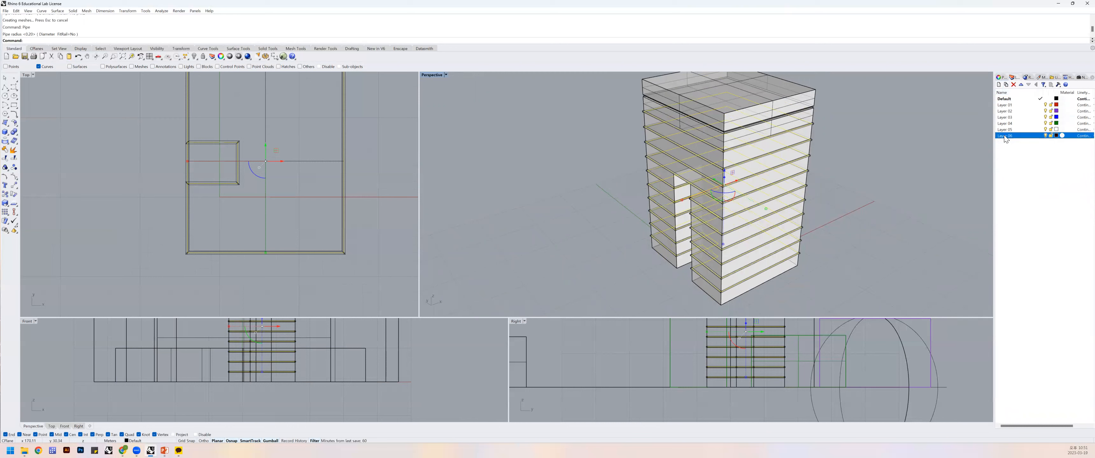
left_click(997, 85)
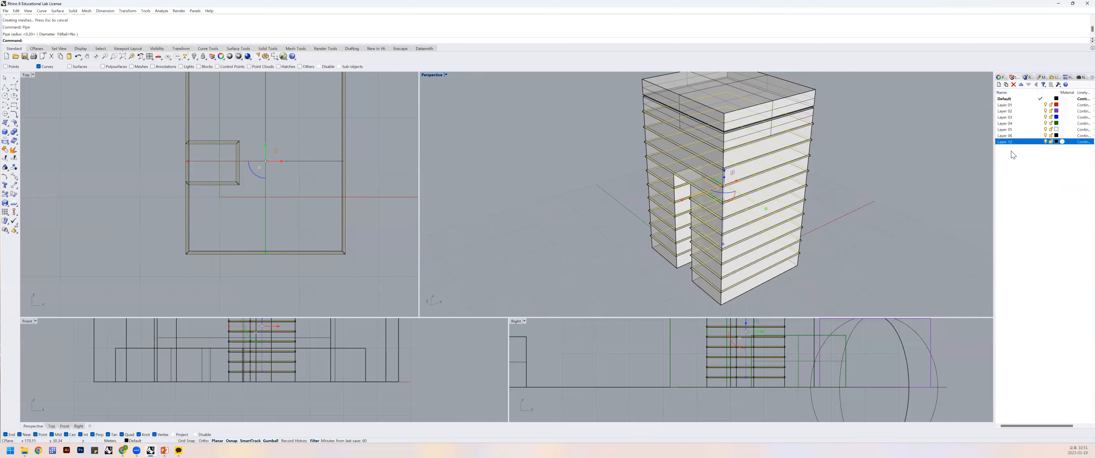
type("pipe")
key("Return")
right_click(1008, 144)
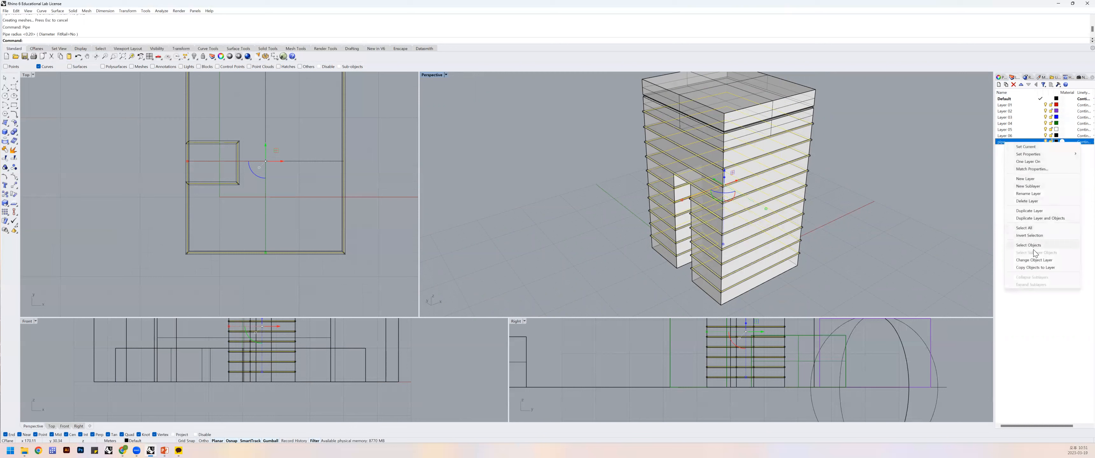
left_click(1029, 261)
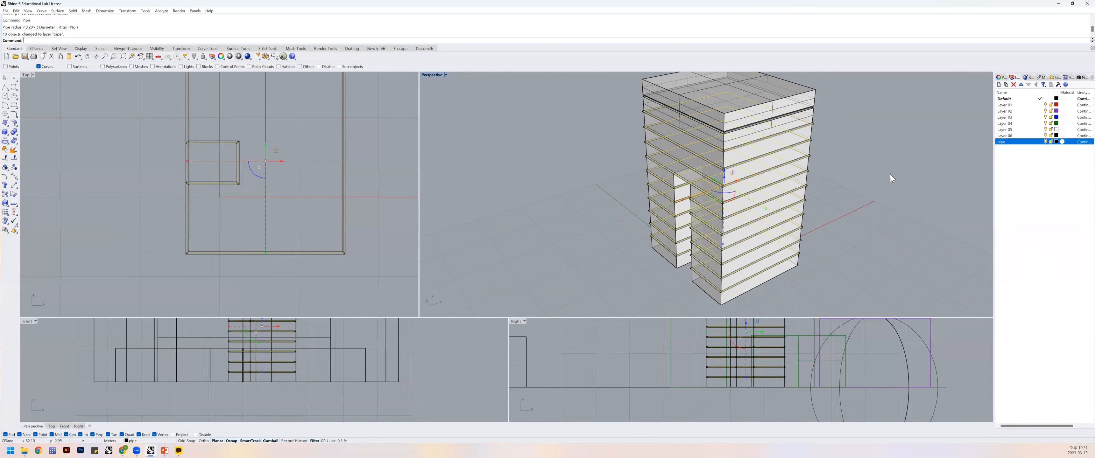
Select all objects on the pipe layer and examine the tower's corner to check whether the layer holds pipes or curves.
left_click(814, 148)
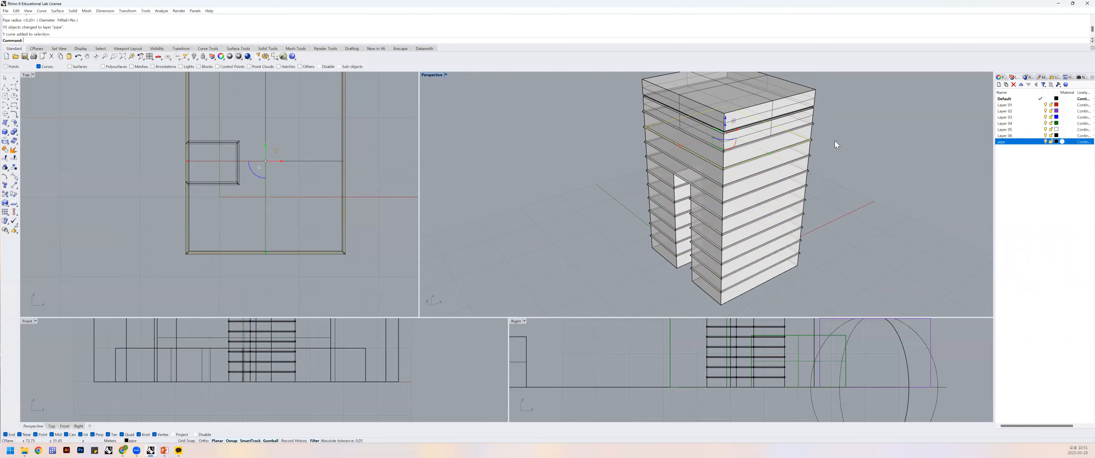
right_click(1004, 141)
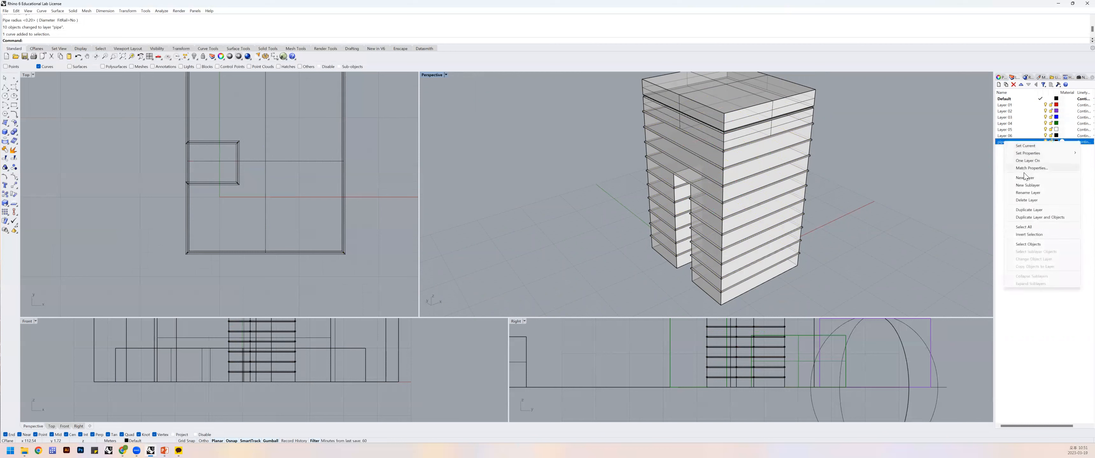
left_click(1030, 244)
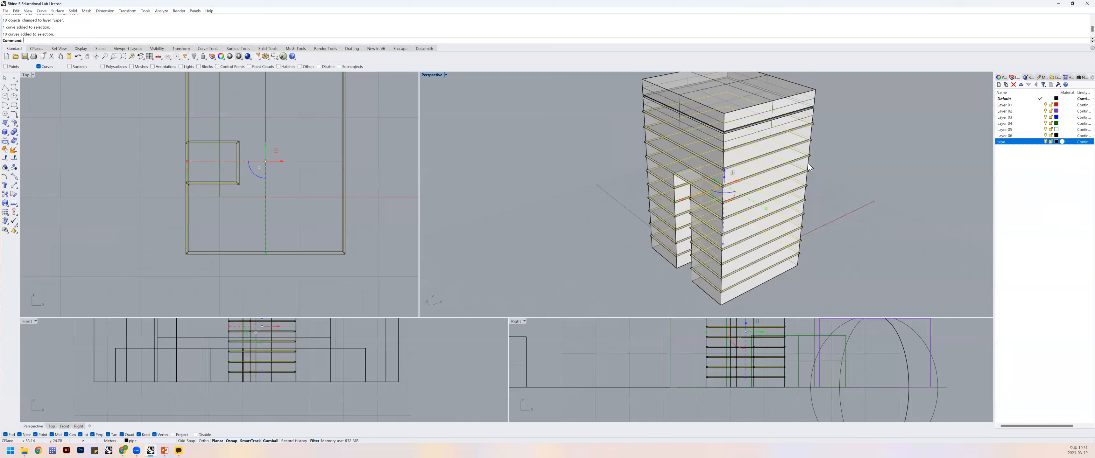
scroll(808, 124, "up", 2)
scroll(813, 126, "up", 4)
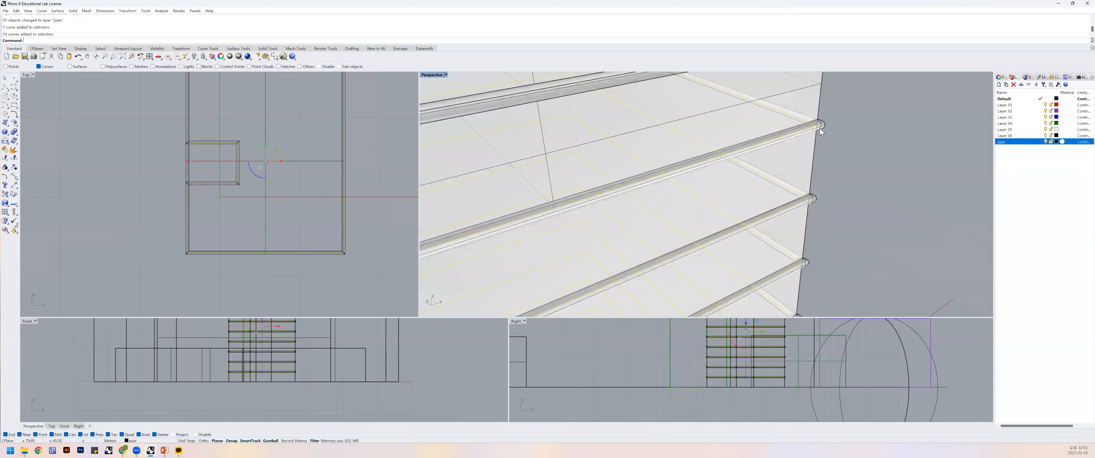
scroll(818, 130, "down", 6)
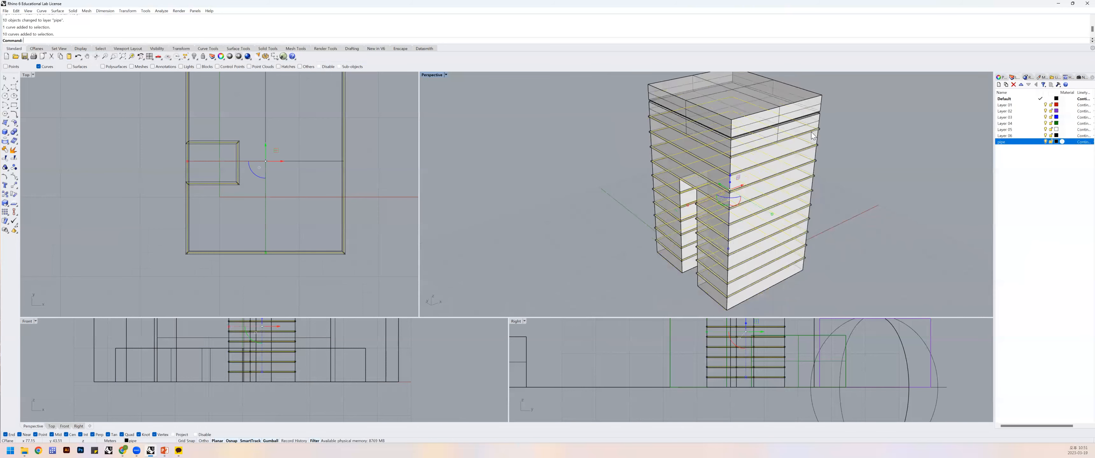
scroll(812, 134, "up", 5)
scroll(838, 121, "down", 2)
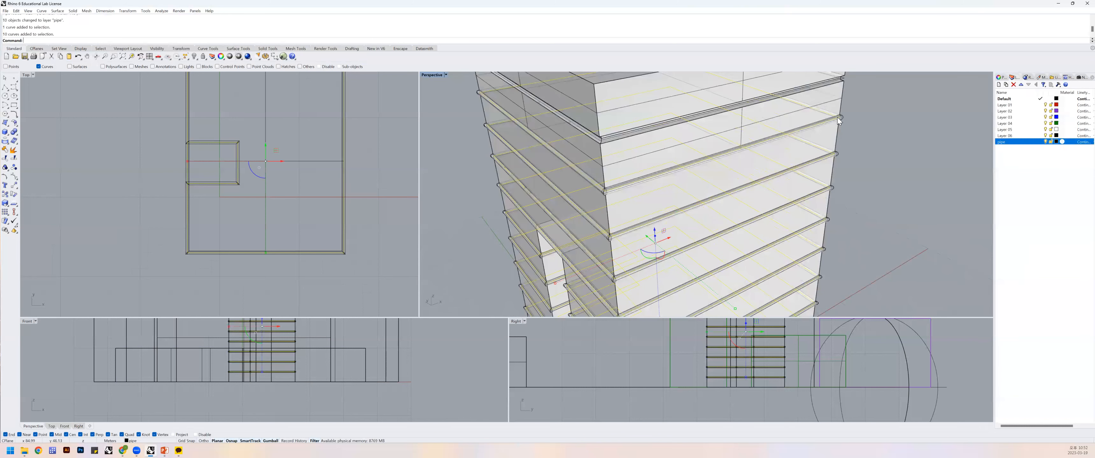
scroll(838, 120, "down", 5)
right_click_drag(845, 124, 837, 134, "shift")
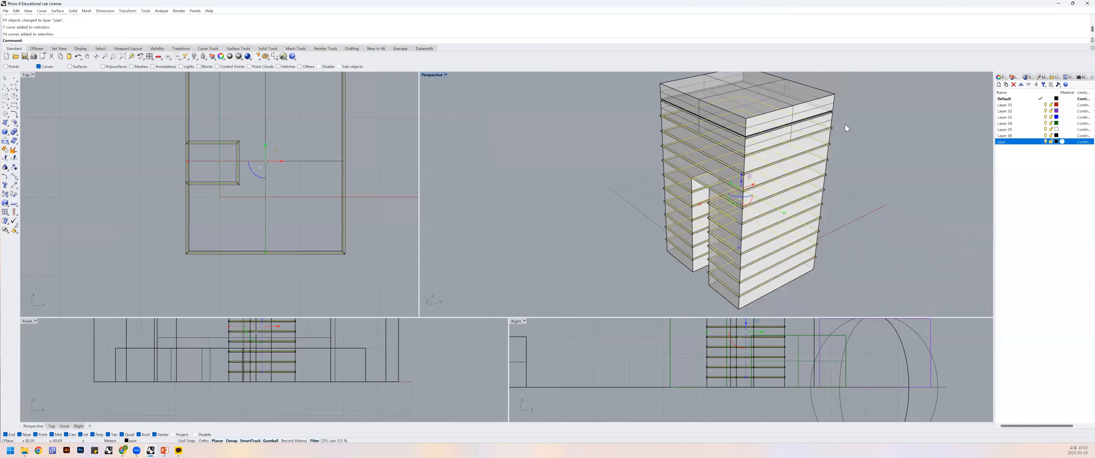
Undo the move to the pipe layer, the layer's creation and the pipes along the floor contours.
key("ctrl+z")
key("ctrl+z")
key("ctrl+z")
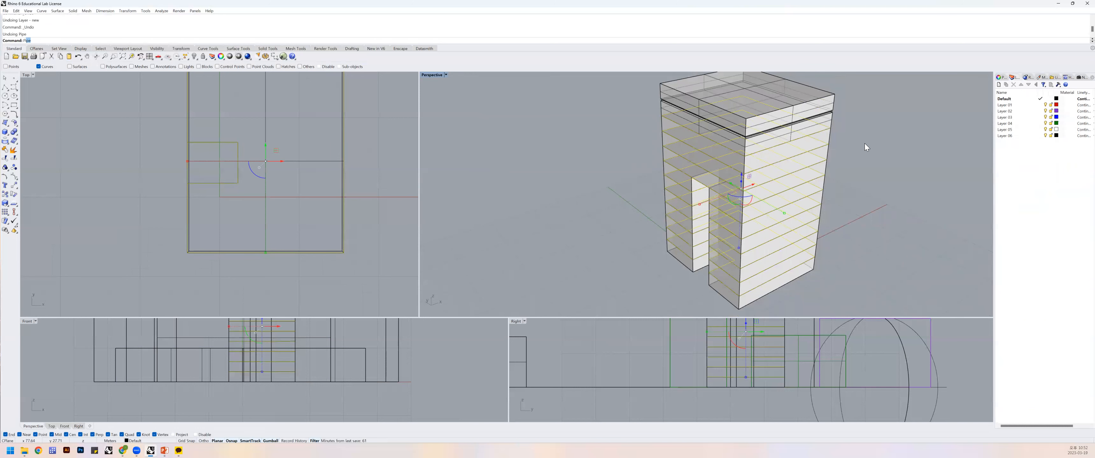
Create pipes with radius 0.2 along the still-selected floor contour curves of the tower.
key("Return")
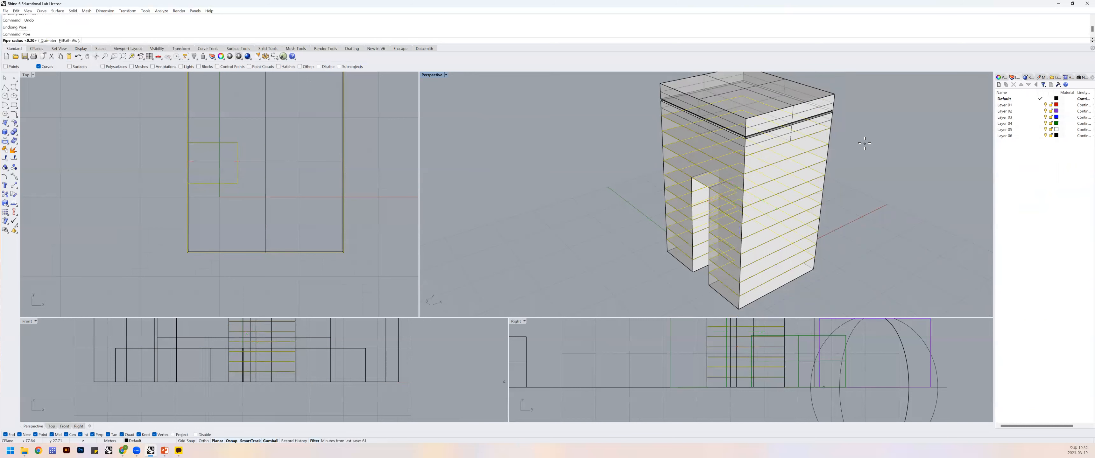
type("0.2")
key("Return")
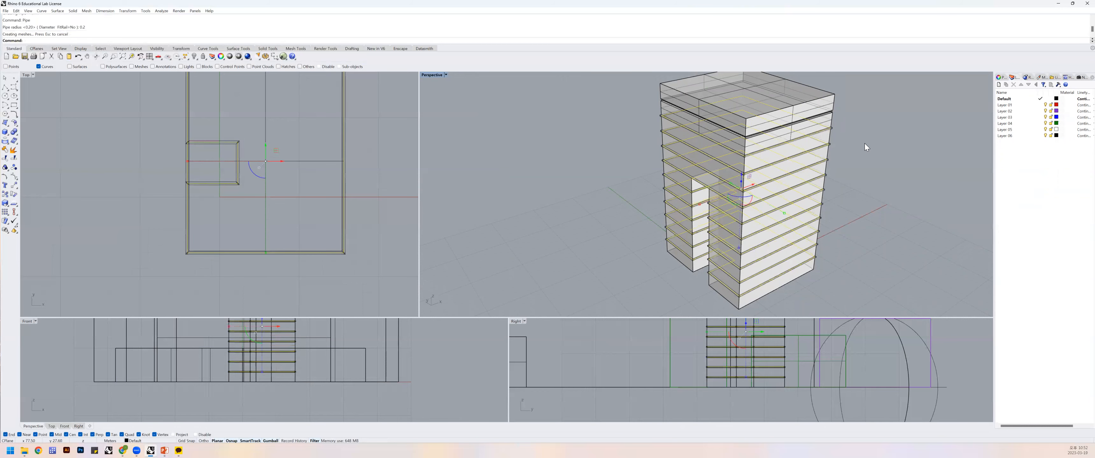
mouse_move(854, 162)
right_mouse_down()
mouse_move(857, 146)
mouse_move(858, 162)
right_mouse_up()
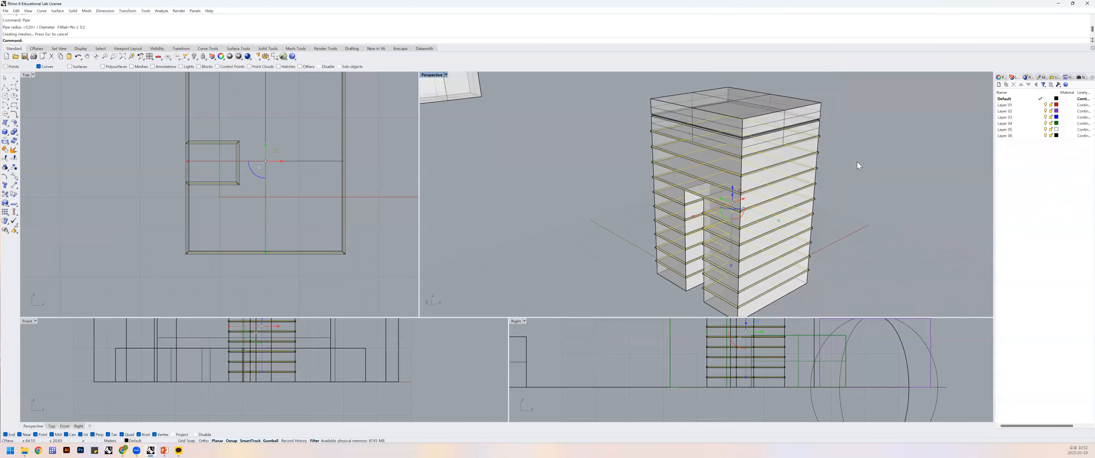
Try to select the new pipes at the tower's corner while selection is limited to curves.
left_click(829, 125)
left_click(824, 126)
left_click(832, 140)
right_click_drag(832, 140, 752, 171)
right_click_drag(807, 141, 797, 100)
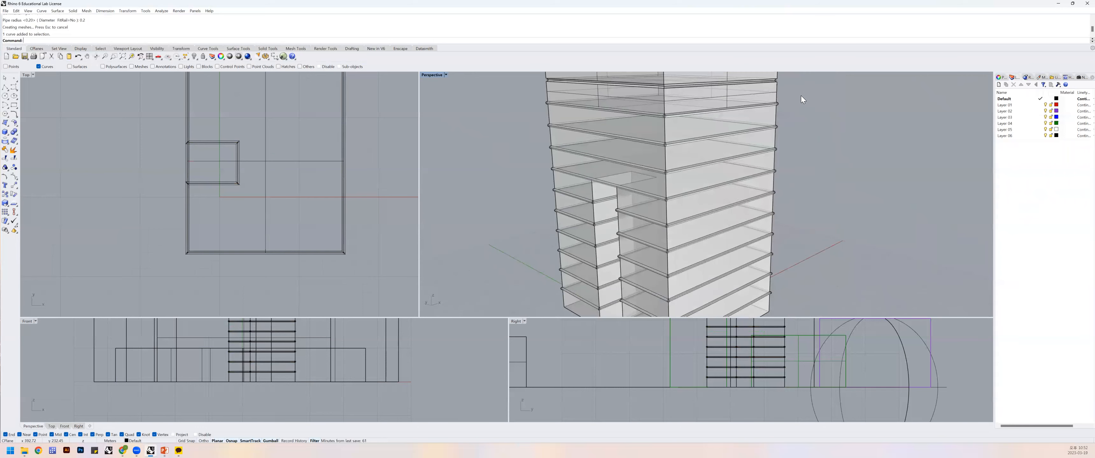
left_click(778, 104)
left_click(784, 104)
scroll(779, 106, "up", 5)
mouse_move(780, 106)
right_mouse_down()
mouse_move(780, 116)
mouse_move(768, 109)
right_mouse_up()
scroll(779, 116, "down", 8)
scroll(758, 125, "up", 4)
left_click(750, 135)
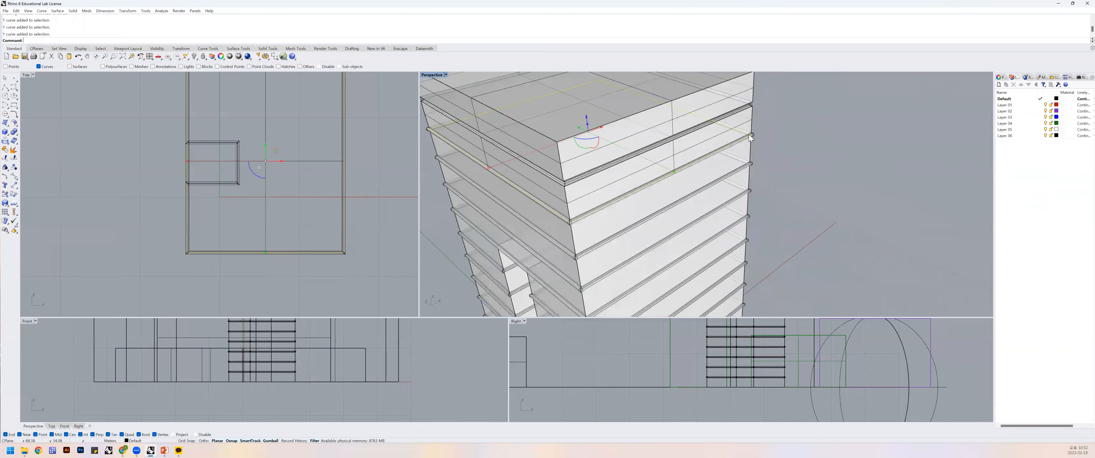
key("Escape")
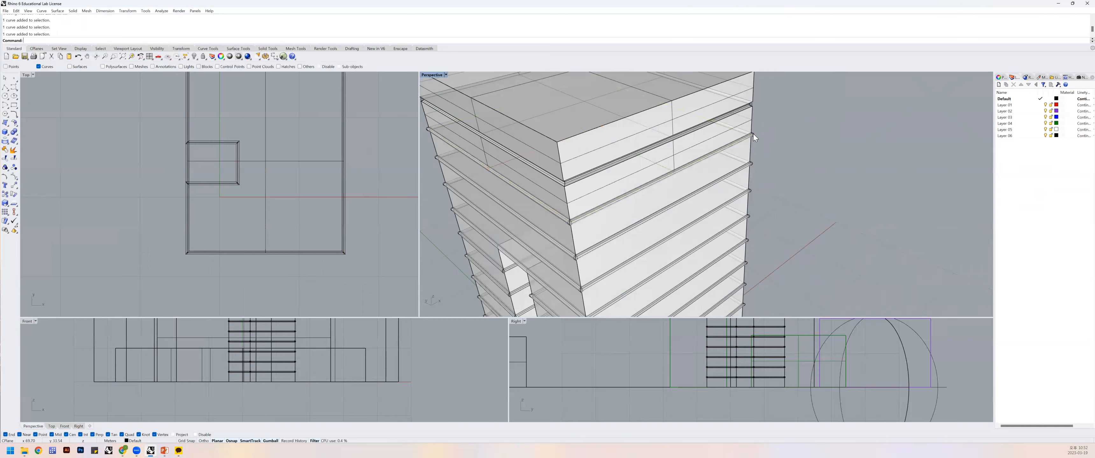
Switch the selection filter from curves to polysurfaces and select the uppermost new pipe at the tower's corner.
scroll(753, 137, "up", 3)
scroll(753, 138, "up", 3)
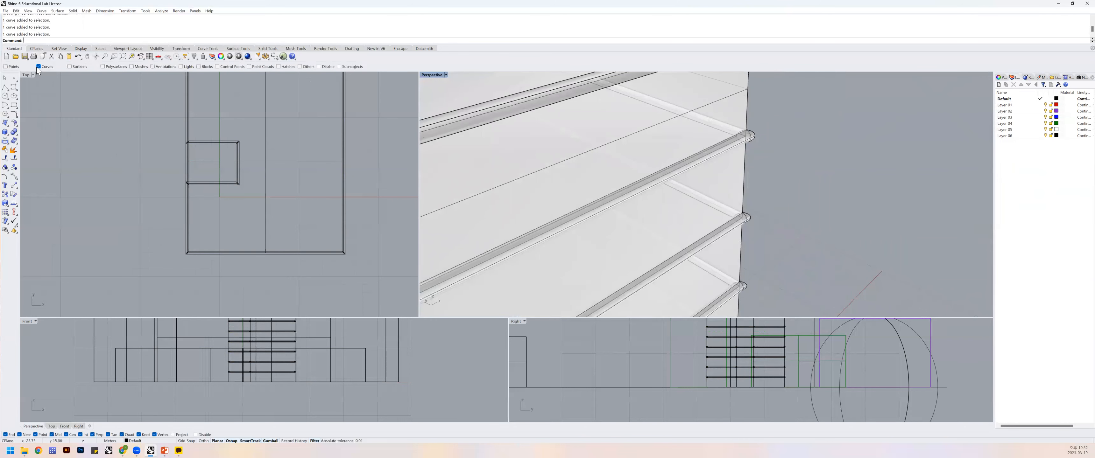
left_click(38, 67)
left_click(103, 67)
scroll(749, 143, "down", 2)
left_click(748, 144)
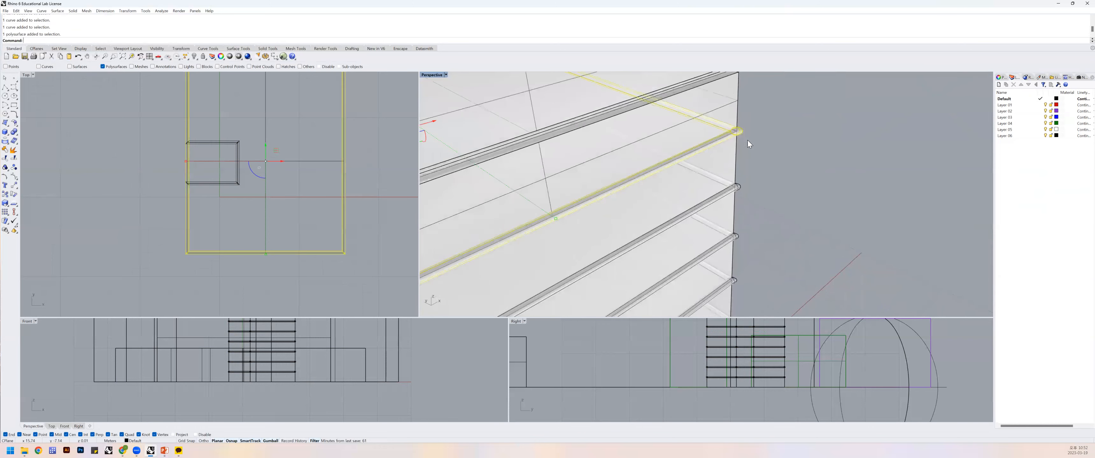
Add all the remaining pipes down the tower's corner, from the upper floors to the lowest floor, to the selection.
scroll(755, 164, "down", 3)
scroll(769, 166, "down", 3)
scroll(745, 137, "up", 2)
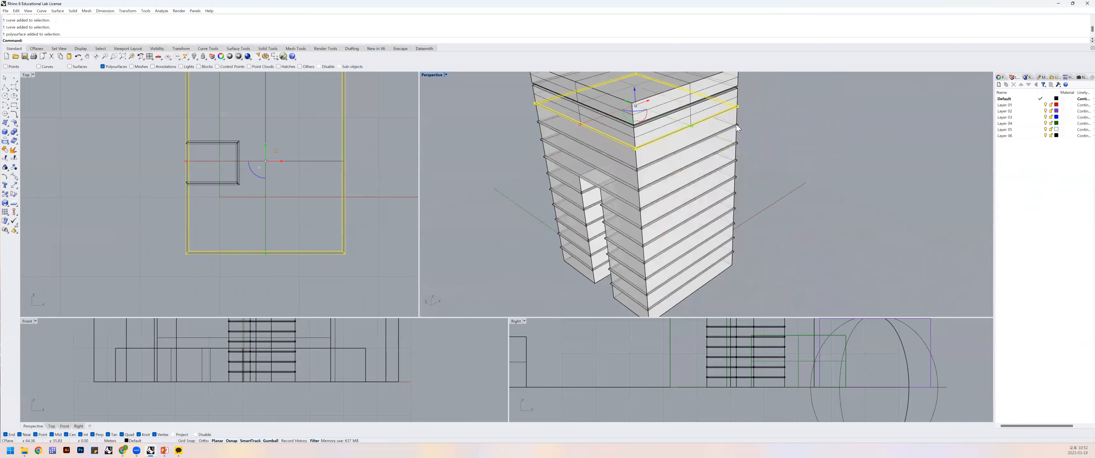
left_click(738, 127)
left_click(754, 141)
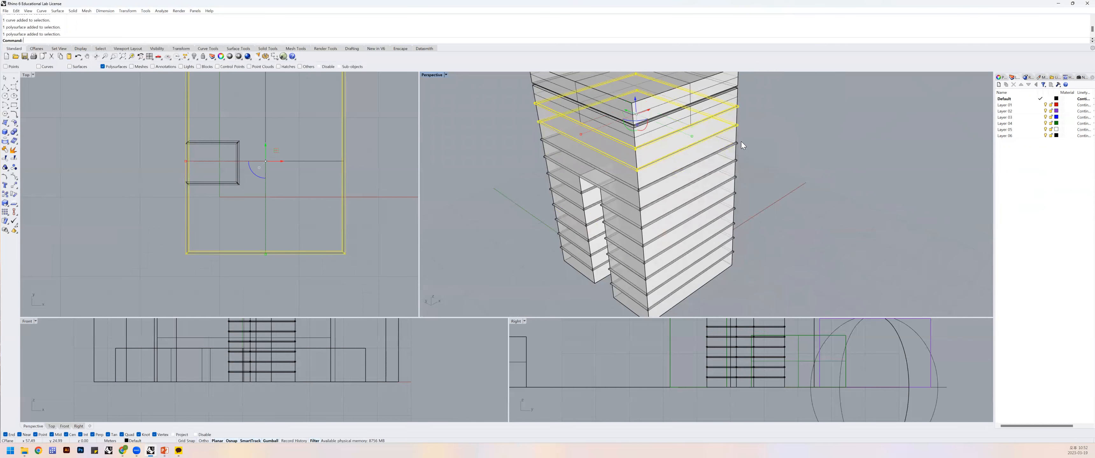
left_click(739, 142, "shift")
left_click(738, 163, "shift")
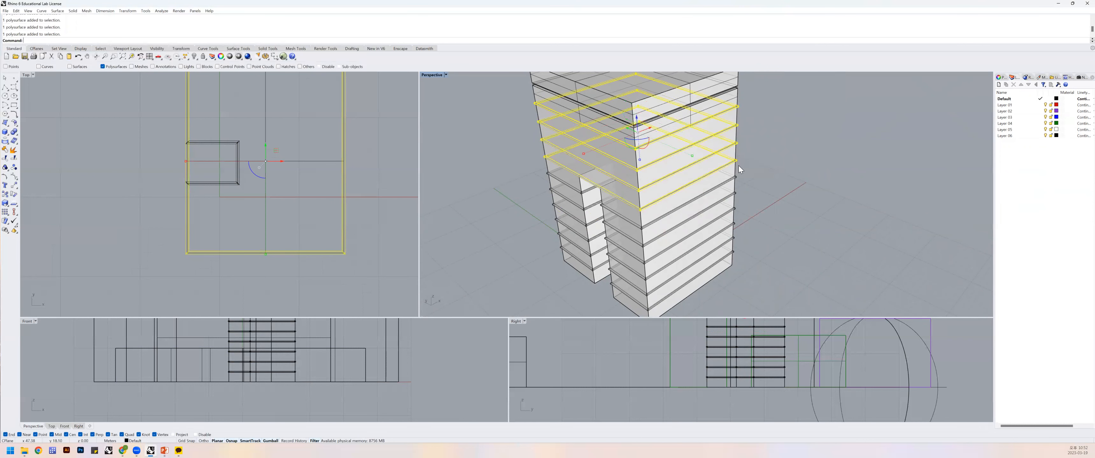
left_click(737, 195, "shift")
left_click(736, 195, "shift")
left_click(737, 209, "shift")
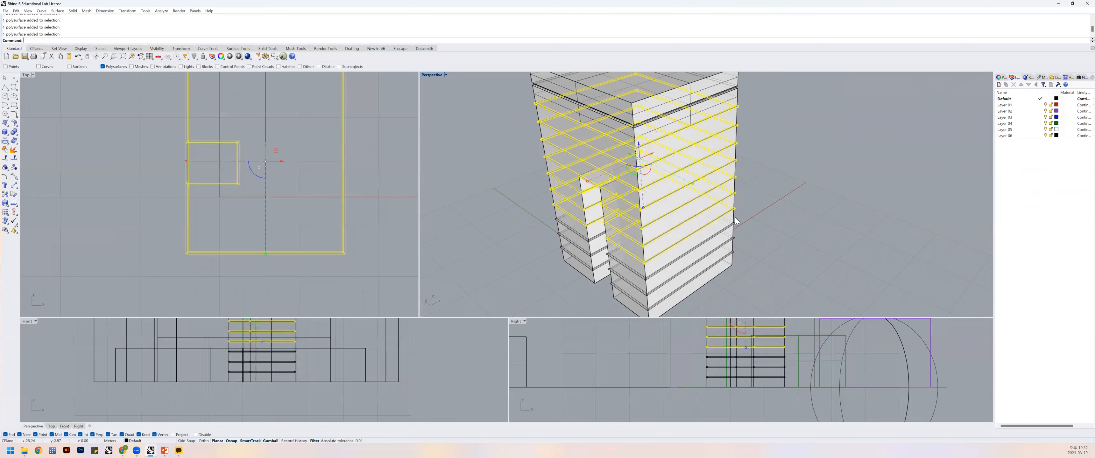
left_click(732, 242, "shift")
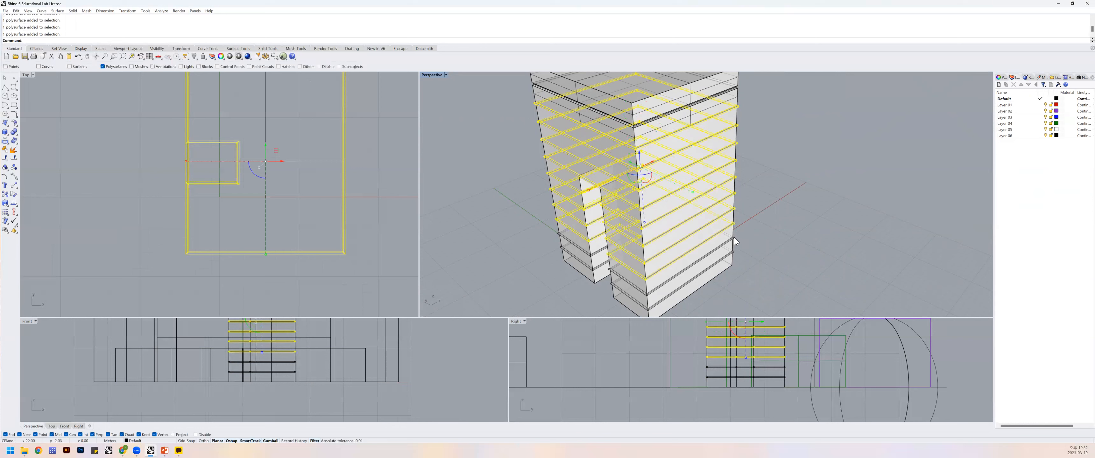
left_click(734, 240, "shift")
left_click(734, 253, "shift")
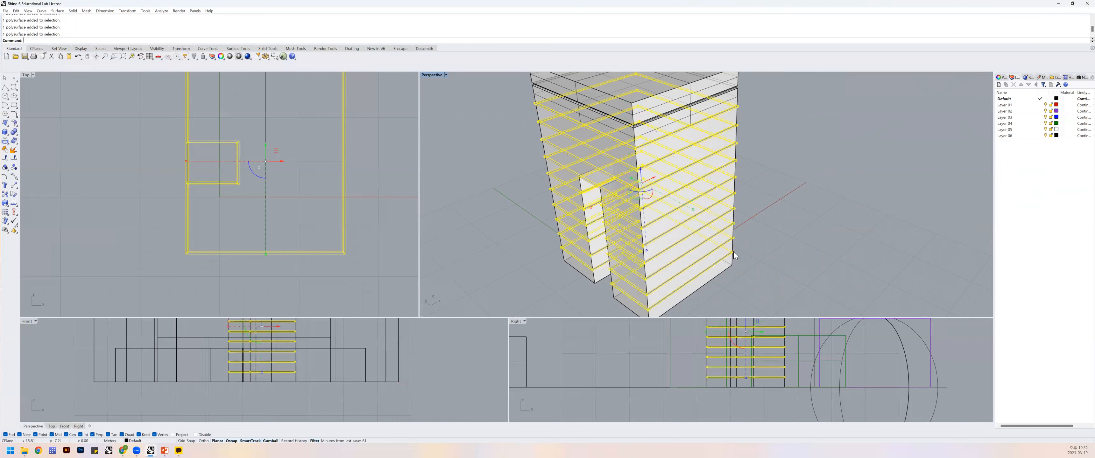
Create a layer named pipe, move the selected pipes onto it and clear the selection.
left_click(998, 85)
type("pie")
type("pe")
key("Return")
right_click(1016, 142)
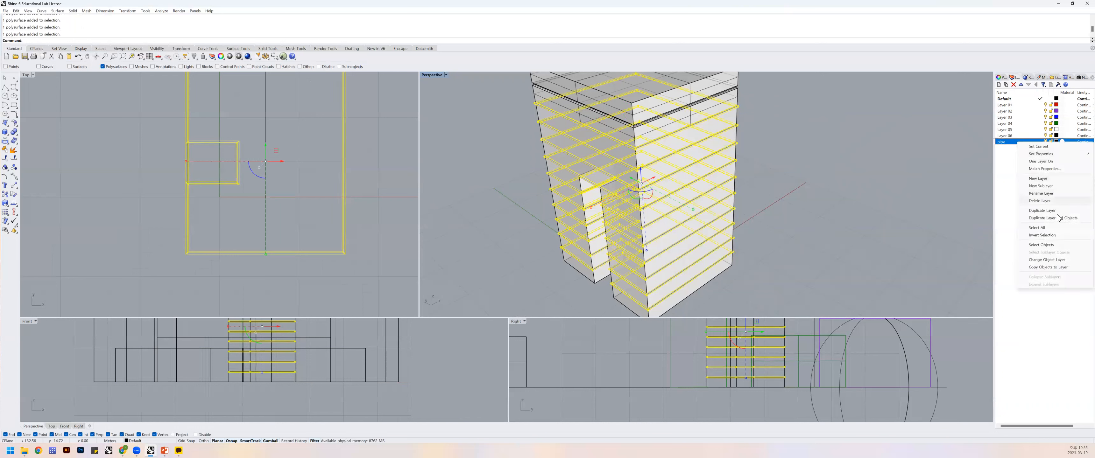
left_click(1046, 261)
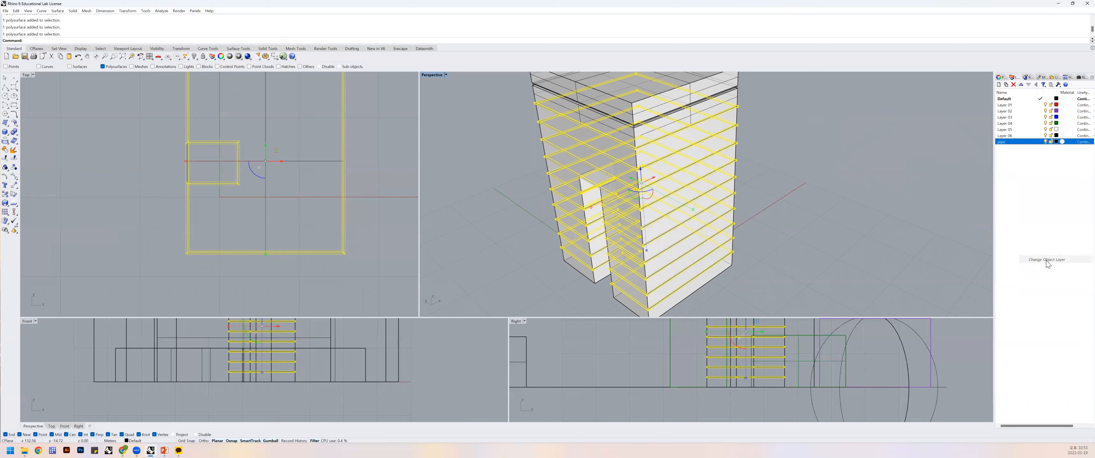
left_click(805, 194)
scroll(805, 193, "down", 3)
right_click_drag(804, 192, 809, 202, "shift")
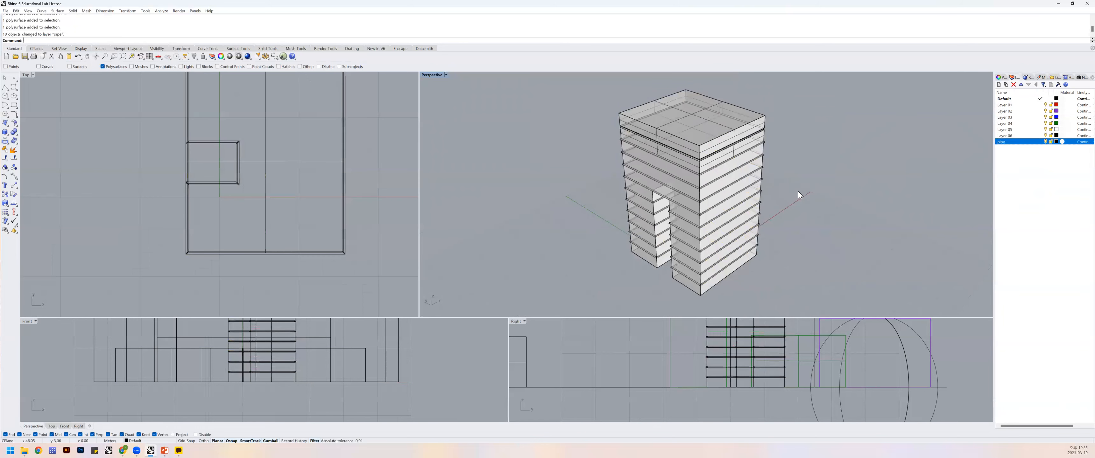
Start a Boolean difference and pick the tower's upper floor volumes to subtract from, dropping any pipe picked by mistake.
type("bd")
key("Return")
scroll(772, 176, "up", 5)
left_click(698, 116)
left_click(698, 144)
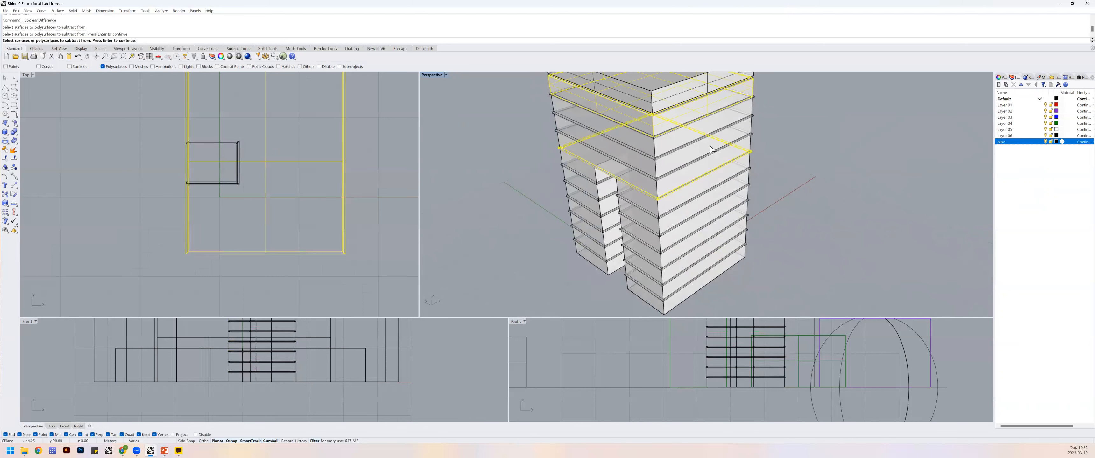
left_click(717, 139, "ctrl")
left_click(693, 128)
left_click(697, 149)
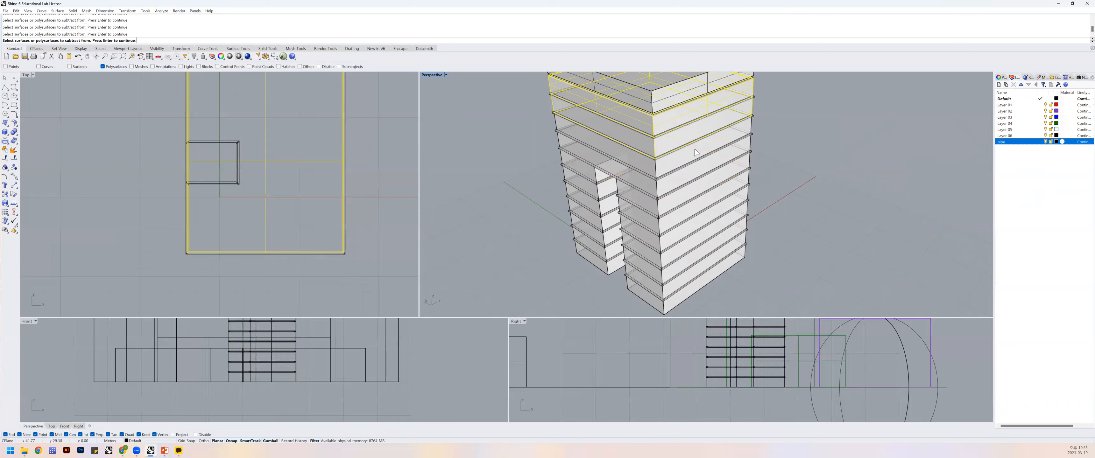
left_click(703, 154, "ctrl")
right_click_drag(691, 170, 746, 109)
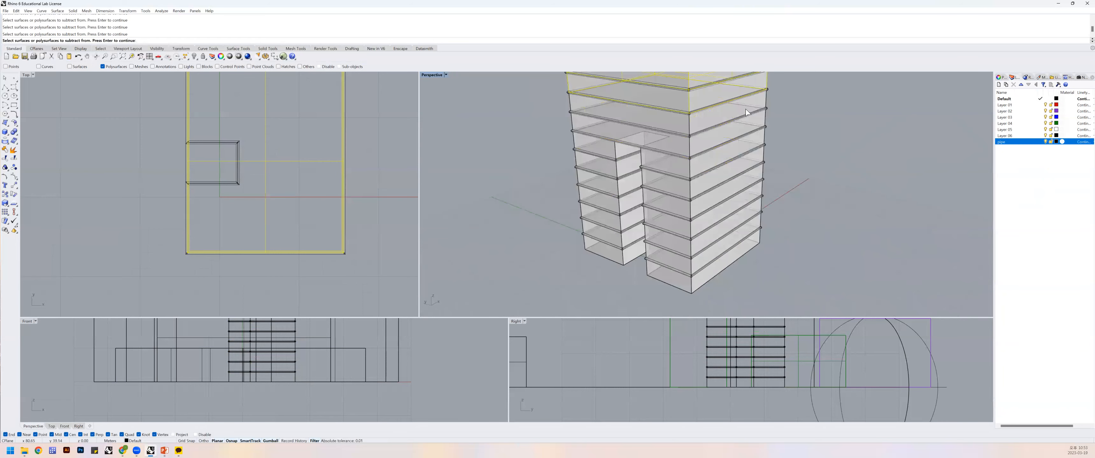
Add the remaining floor volumes down to the ground floor to the Boolean difference and accept them as the set to subtract from.
left_click(760, 104)
left_click(762, 121)
left_click(761, 141)
left_click(760, 159)
left_click(757, 176)
left_click(760, 195)
left_click(757, 225)
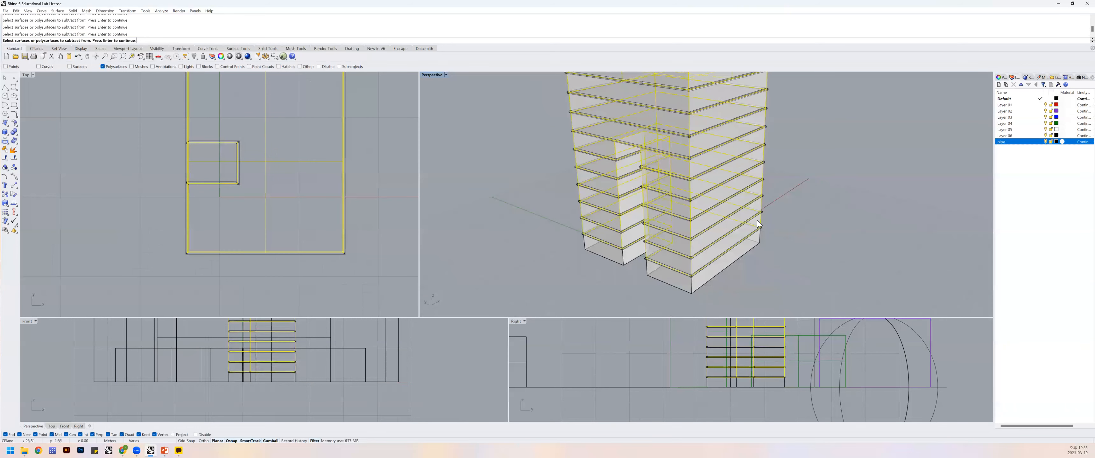
left_click(757, 240)
key("Return")
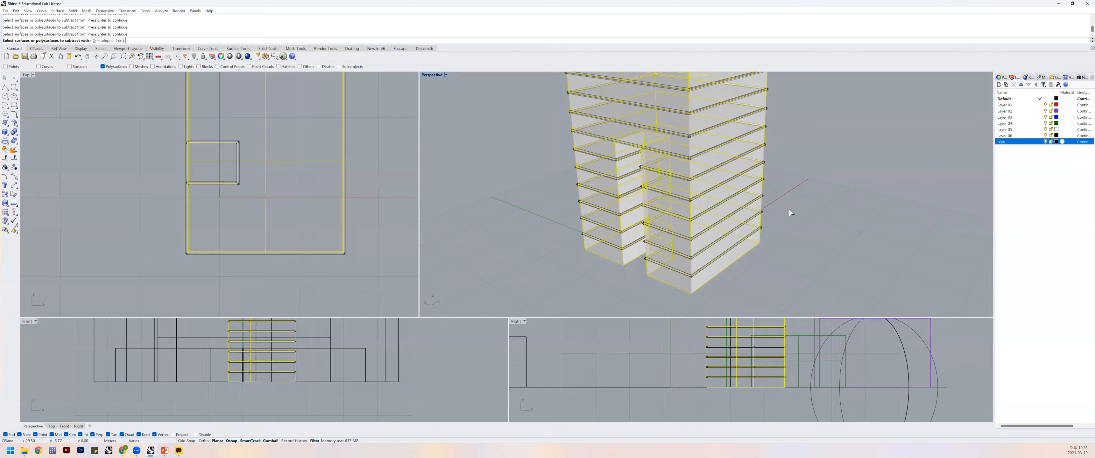
Use all objects on the pipe layer as the cutting set and complete the Boolean difference on the floors.
scroll(789, 209, "down", 5)
scroll(749, 167, "up", 2)
right_click_drag(749, 167, 744, 169)
right_click_drag(778, 131, 785, 133)
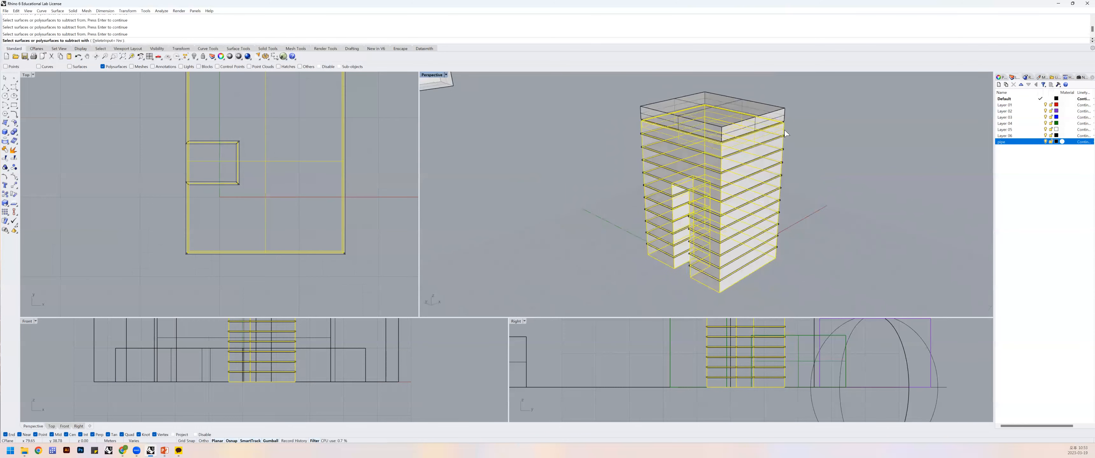
right_click(1007, 141)
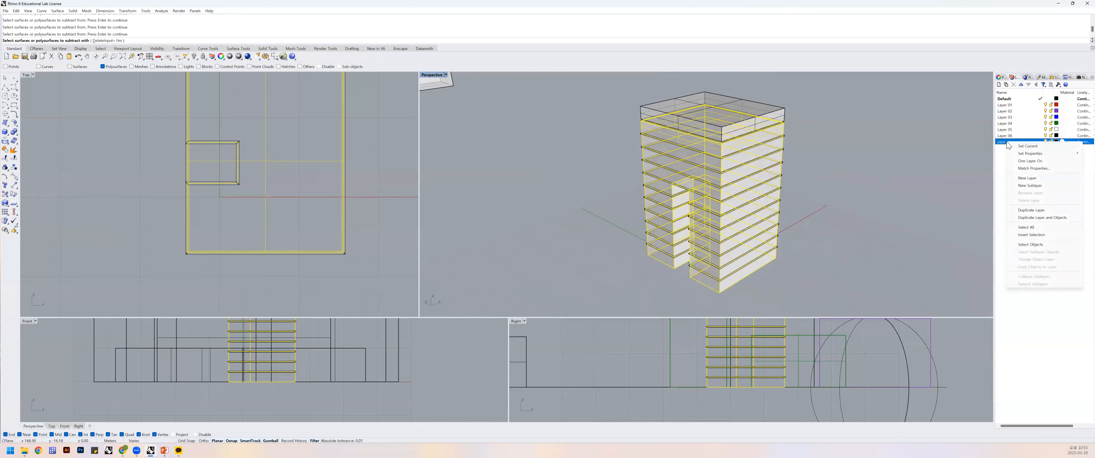
left_click(1027, 245)
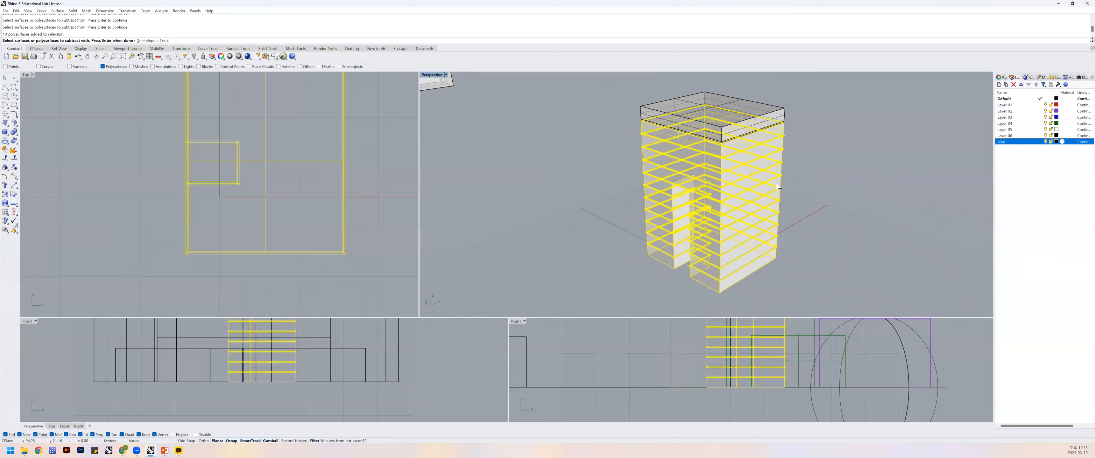
right_click(812, 167)
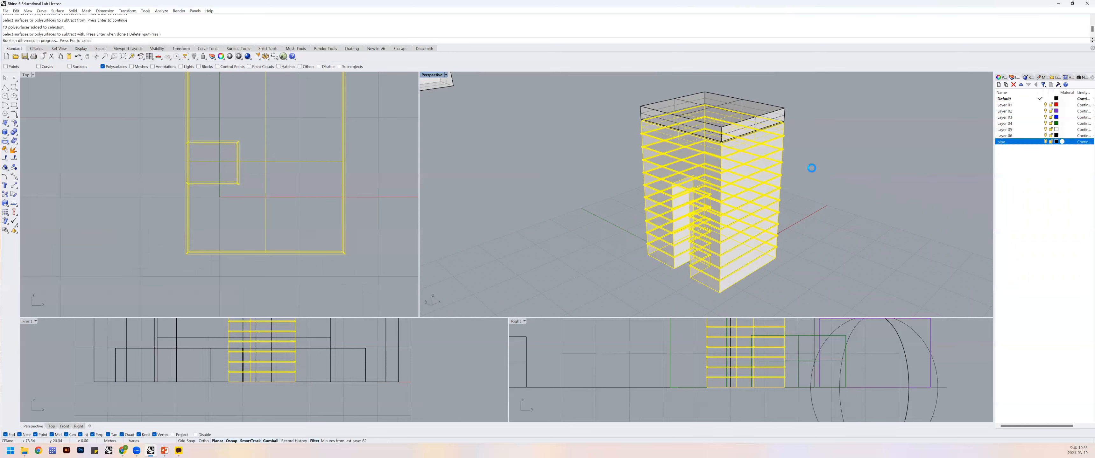
right_click_drag(780, 187, 760, 206)
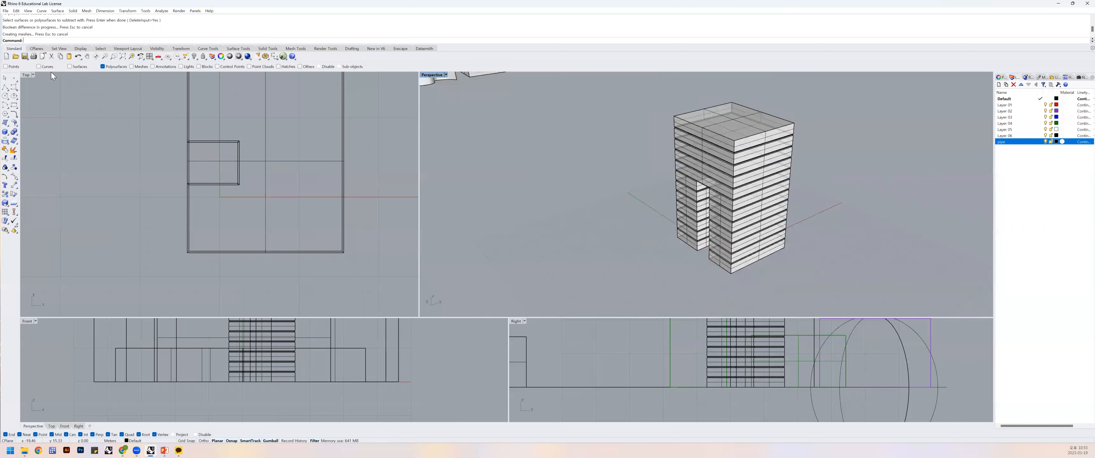
Limit selection to curves, select all the contour curves around the tower and hide them.
left_click_drag(636, 92, 840, 282)
type("h")
key("Return")
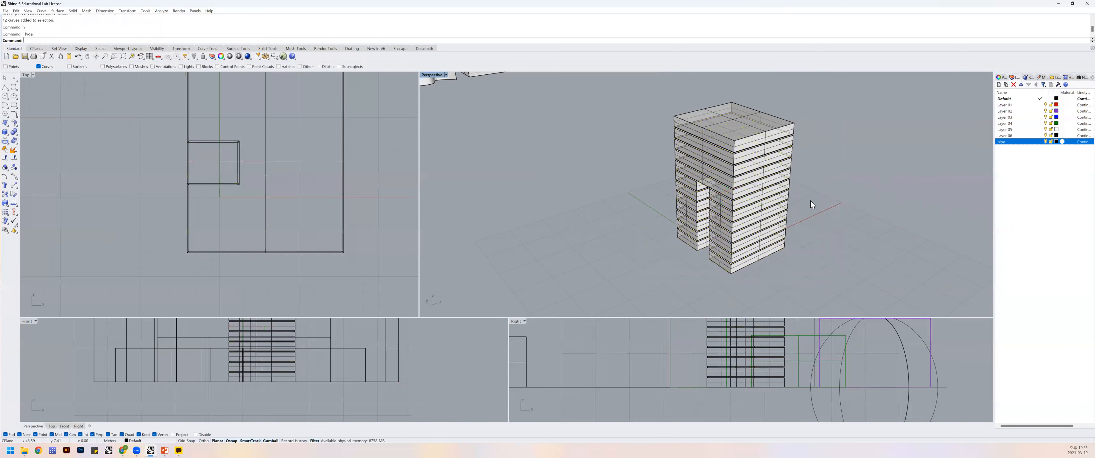
Display the perspective view in Rendered mode and examine the facade grooves from all sides of the tower.
left_click(445, 75)
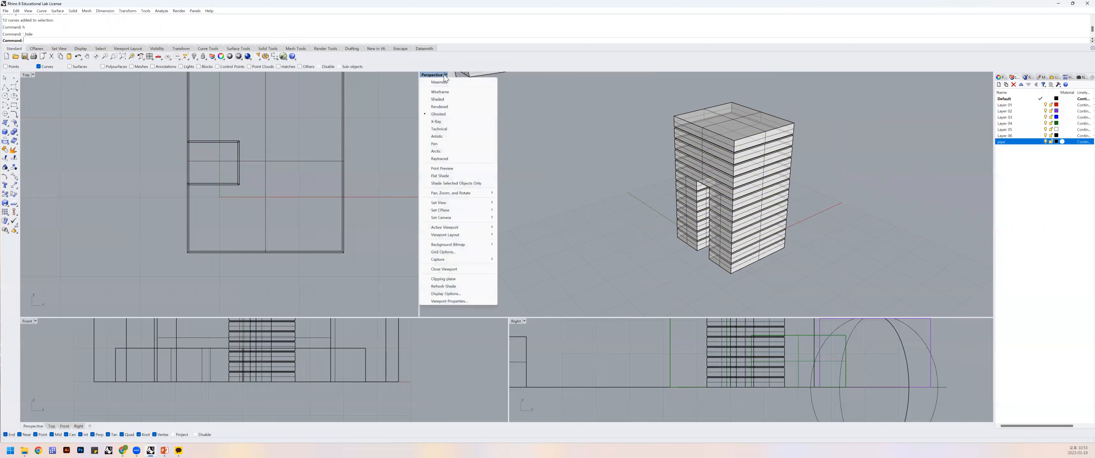
left_click(443, 106)
scroll(740, 186, "up", 5)
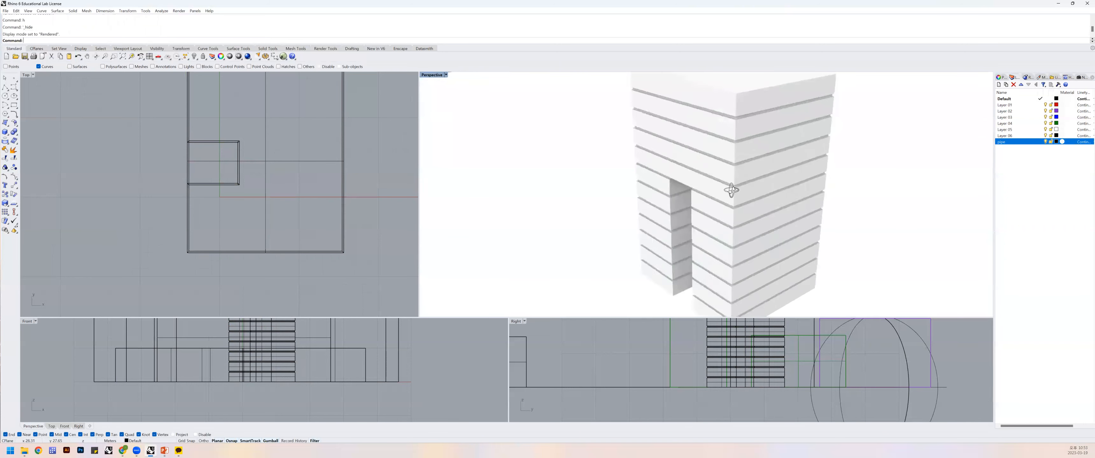
scroll(740, 186, "down", 3)
right_click_drag(739, 187, 796, 179, "shift")
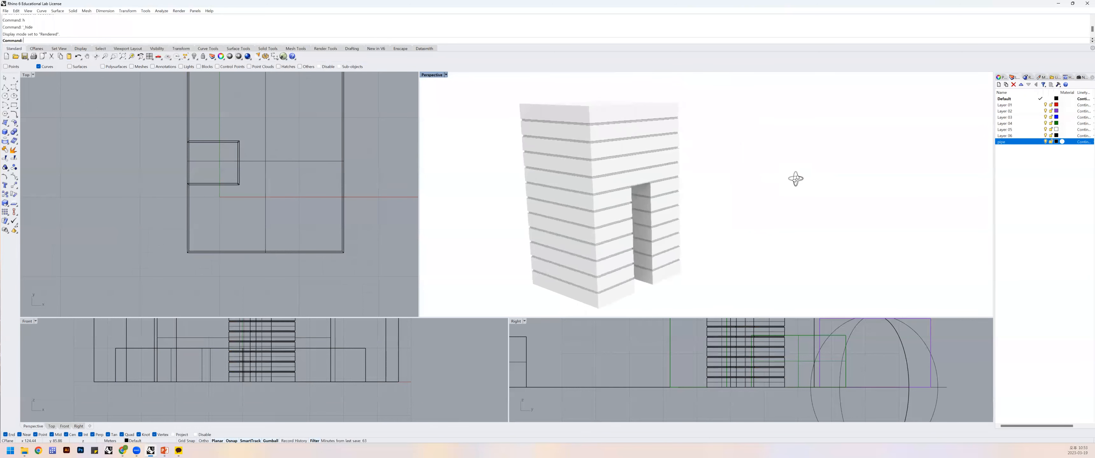
right_click_drag(697, 192, 850, 186, "shift")
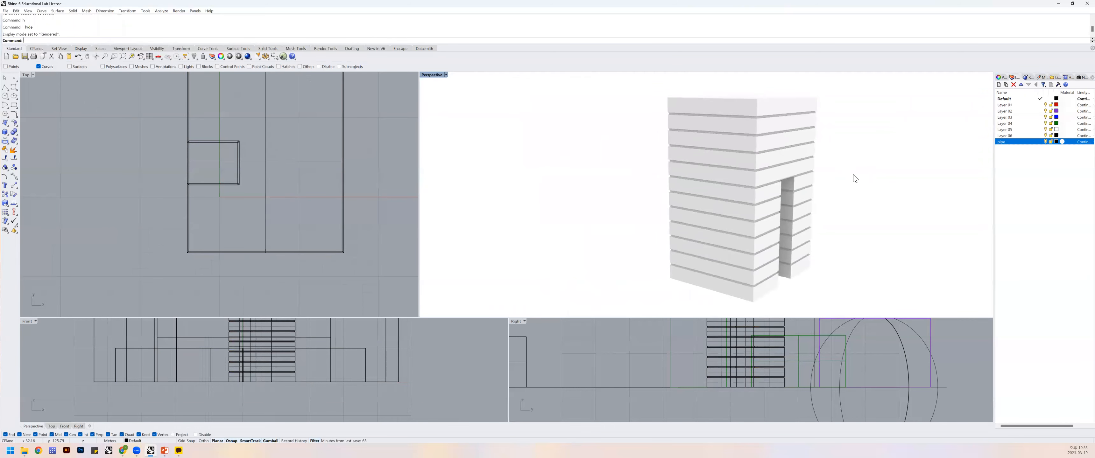
right_click_drag(782, 221, 745, 199)
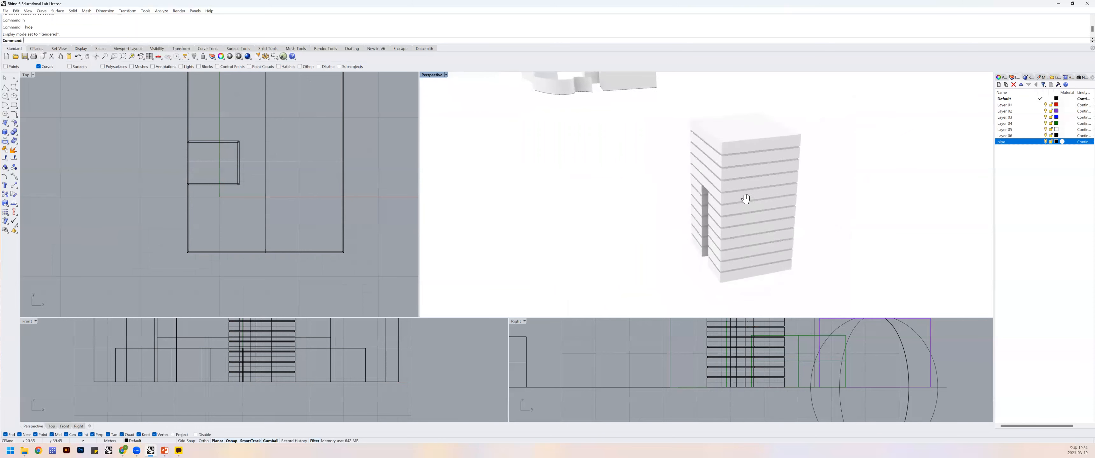
scroll(745, 198, "up", 2)
scroll(725, 135, "down", 2)
scroll(733, 151, "up", 2)
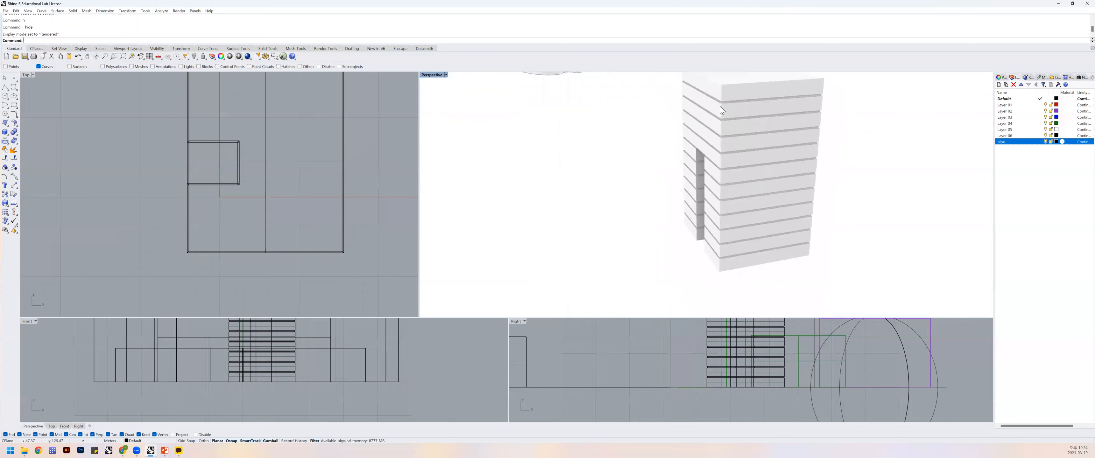
right_click_drag(721, 110, 714, 130, "shift")
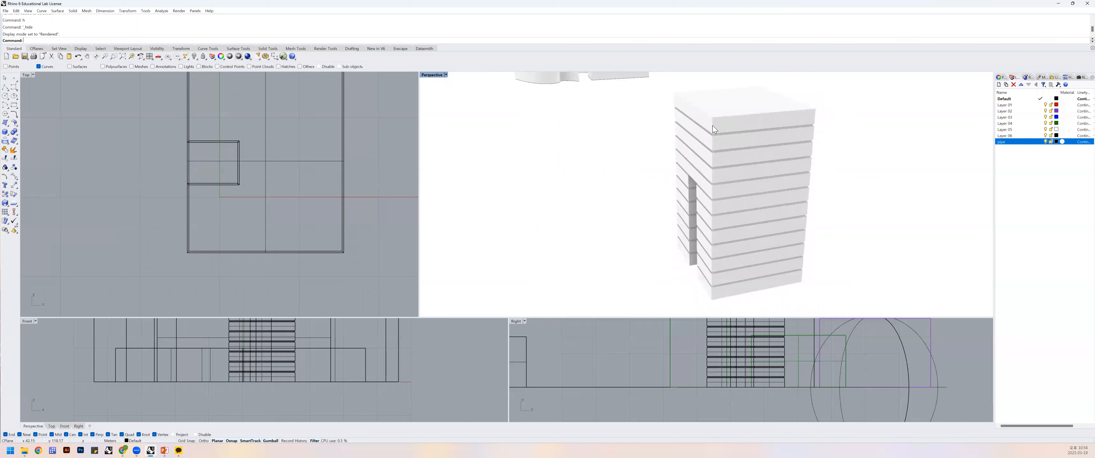
mouse_move(725, 171)
right_mouse_down()
mouse_move(748, 154)
mouse_move(738, 177)
right_mouse_up()
scroll(738, 177, "up", 2)
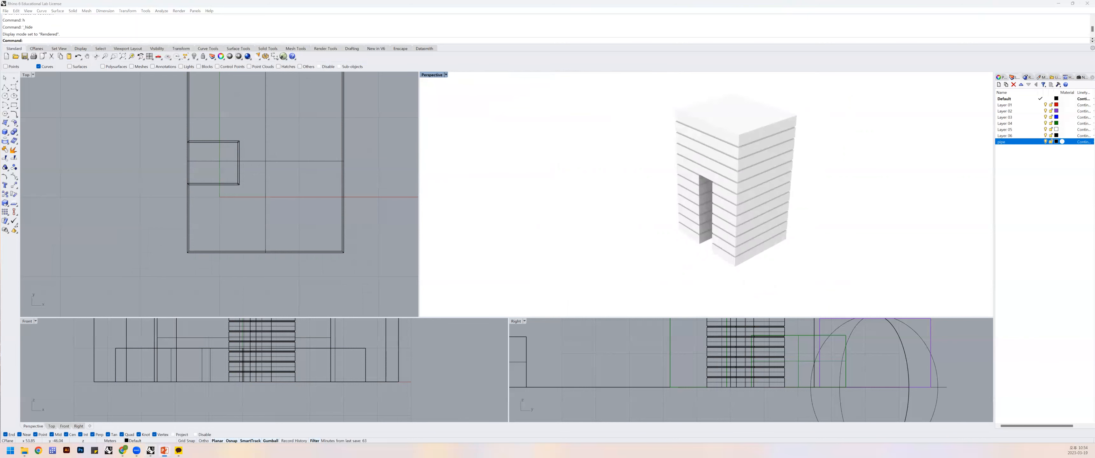
Set the perspective view to Ghosted display and examine the grooved floors near the tower's top.
left_click(946, 286)
left_click(446, 75)
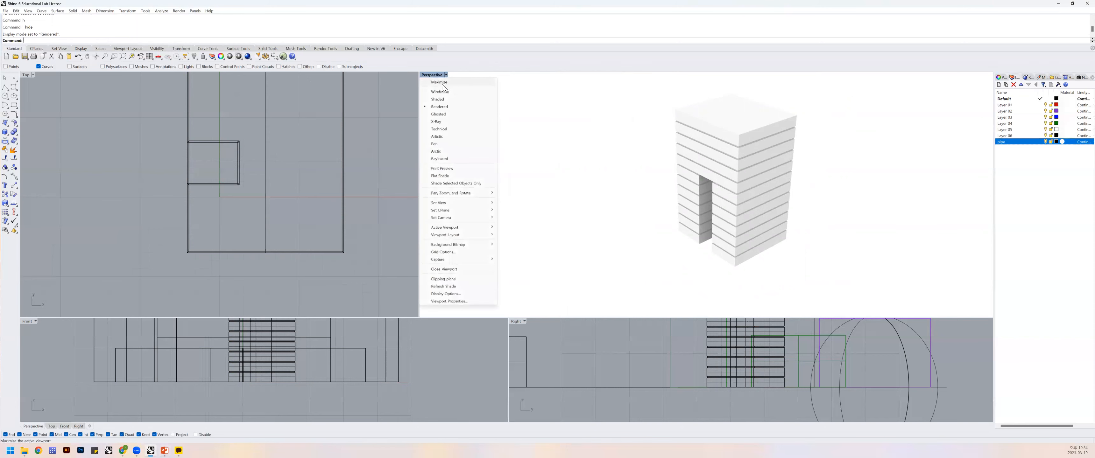
left_click(438, 115)
scroll(807, 149, "up", 6)
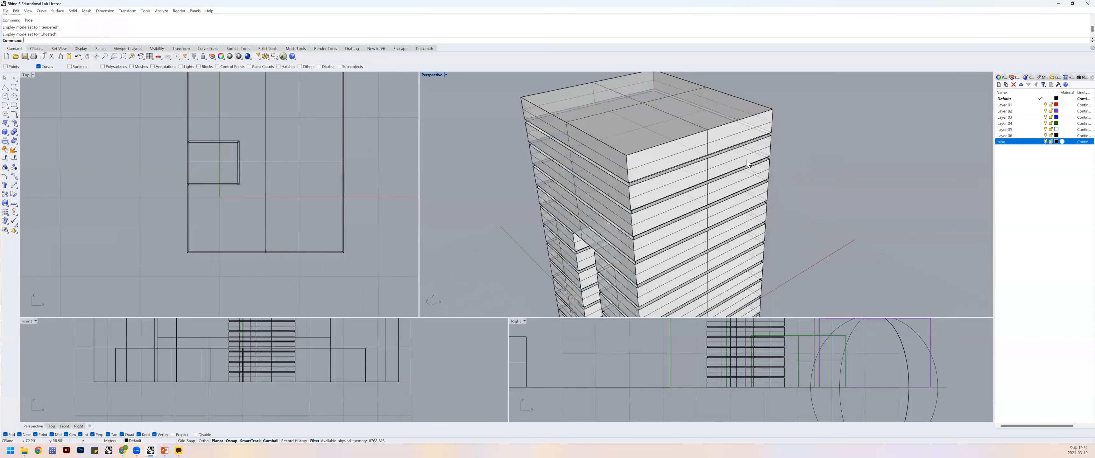
scroll(747, 163, "down", 4)
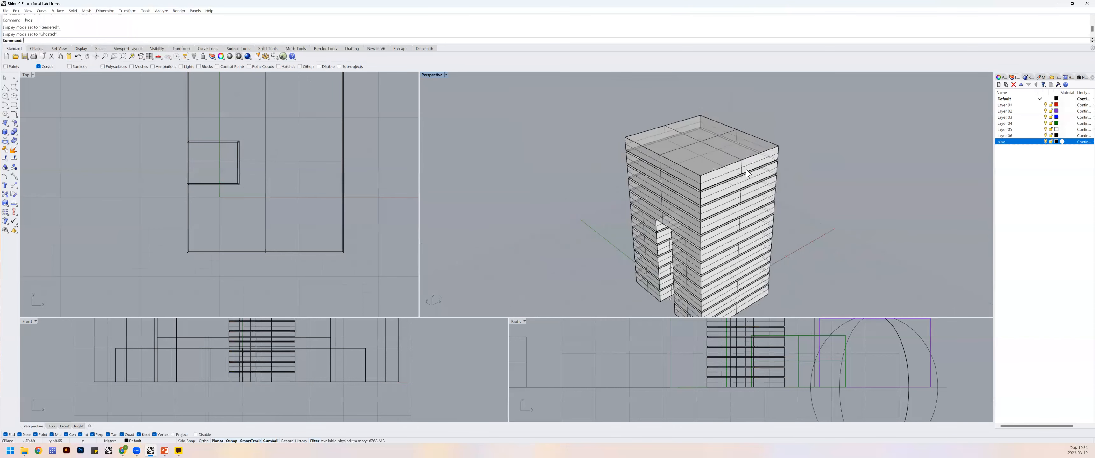
Check the grooves once more in Rendered display, return the perspective view to Ghosted and look at the tower's roof.
left_click(446, 75)
left_click(448, 109)
right_click_drag(727, 200, 697, 193)
left_click(446, 75)
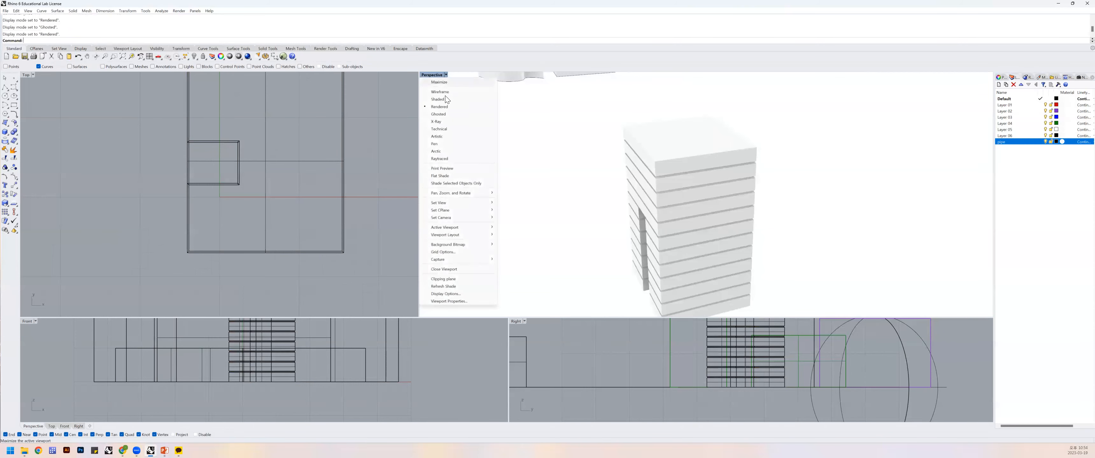
left_click(444, 114)
scroll(669, 140, "up", 5)
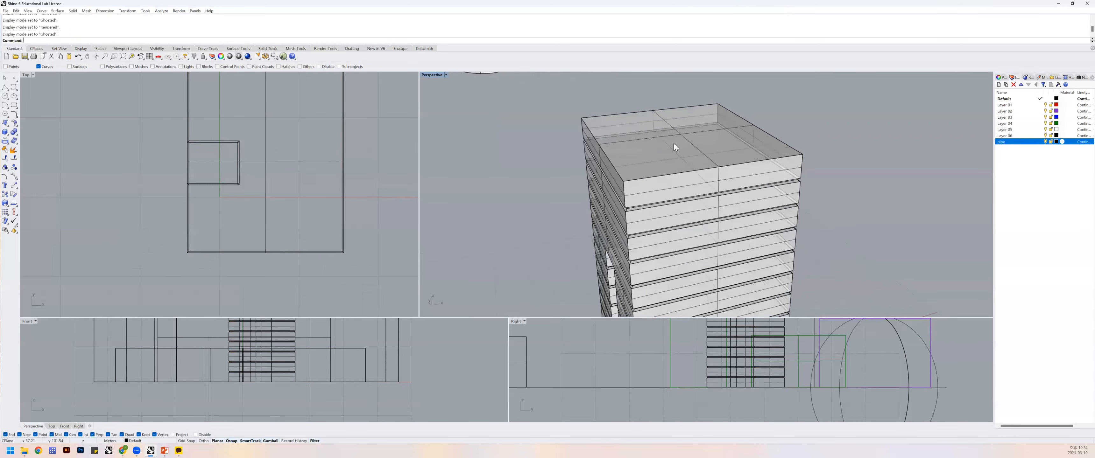
right_click_drag(684, 164, 770, 161)
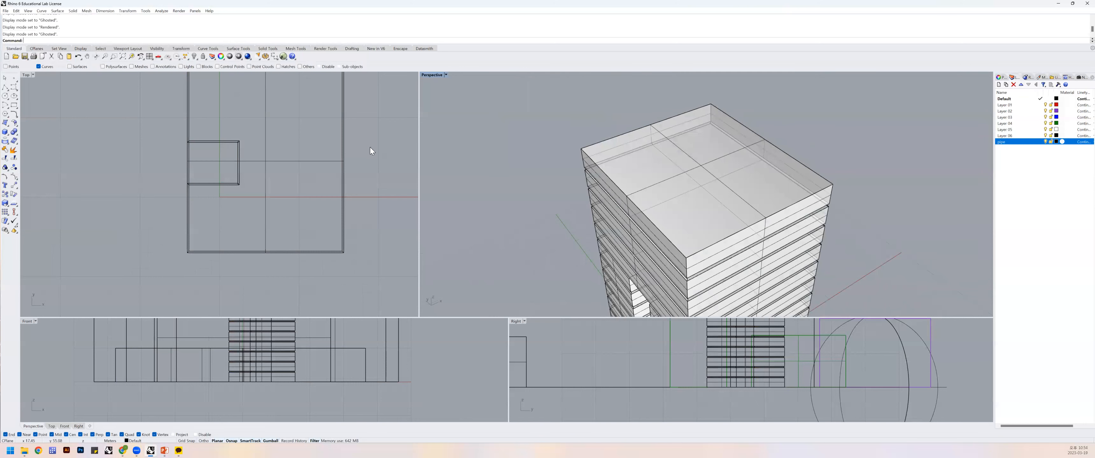
Reset the selection filter so that all object types can be selected.
left_click(39, 67)
right_click(39, 67)
right_click(39, 67)
scroll(880, 170, "down", 3)
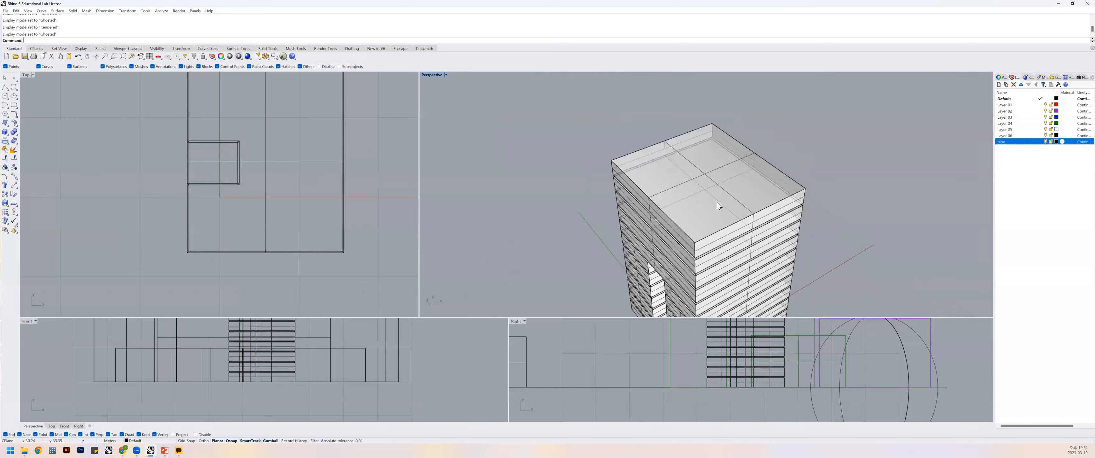
Select the uppermost solids of the tower one at a time to examine how its top is built.
scroll(697, 176, "up", 1)
scroll(697, 175, "up", 2)
left_click(696, 175)
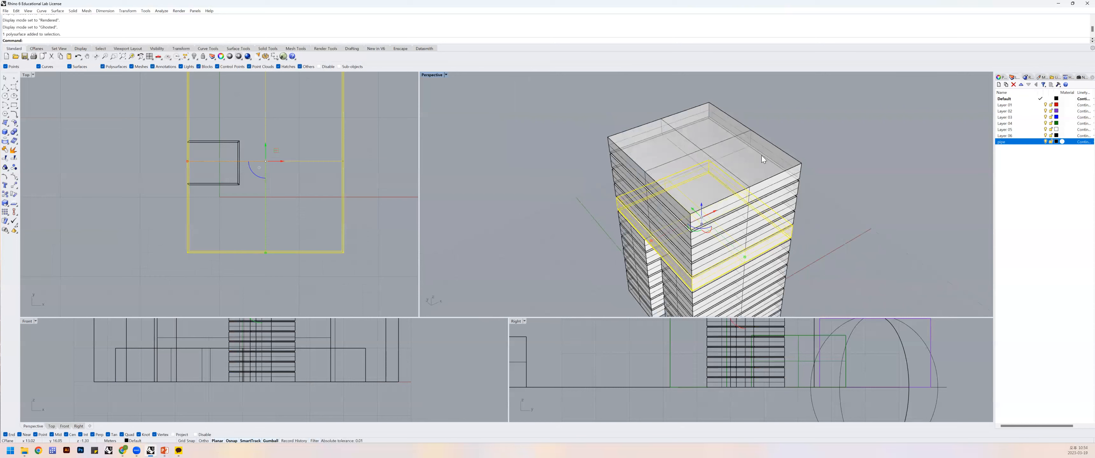
left_click(761, 155)
left_click(802, 139)
left_click(764, 146)
right_click_drag(787, 138, 809, 134)
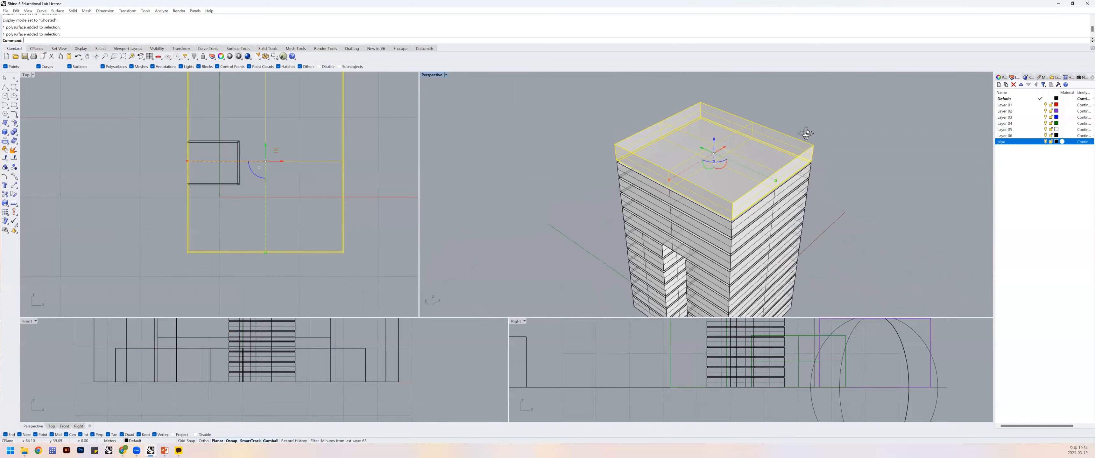
left_click(810, 126)
left_click(783, 136)
left_click(807, 126)
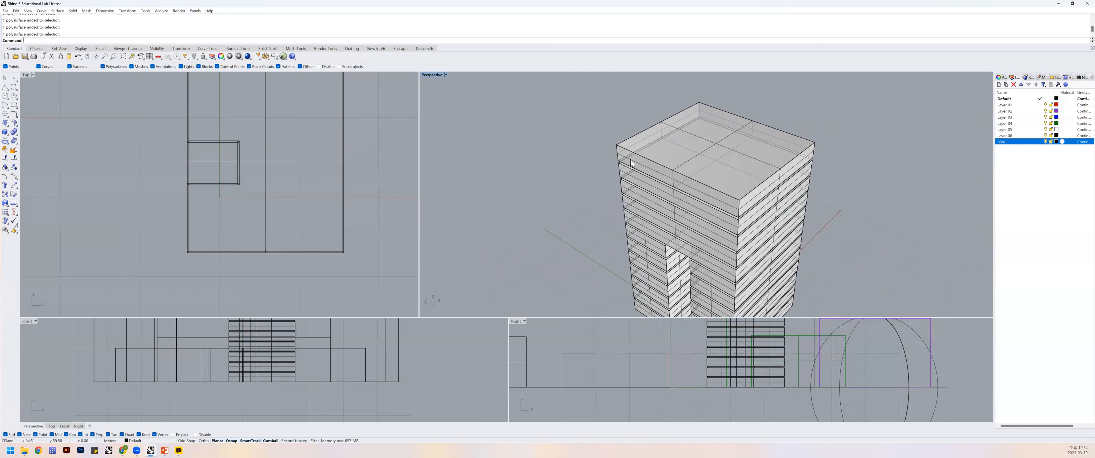
Draw a rectangle on the tower's roof between two diagonally opposite top corners.
type("rec")
key("Return")
left_click(700, 104)
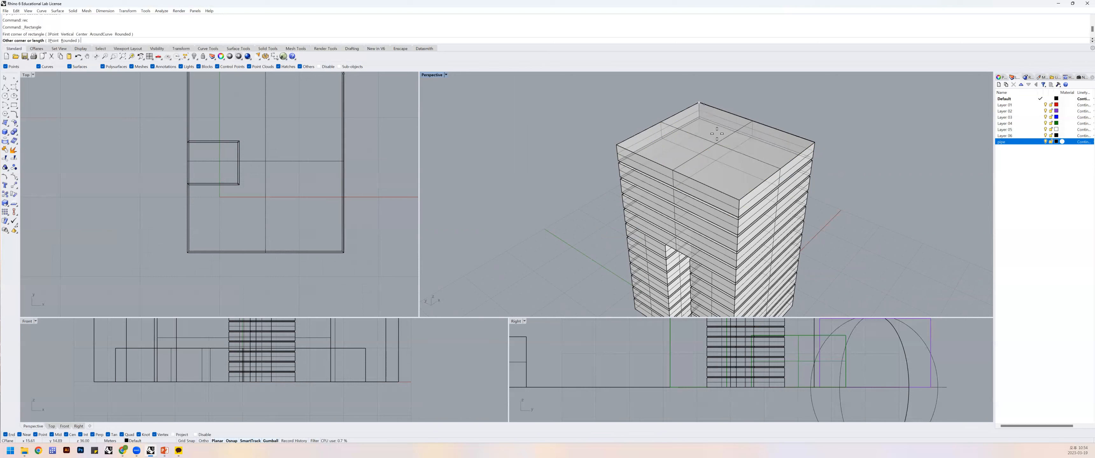
left_click(739, 199)
Offset the roof rectangle inward by 0.2.
left_click(755, 196)
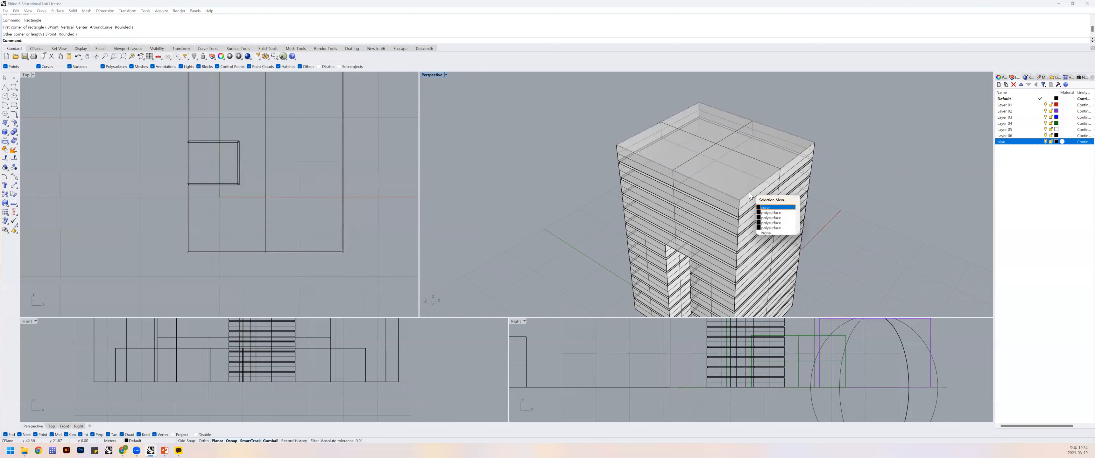
left_click(769, 208)
scroll(842, 160, "down", 2)
right_click_drag(842, 161, 826, 173)
scroll(819, 175, "up", 2)
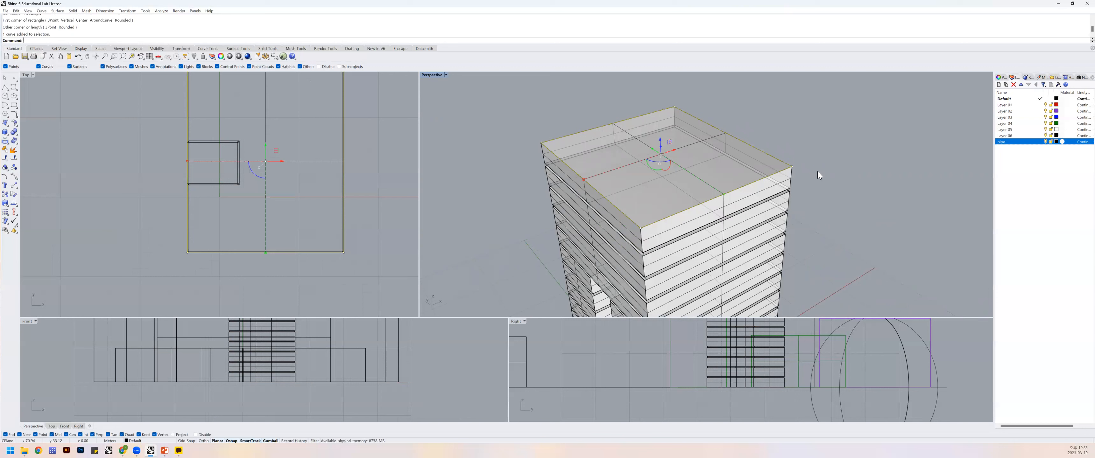
type("Offest")
key("BackSpace")
key("BackSpace")
key("BackSpace")
type("set")
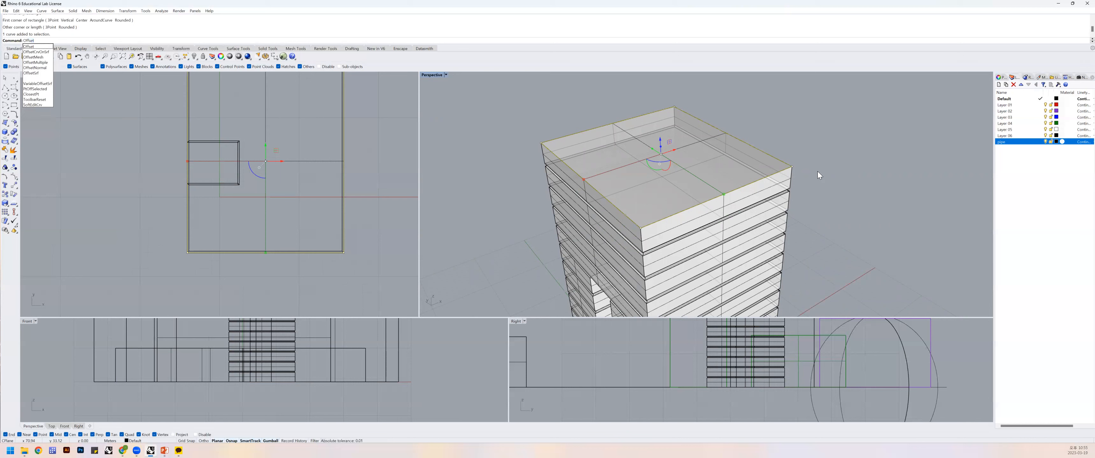
key("Return")
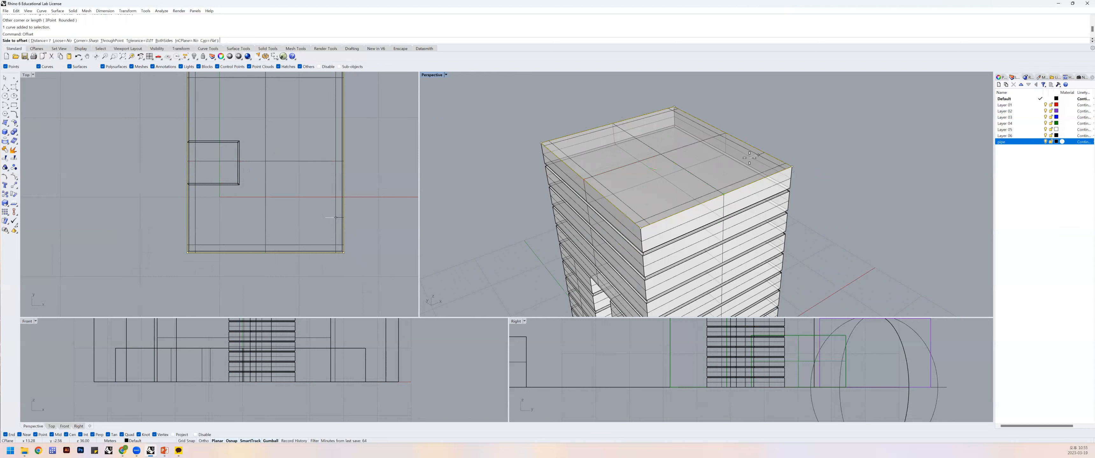
type("0.2")
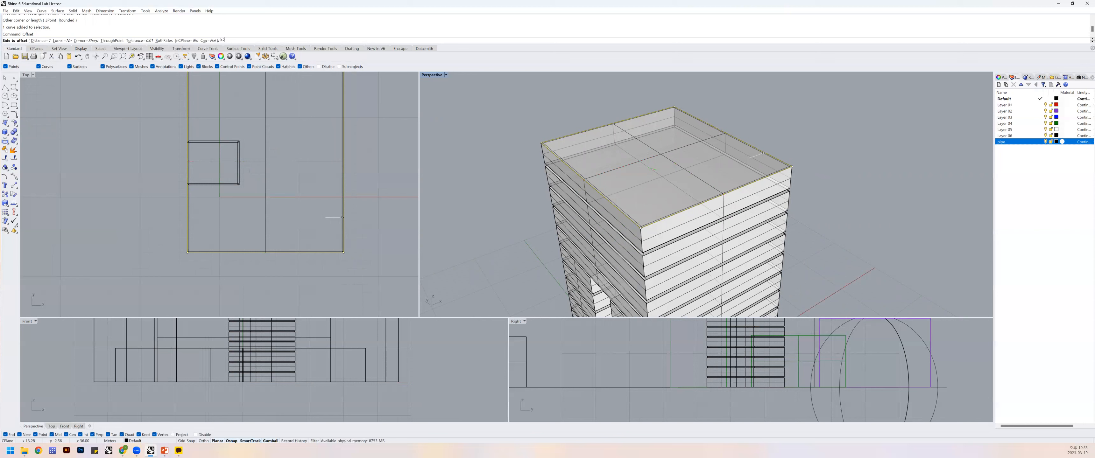
left_click(722, 163)
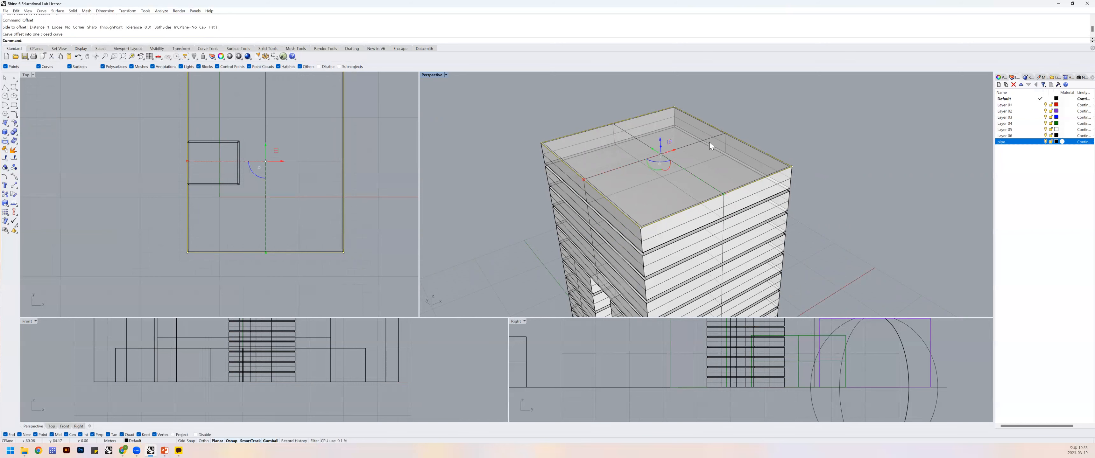
Select the roof rectangle and its inner offset curve and run the Planar command.
scroll(633, 199, "up", 5)
scroll(631, 200, "down", 5)
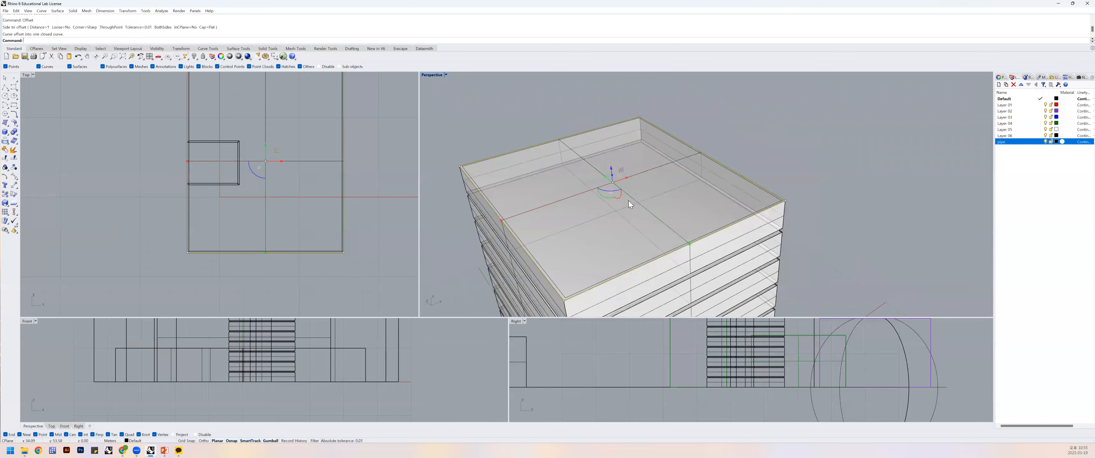
left_click(571, 226)
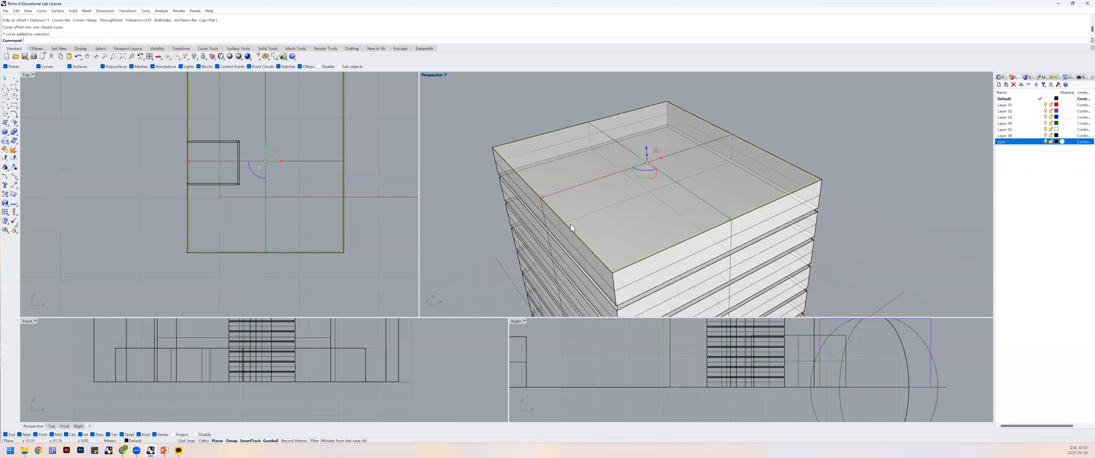
left_click(567, 226)
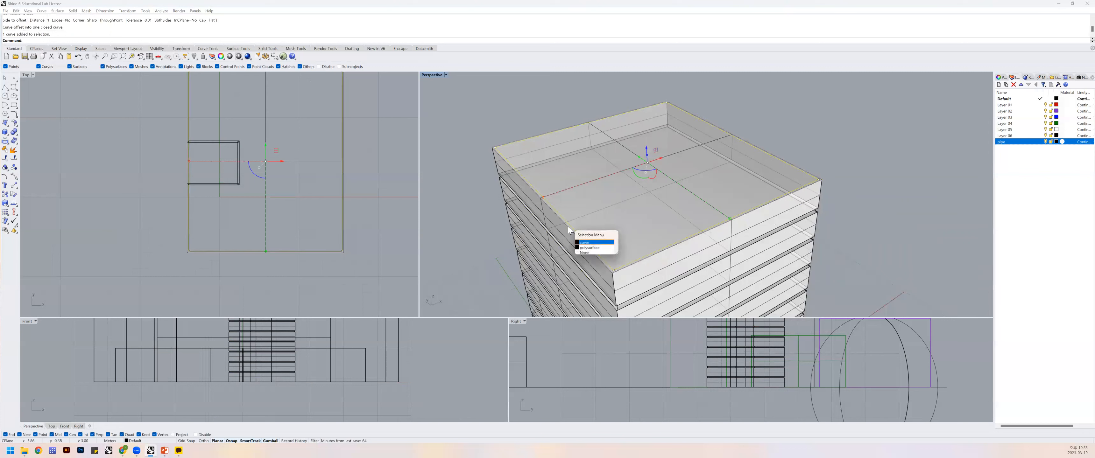
left_click(584, 244)
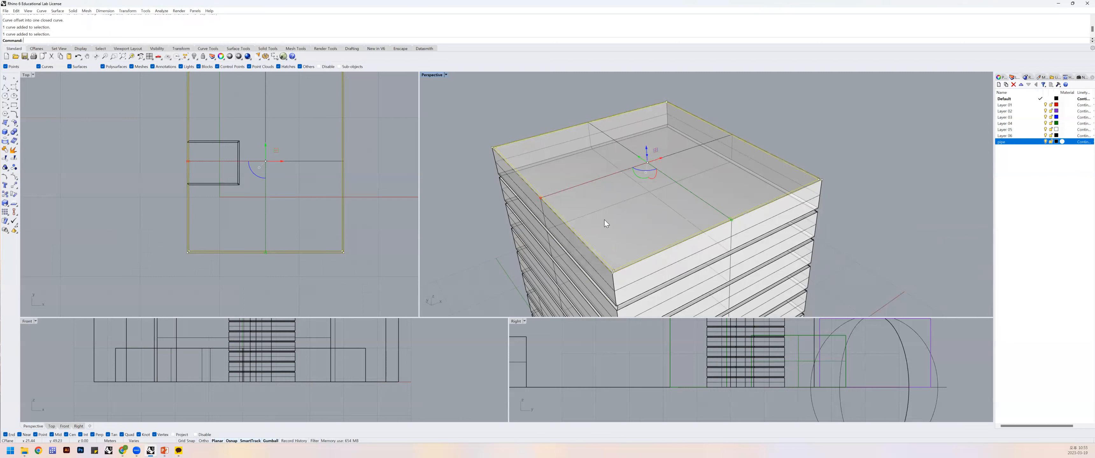
type("Planar")
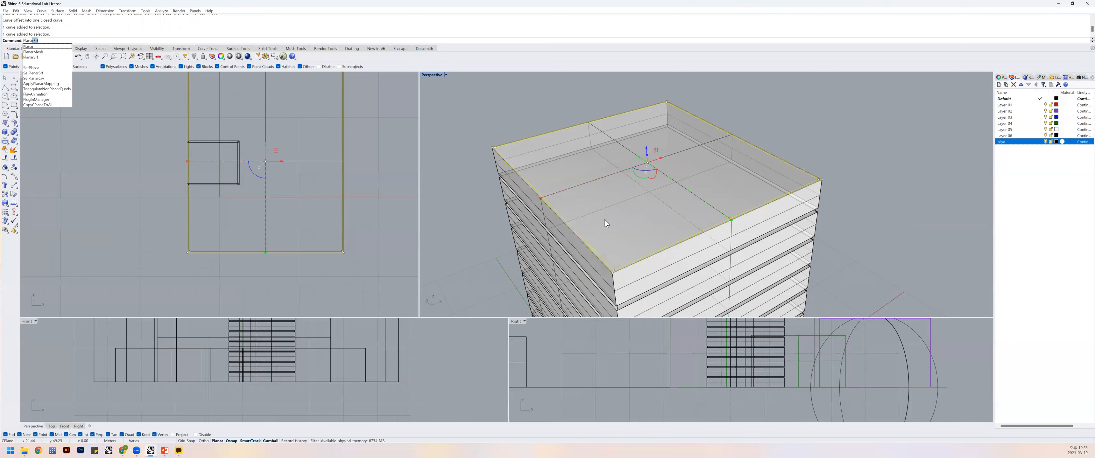
key("Return")
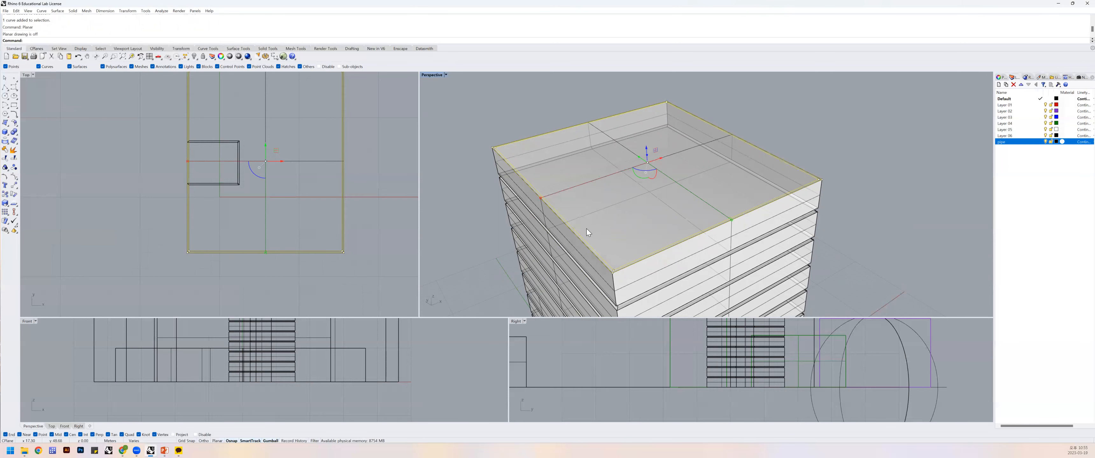
Create a planar surface between the roof rectangle and its inner offset with PlanarSrf.
scroll(564, 226, "up", 2)
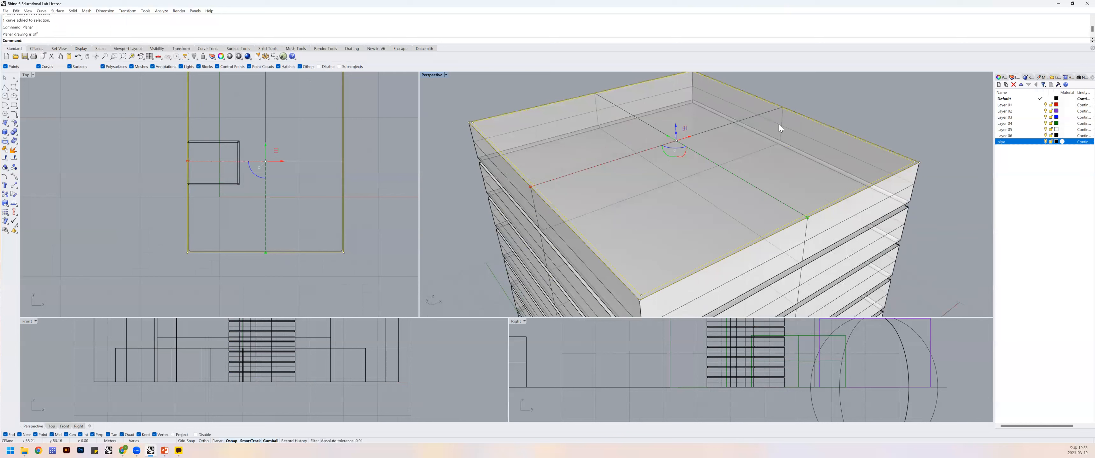
left_click(858, 98)
left_click(848, 133)
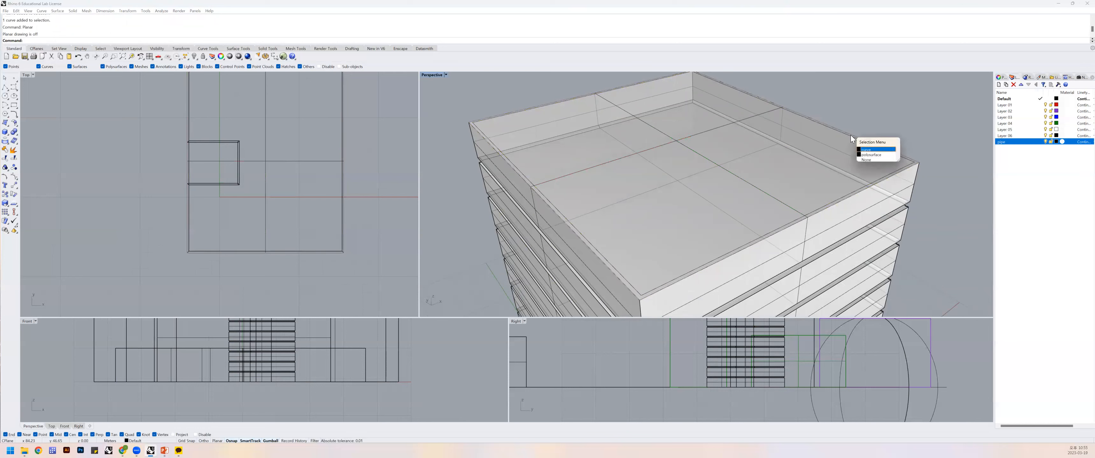
left_click(864, 149)
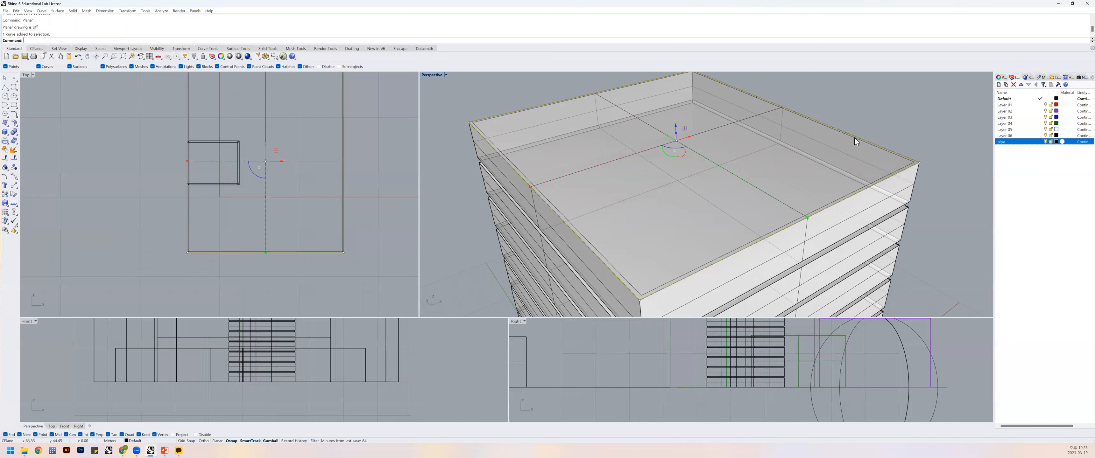
type("anr")
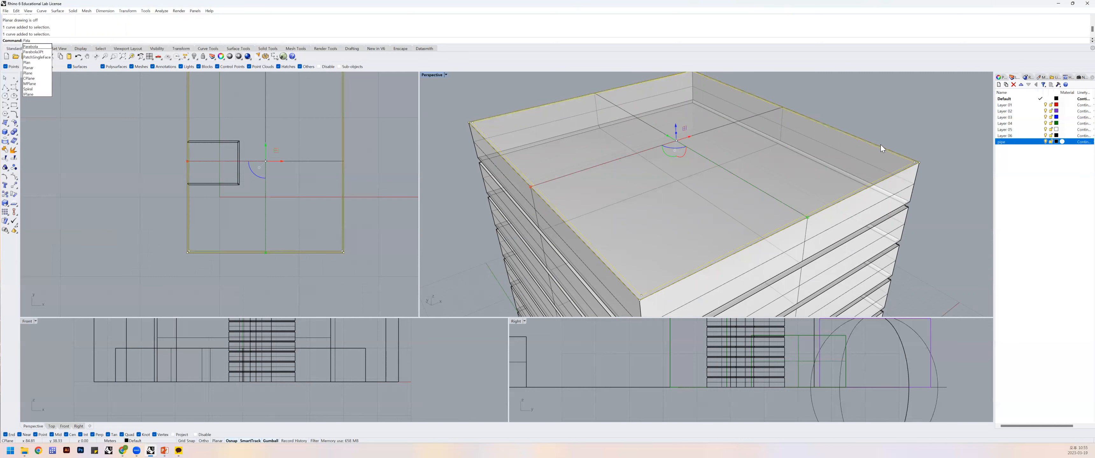
key("BackSpace")
key("BackSpace")
key("BackSpace")
key("BackSpace")
key("BackSpace")
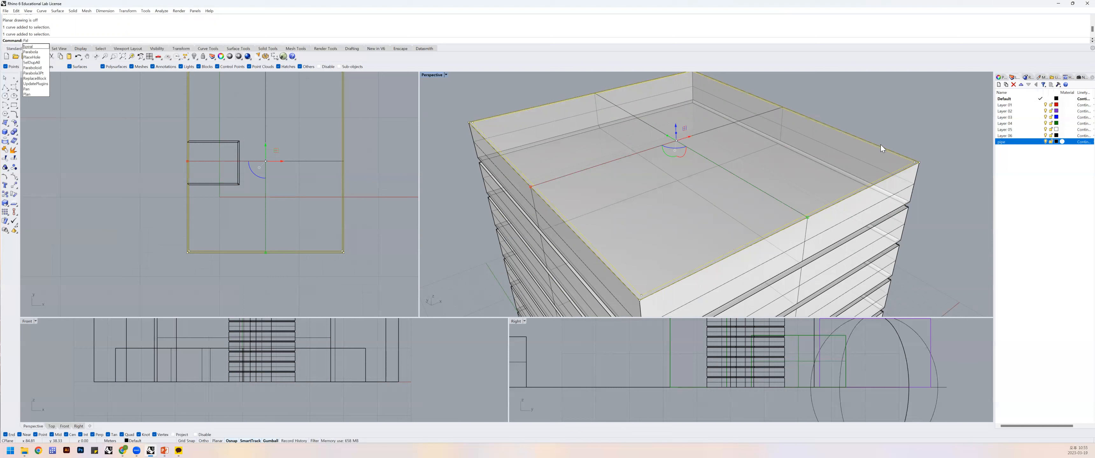
type("lanarSrf")
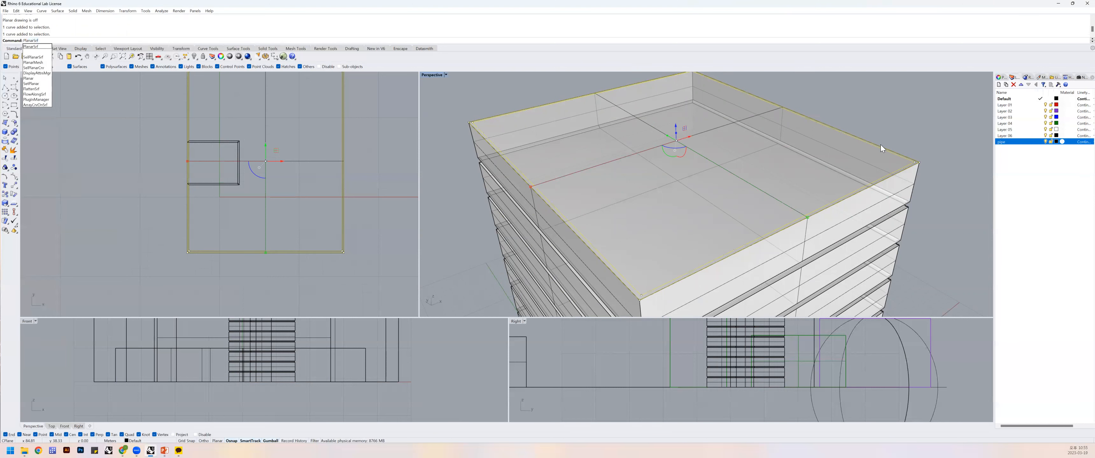
key("Return")
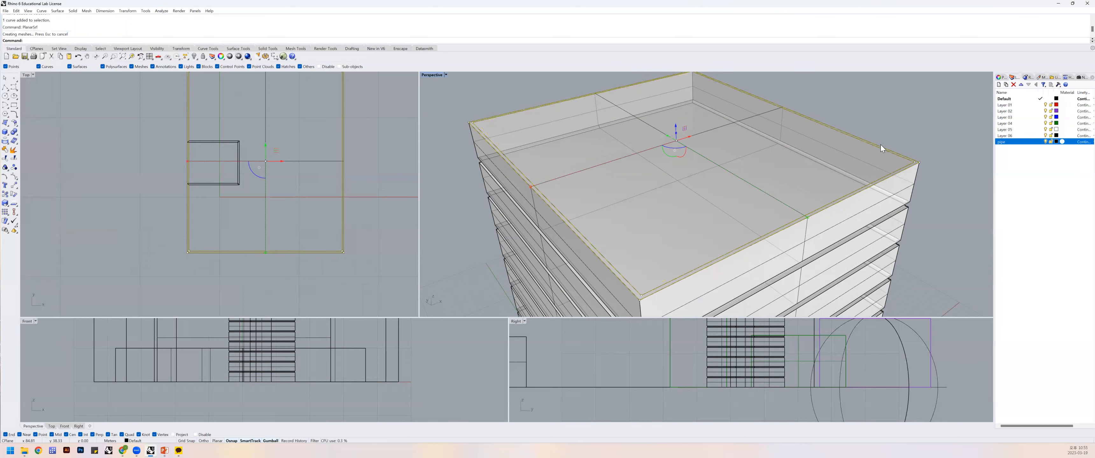
Try to extrude the planar rim surface around the roof edge with the ExtrudeCrv command.
left_click(609, 269)
left_click(632, 282)
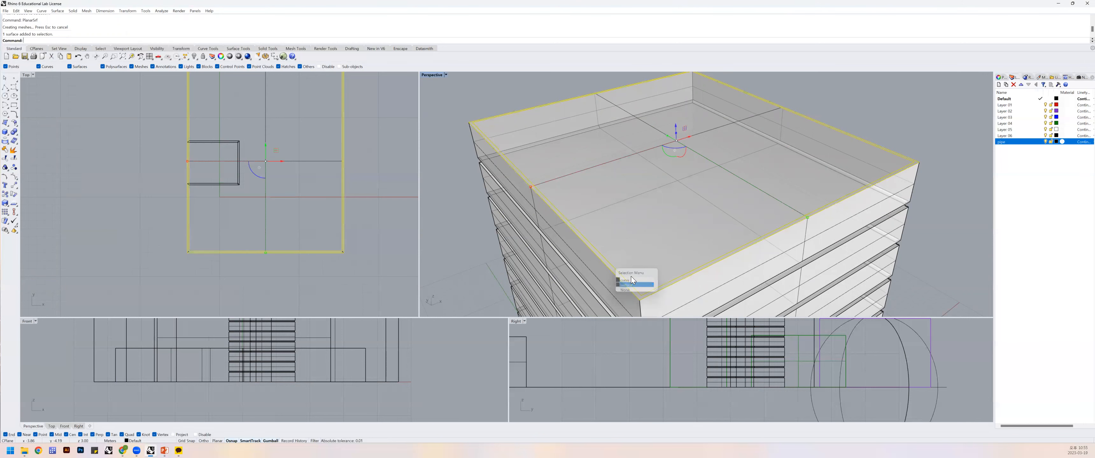
scroll(678, 230, "down", 4)
type("ext")
key("Return")
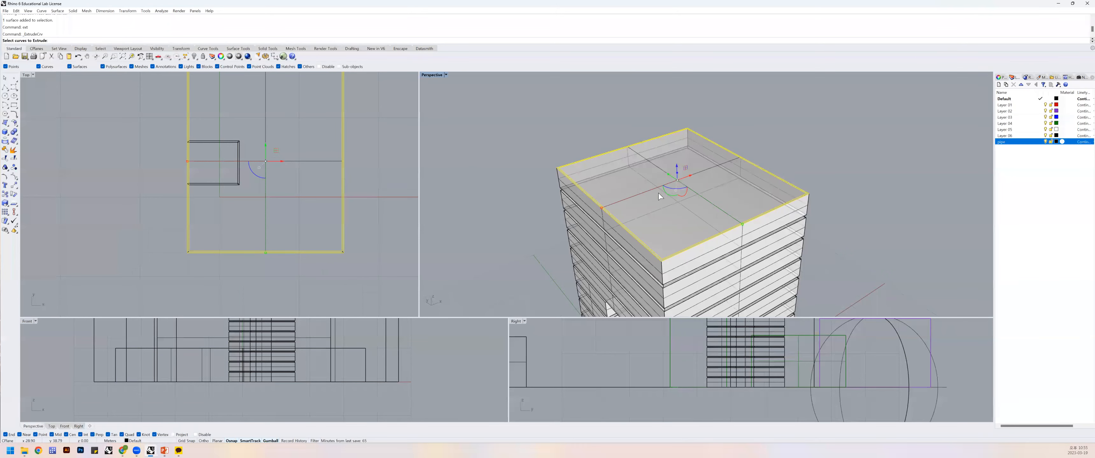
scroll(616, 228, "up", 6)
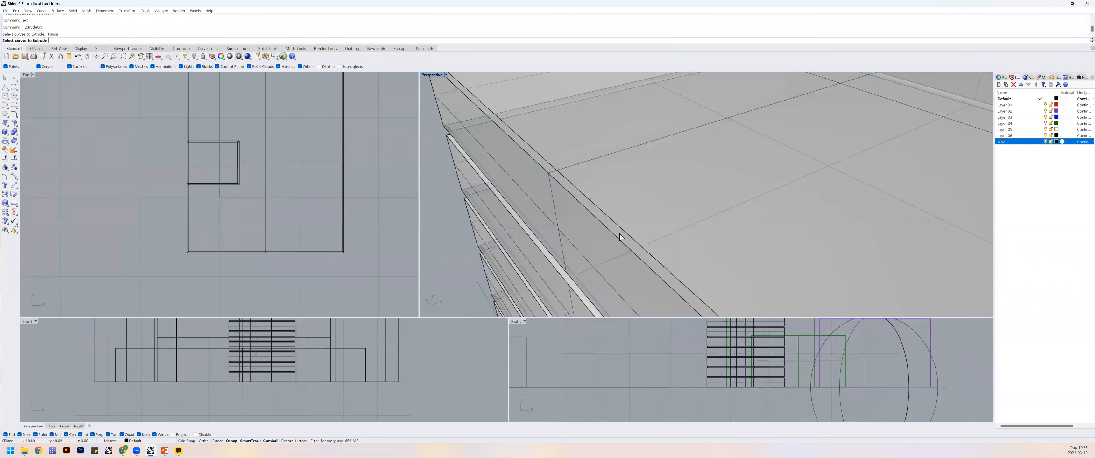
key("Escape")
Delete the planar rim surface while keeping the two roof outline curves.
scroll(621, 233, "down", 6)
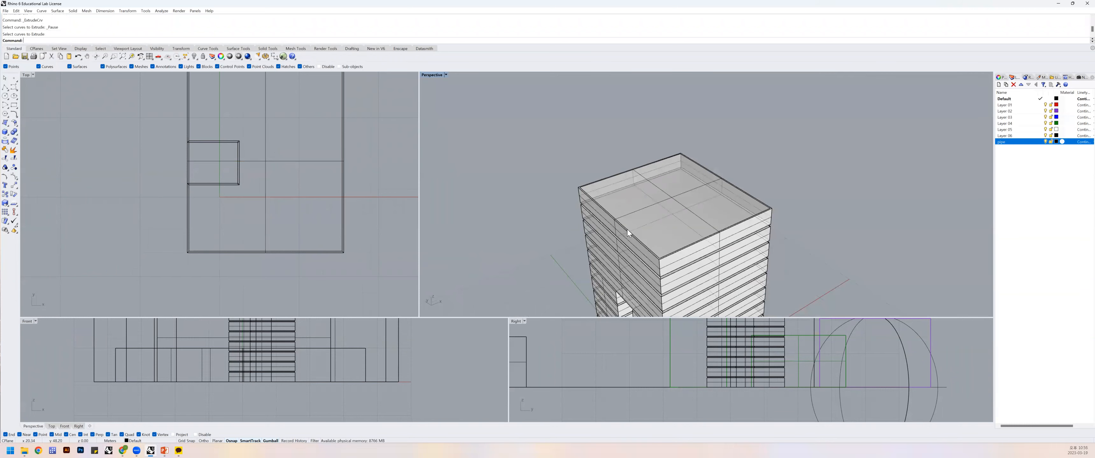
scroll(627, 233, "up", 5)
left_click(627, 234)
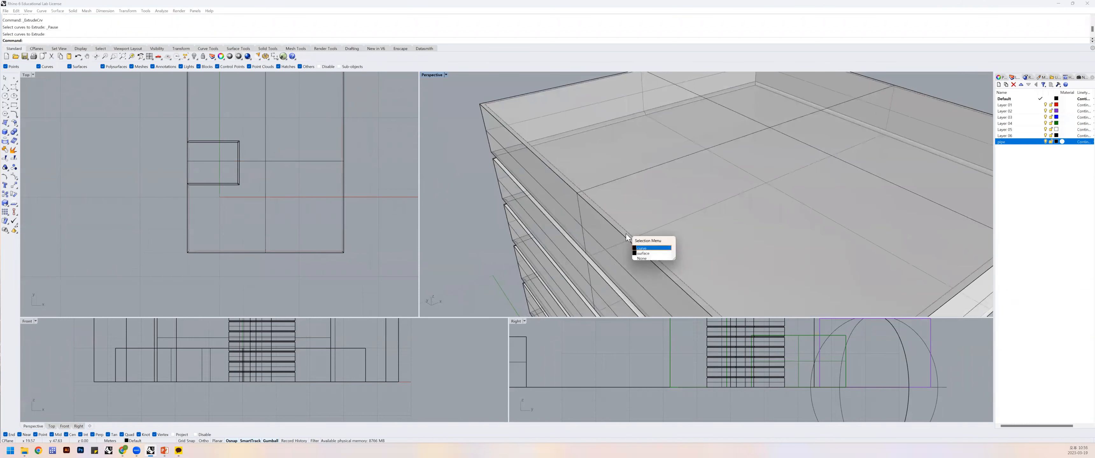
left_click(643, 253)
key("Delete")
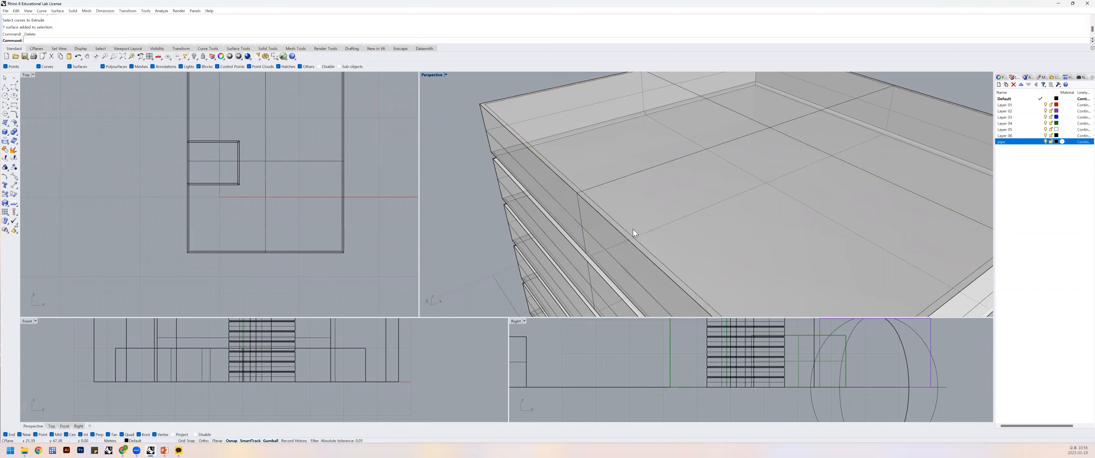
Extrude both roof outline curves together as a capped solid with a distance of 0.5 to form a parapet.
left_click(629, 237)
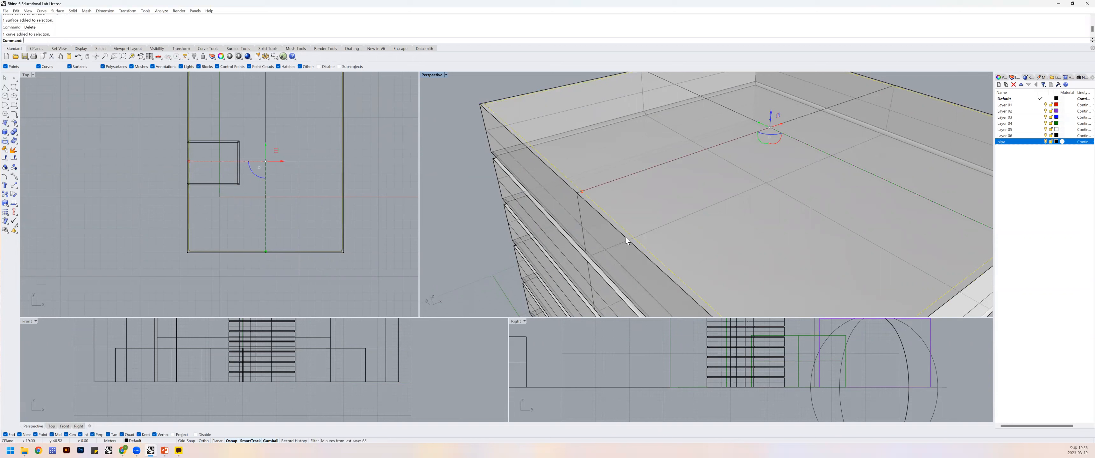
left_click(625, 240)
left_click(644, 255)
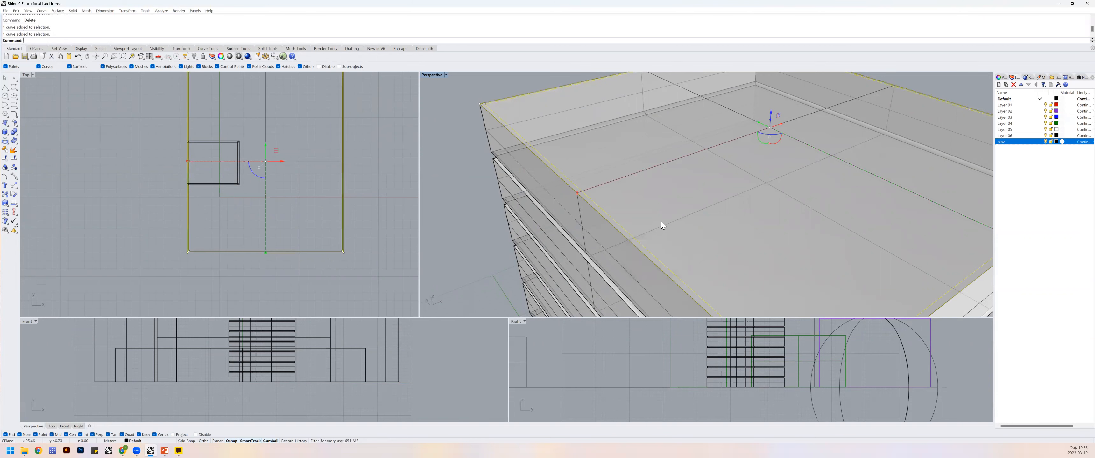
key("Return")
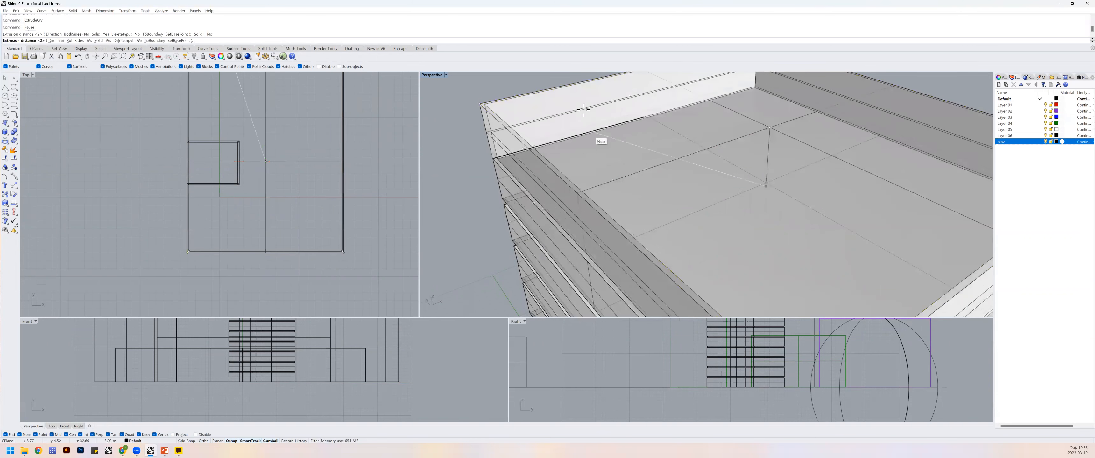
scroll(577, 144, "down", 2)
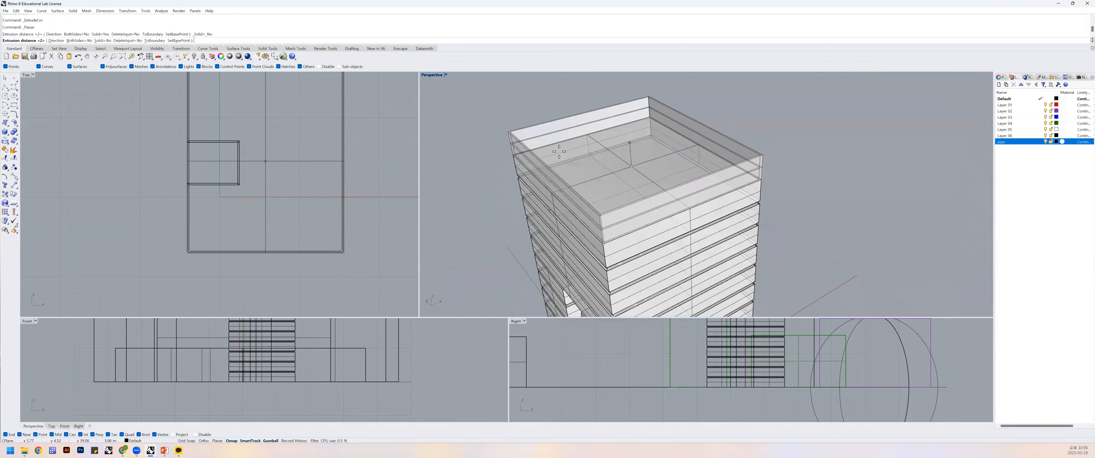
type("s")
key("Return")
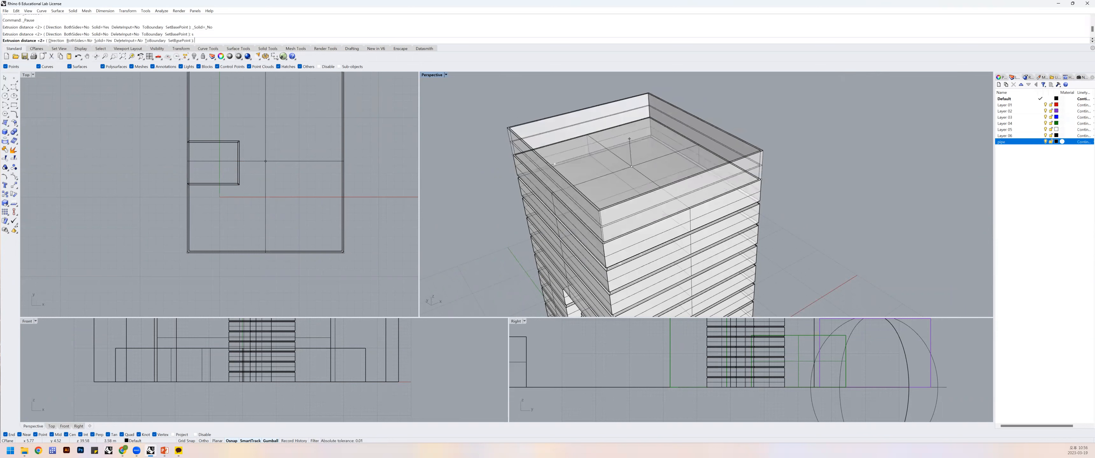
type("0.5")
key("Return")
left_click(756, 142)
Set the Perspective viewport's display mode to Rendered to show the tower with its roof parapet.
right_click_drag(701, 172, 474, 105)
left_click(446, 75)
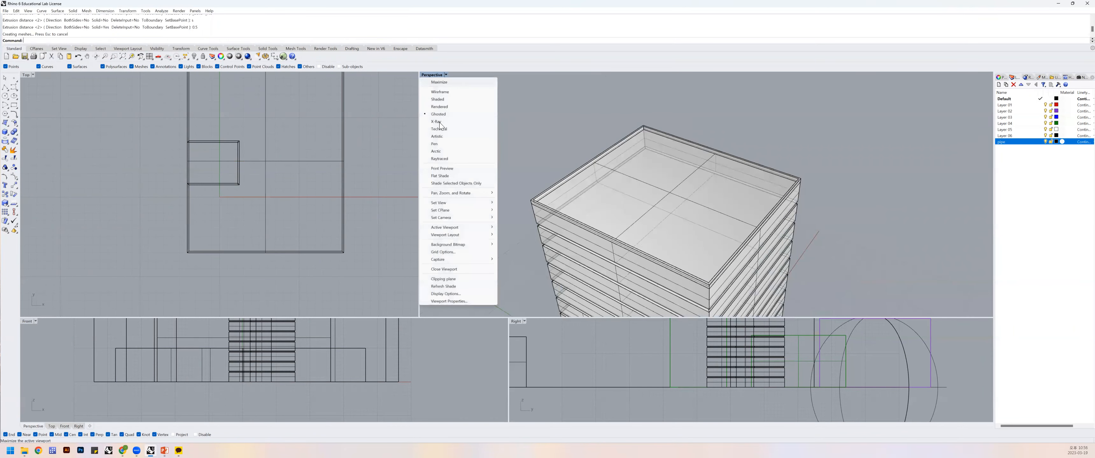
left_click(440, 107)
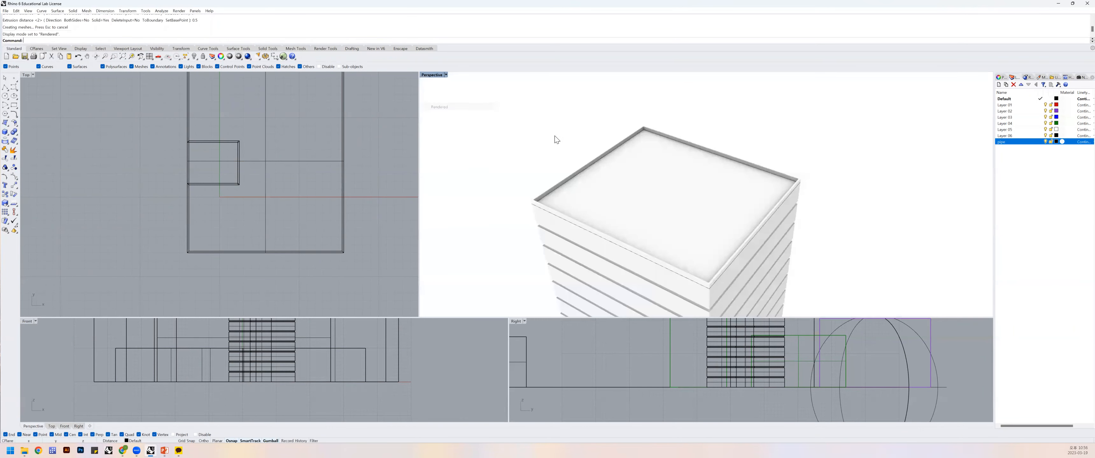
Hide the outline curve at the base of the roof parapet, picking the curve rather than the overlapping solids.
scroll(683, 219, "down", 3)
right_click_drag(682, 221, 690, 180)
scroll(688, 180, "up", 2)
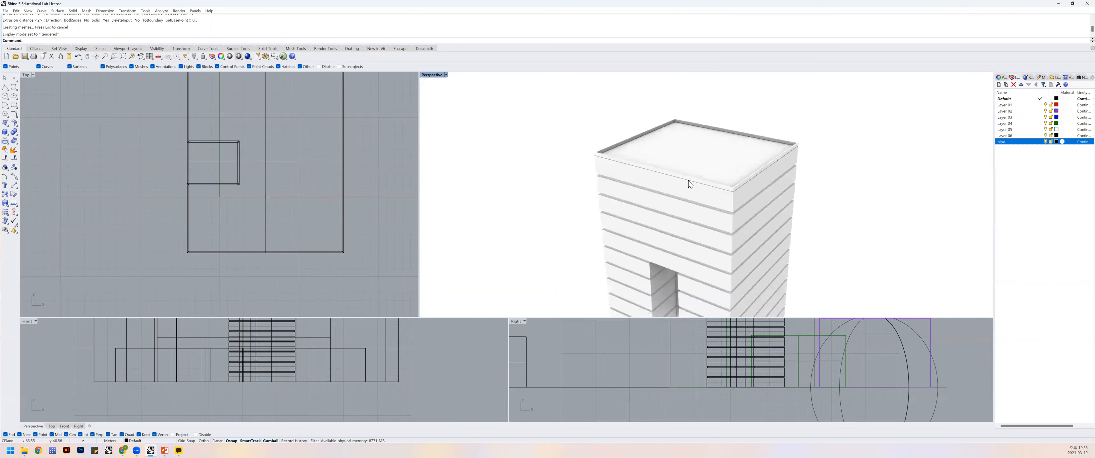
left_click(723, 193)
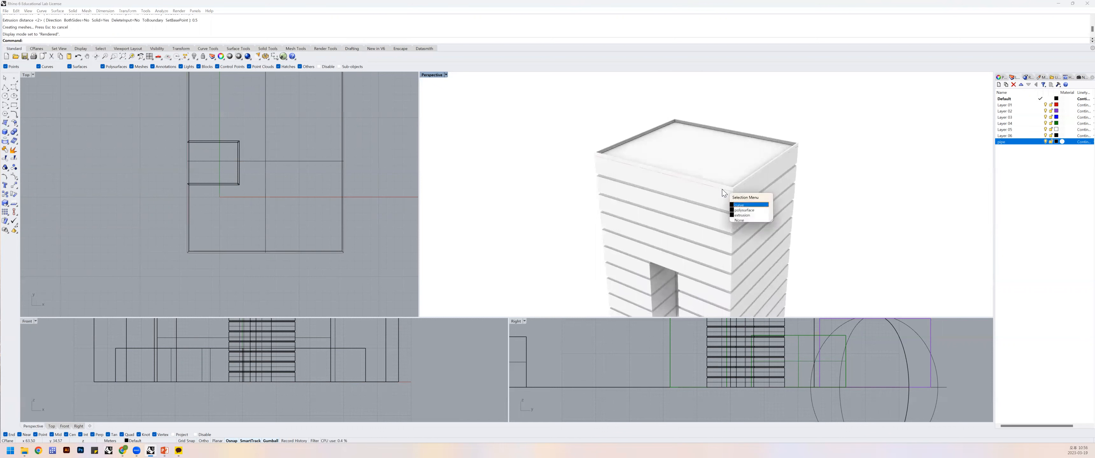
left_click(750, 206)
type("h")
key("Return")
Examine the rendered tower from several sides, checking the parapet, the facade grooves and the tall opening.
right_click_drag(791, 206, 772, 172, "shift")
scroll(747, 191, "down", 2)
right_click_drag(739, 204, 702, 182, "shift")
right_click_drag(741, 188, 759, 195)
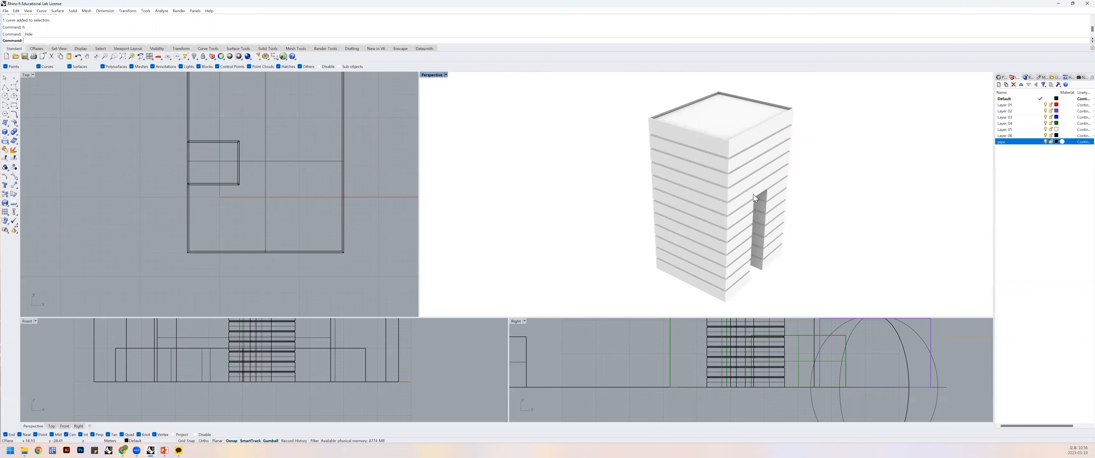
right_click_drag(742, 200, 676, 210)
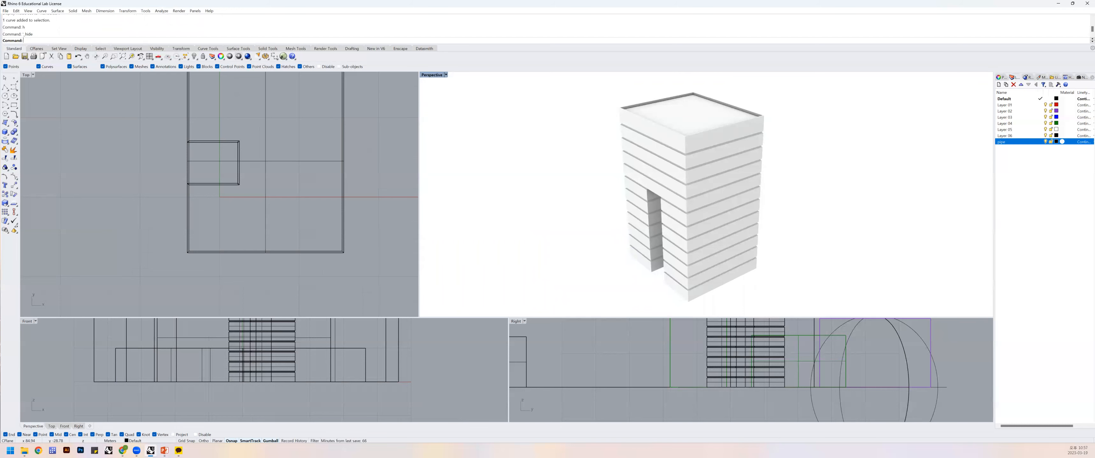
right_click_drag(685, 233, 691, 214)
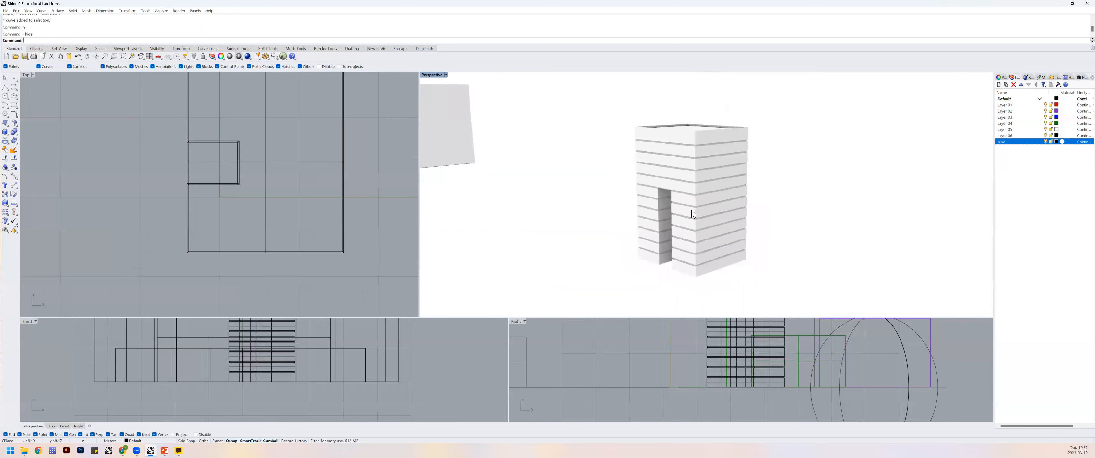
scroll(692, 214, "up", 3)
scroll(691, 216, "down", 1)
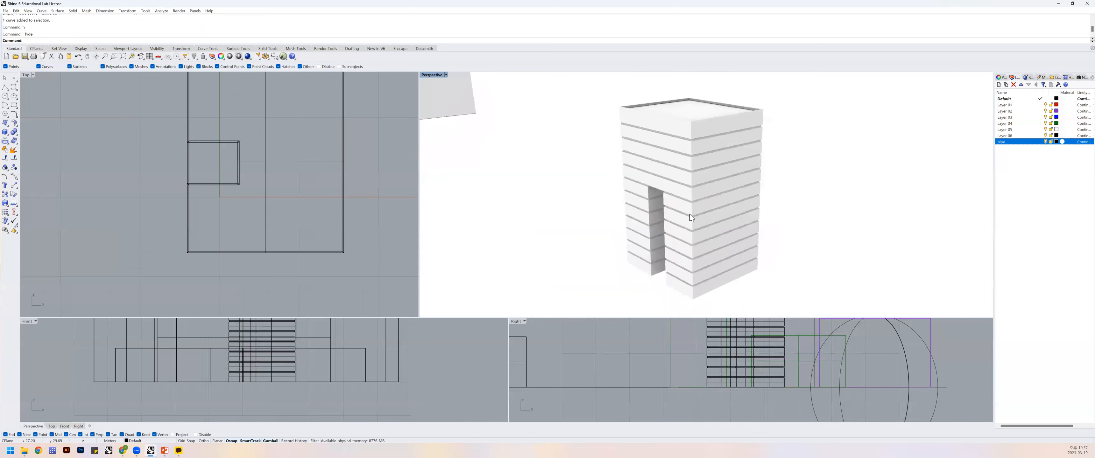
scroll(692, 215, "down", 3)
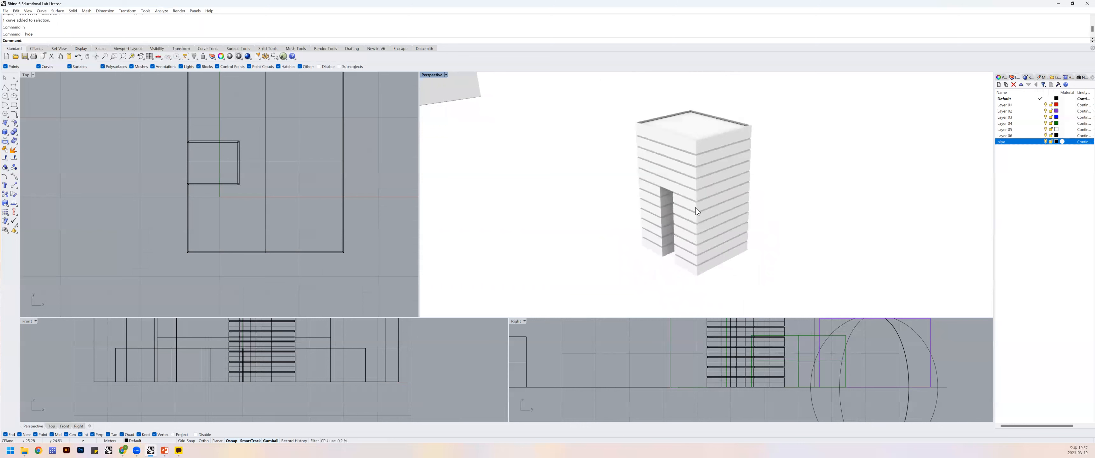